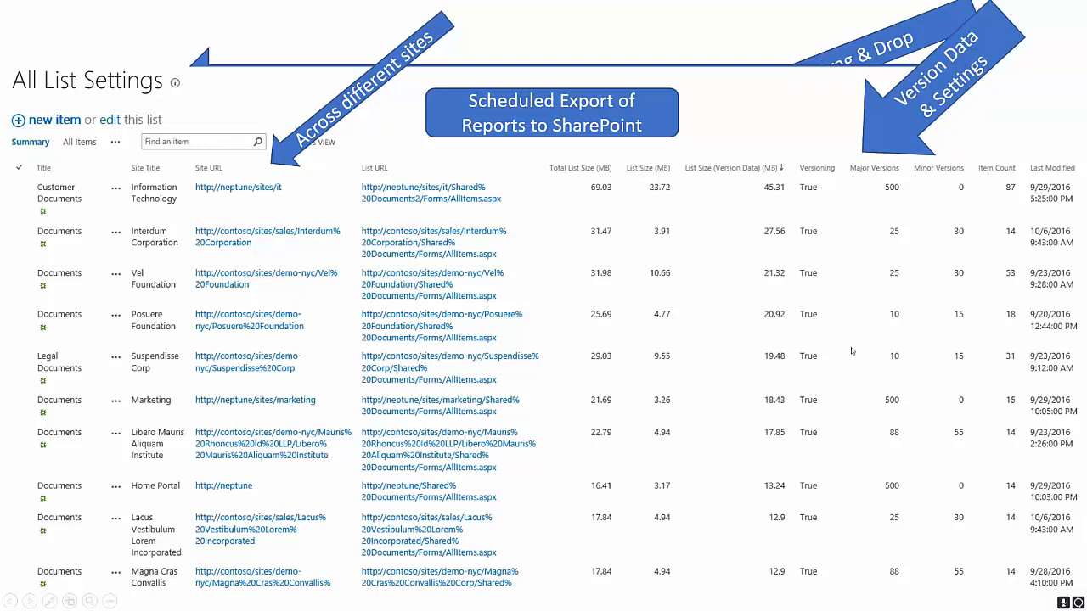
Step: Advance the slideshow from the list-settings slide to the Permission Manager slide
left_click(862, 343)
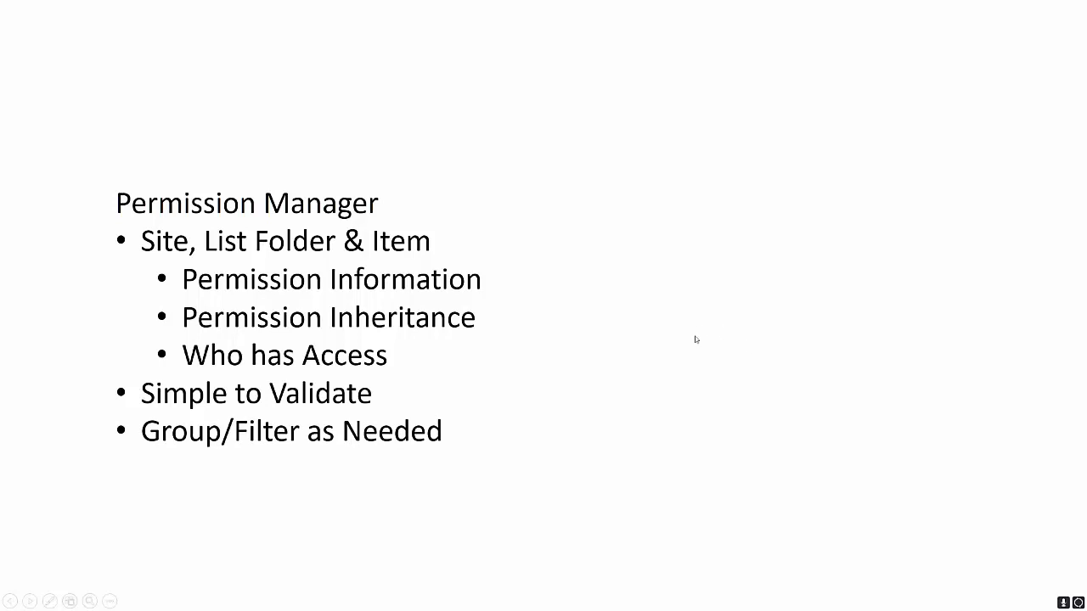
Step: Reveal the Personalize Report Views and Share/Send to Colleagues bullets, then the permissions report screenshot
left_click(696, 345)
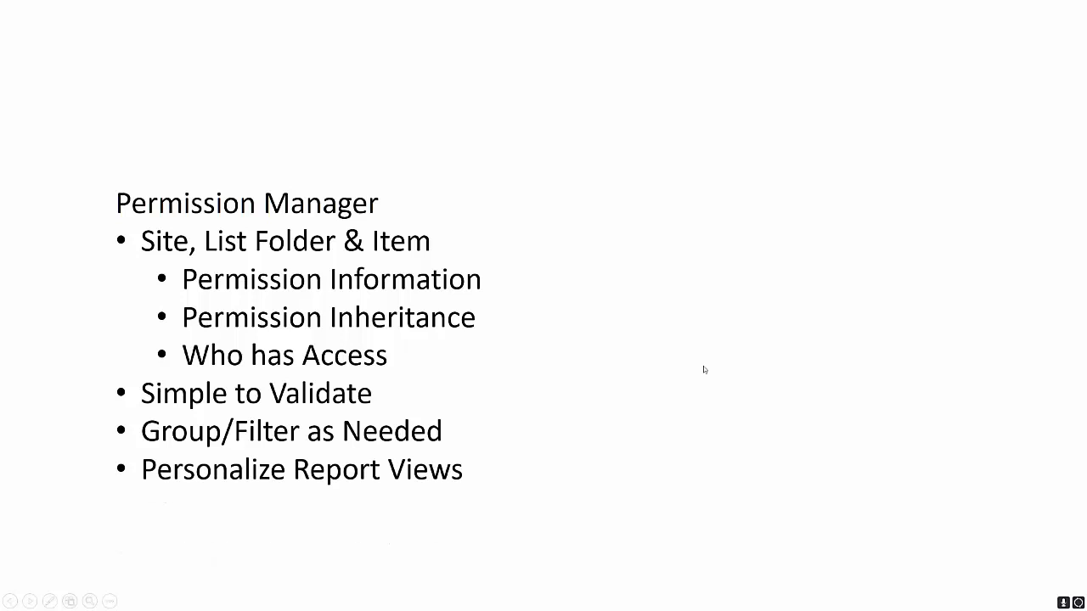
left_click(704, 365)
left_click(697, 369)
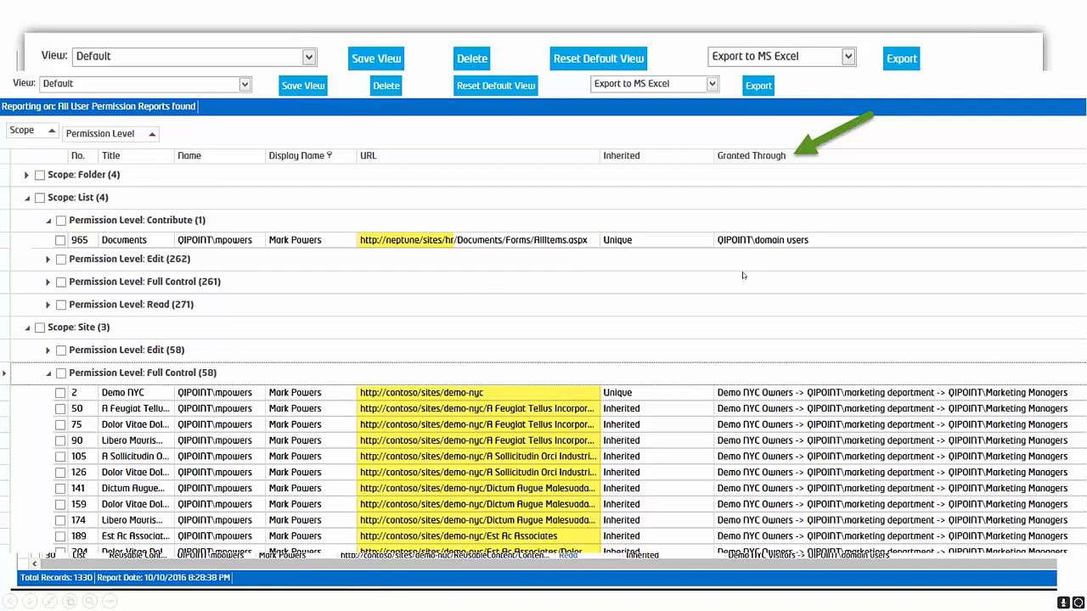
Step: Step through the SharePoint permissions page and access-callout animations on to the Product Preview slide
right_click(665, 296)
left_click(446, 291)
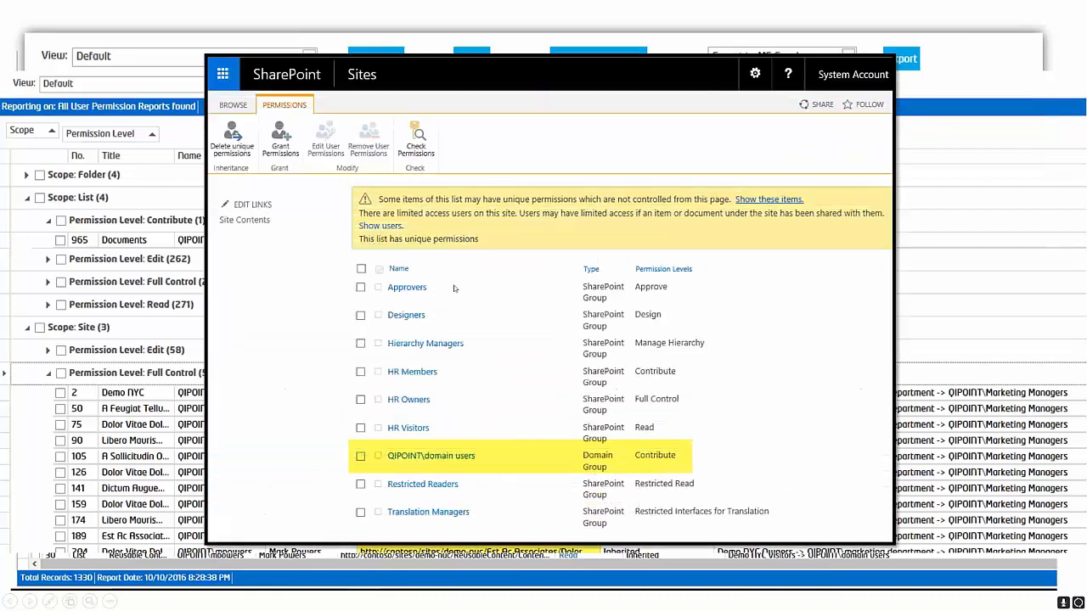
left_click(470, 271)
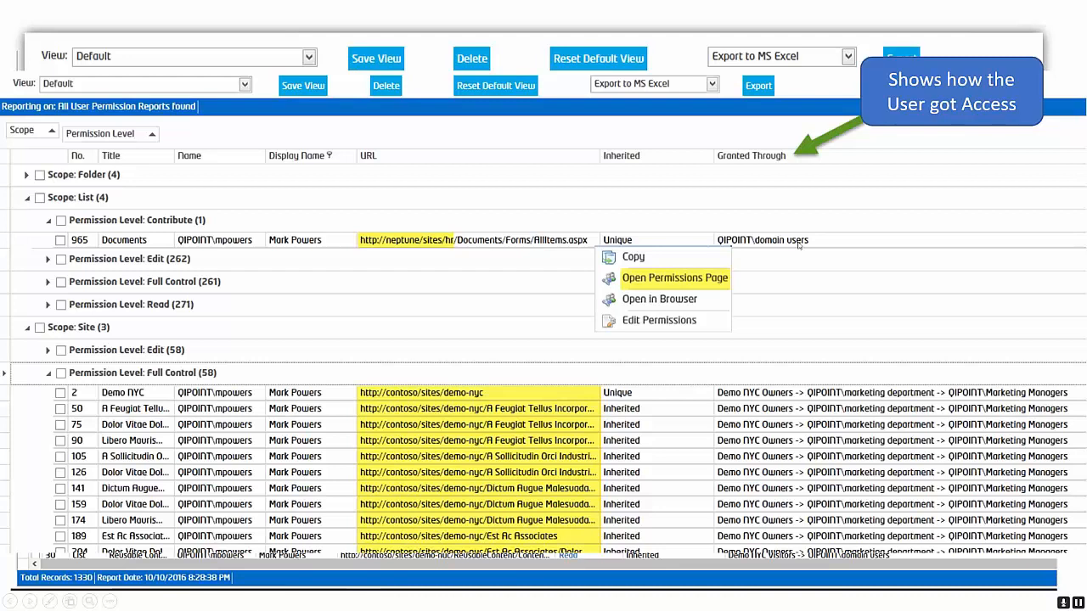
left_click(836, 265)
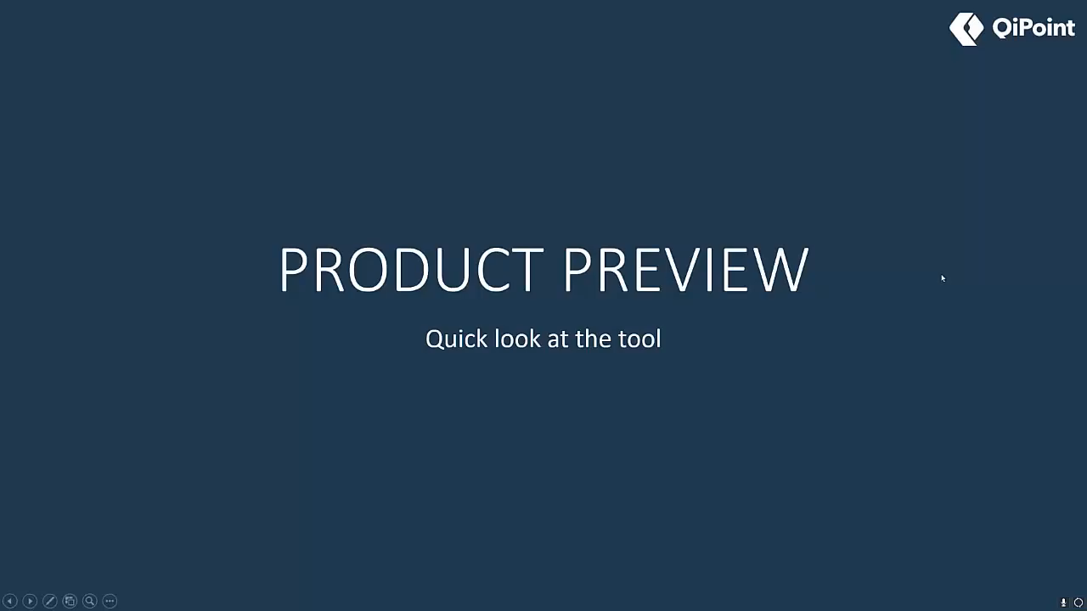
Step: Advance from the Product Preview title slide to the Home Page Dashboard slide
left_click(878, 295)
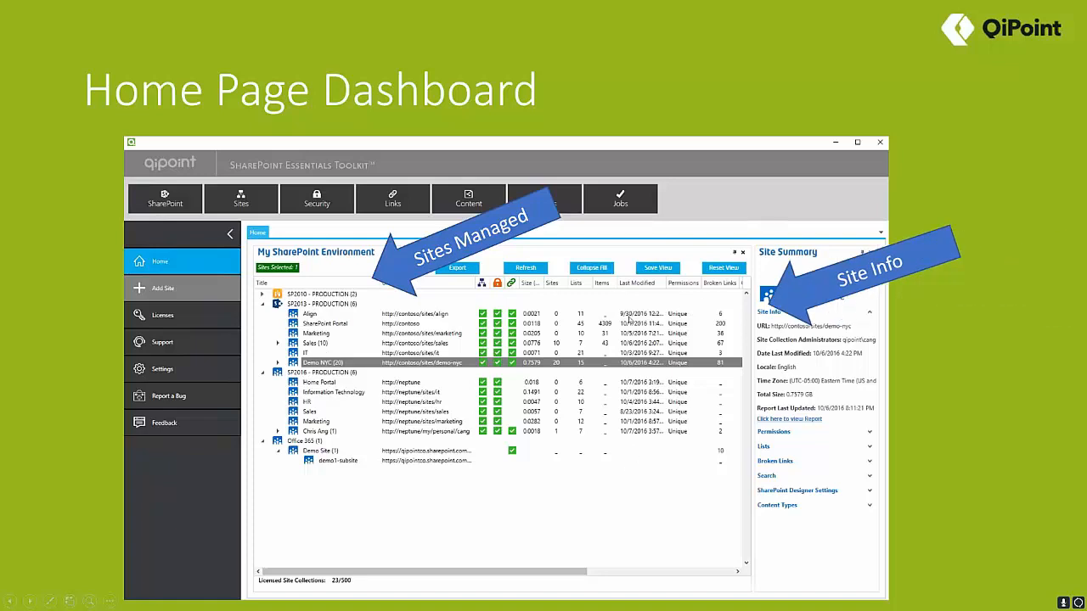
Step: Move past the broken link and other sample report slides to the LIVE DEMO slide
left_click(648, 453)
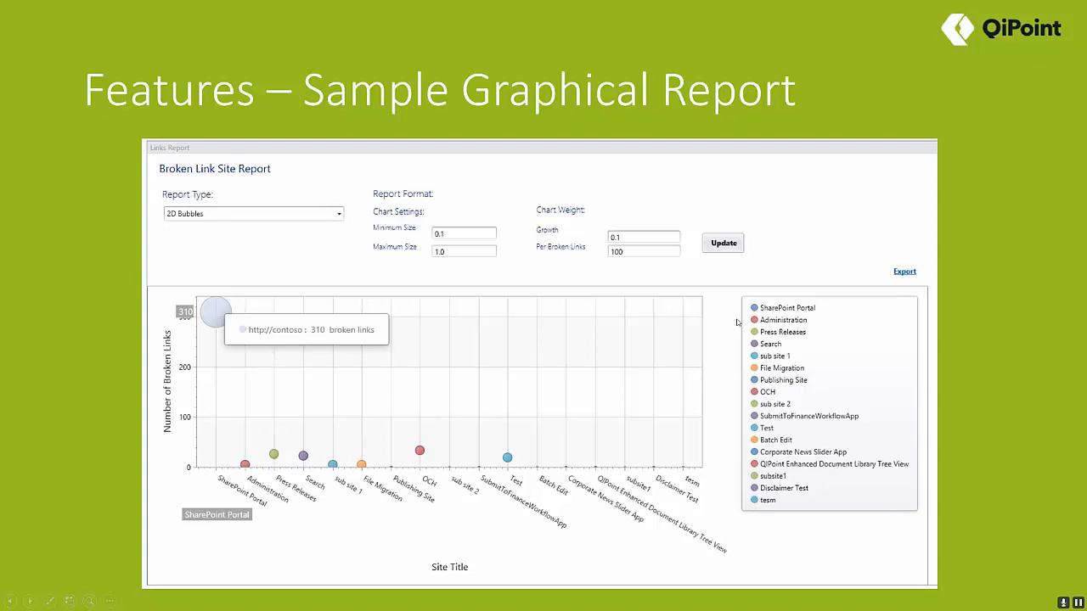
left_click(721, 368)
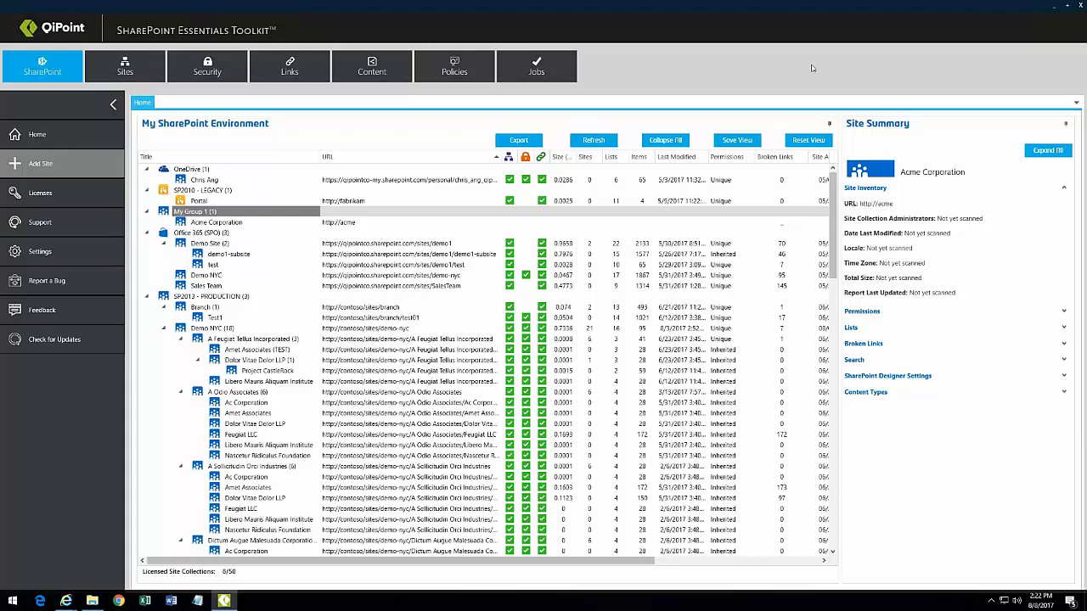
Step: Close the Documents folder window and bring the toolkit back up
left_click(1054, 6)
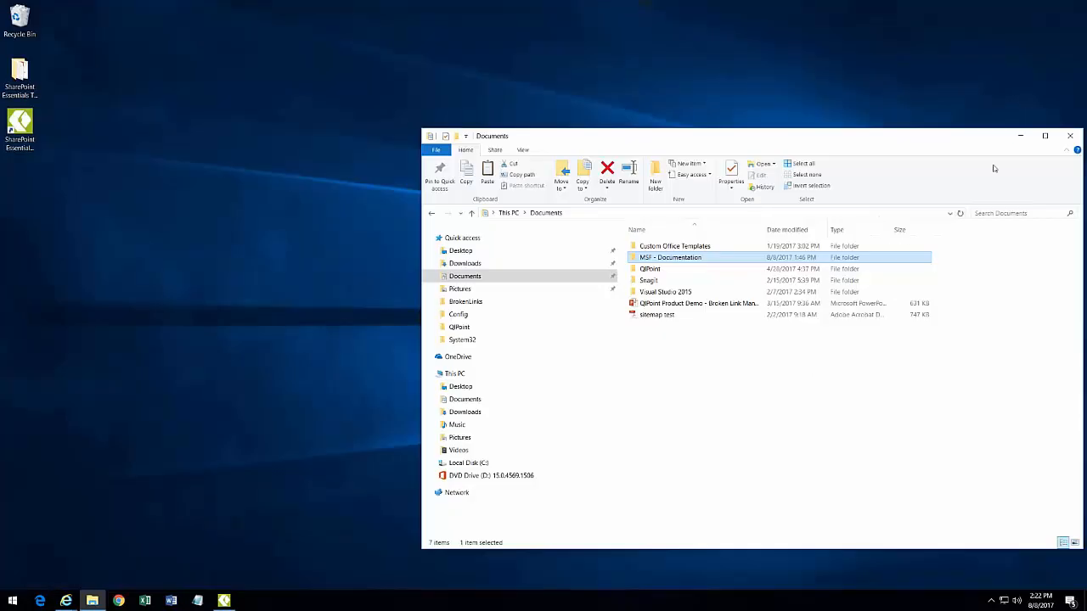
left_click(1069, 136)
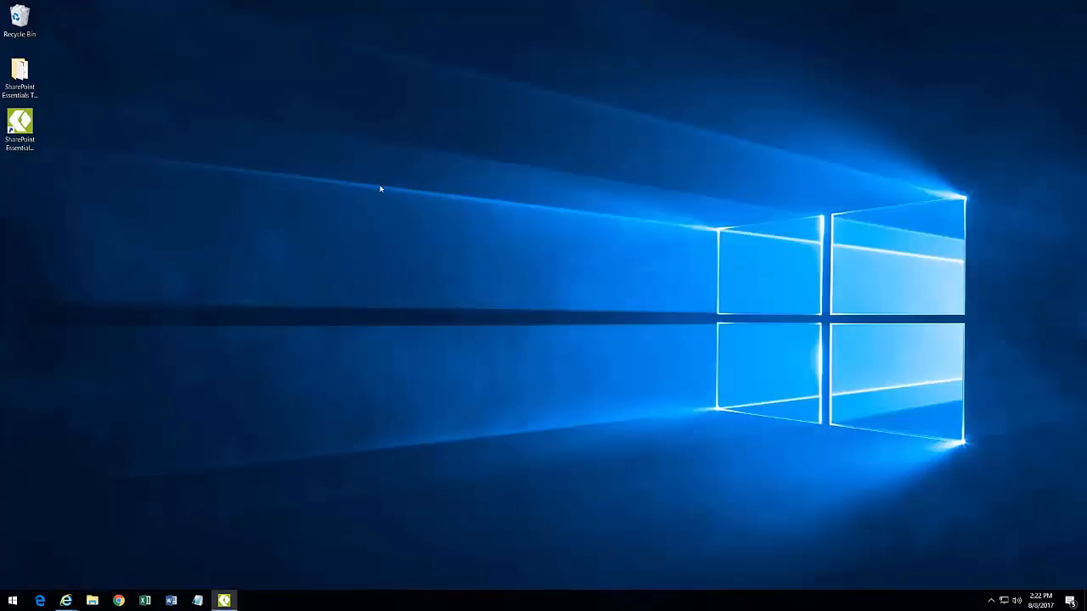
left_click(223, 600)
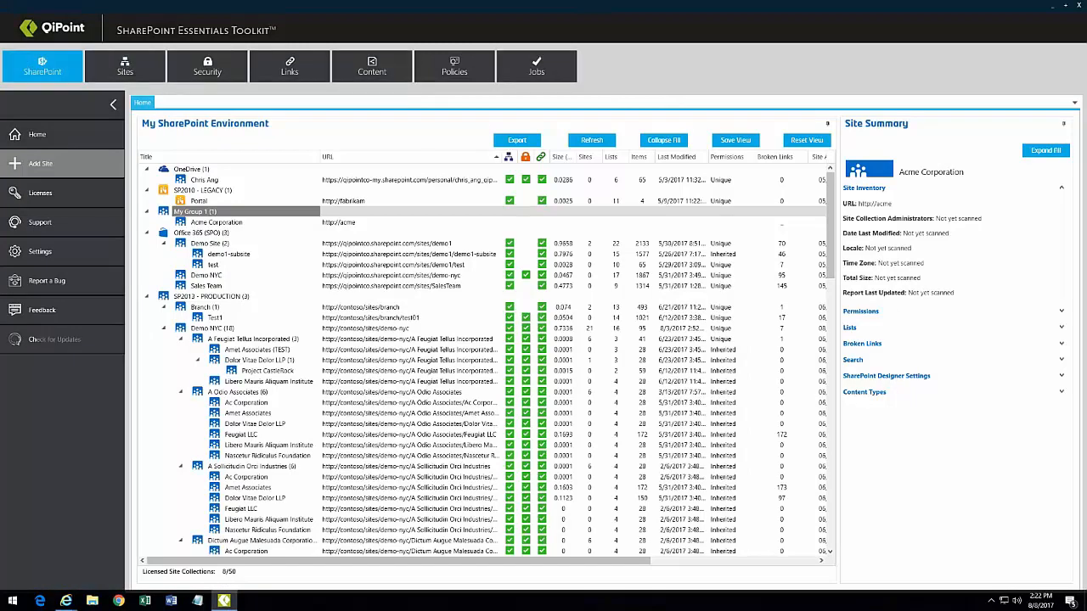
Step: Collapse My Group 1, SP2010 - LEGACY, OneDrive, Office 365 (SPO) and SP2013 - PRODUCTION nodes
left_click(222, 224)
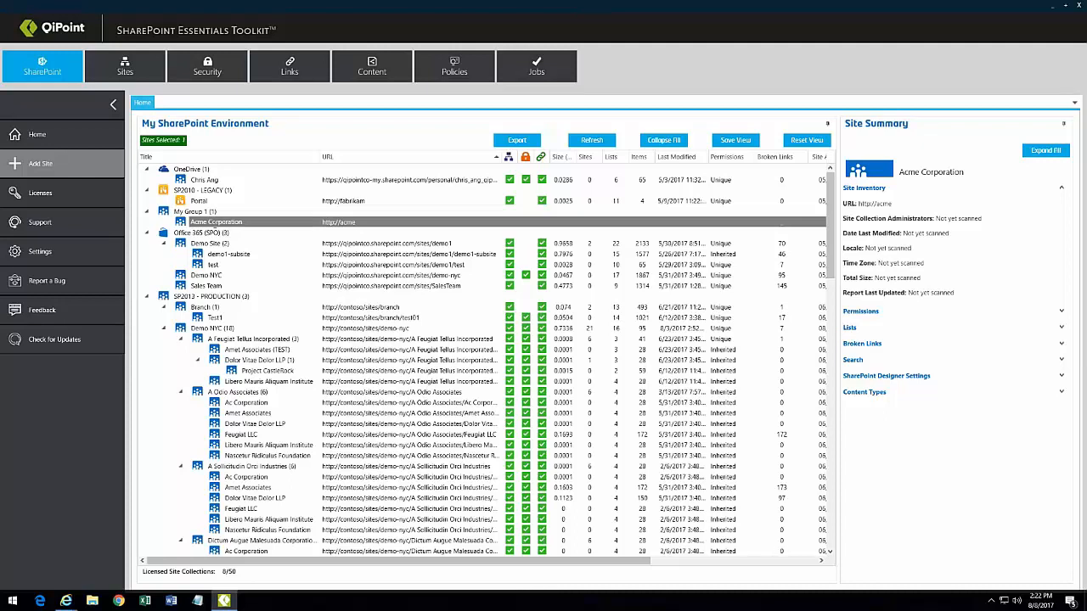
left_click(147, 212)
left_click(146, 190)
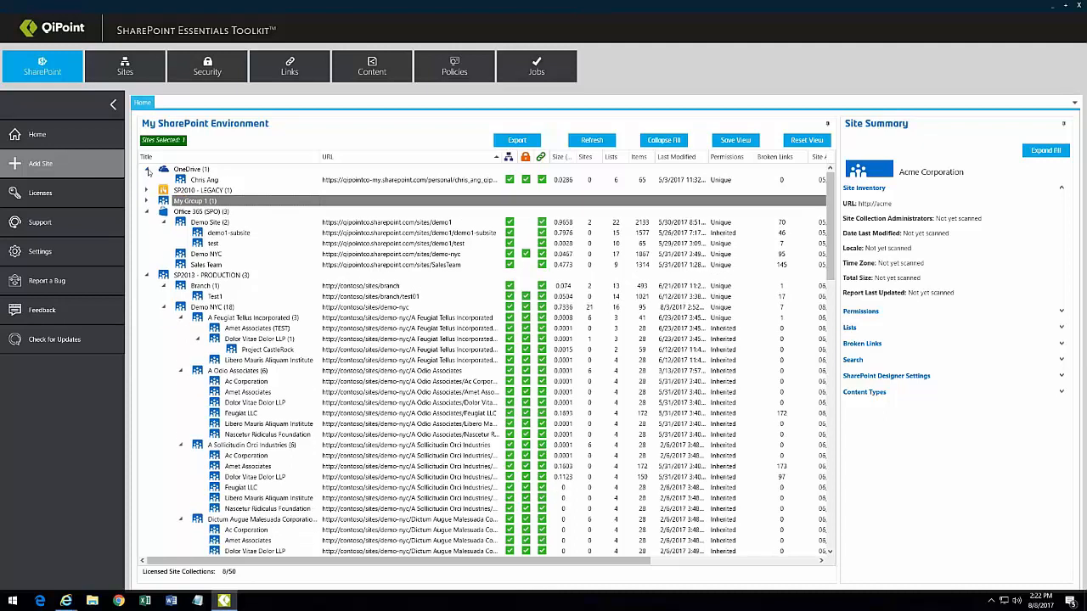
left_click(146, 169)
left_click(147, 201)
left_click(146, 211)
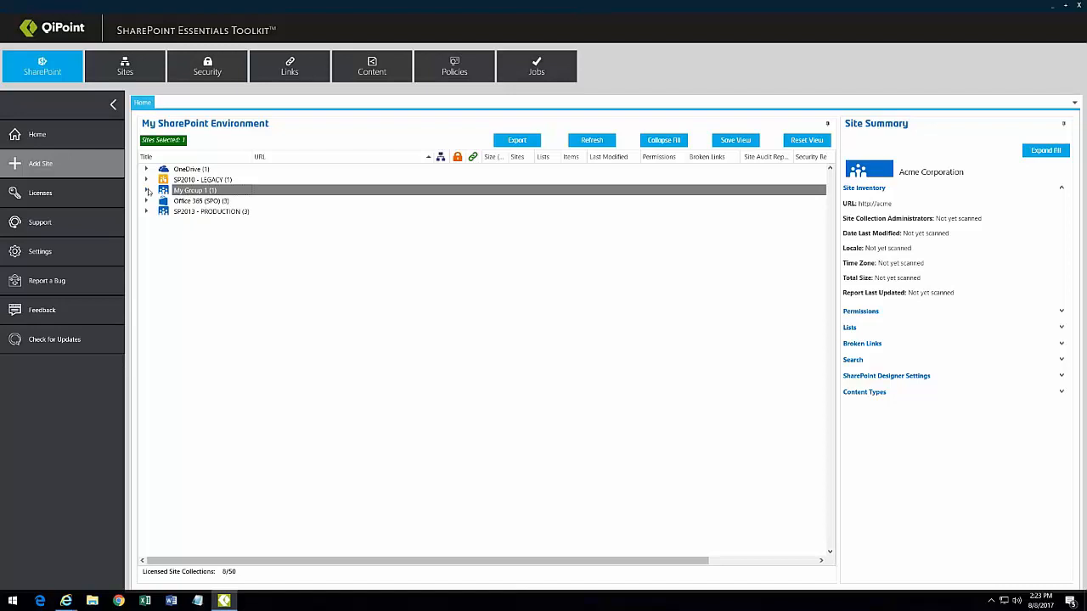
left_click(146, 190)
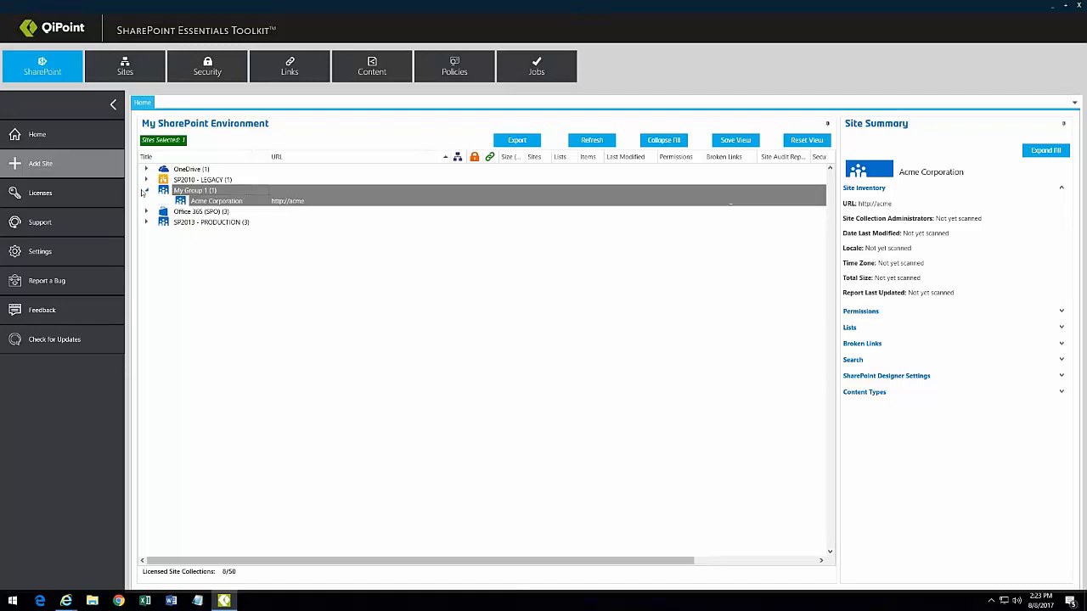
left_click(41, 163)
left_click(551, 218)
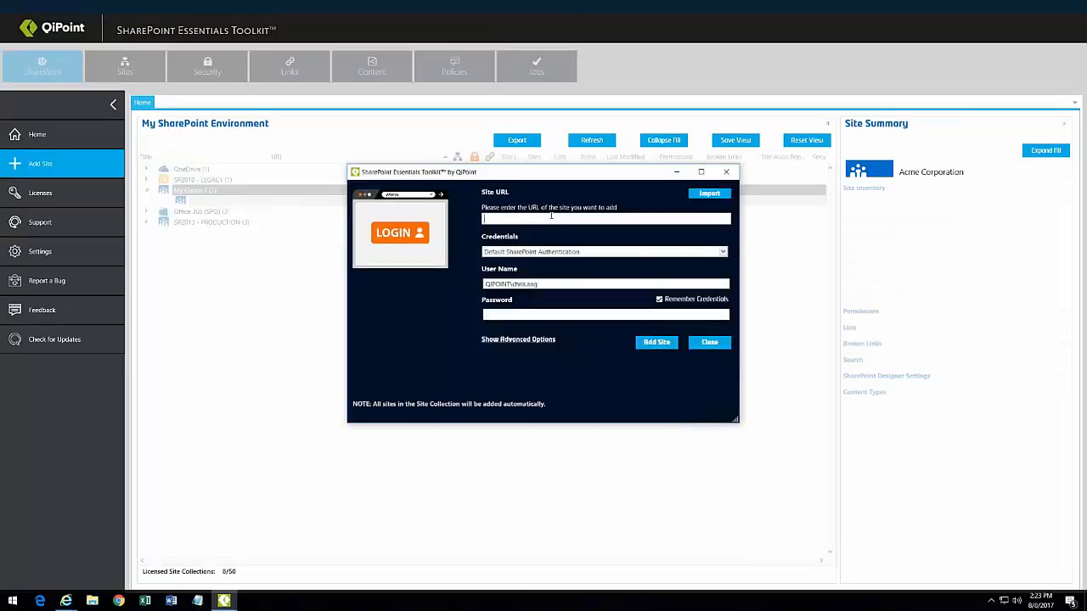
type("http://acme")
Step: Keep Default SharePoint Authentication, enter the account password, add the site and decline adding more
left_click(513, 315)
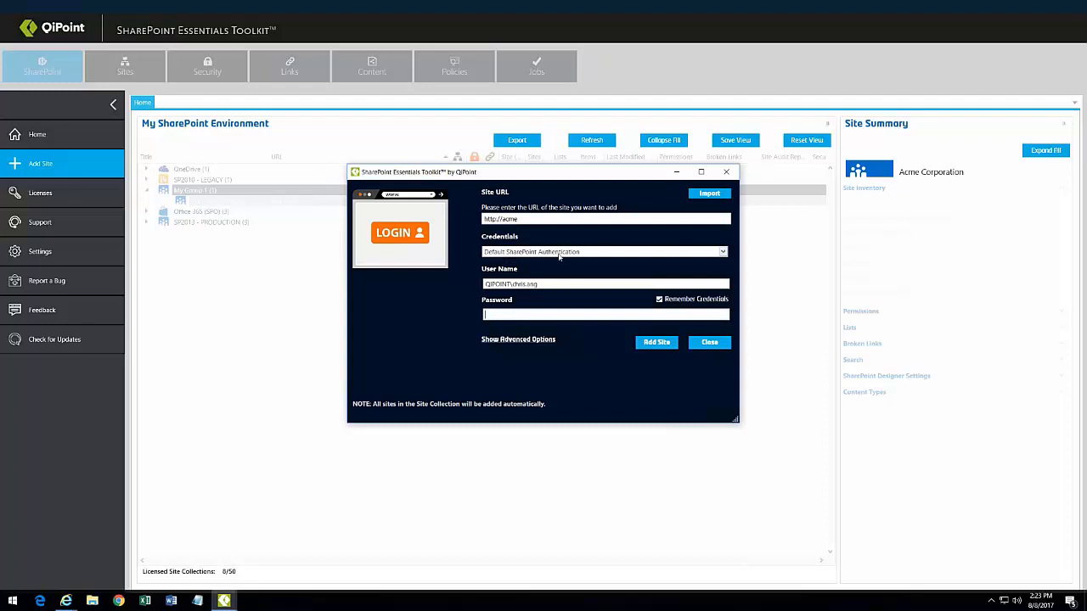
left_click(603, 254)
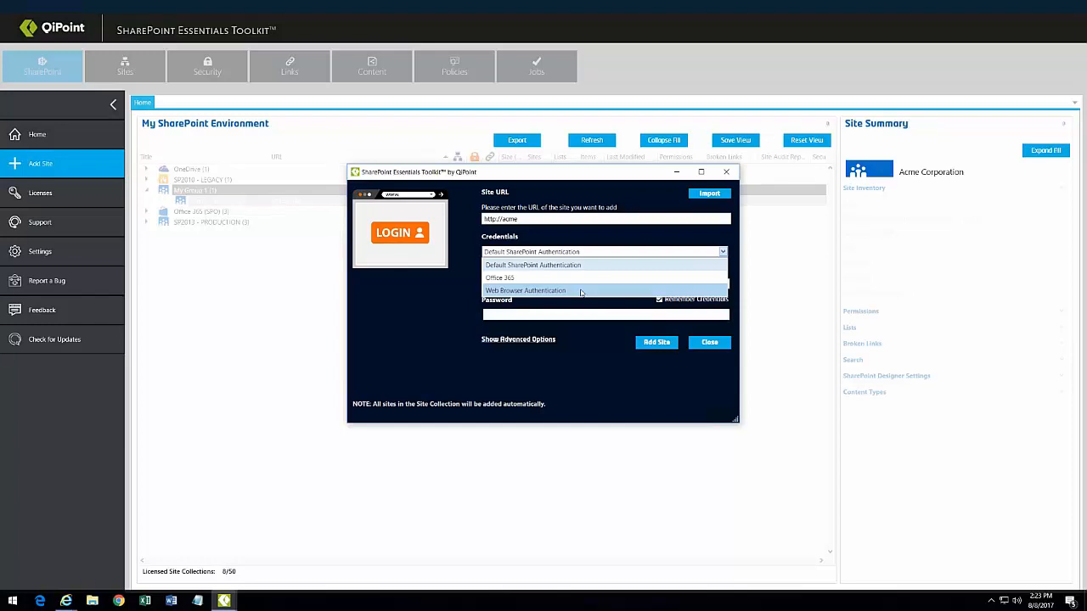
left_click(422, 298)
left_click(516, 314)
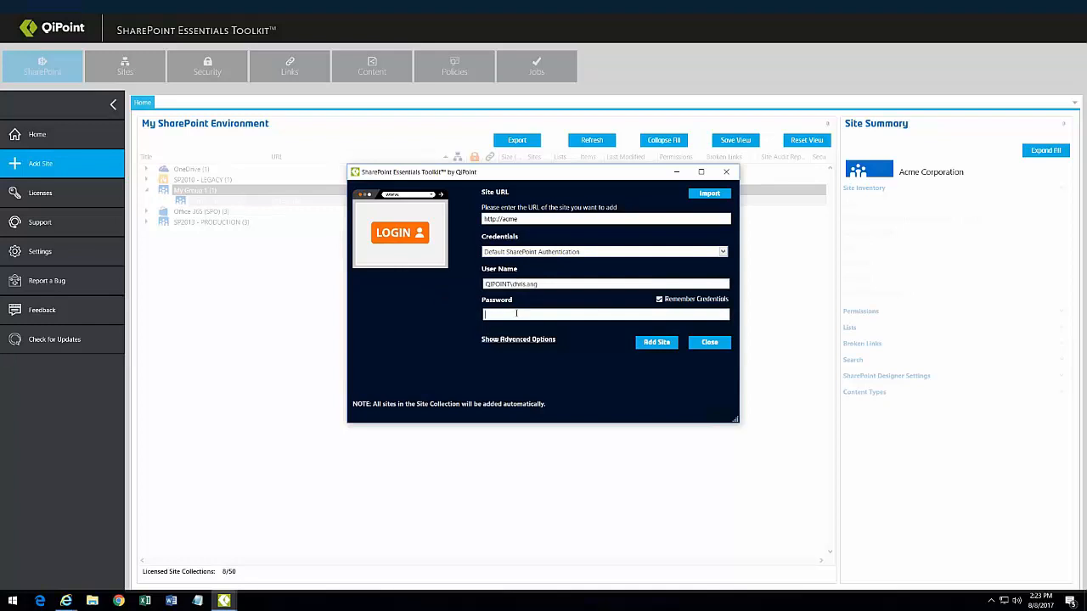
type("•••••••••")
left_click(491, 340)
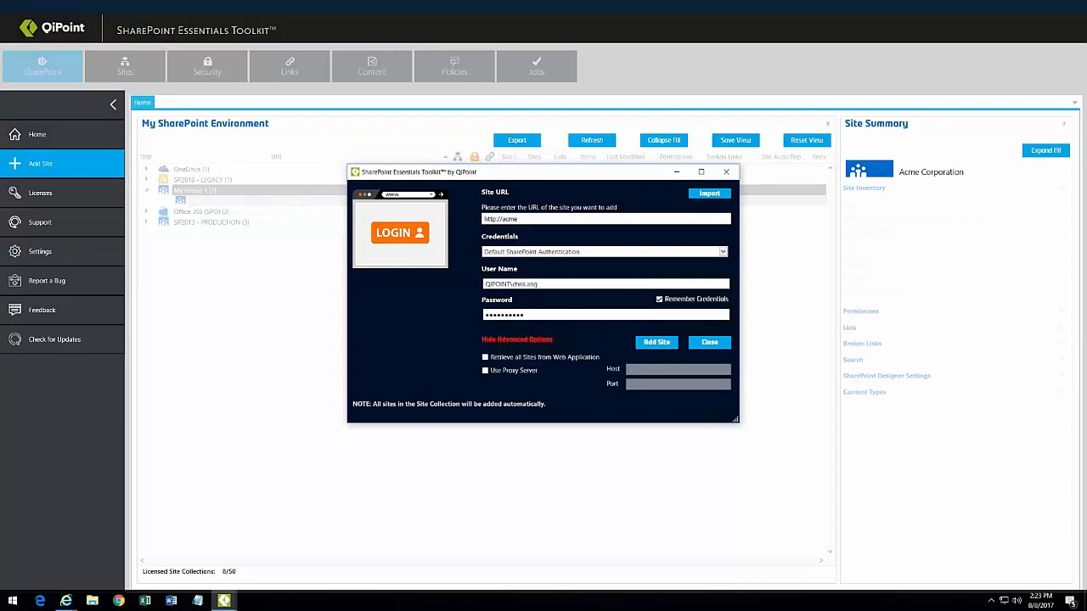
left_click(493, 340)
left_click(654, 344)
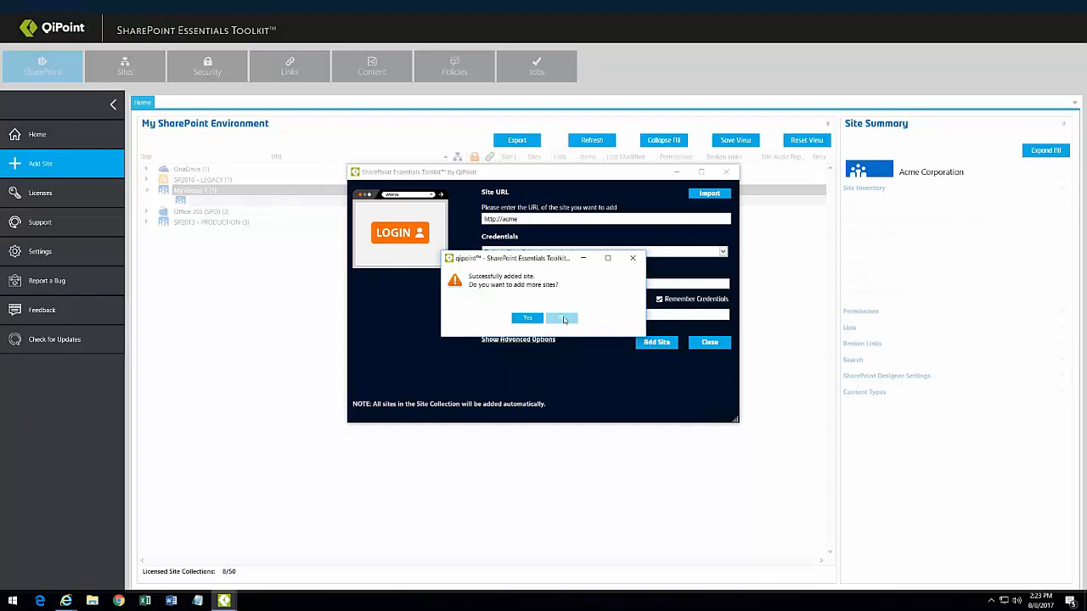
left_click(563, 319)
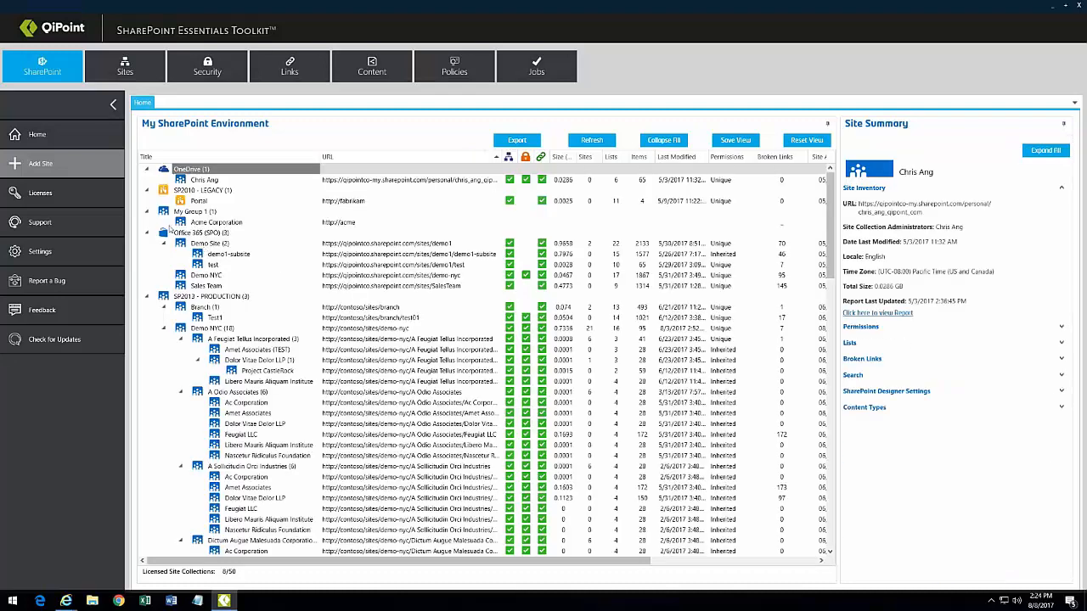
Step: Open the Acme Corporation site in the browser via its context menu, then return to the toolkit
left_click(195, 215)
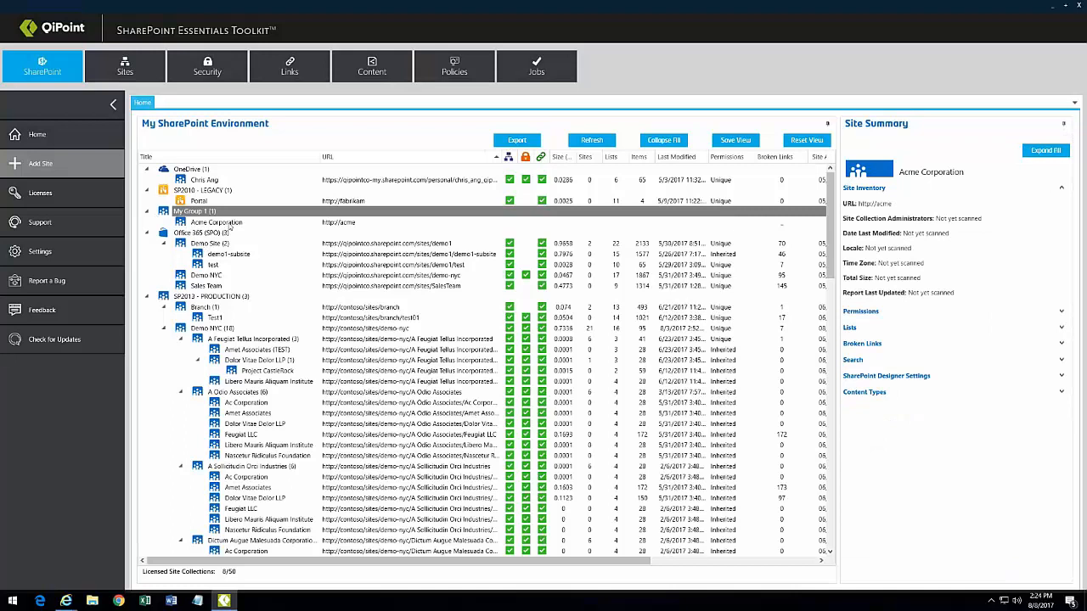
left_click(223, 223)
right_click(241, 224)
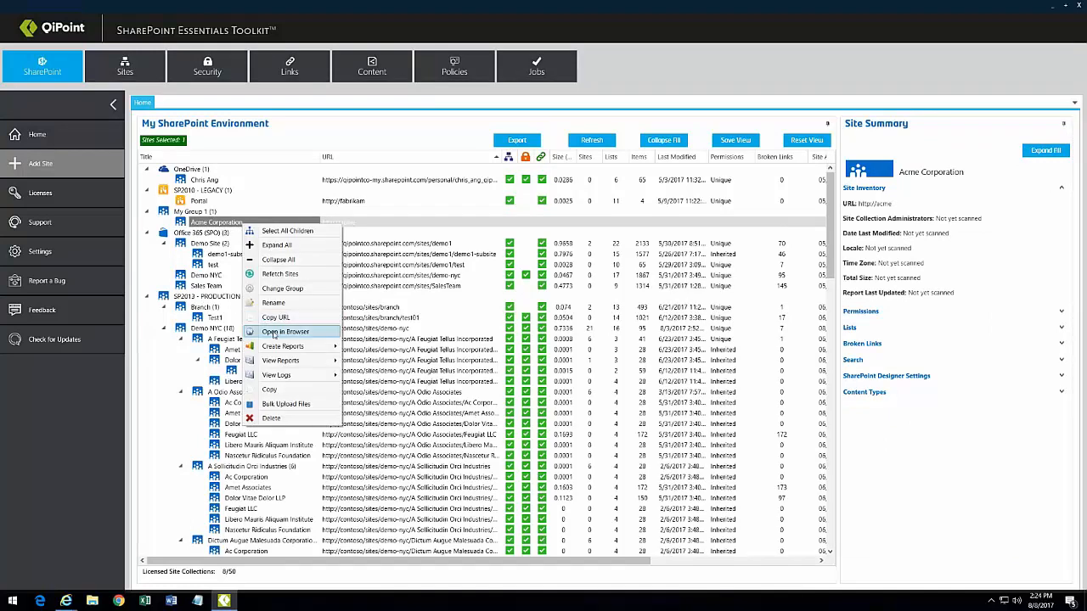
left_click(274, 332)
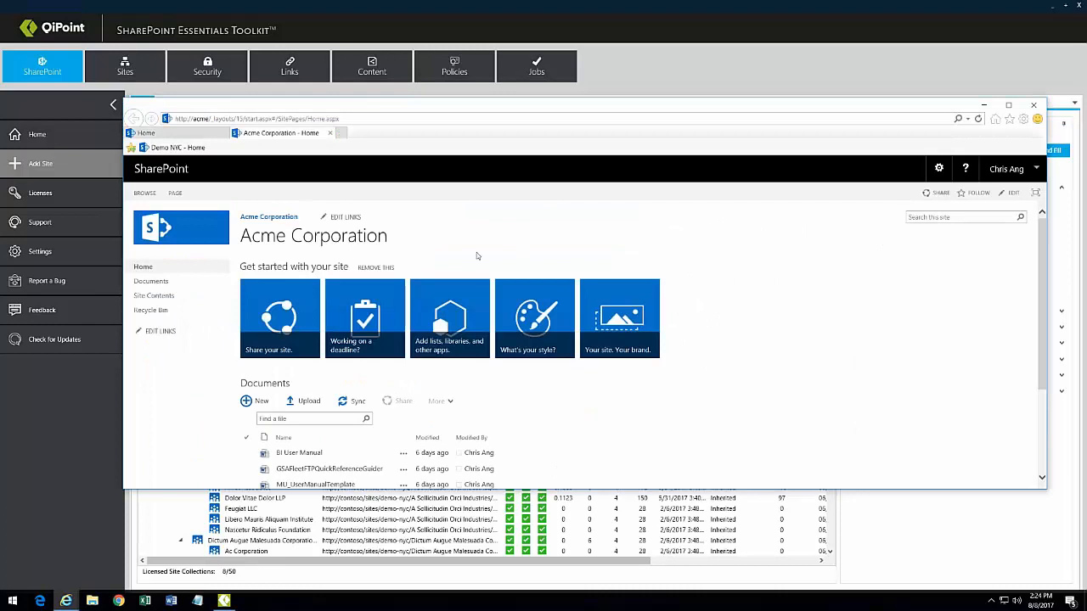
left_click(52, 461)
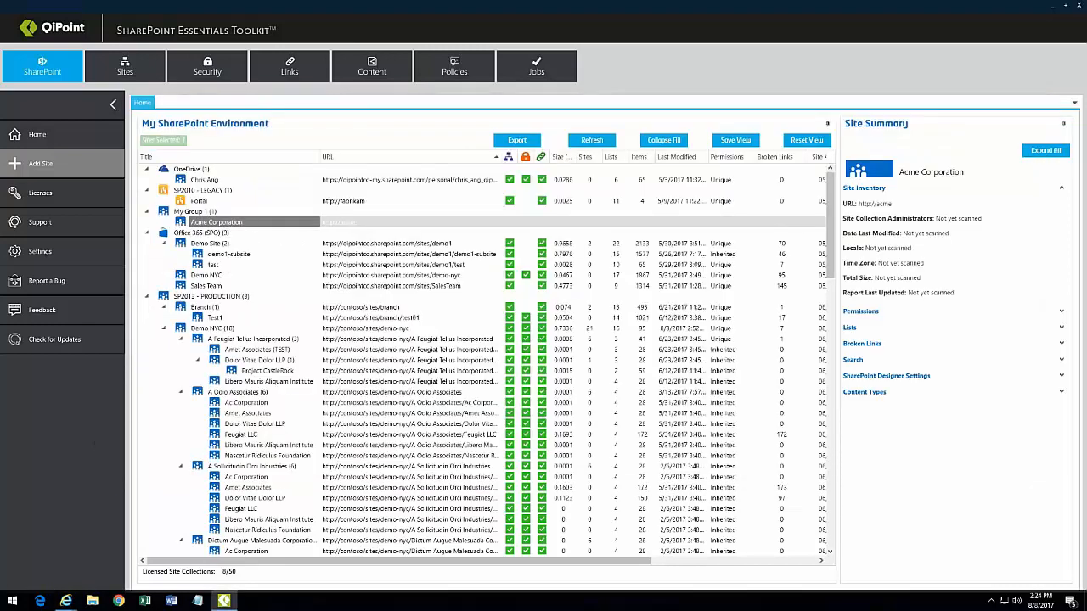
left_click(198, 211)
Step: Rename My Group 1 to 'SharePoint 2016' with the blue X icon and save it
right_click(199, 212)
left_click(228, 249)
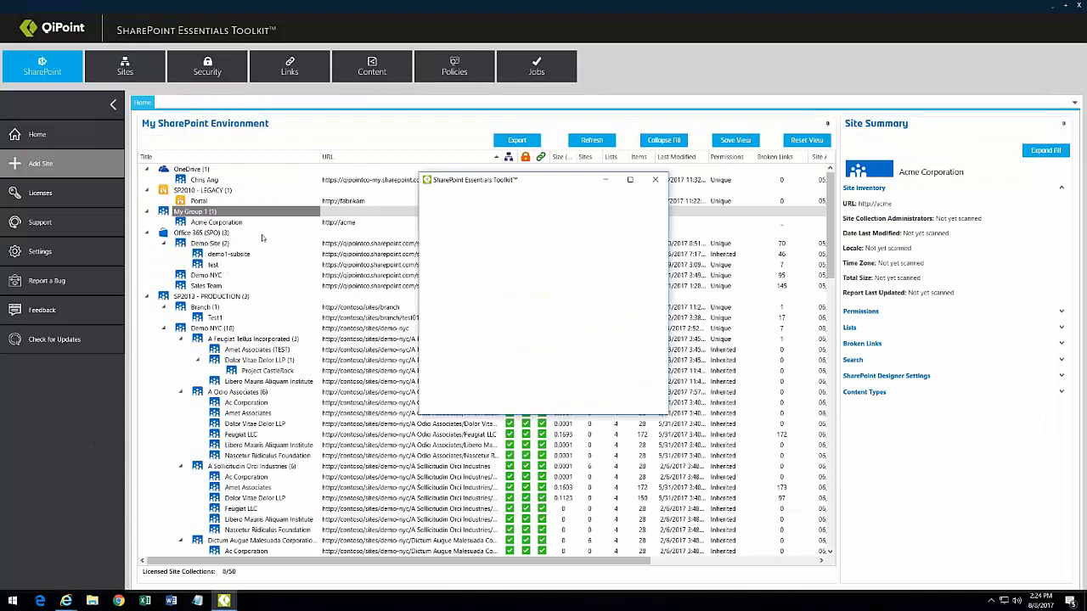
key("ctrl+a")
type("Sha")
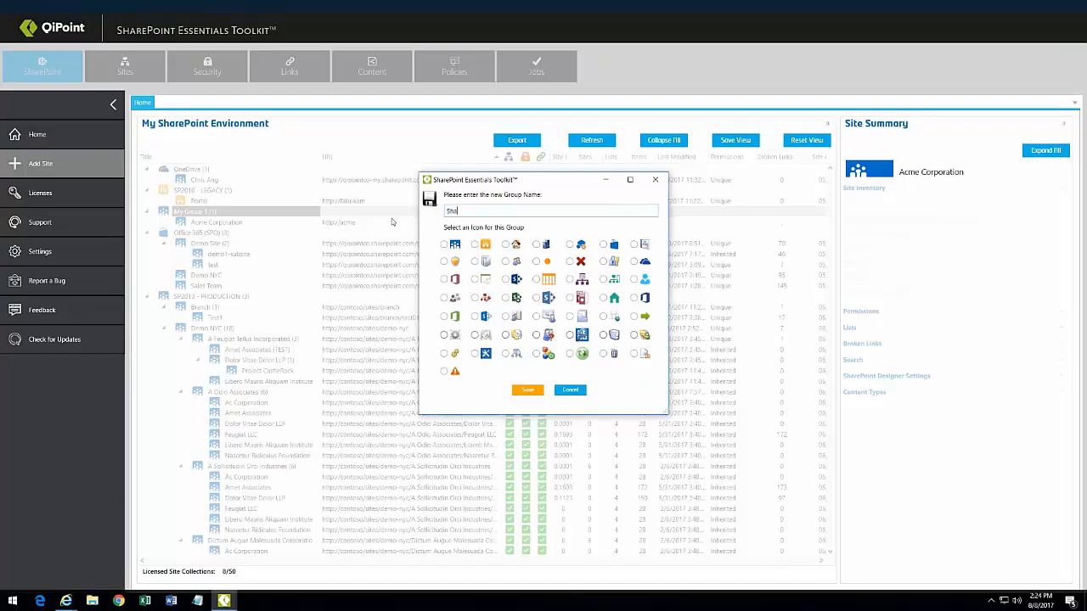
type("rePoint 2016")
left_click(475, 354)
left_click(527, 389)
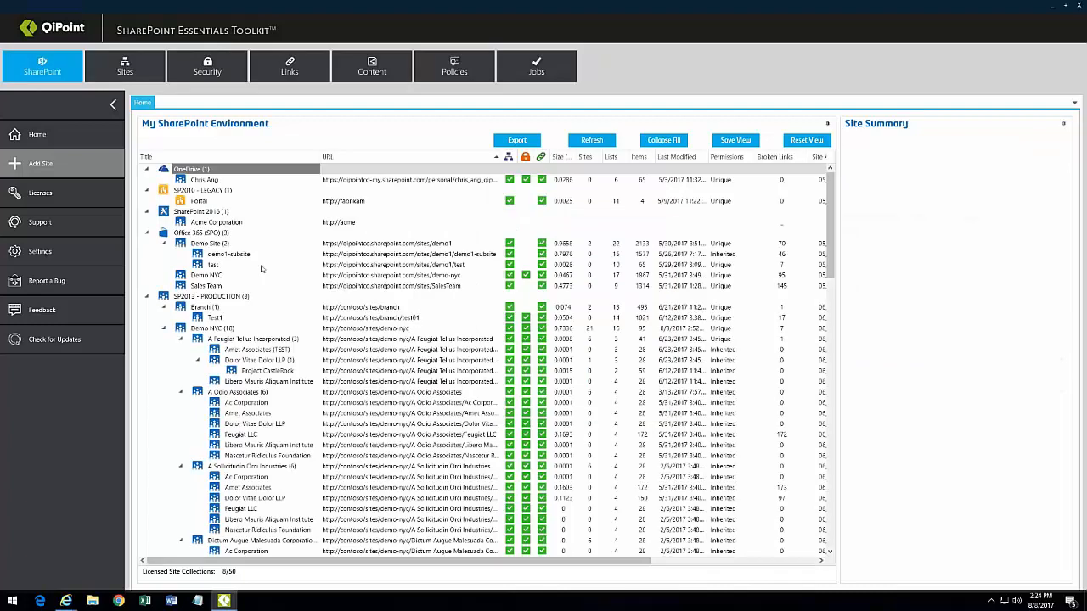
Step: Collapse the Office 365 (SPO) and SharePoint 2016 groups and show Demo NYC's site summary
left_click(148, 233)
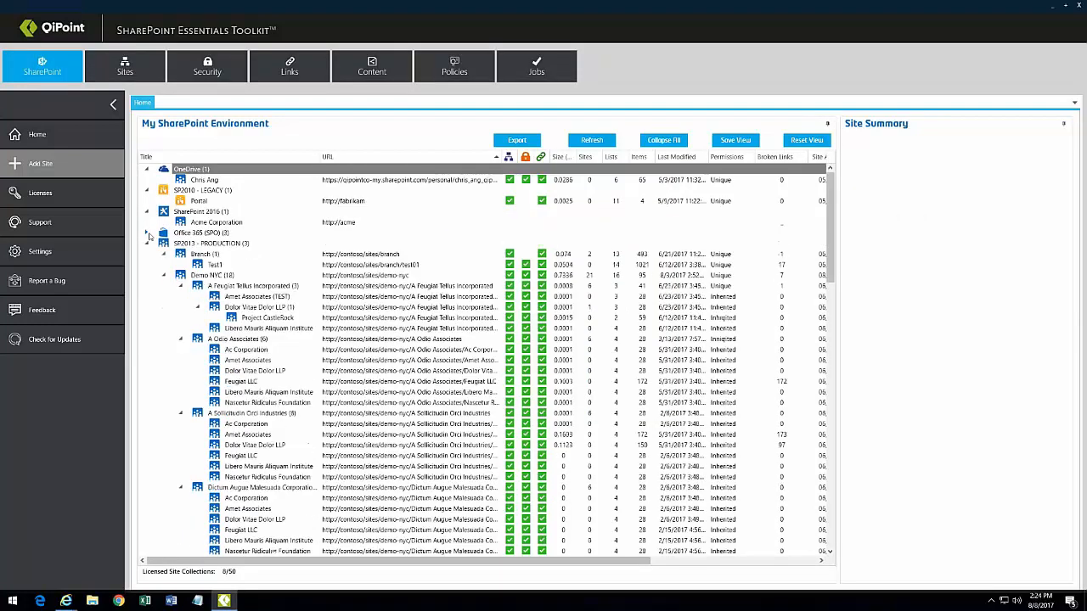
left_click(146, 211)
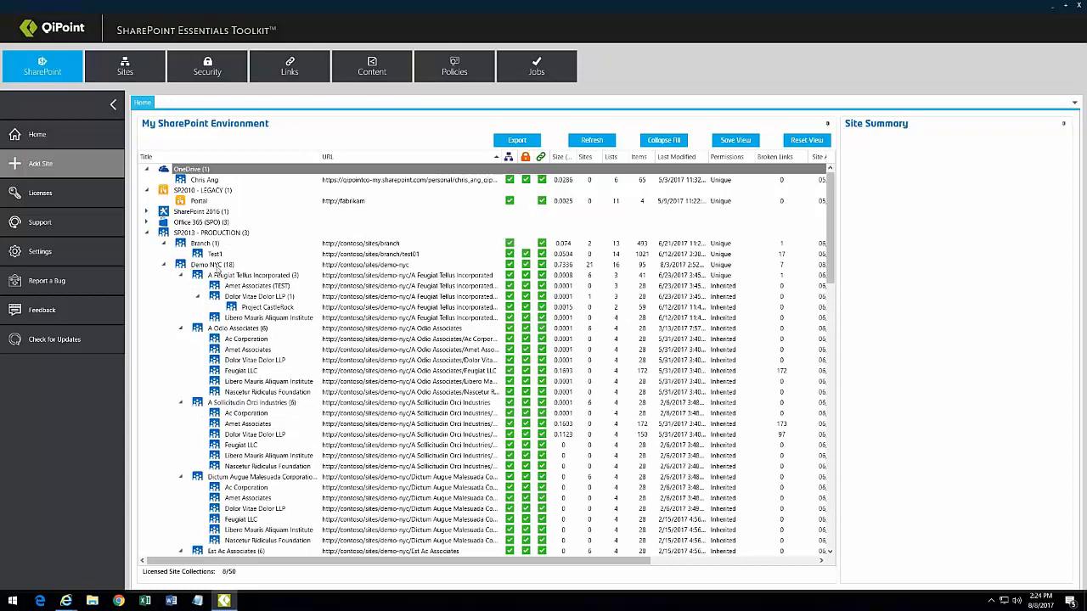
left_click(218, 267)
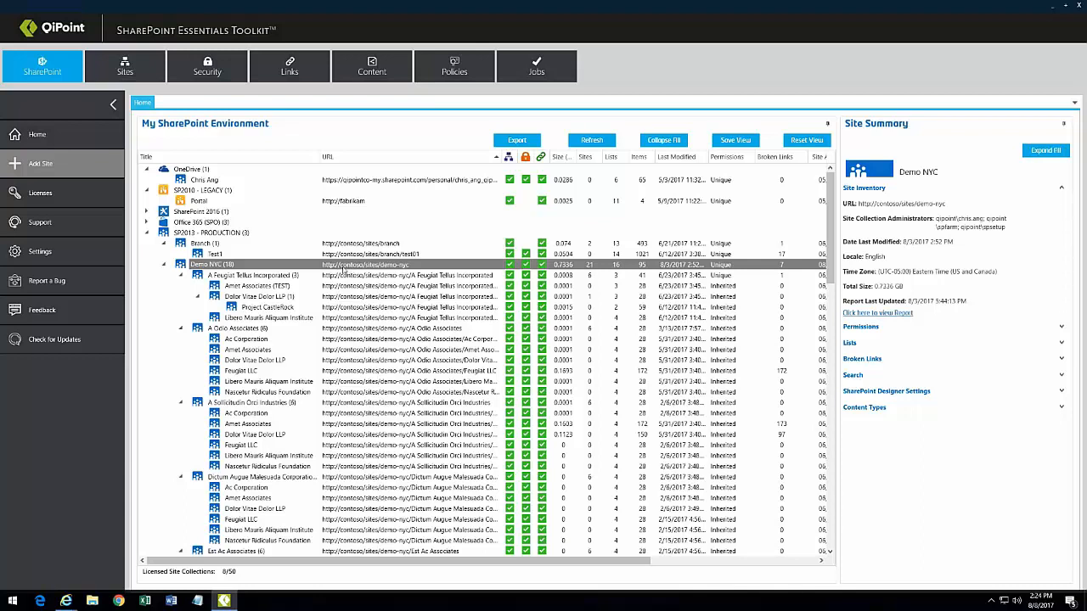
Step: Open the Demo NYC home page in a browser, resize that window behind the toolkit, and bring the toolkit forward
right_click(324, 264)
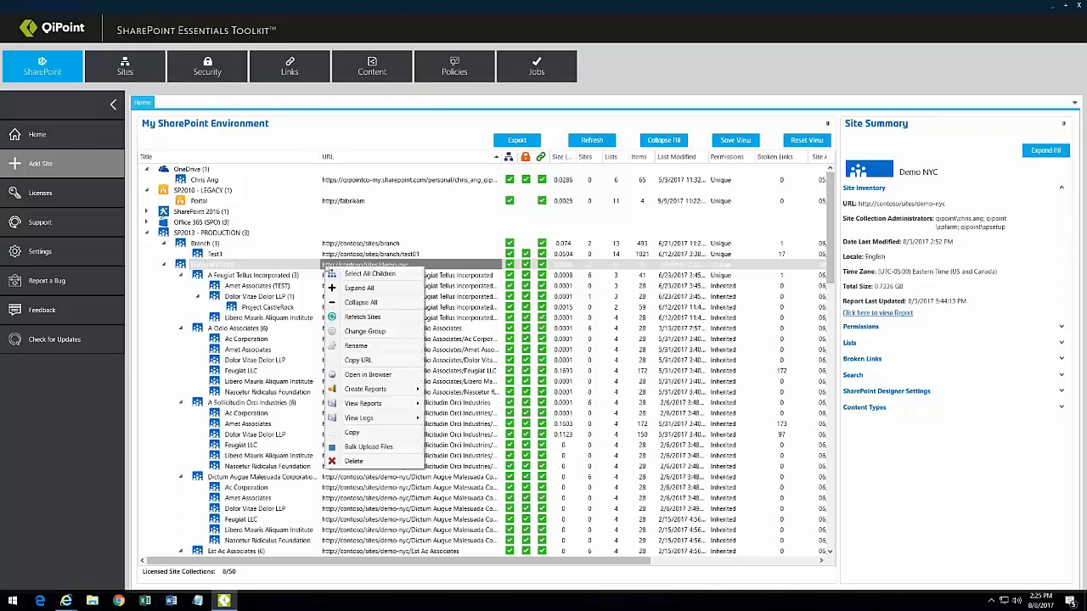
left_click(358, 374)
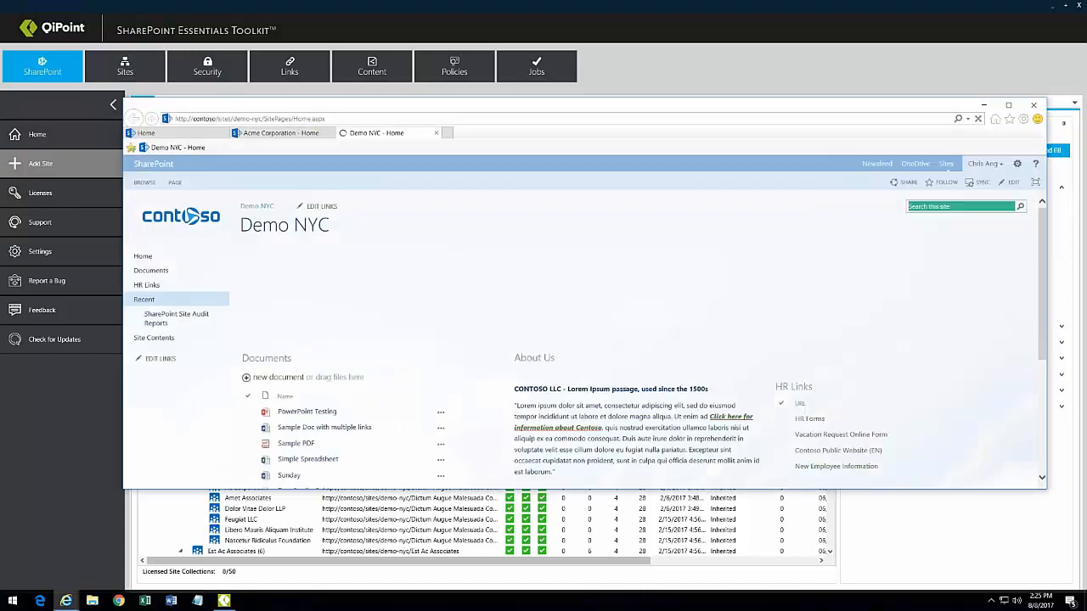
left_click_drag(624, 110, 582, 58)
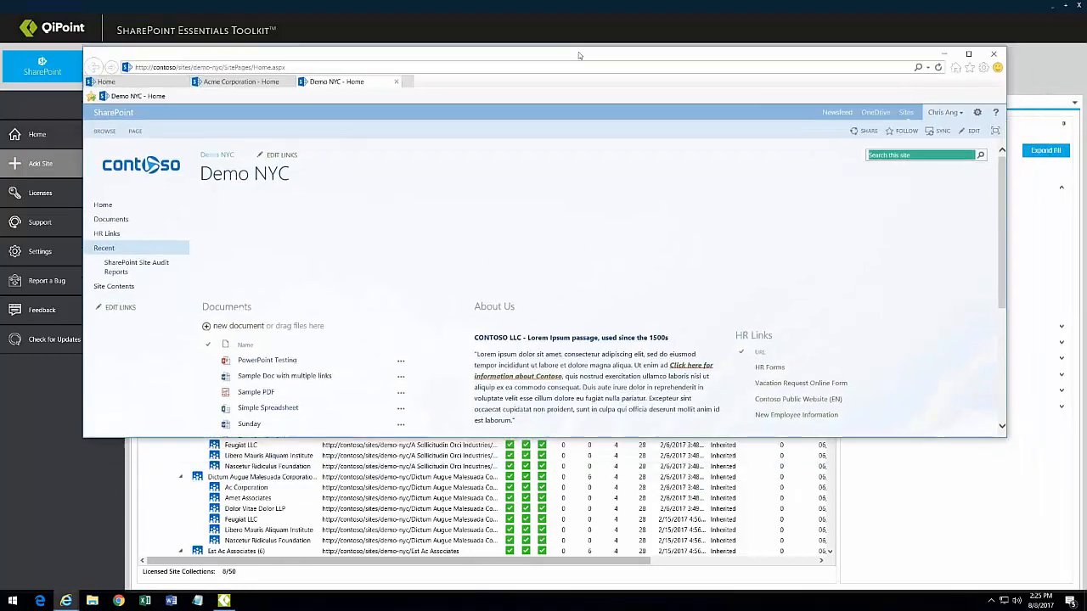
left_click_drag(989, 438, 989, 518)
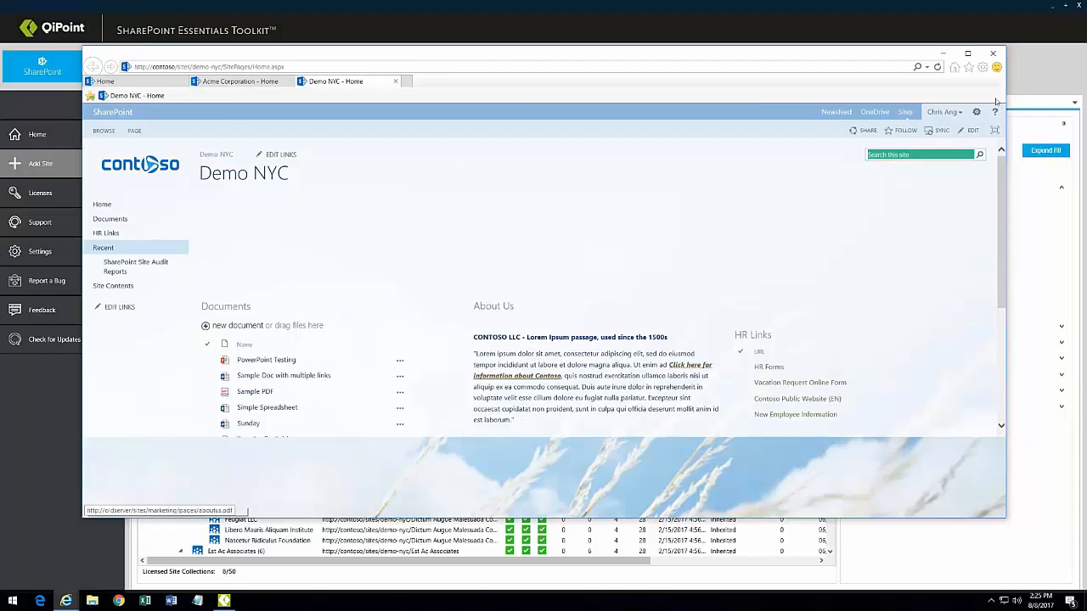
left_click_drag(1006, 45, 866, 68)
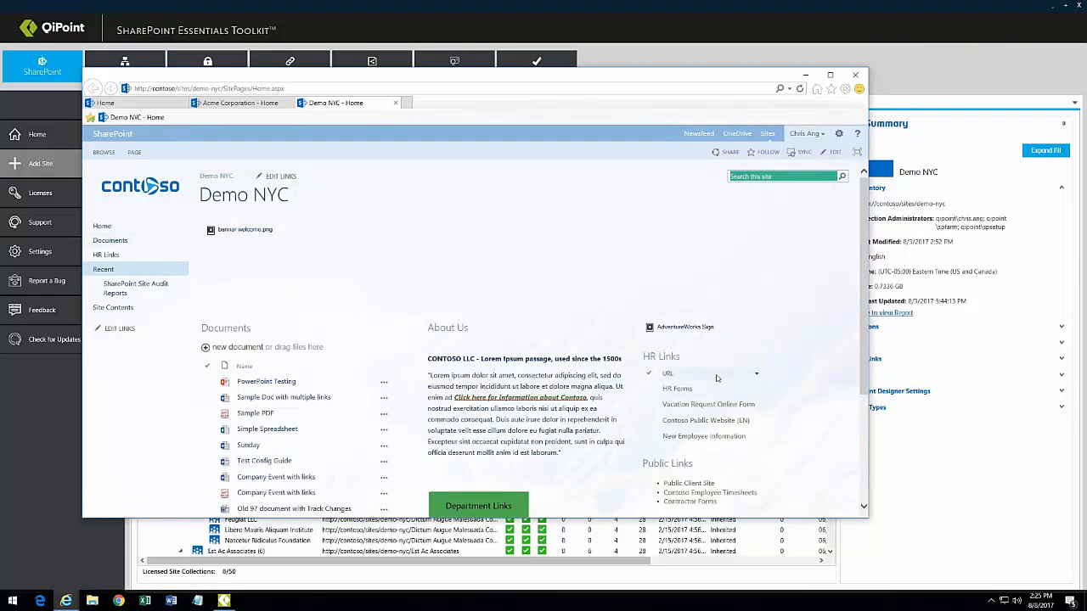
left_click(927, 46)
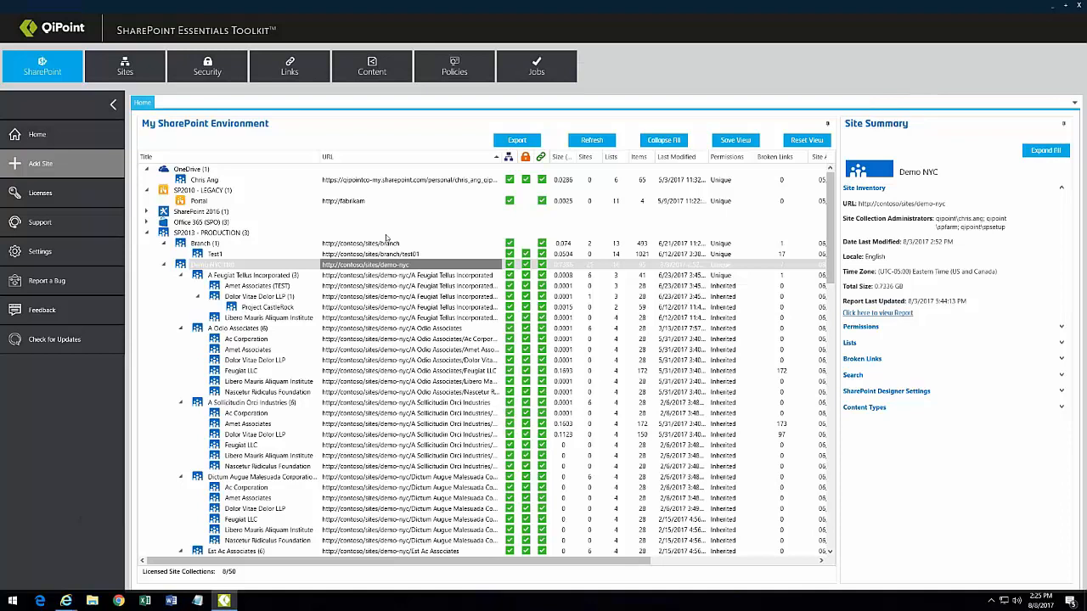
Step: Copy the Demo NYC site and select Test1 as the destination site
right_click(370, 270)
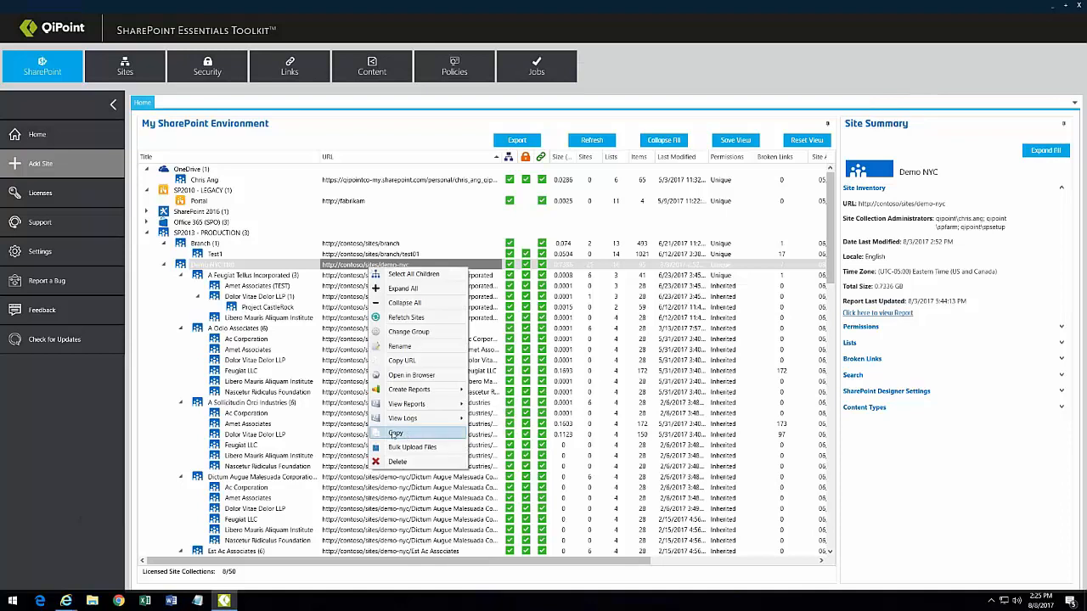
left_click(407, 434)
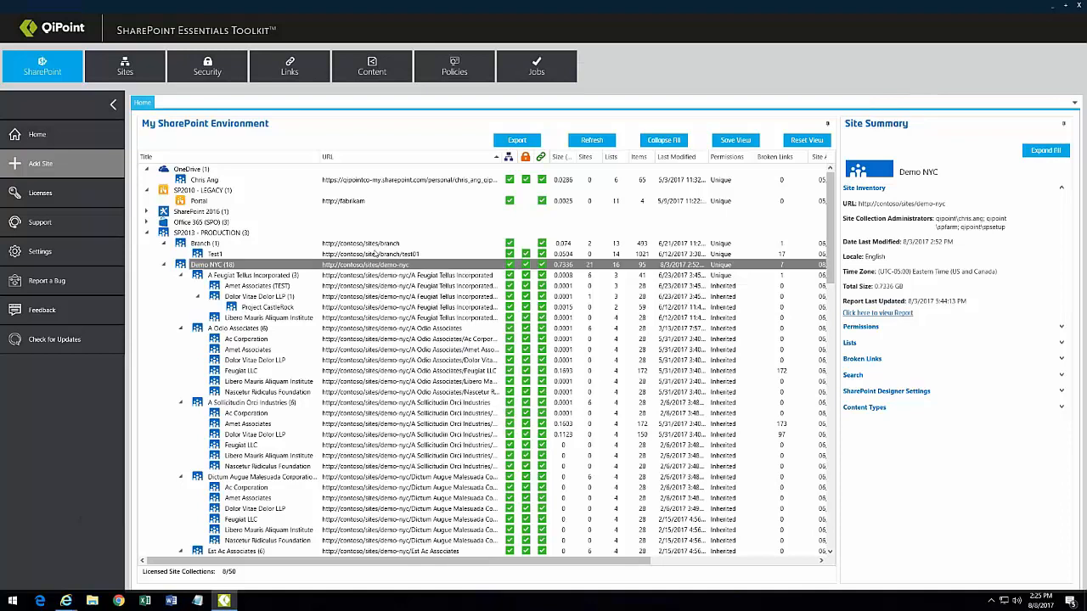
left_click(420, 256)
Step: Check Test1's Site Contents page in the browser, then return to the toolkit
right_click(419, 256)
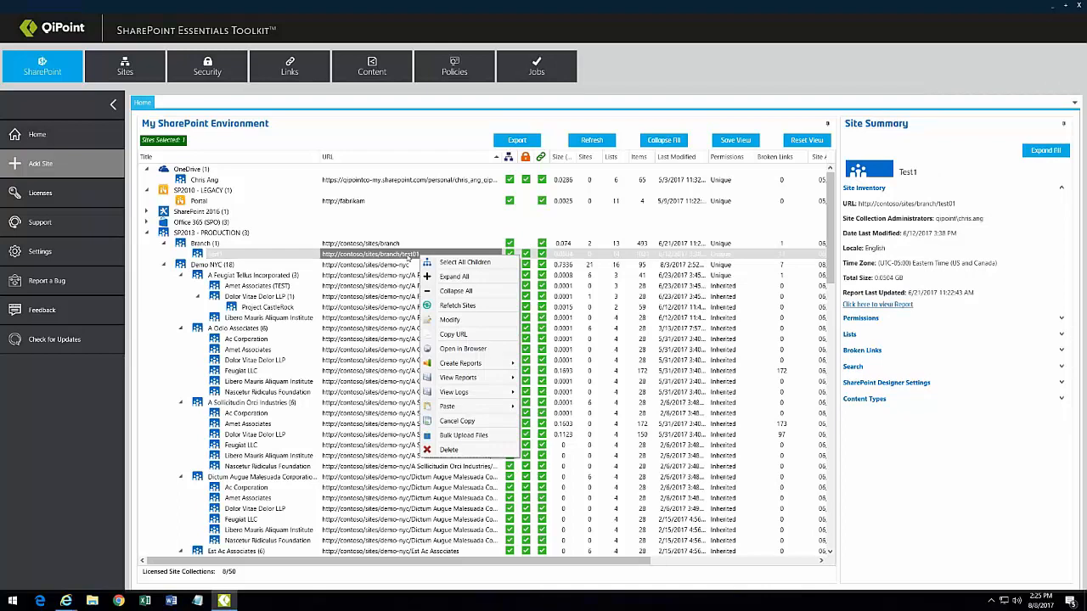
left_click(451, 349)
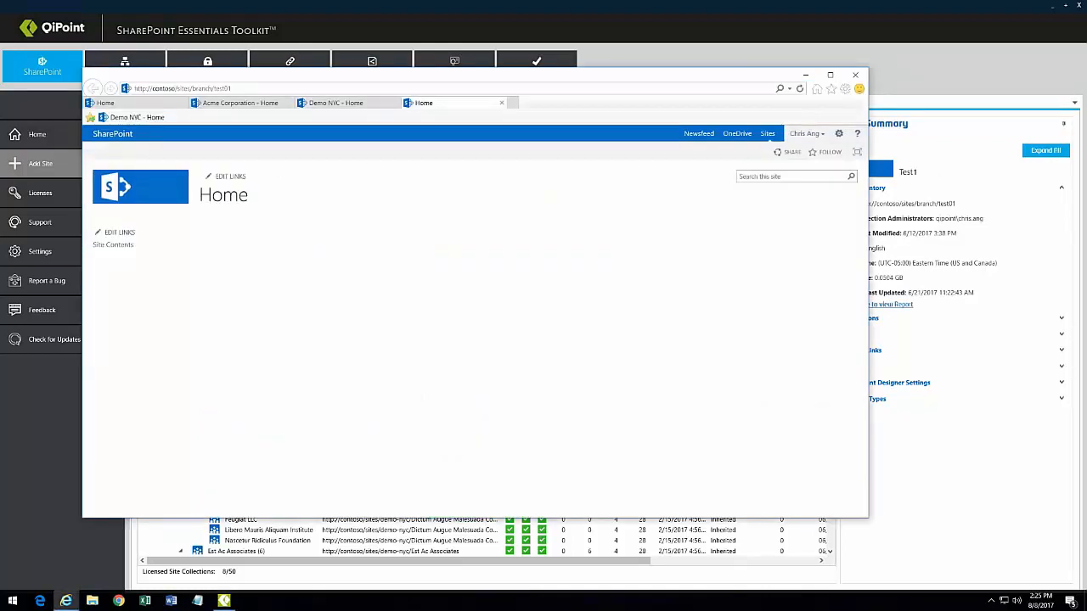
left_click(116, 247)
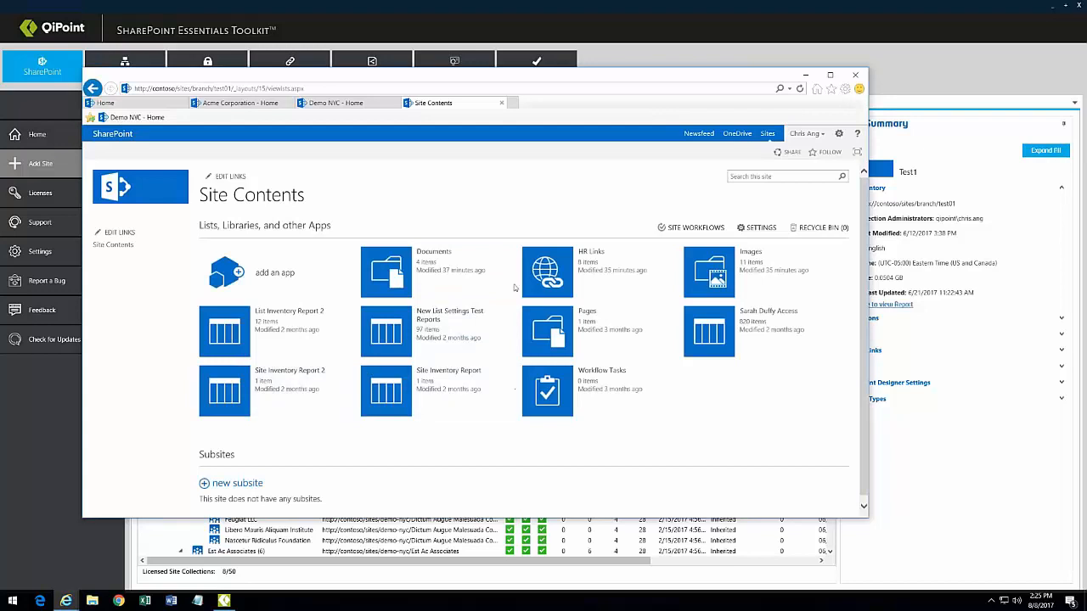
left_click(990, 127)
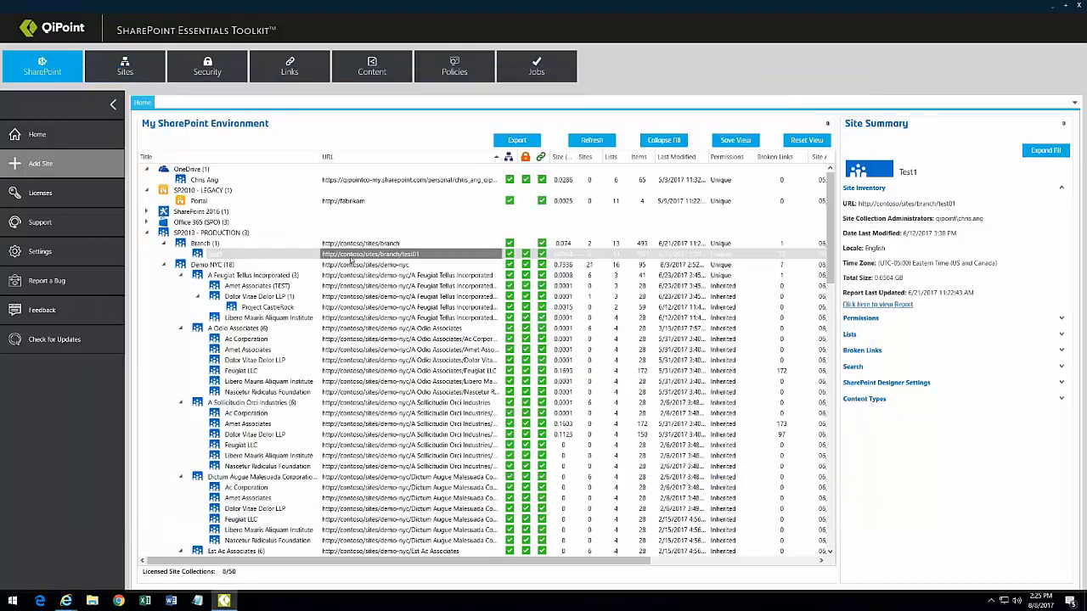
Step: Paste Demo NYC into Test1 and advance the Copy Wizard to the lists, selecting Department Links
right_click(390, 256)
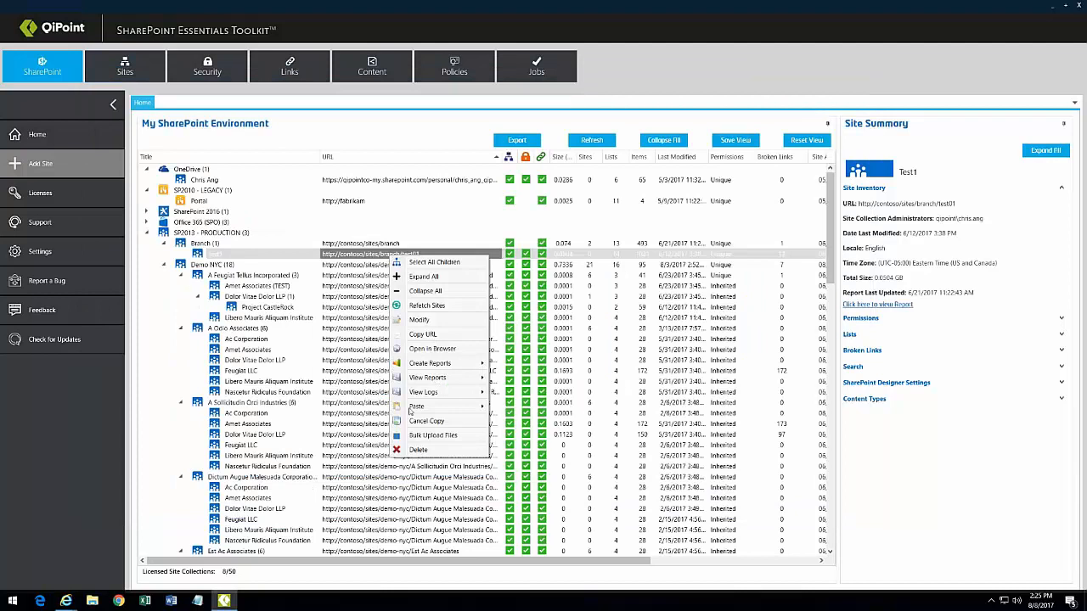
mouse_move(414, 407)
left_click(518, 406)
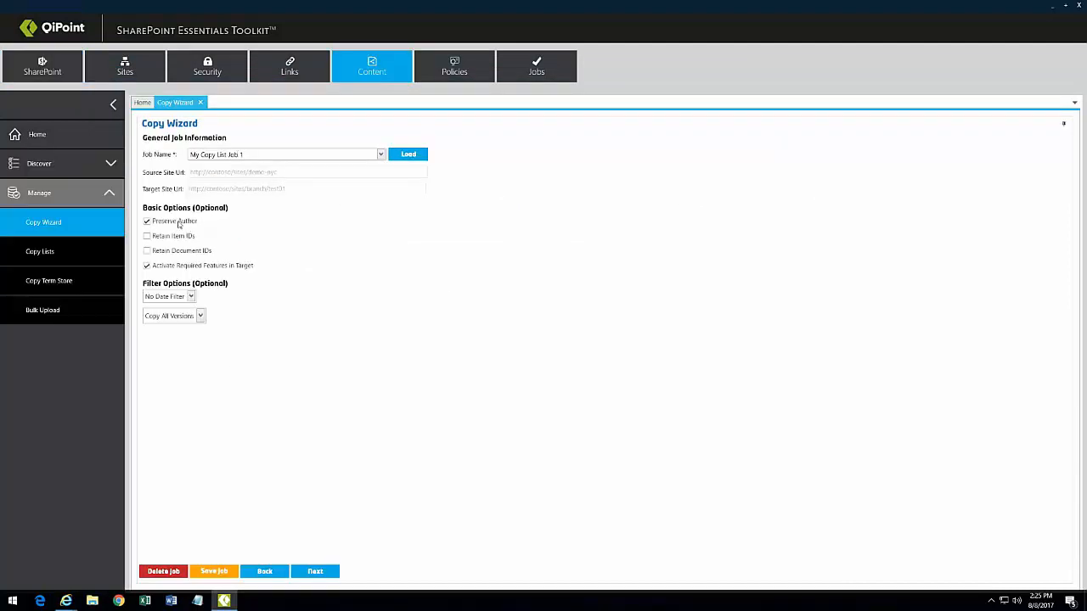
left_click(314, 573)
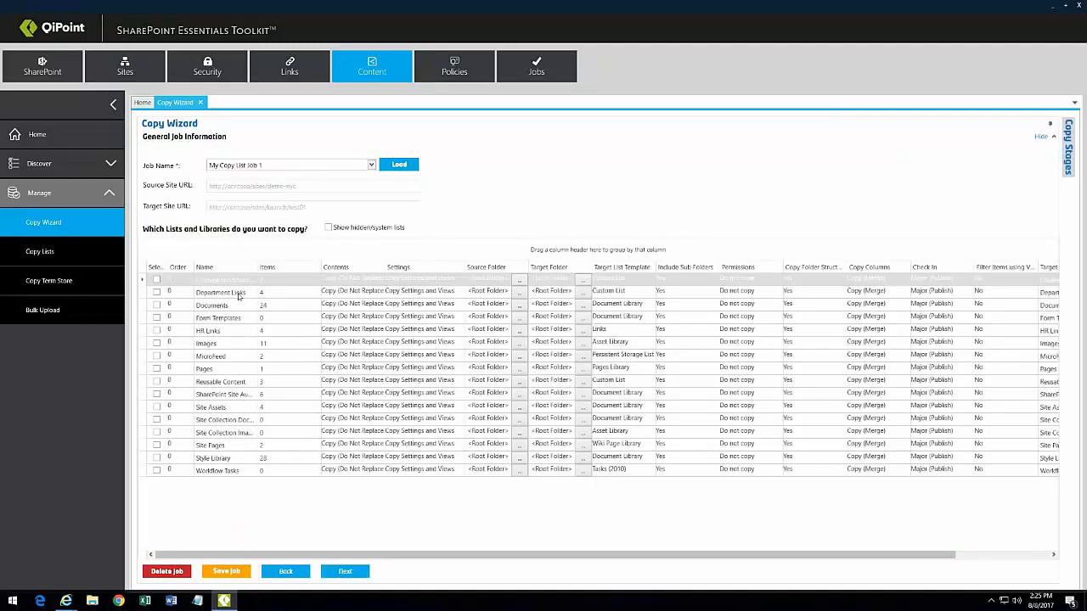
left_click(239, 294)
mouse_move(67, 601)
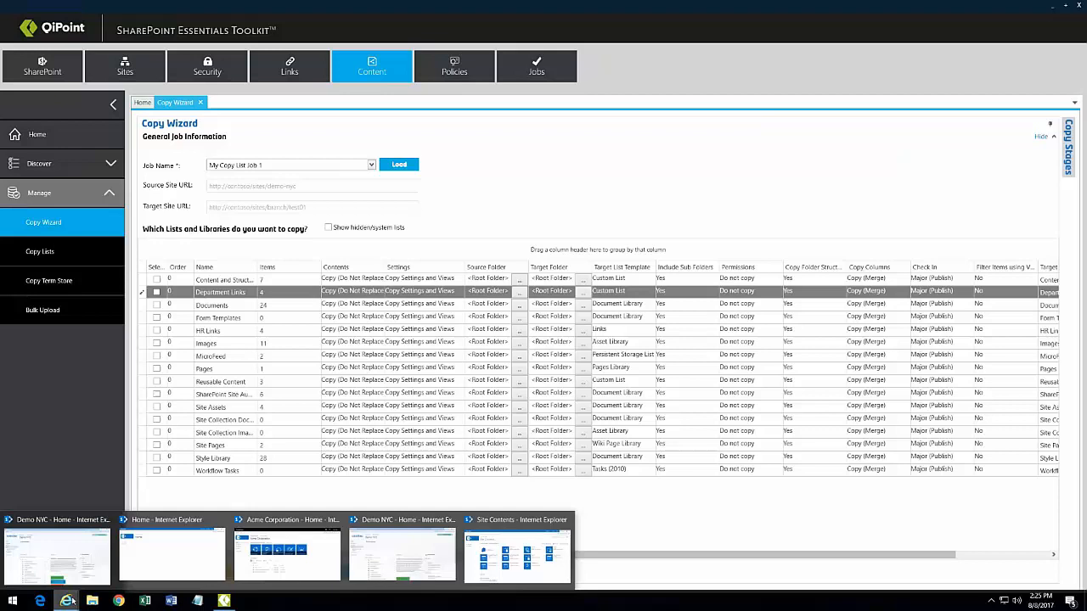
left_click(56, 556)
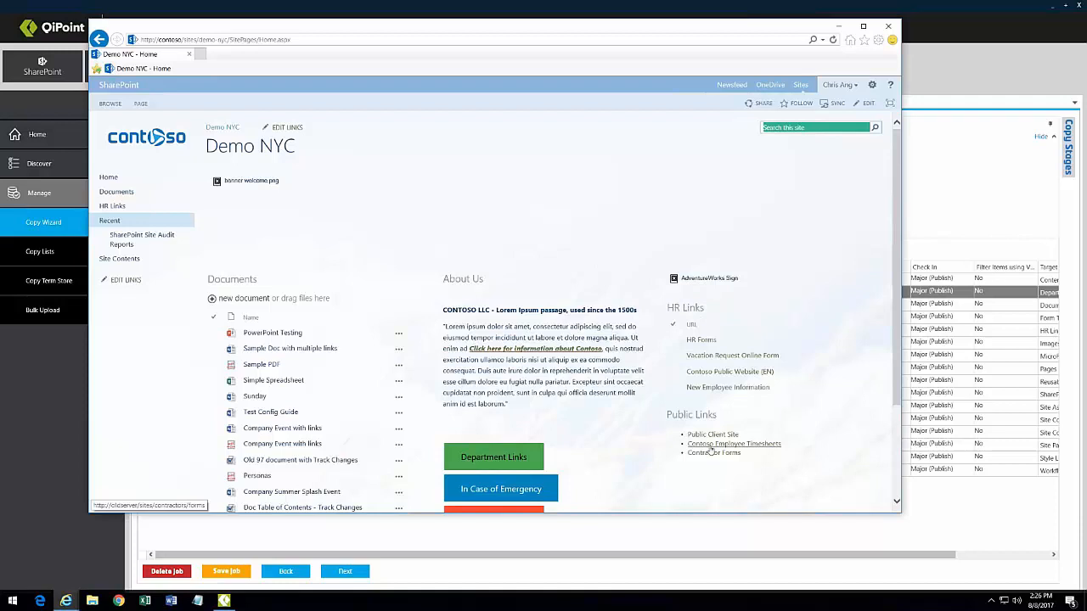
scroll(612, 400, "down", 3)
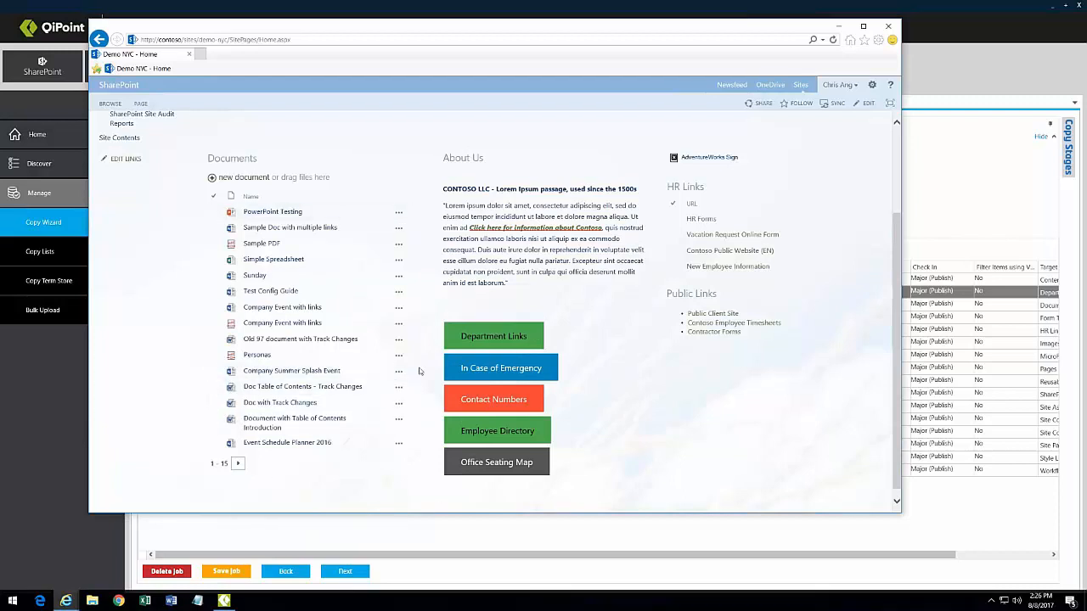
scroll(271, 374, "up", 2)
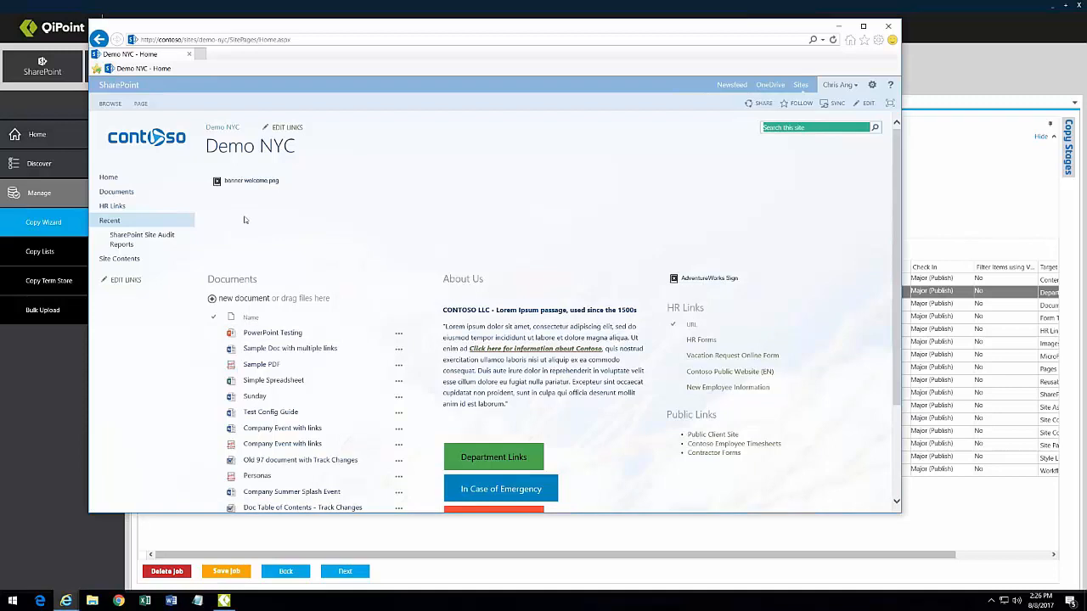
right_click(219, 184)
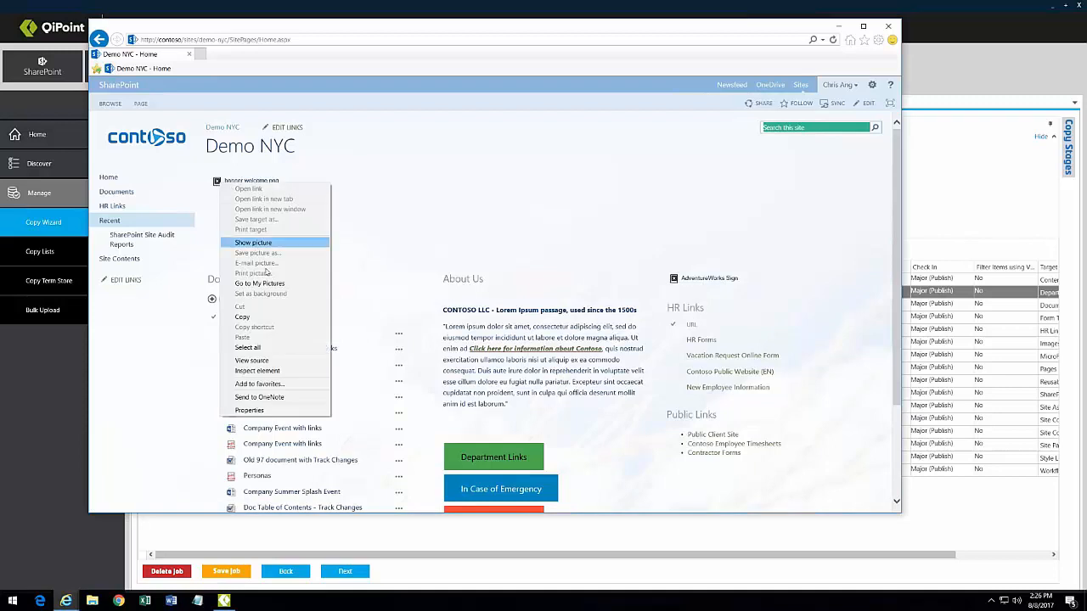
left_click(257, 411)
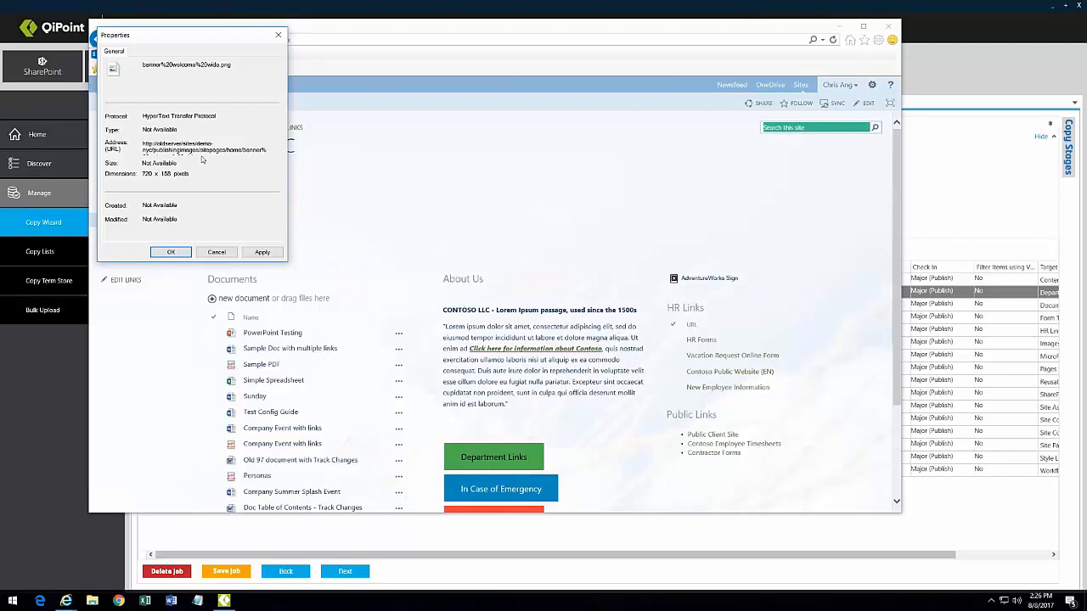
left_click_drag(154, 150, 226, 151)
left_click(200, 150)
left_click_drag(153, 150, 201, 150)
left_click(215, 253)
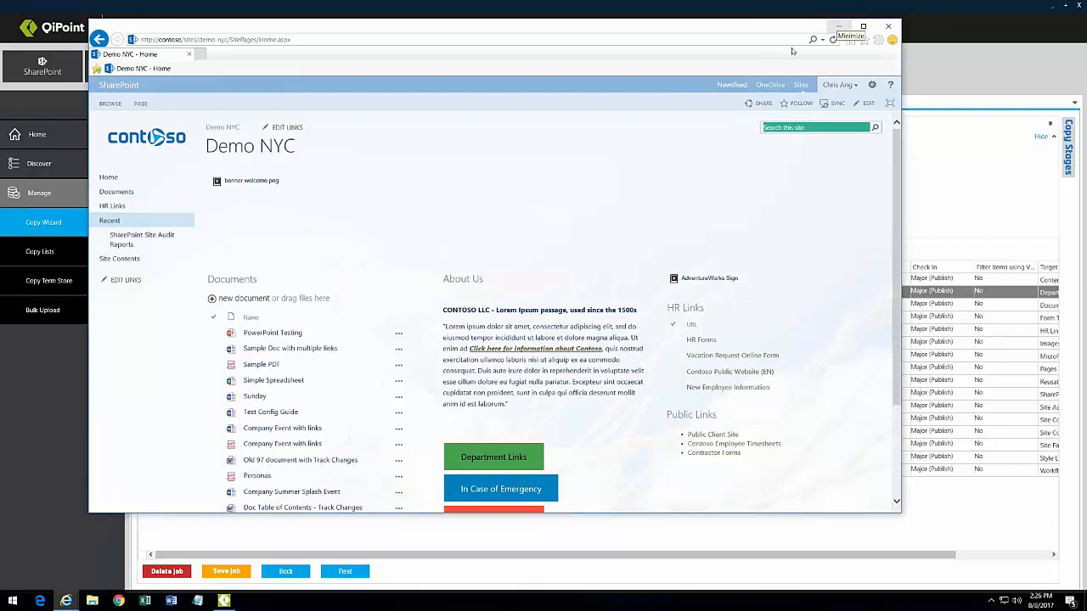
Step: Include Department Links, HR Links, Site Assets and Site Pages in the copy
left_click(839, 27)
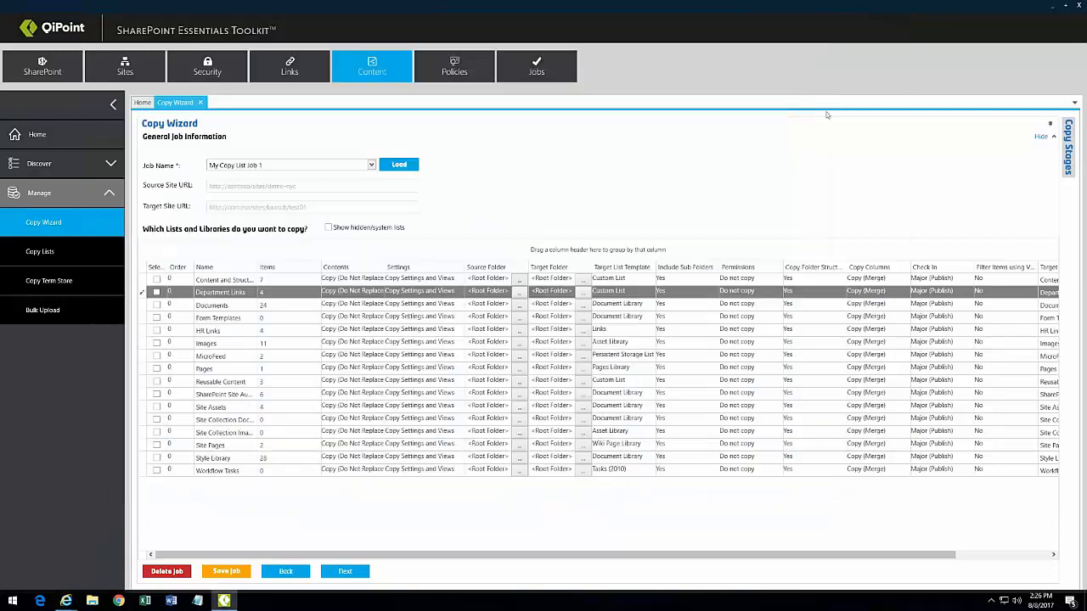
left_click(157, 292)
left_click(156, 330)
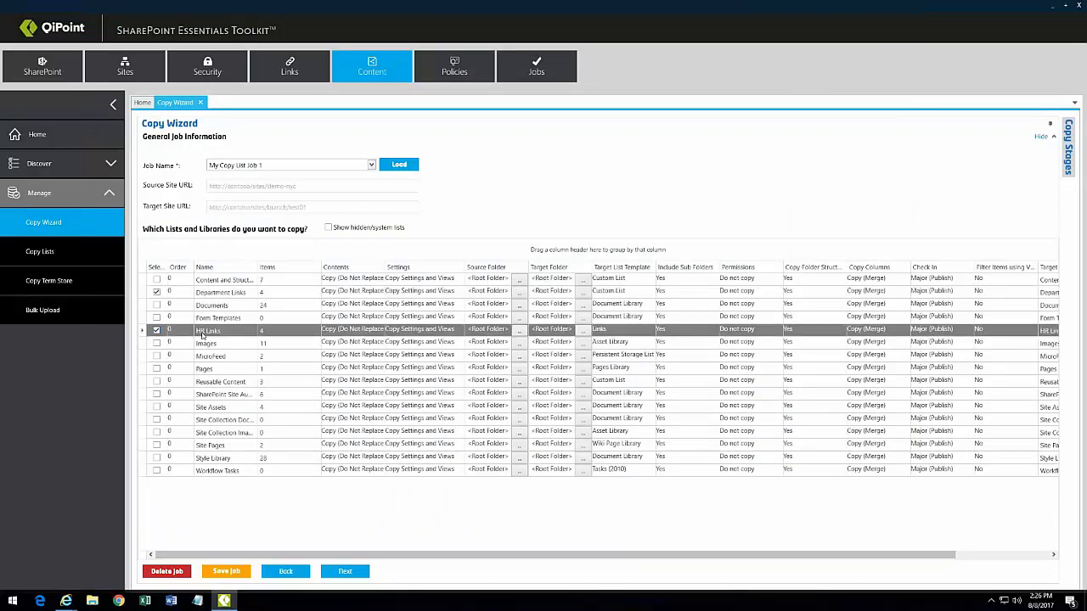
left_click(156, 407)
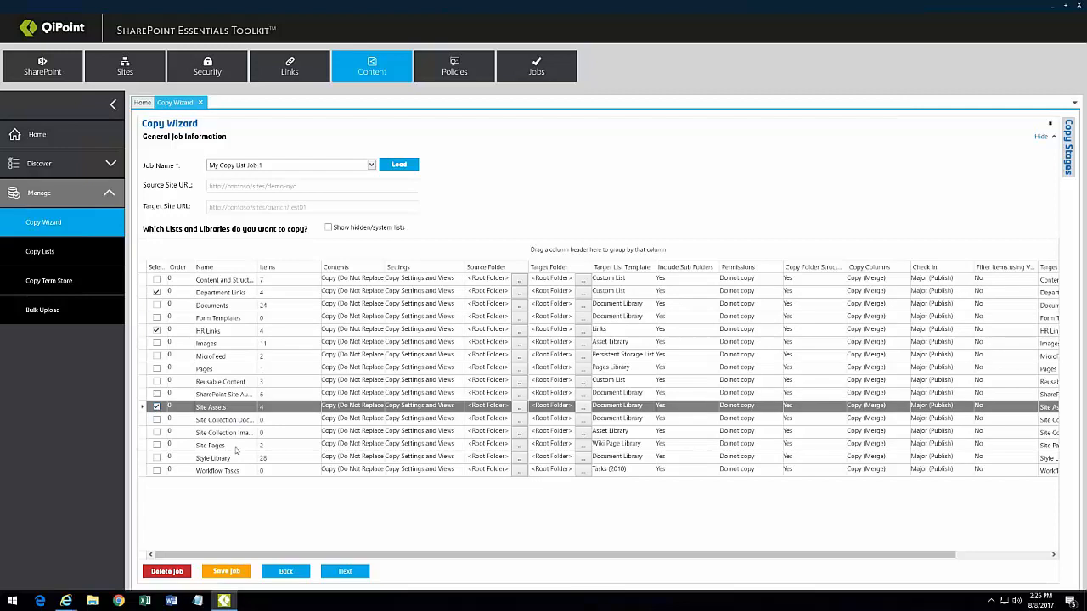
left_click(157, 445)
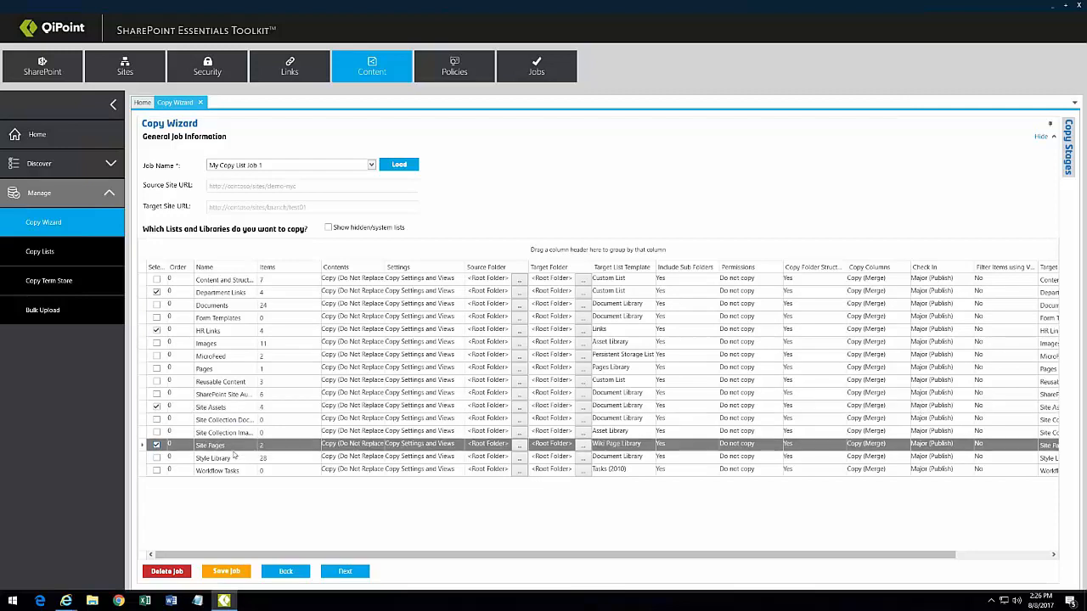
Step: Give Site Pages copy order 1 and set its contents to Copy and Replace
left_click(66, 601)
left_click(67, 567)
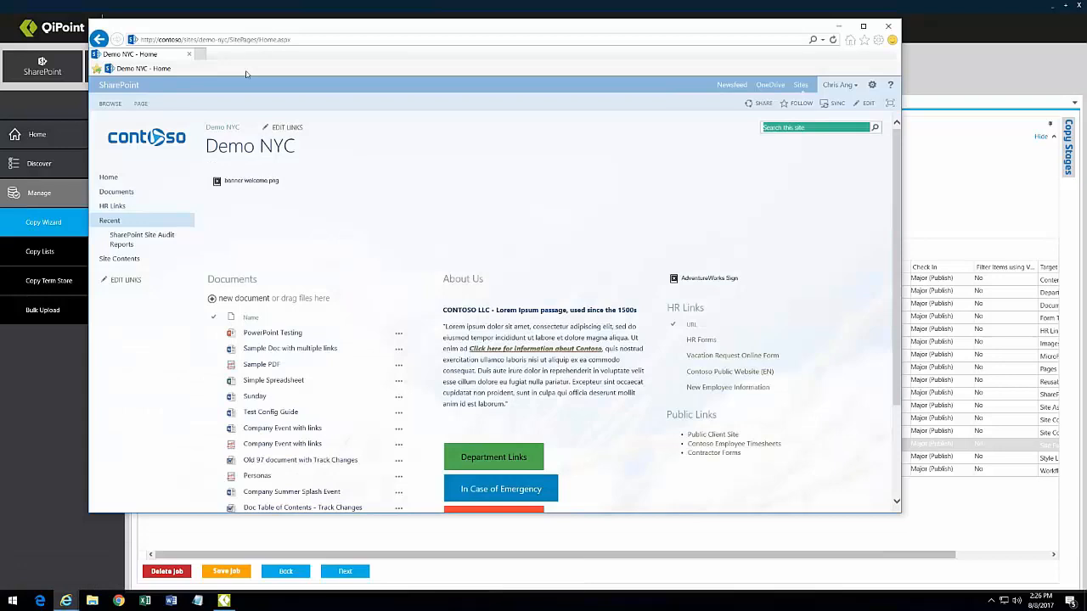
left_click(888, 26)
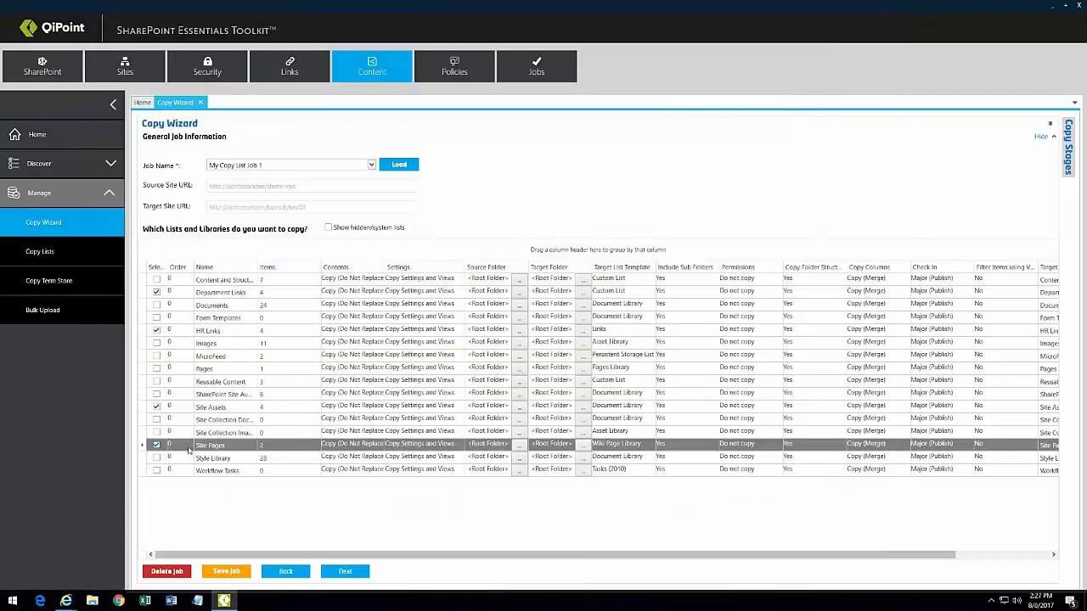
left_click(190, 447)
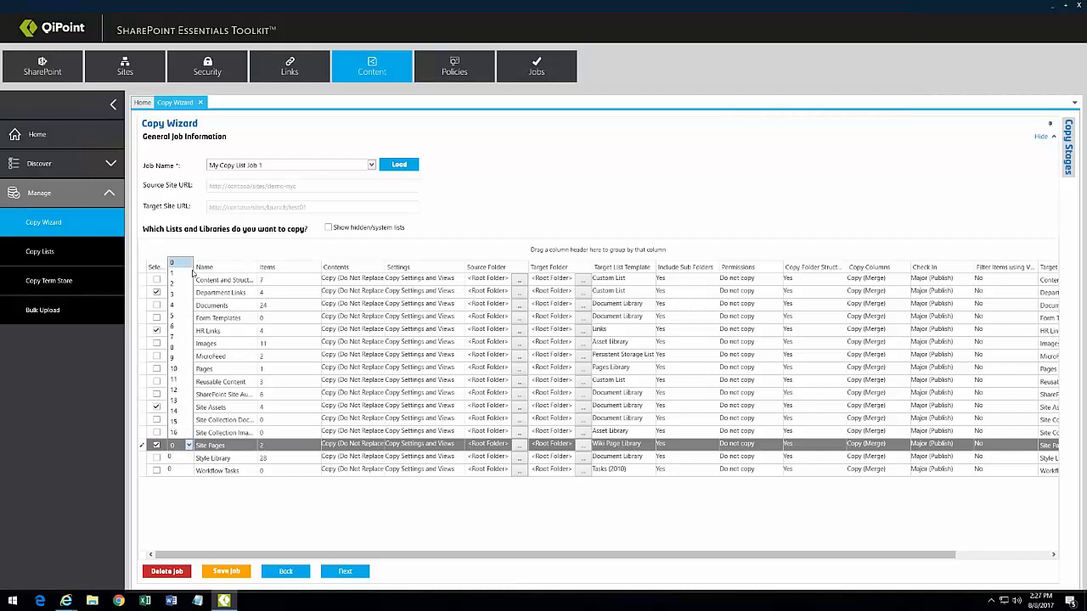
left_click(190, 273)
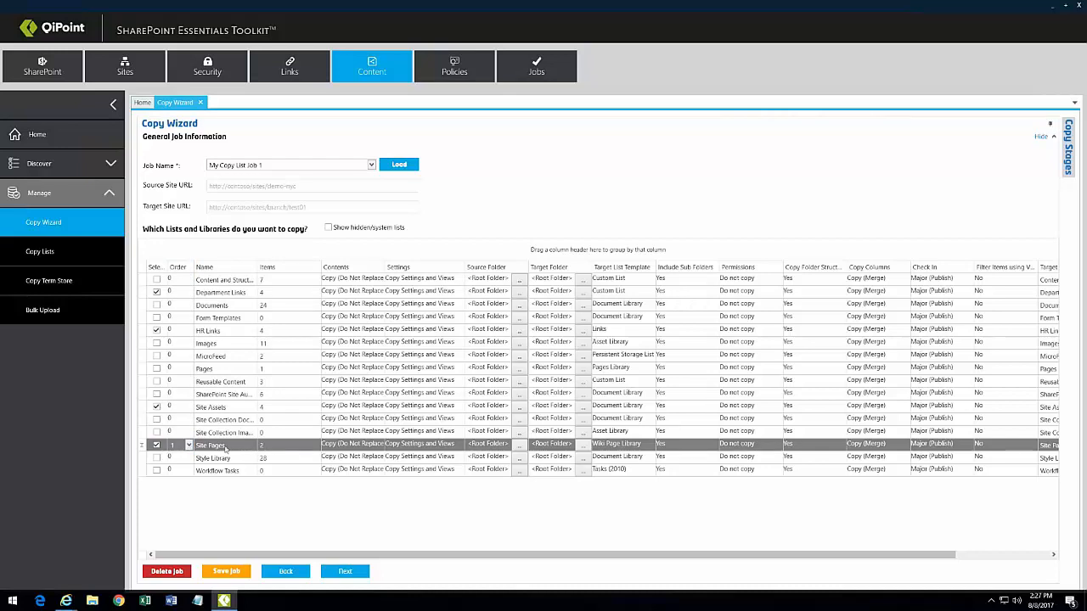
left_click(371, 448)
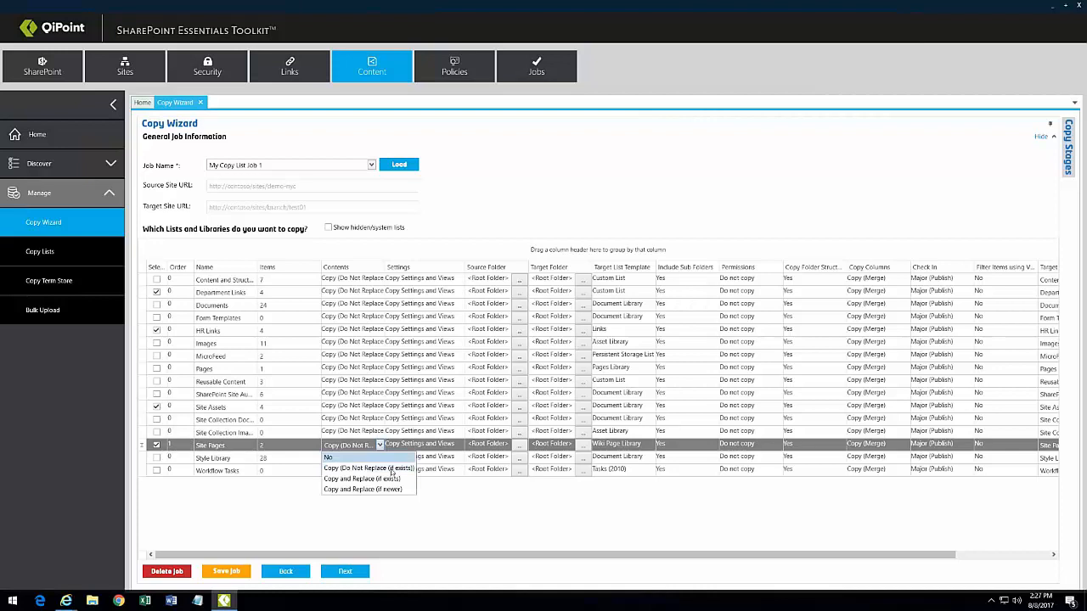
left_click(356, 469)
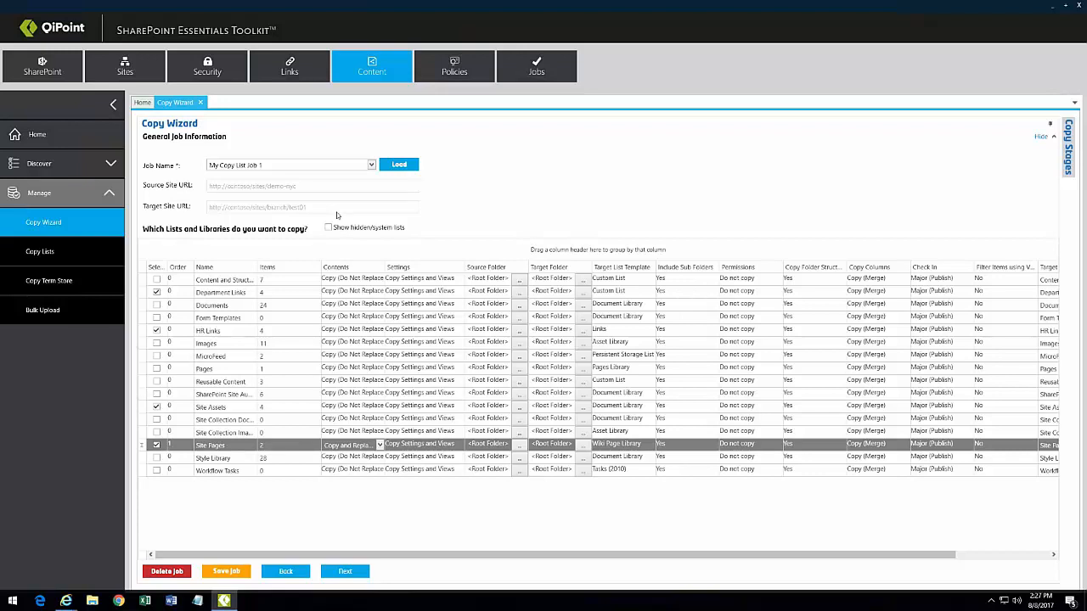
Step: Review the changes, start the copy job, and acknowledge that all 14 items copied successfully
left_click(345, 571)
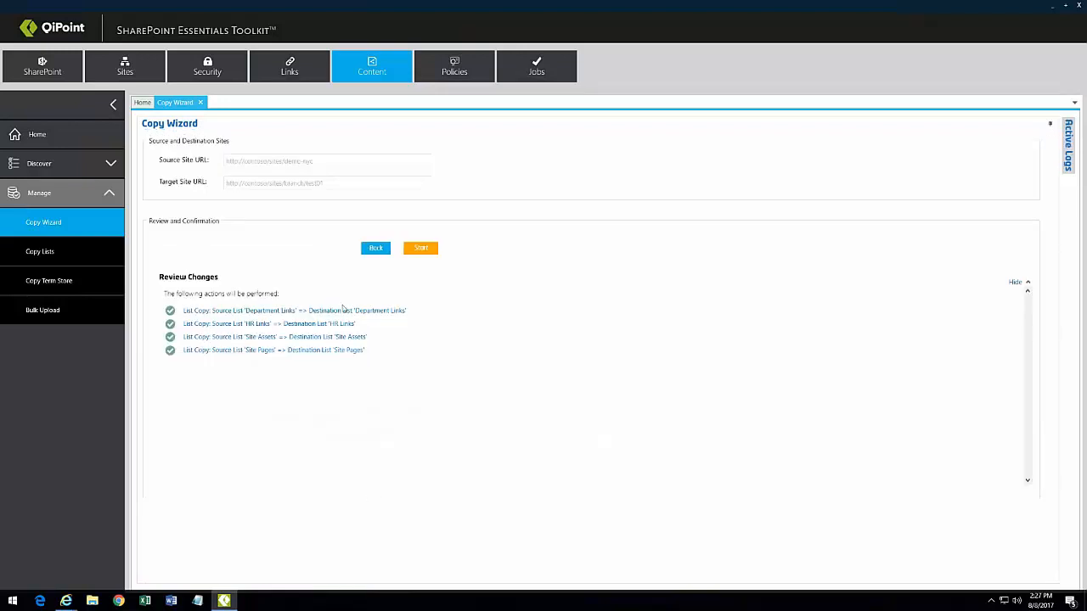
left_click(422, 249)
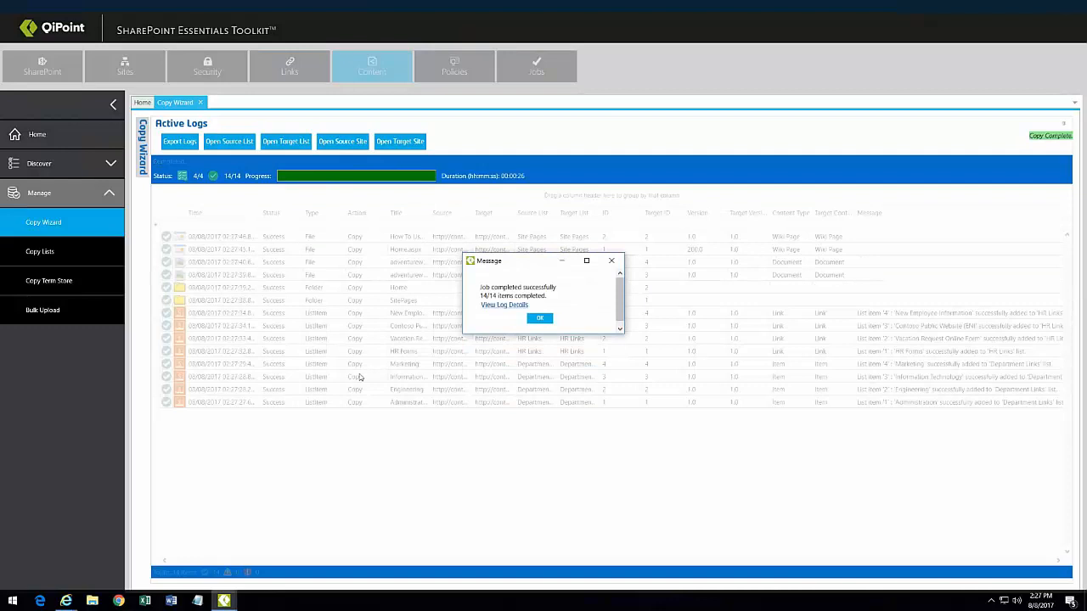
left_click(539, 320)
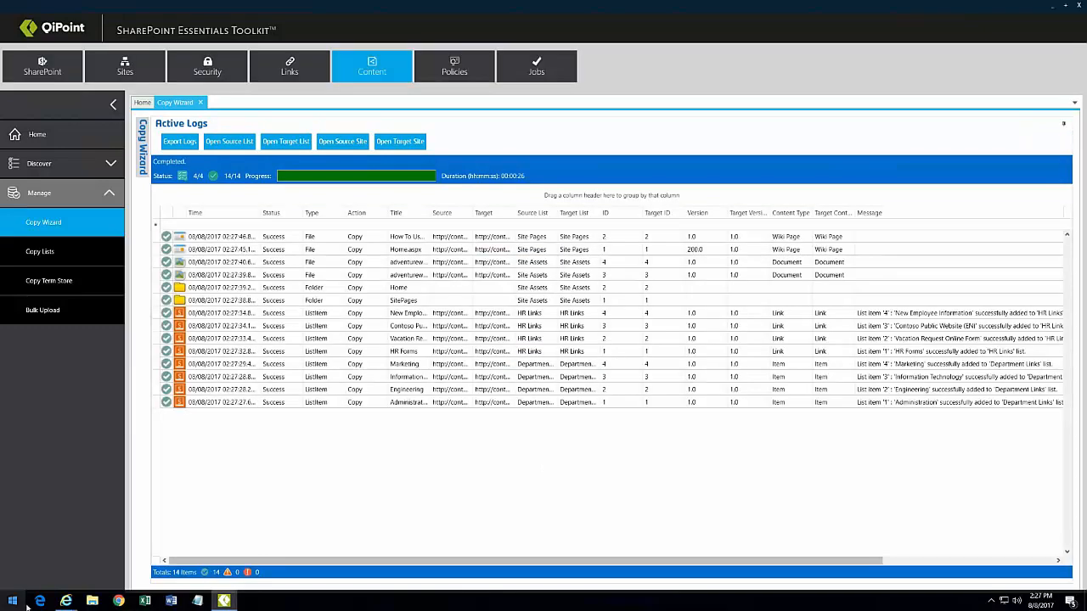
mouse_move(65, 601)
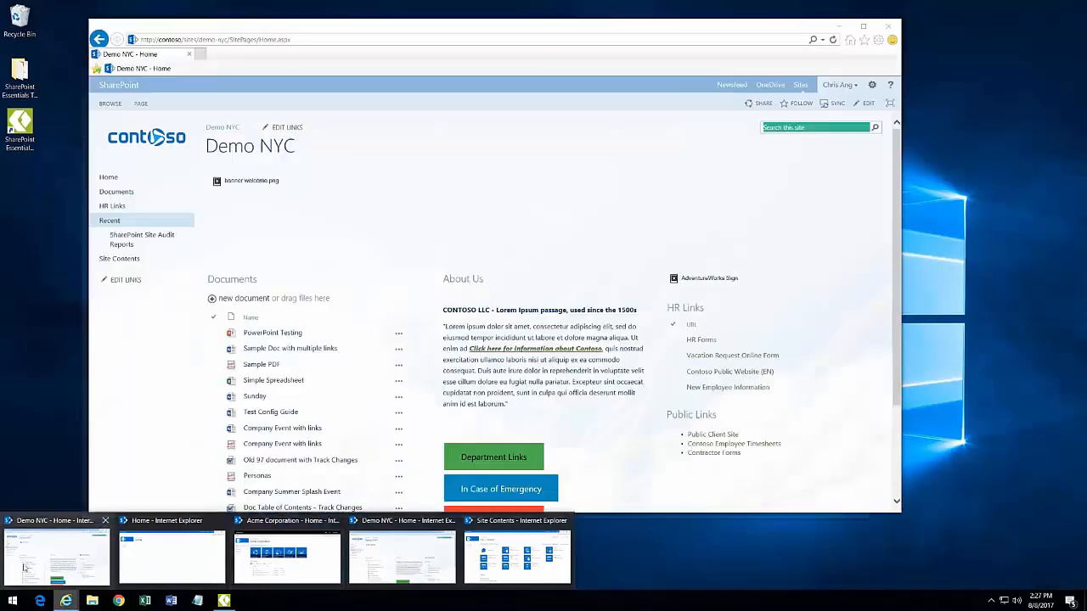
Step: Refresh Test1's Site Contents in the browser and open the copied Home page from Site Pages
left_click(25, 567)
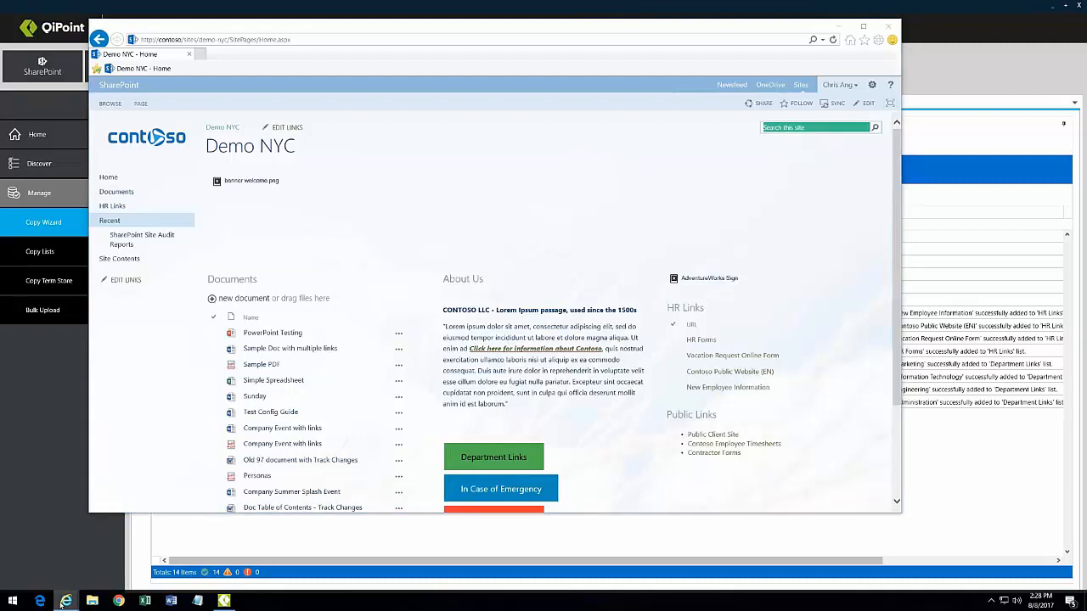
mouse_move(65, 601)
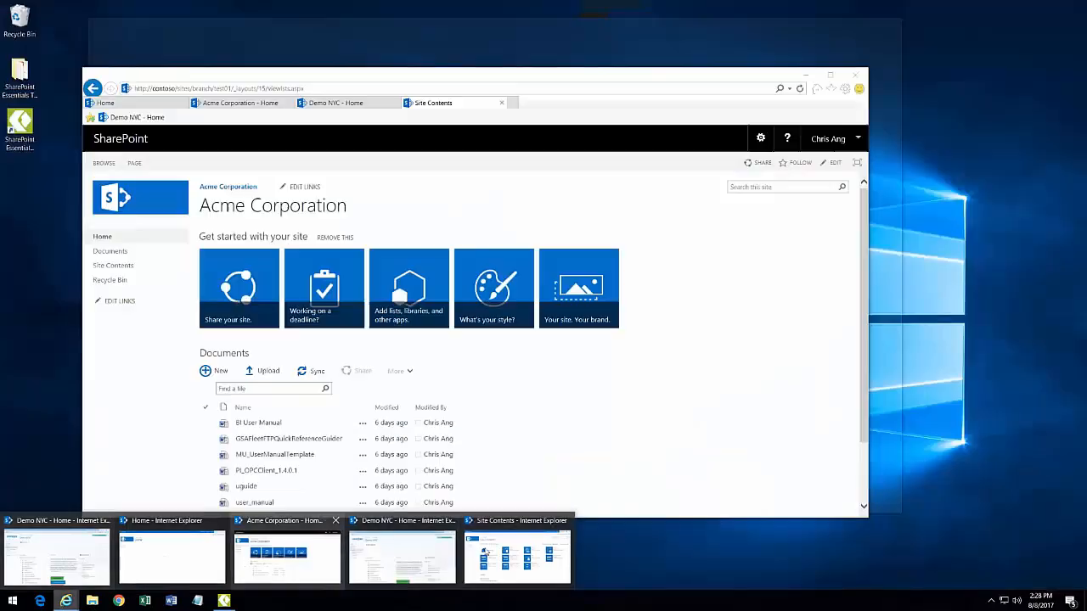
left_click(510, 556)
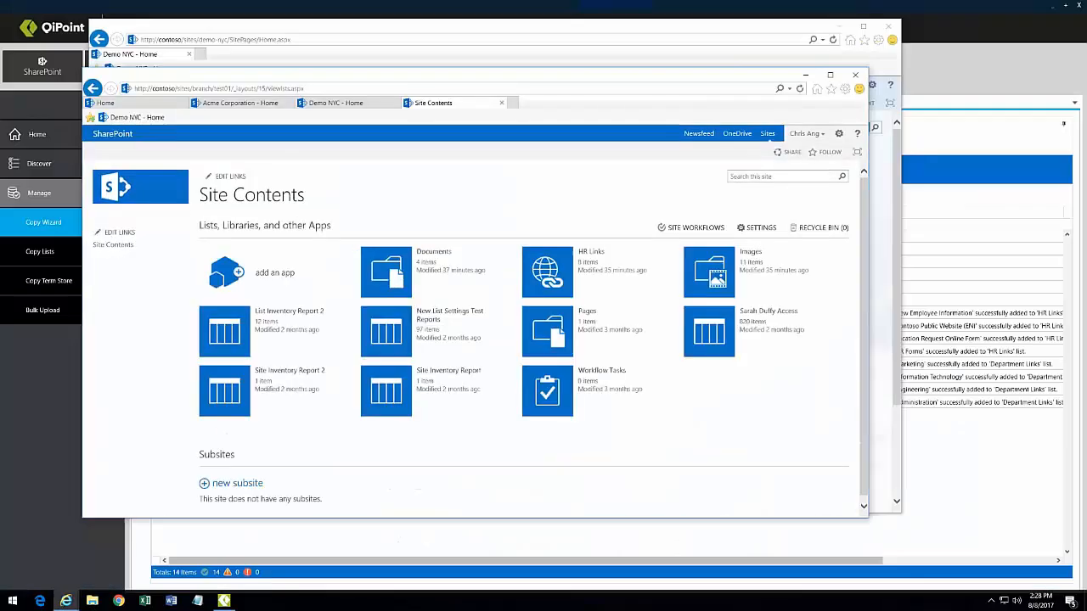
left_click(223, 83)
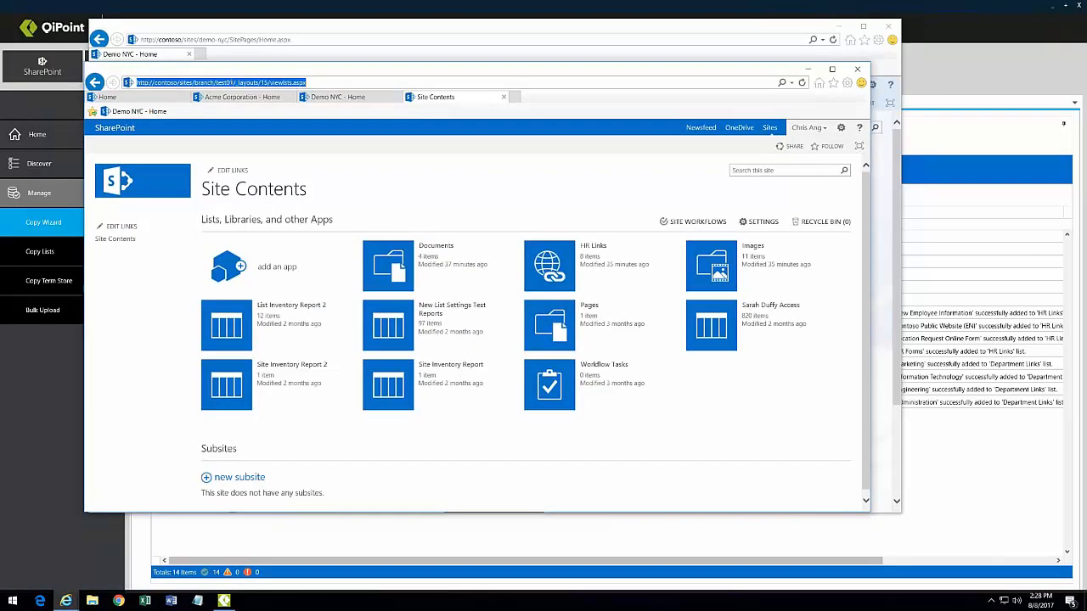
key("Return")
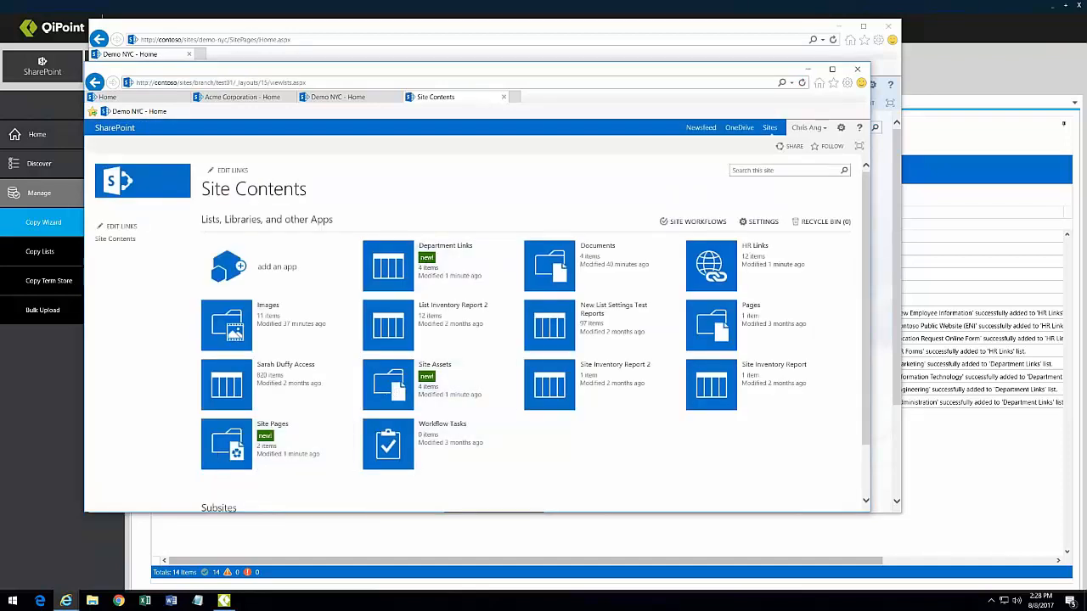
left_click(235, 436)
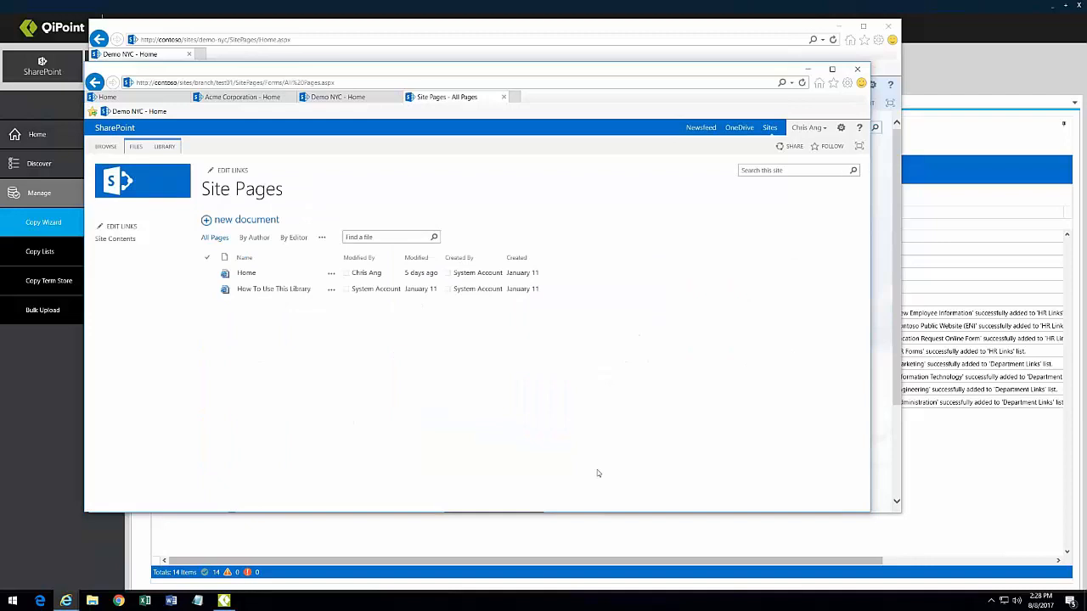
left_click(247, 272)
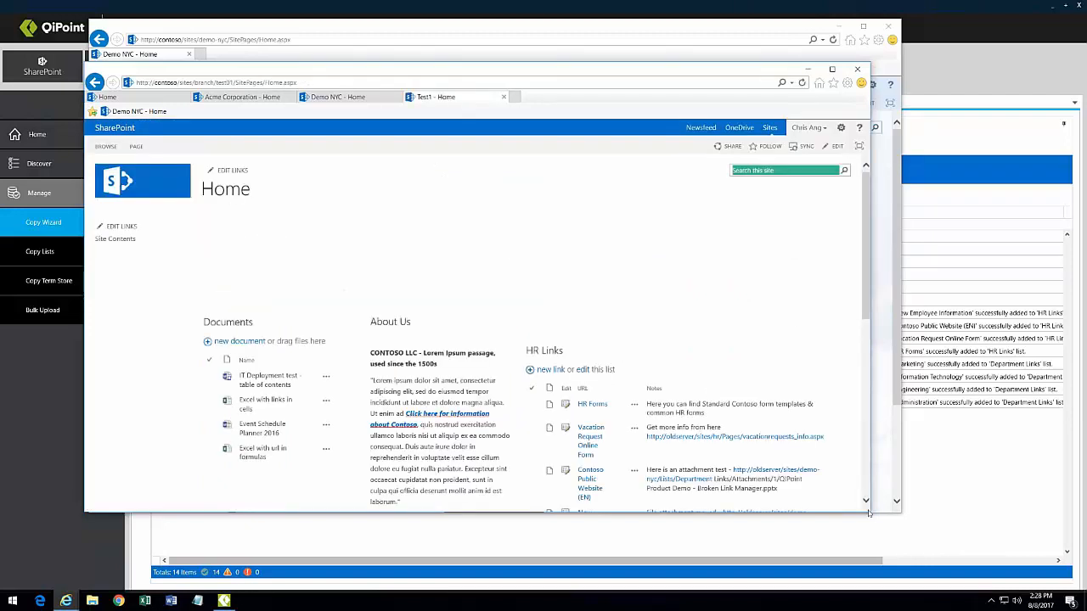
left_click_drag(870, 510, 982, 511)
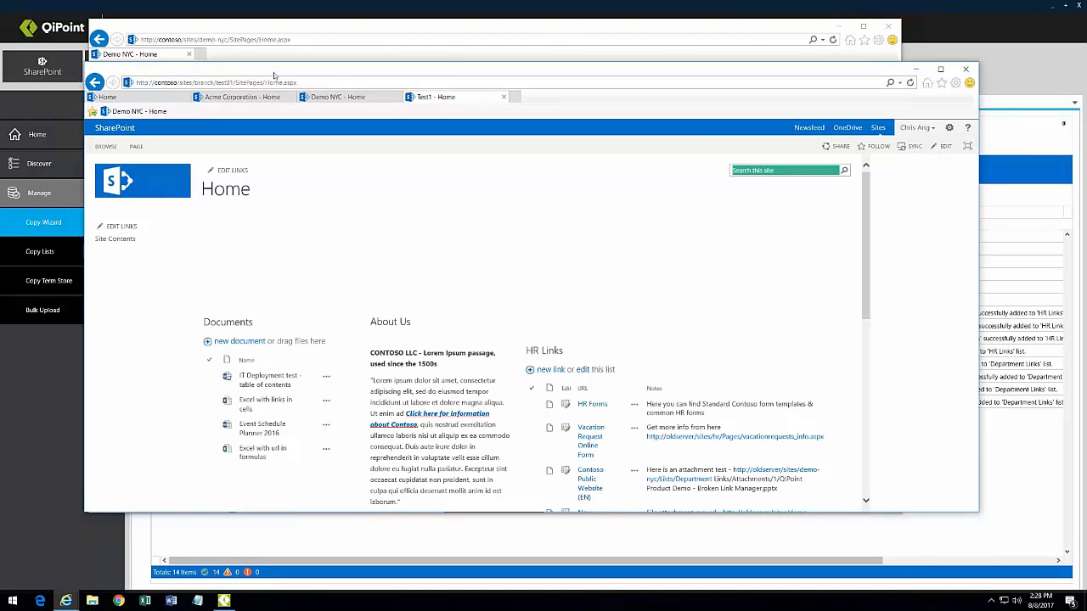
Step: Reposition the browser, scroll through Test1's copied Home page, and open the IT Deployment test document
left_click_drag(273, 74, 315, 34)
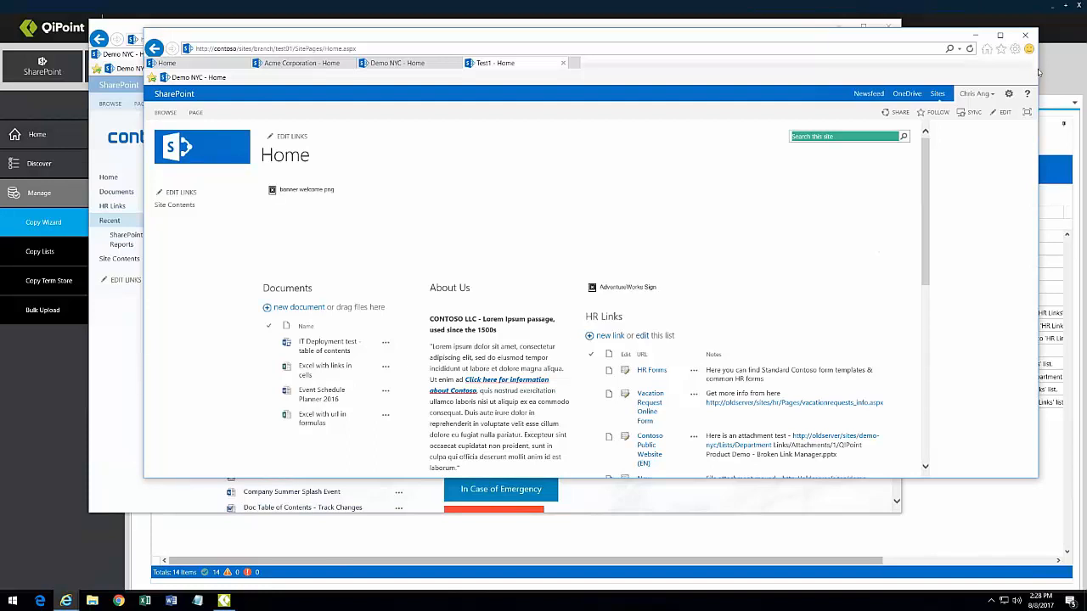
left_click_drag(1038, 68, 979, 70)
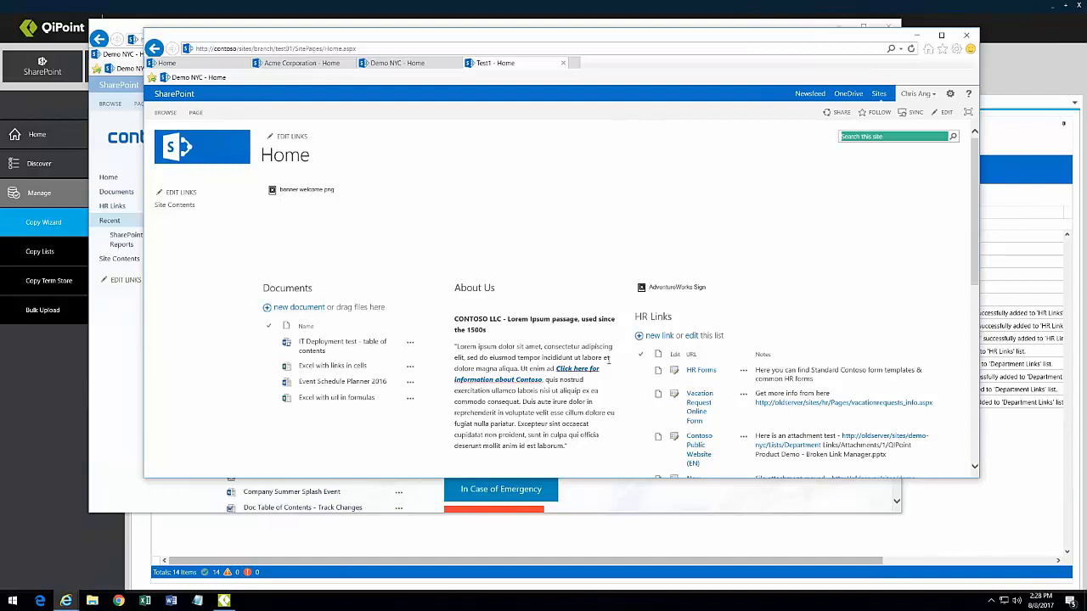
scroll(612, 348, "down", 5)
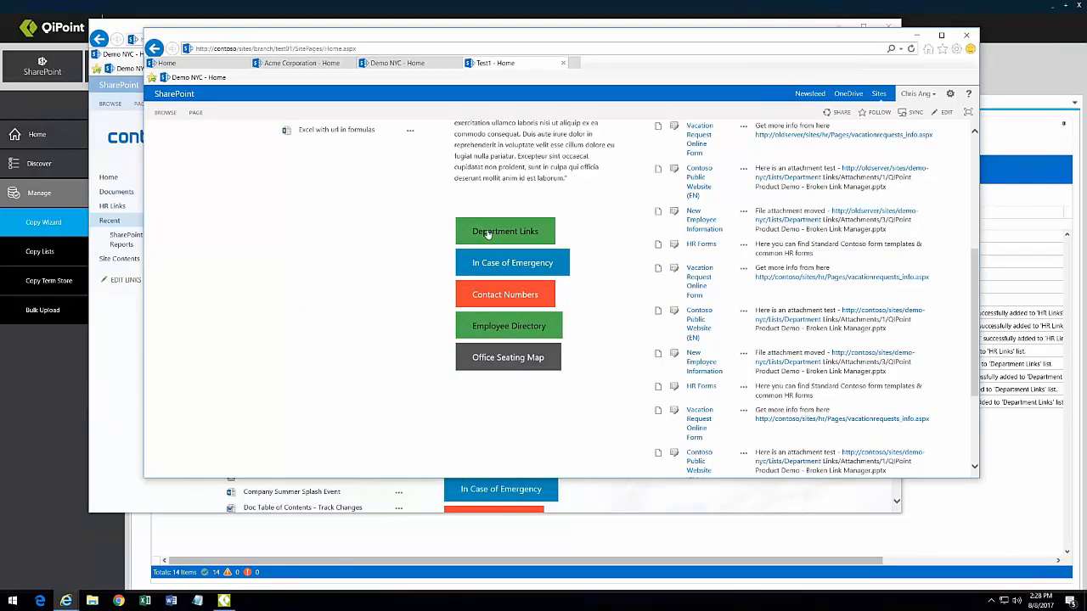
scroll(662, 331, "up", 4)
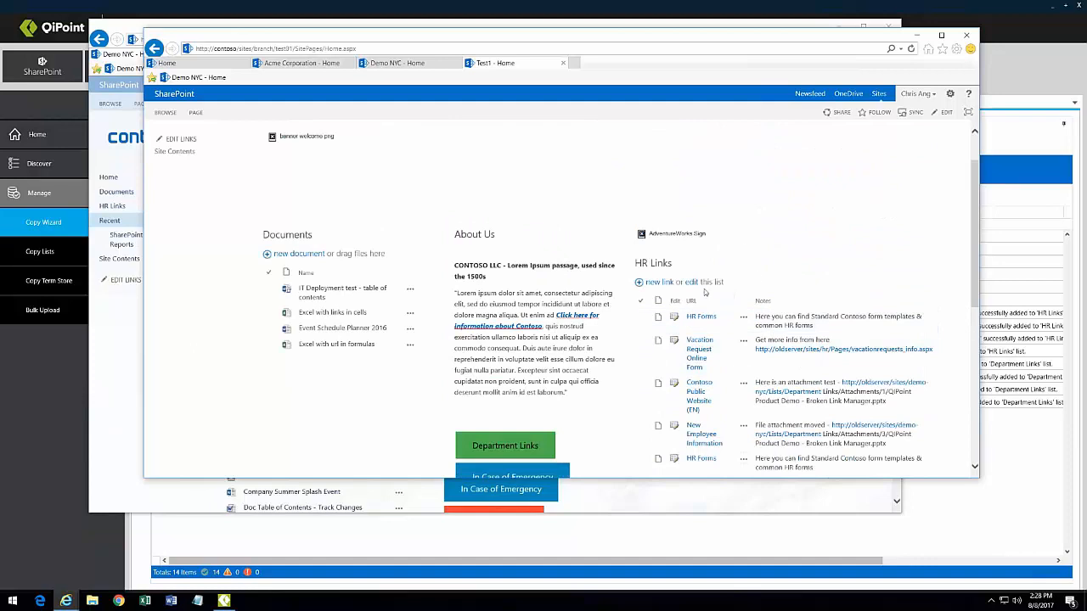
scroll(934, 323, "down", 5)
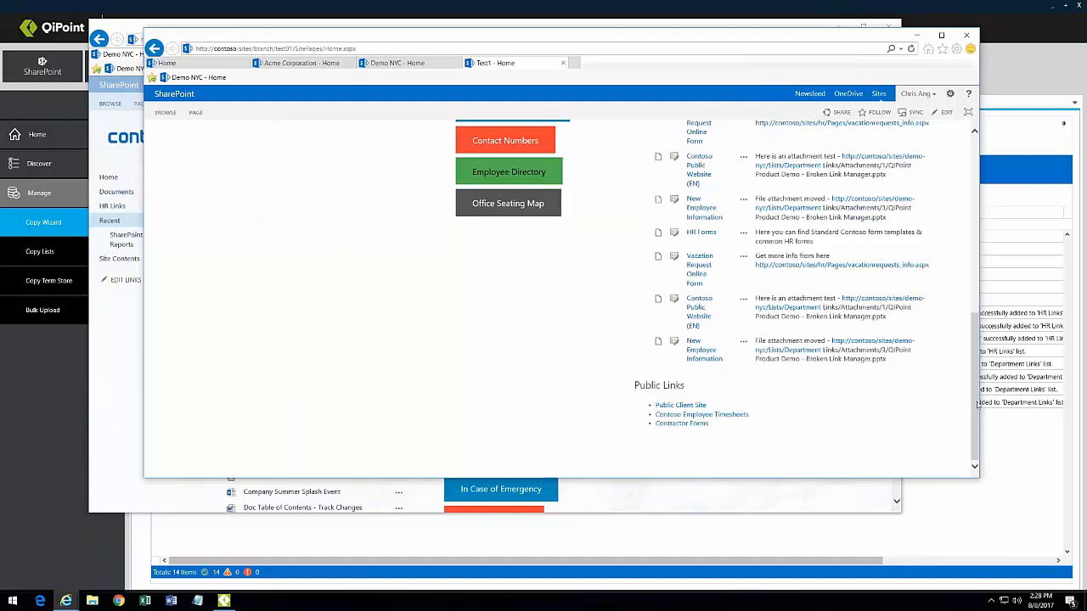
left_click_drag(976, 388, 975, 210)
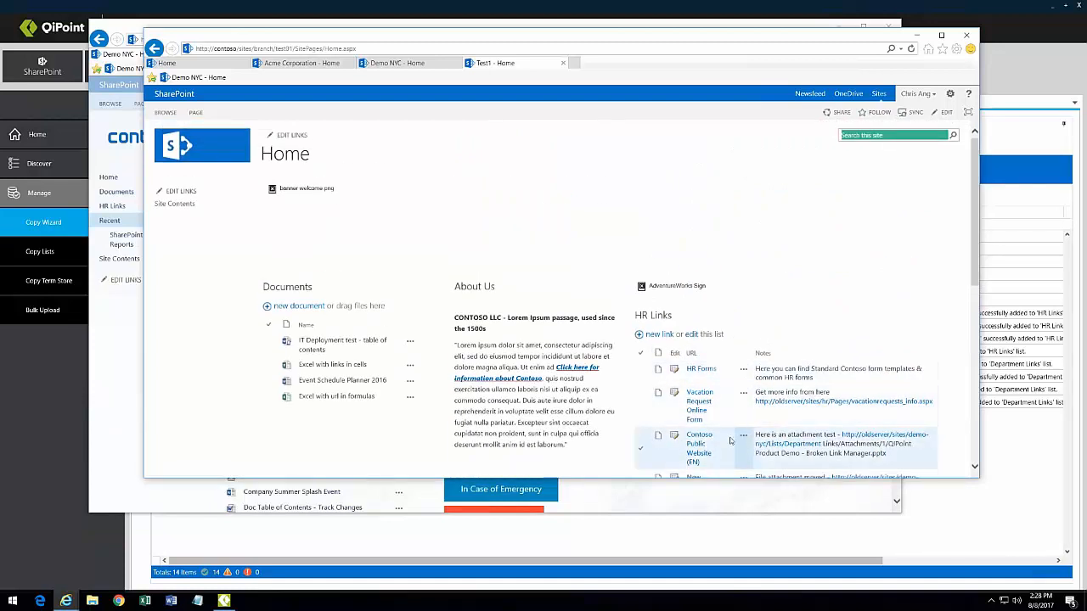
left_click(312, 349)
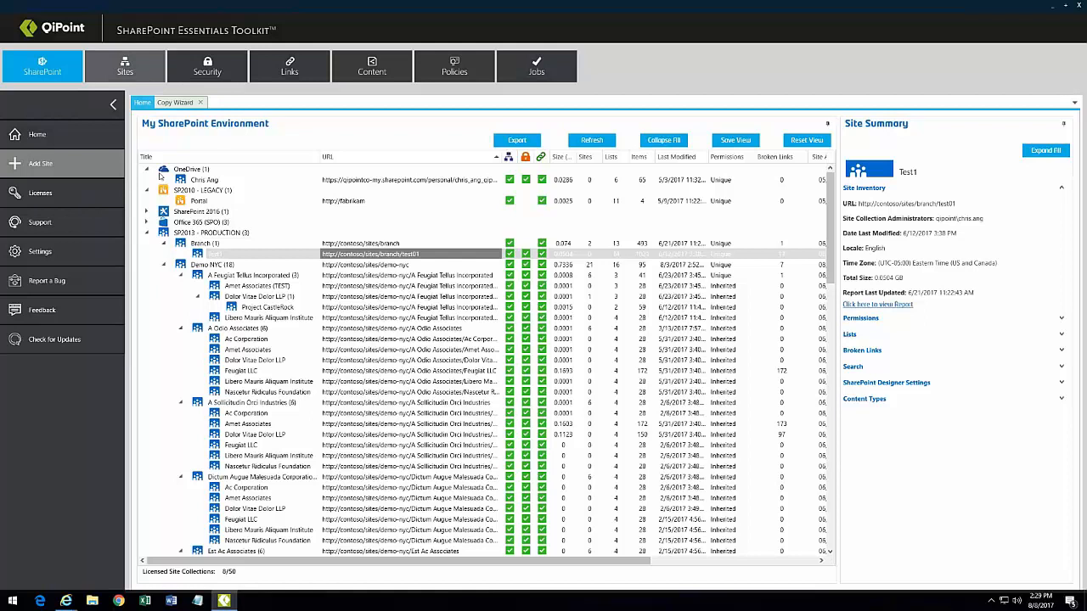
Step: Try selecting Demo NYC with its child sites, then a range through A Odio Associates' child sites
left_click(244, 267)
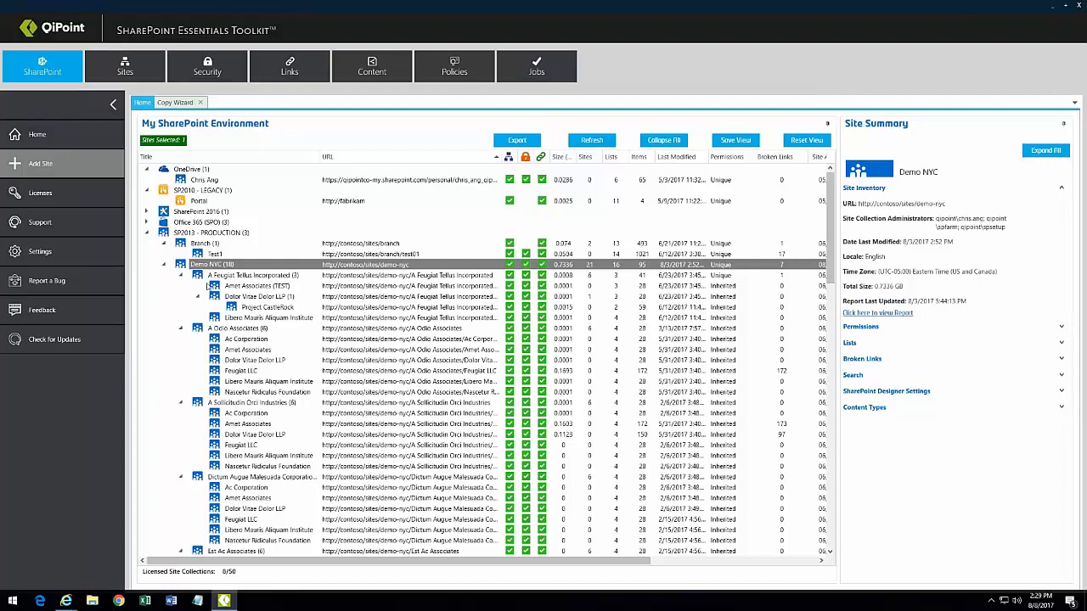
scroll(771, 417, "down", 20)
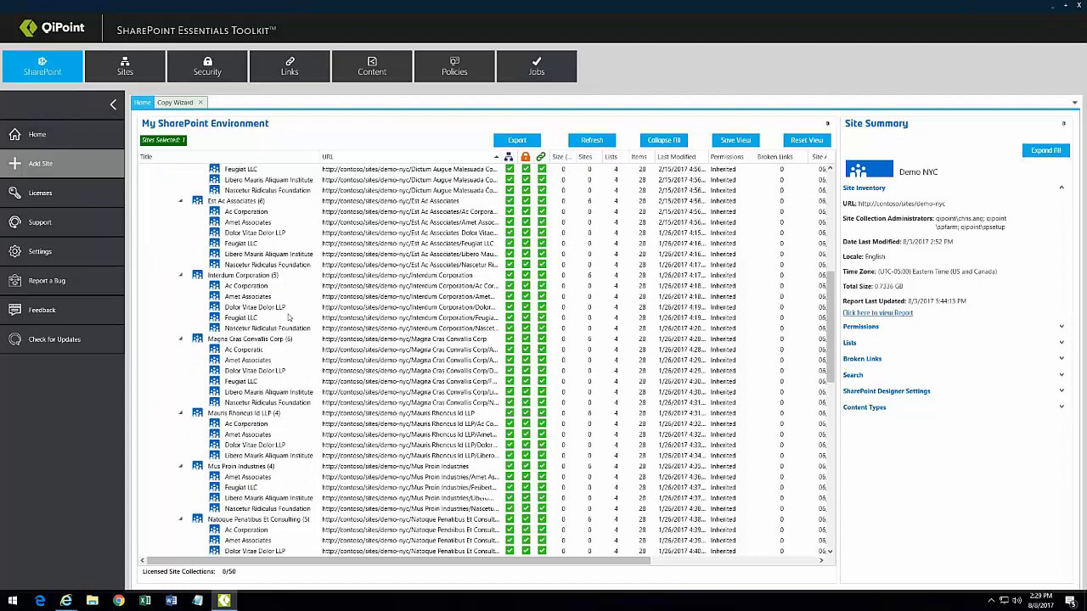
left_click_drag(829, 385, 836, 163)
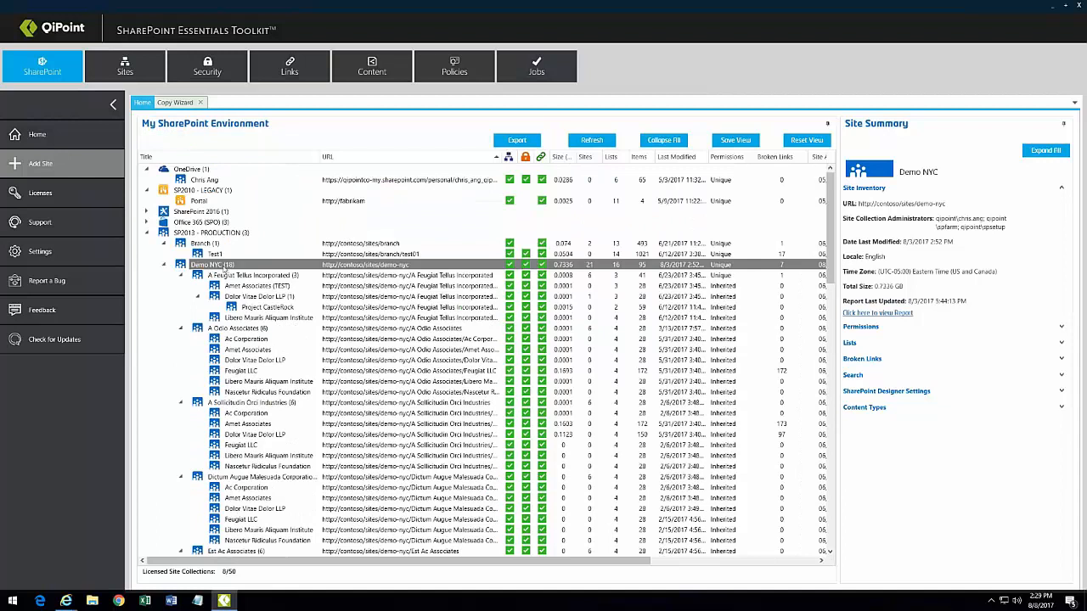
right_click(213, 266)
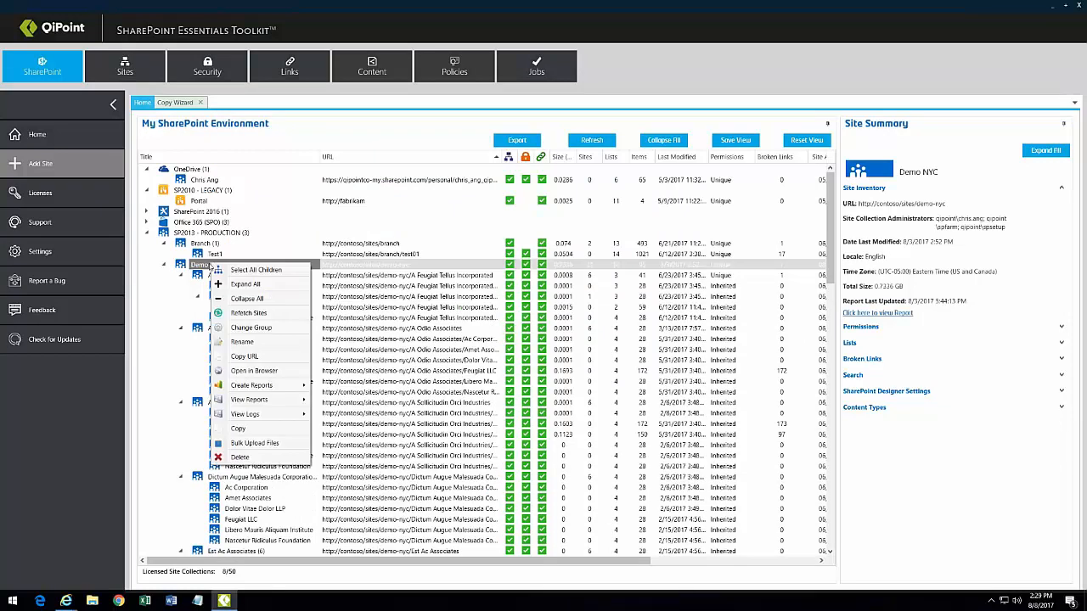
left_click(216, 274)
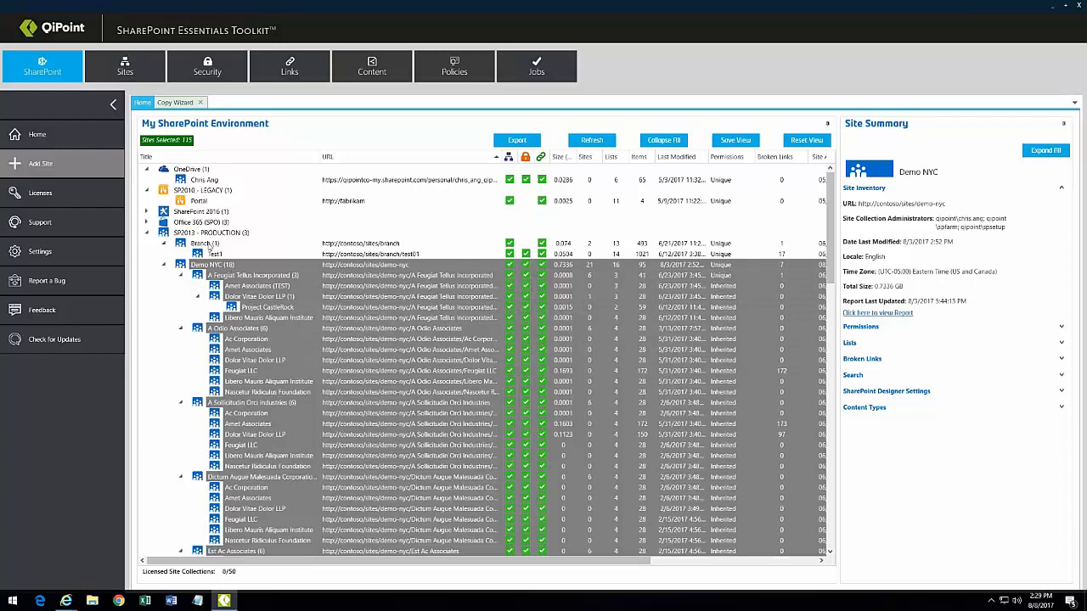
left_click(208, 244, "ctrl")
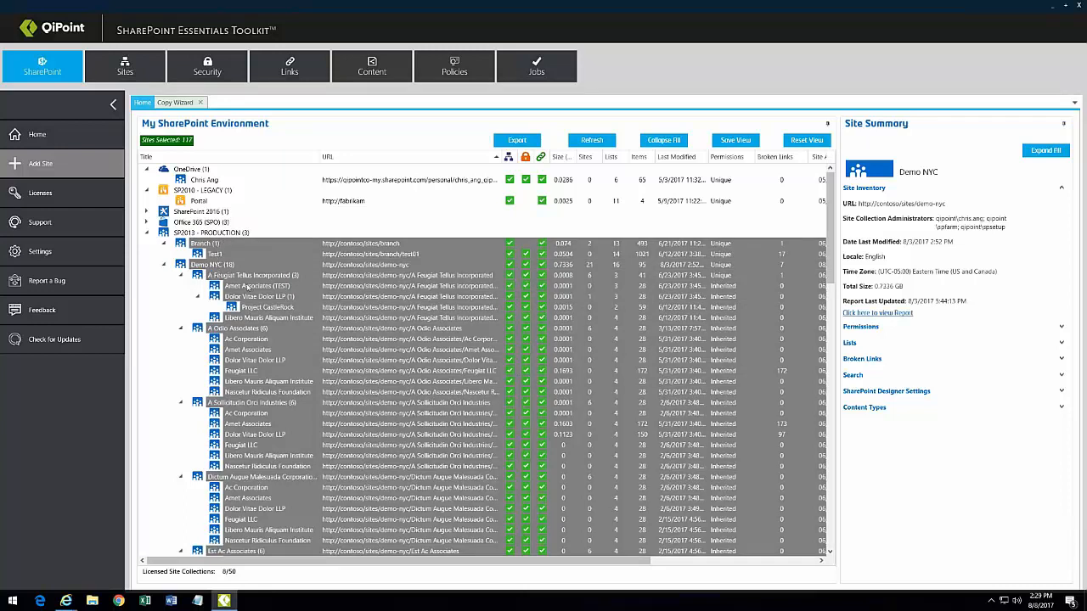
left_click(223, 330)
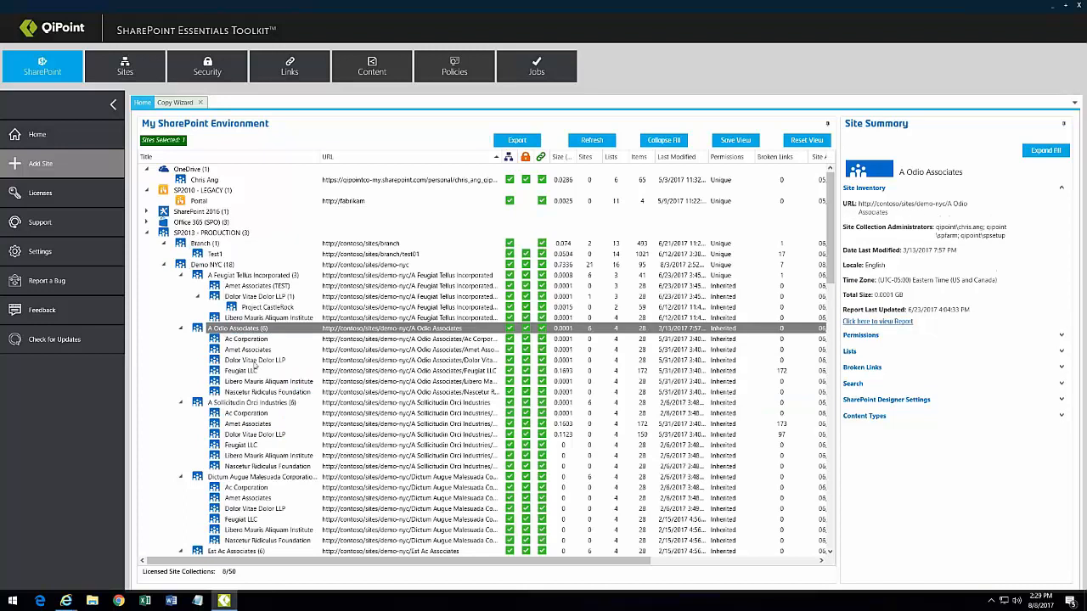
left_click(249, 392, "shift")
Step: Select every site from Branch down to Vel Foundation, then select only Demo NYC
left_click(217, 266)
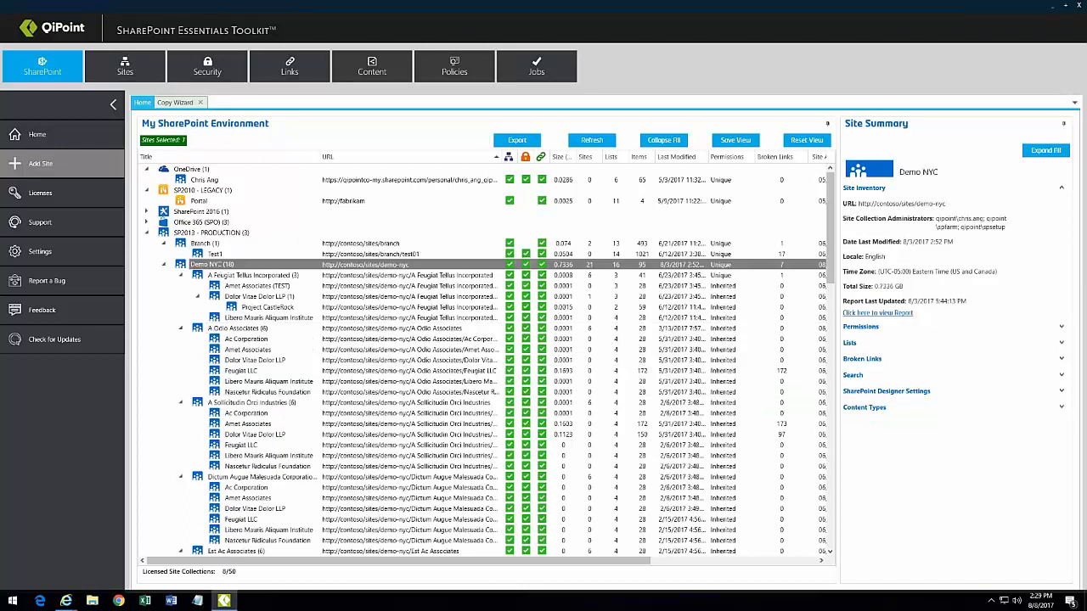
right_click(221, 266)
left_click(204, 244)
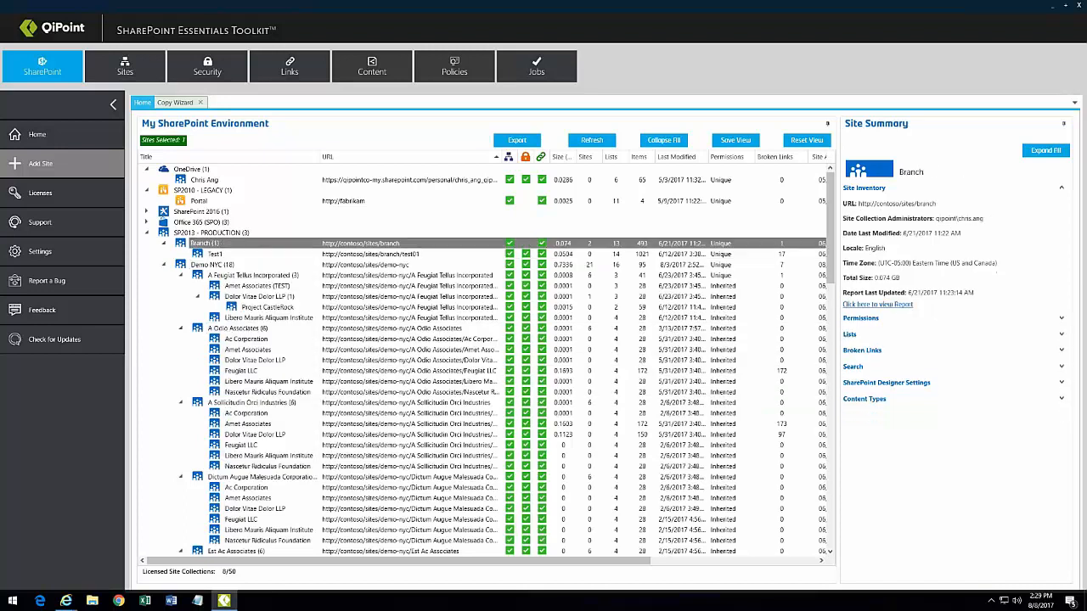
left_click_drag(831, 246, 828, 544)
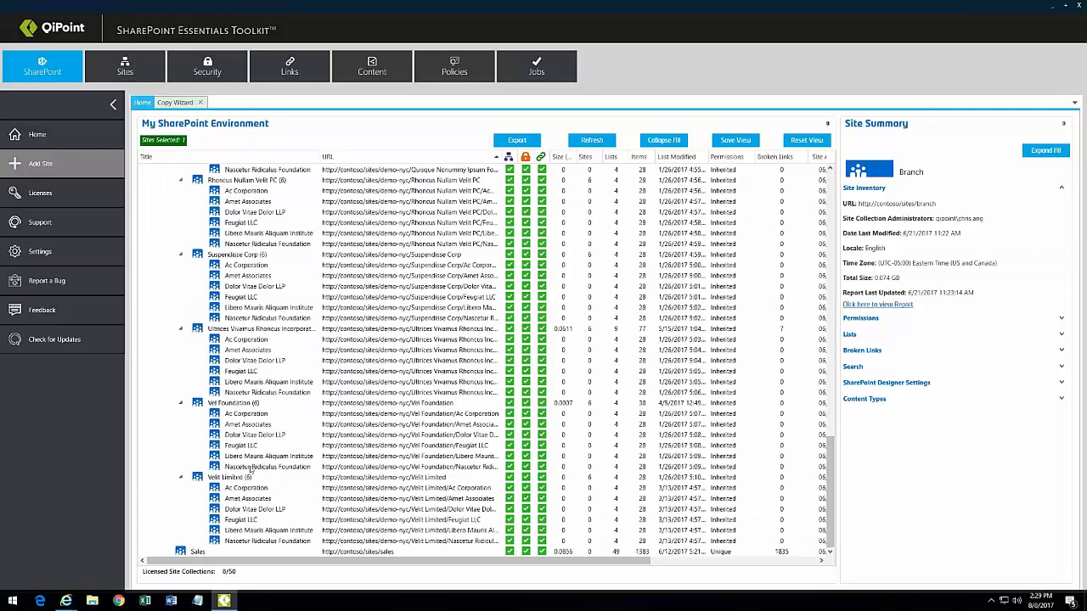
left_click(253, 467, "shift")
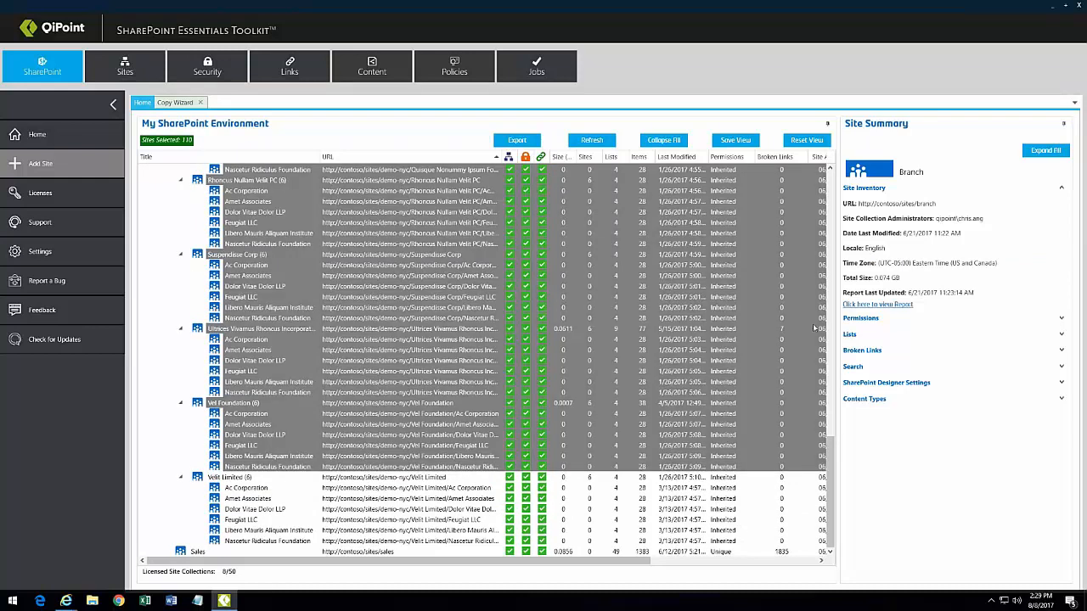
left_click(831, 416)
left_click_drag(831, 411, 831, 246)
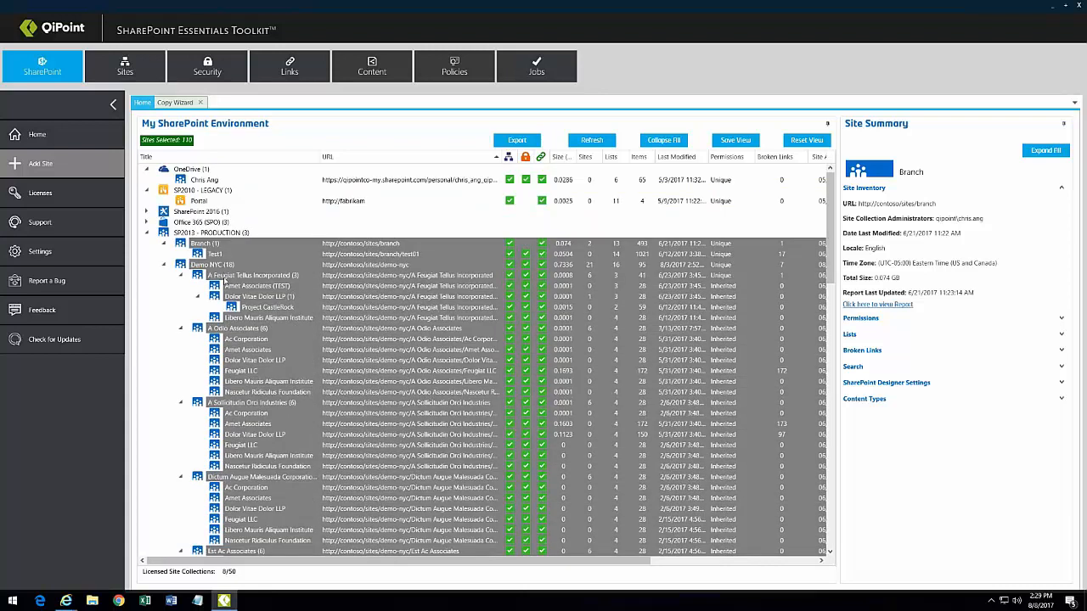
left_click(228, 266)
Step: Browse Demo NYC's report options without choosing one, and reselect Demo NYC
right_click(230, 266)
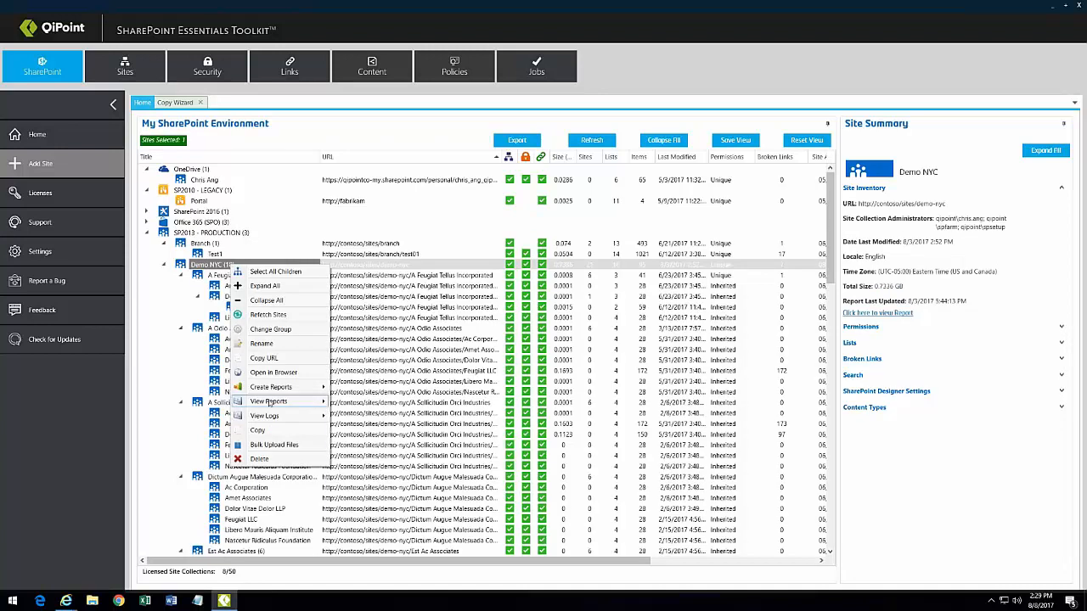
mouse_move(277, 402)
mouse_move(375, 433)
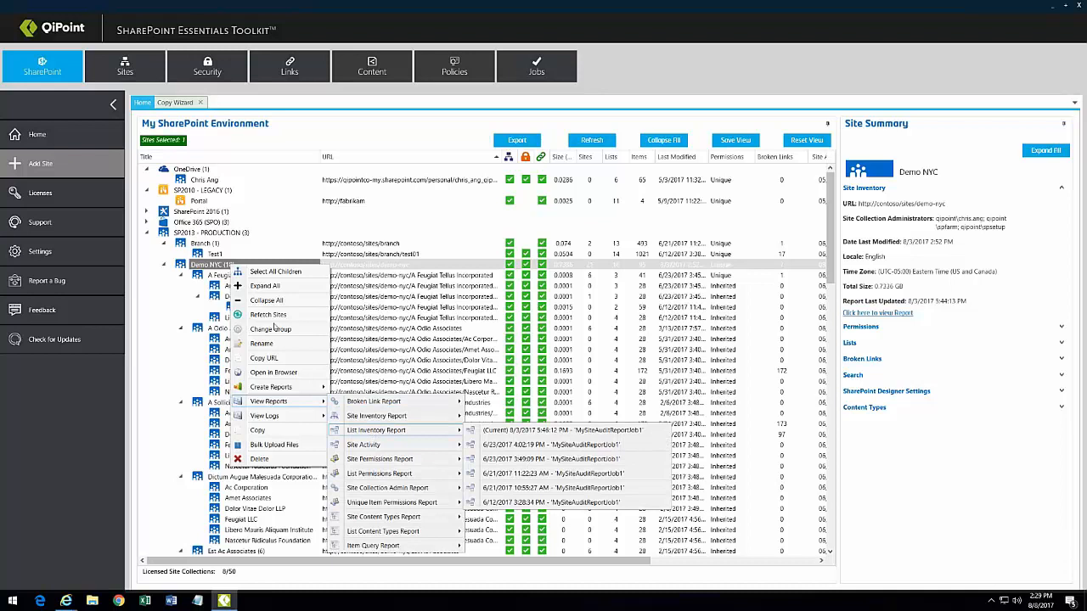
left_click(223, 256)
left_click(230, 266)
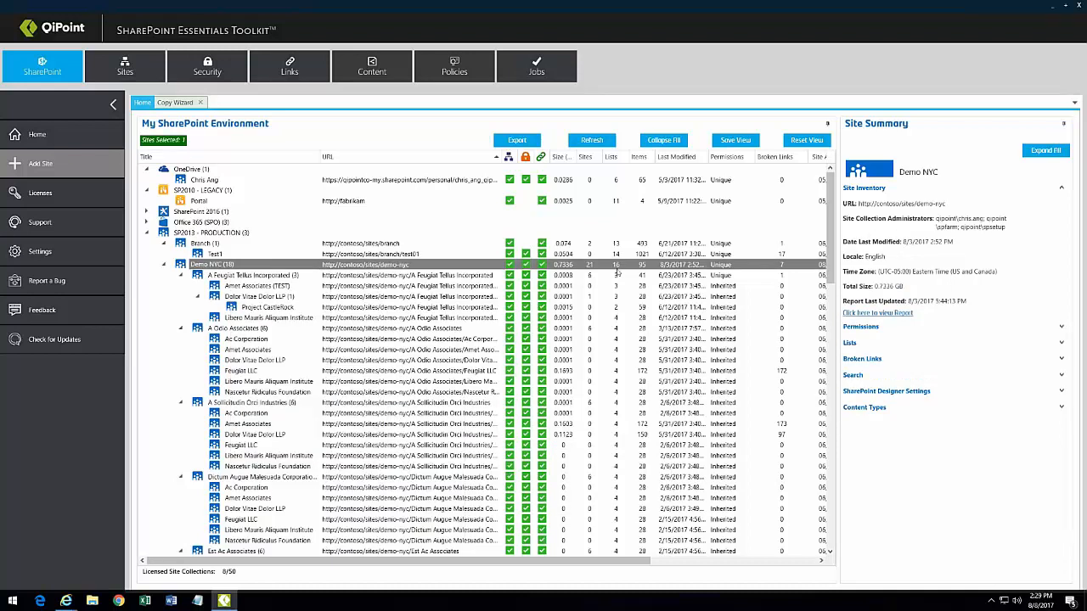
Step: Select 89 sites starting from Branch and run the List Inventory Report on them
left_click(811, 244)
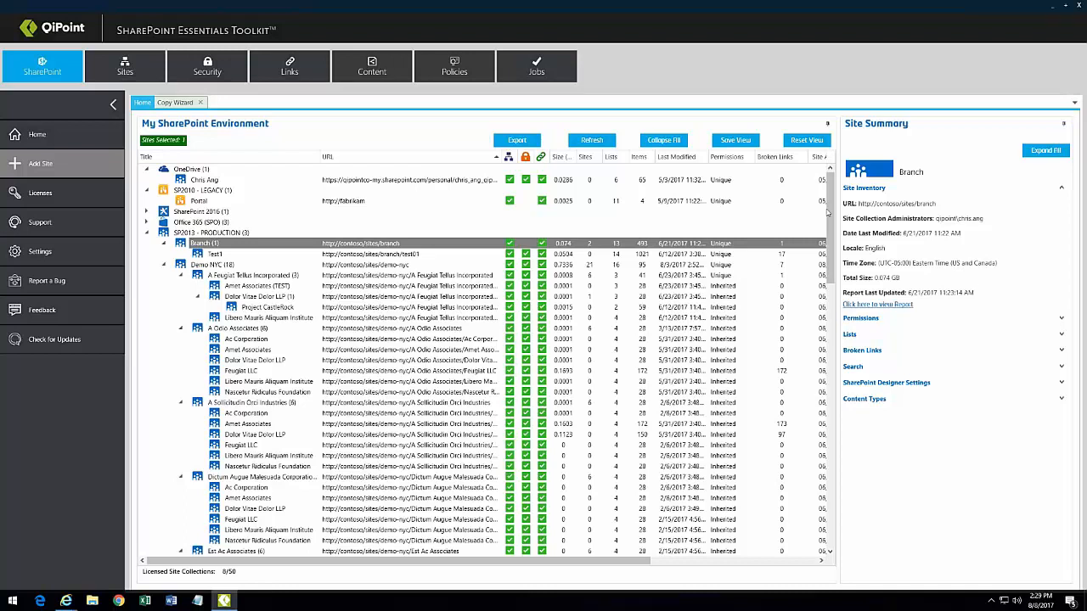
left_click_drag(830, 240, 830, 445)
left_click(321, 454, "shift")
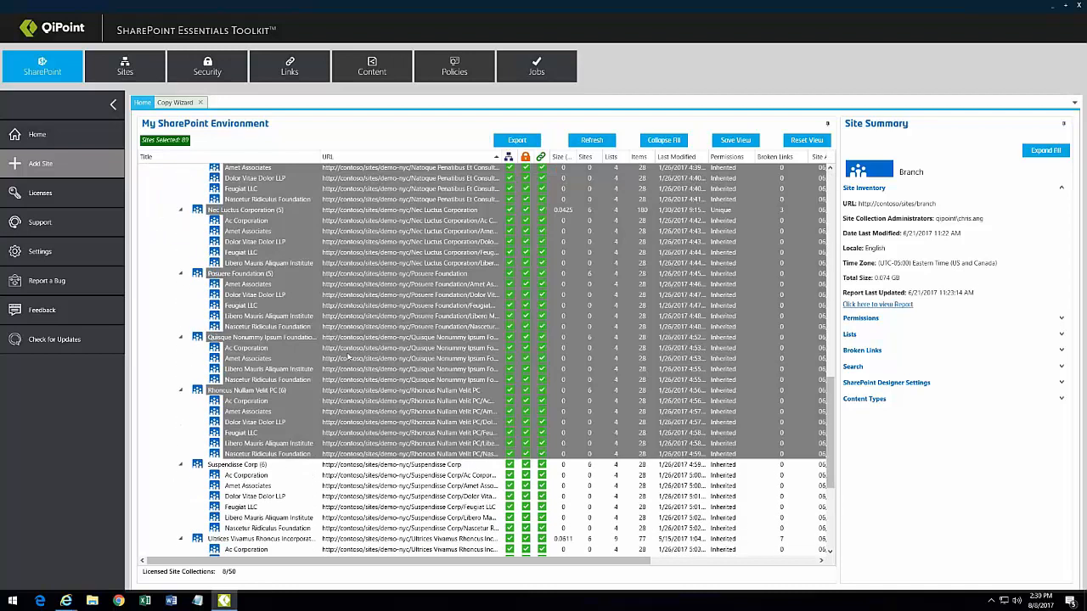
right_click(349, 358)
mouse_move(400, 373)
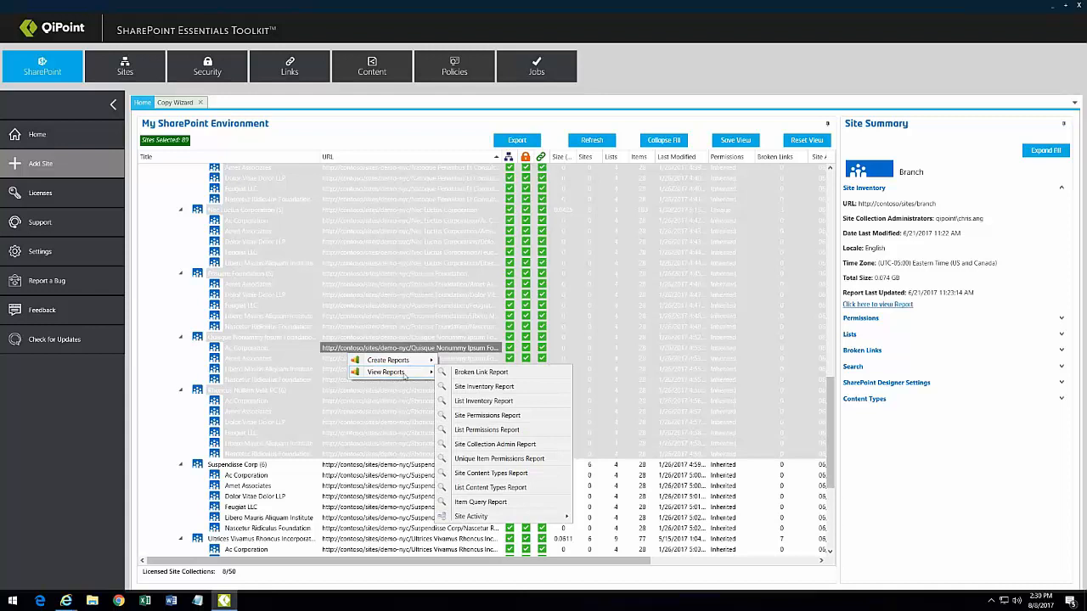
left_click(481, 401)
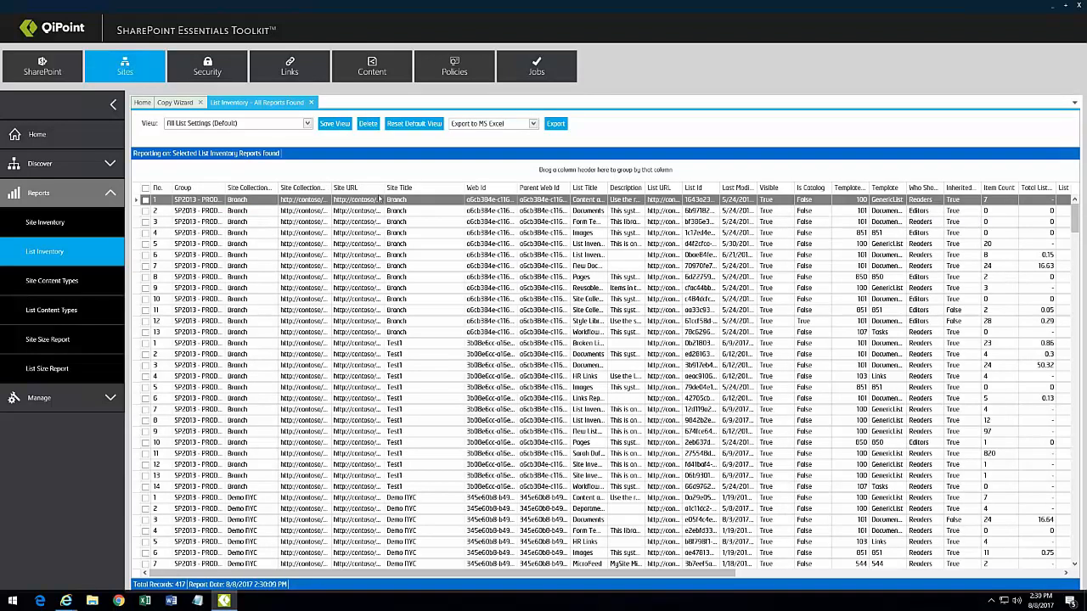
Step: Group the report by Site URL, expand A Odio Associates, then remove the grouping and scroll right
left_click_drag(378, 188, 469, 194)
left_click_drag(385, 188, 449, 188)
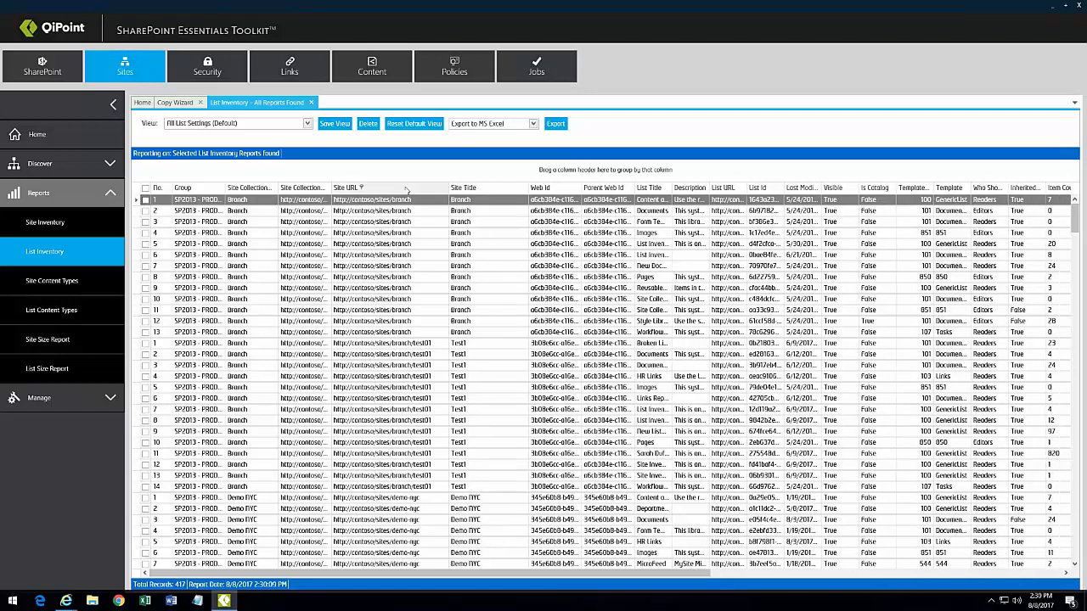
left_click_drag(390, 191, 257, 180)
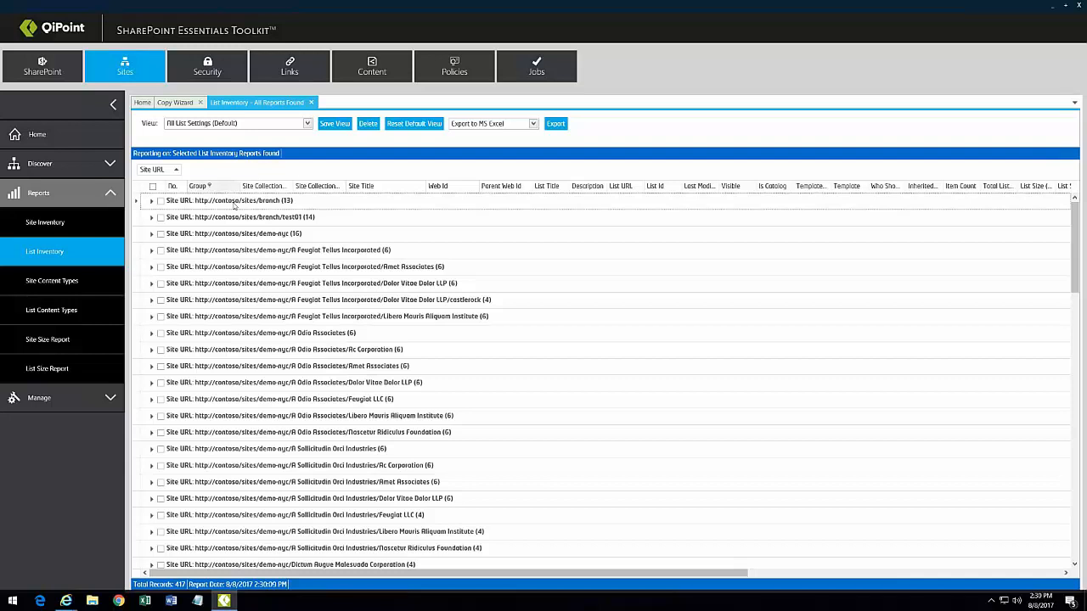
left_click(152, 334)
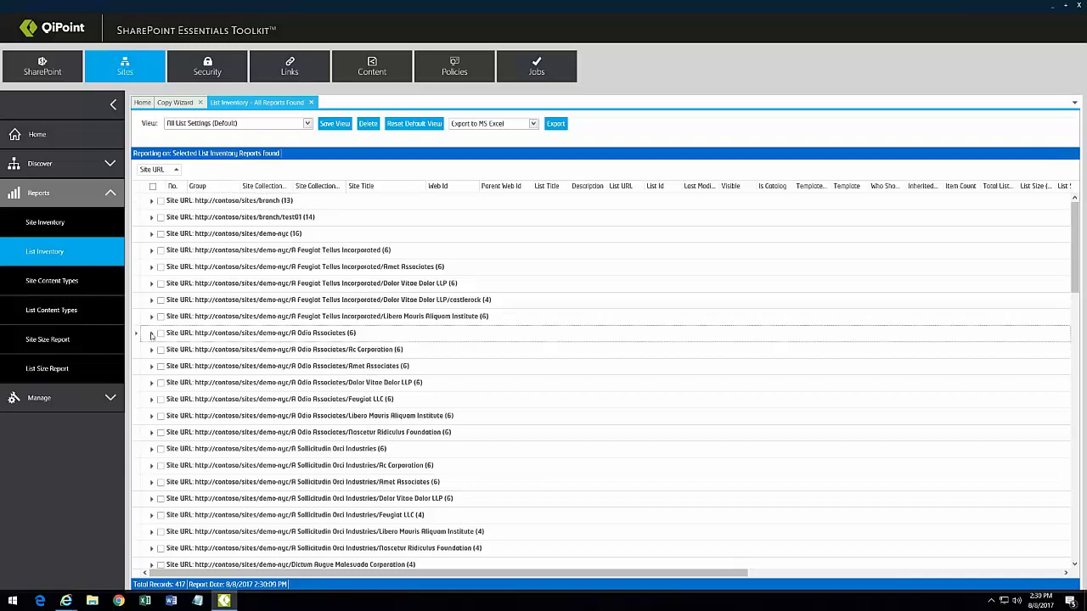
left_click(152, 333)
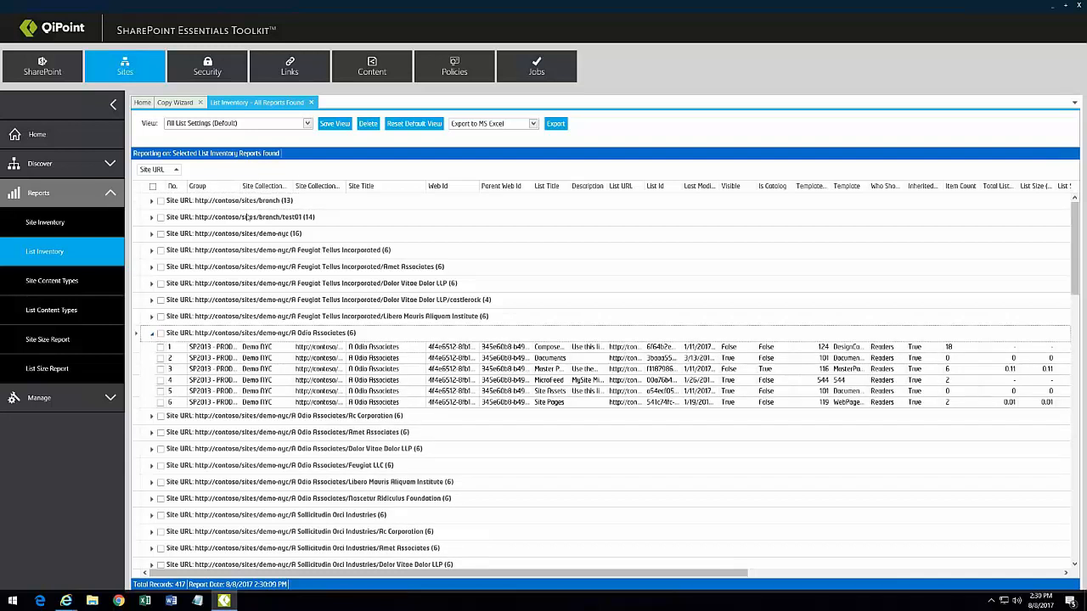
left_click_drag(159, 172, 347, 192)
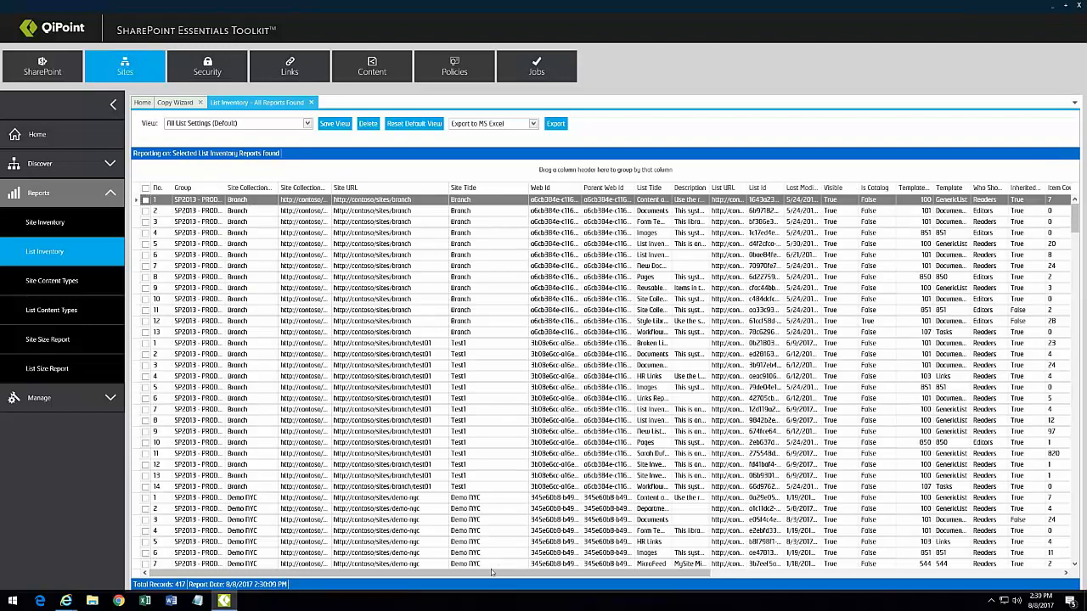
left_click_drag(488, 576, 728, 581)
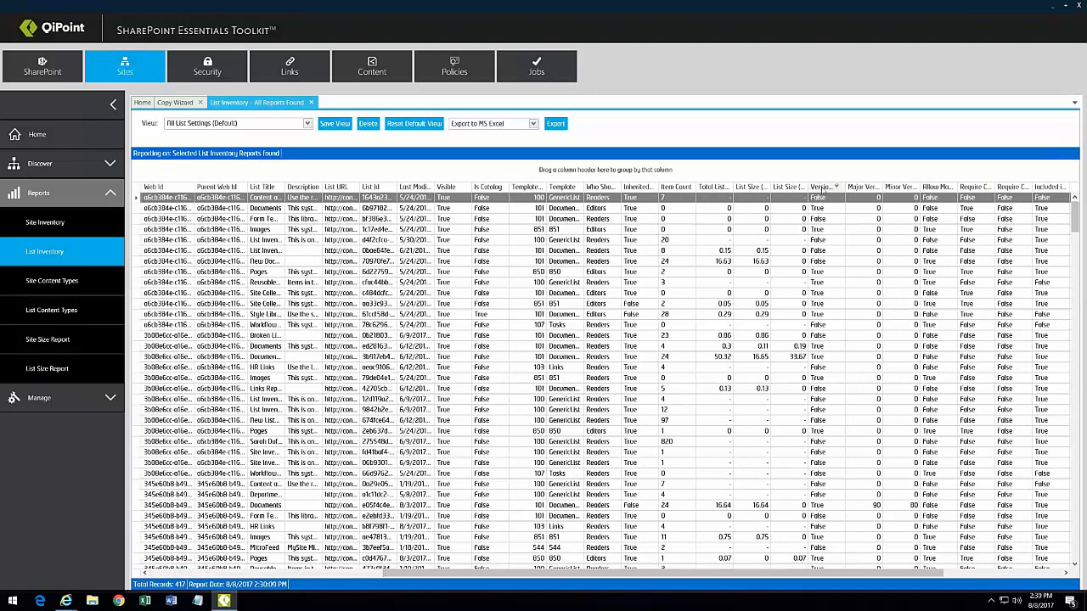
Step: Group the List Inventory by Versioning and filter the Template column to DocumentLibrary
left_click_drag(825, 188, 754, 175)
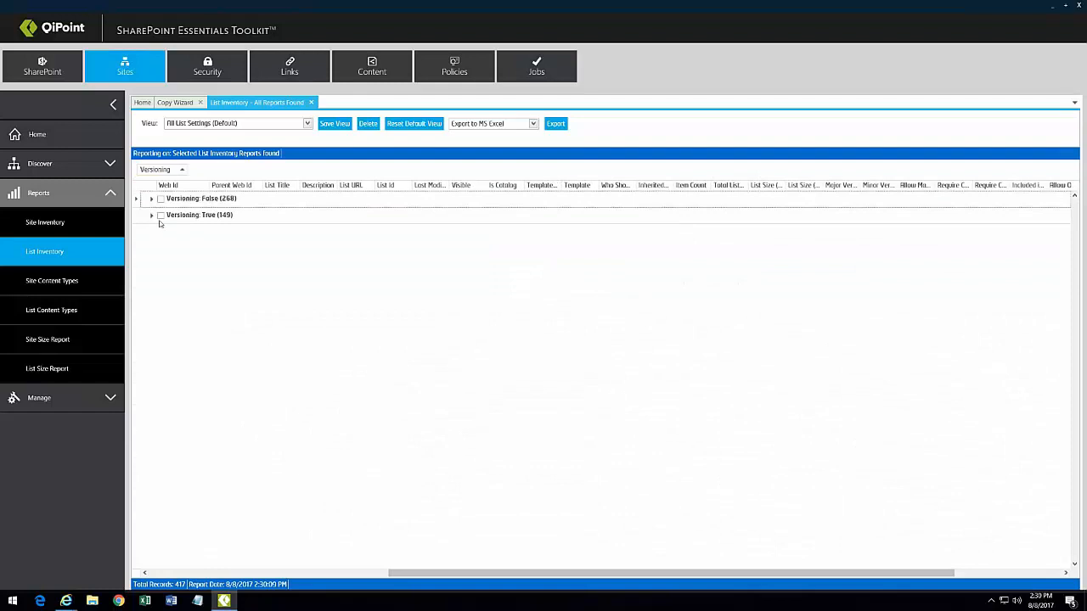
left_click(152, 199)
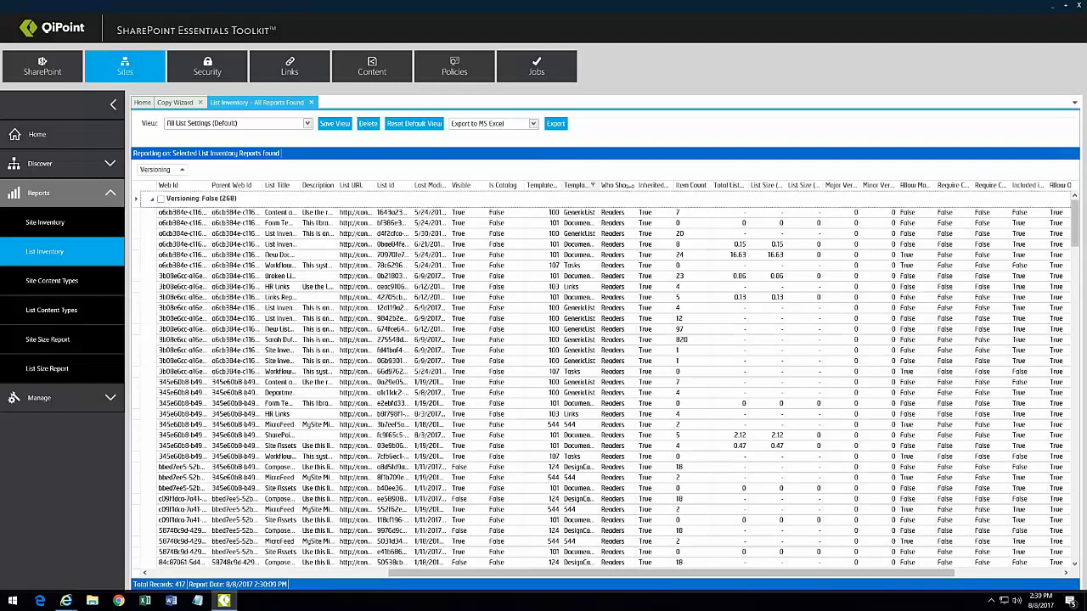
double_click(599, 186)
left_click(595, 187)
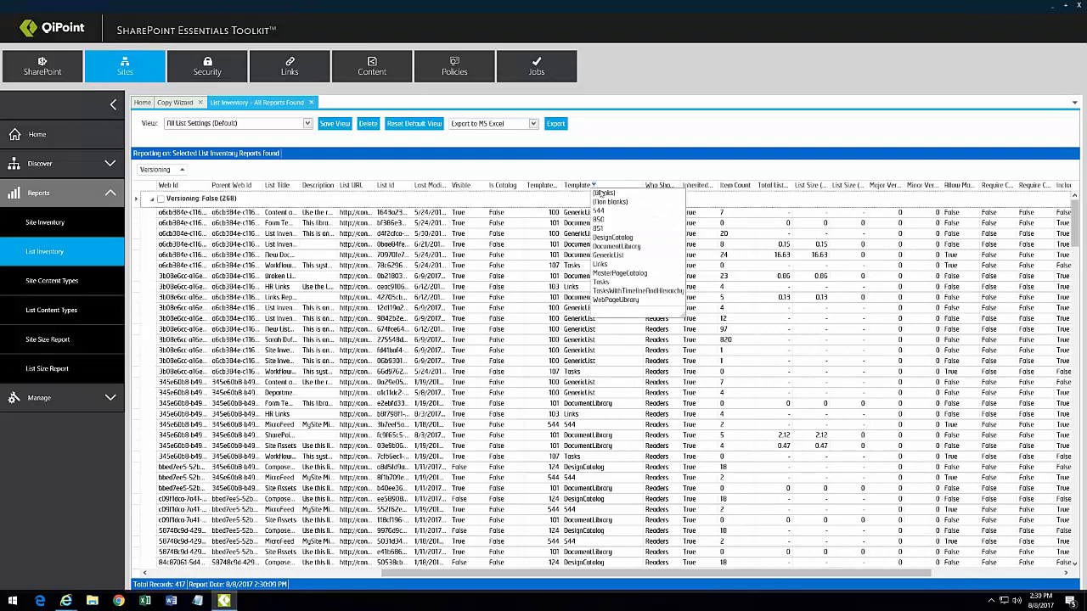
left_click(599, 244)
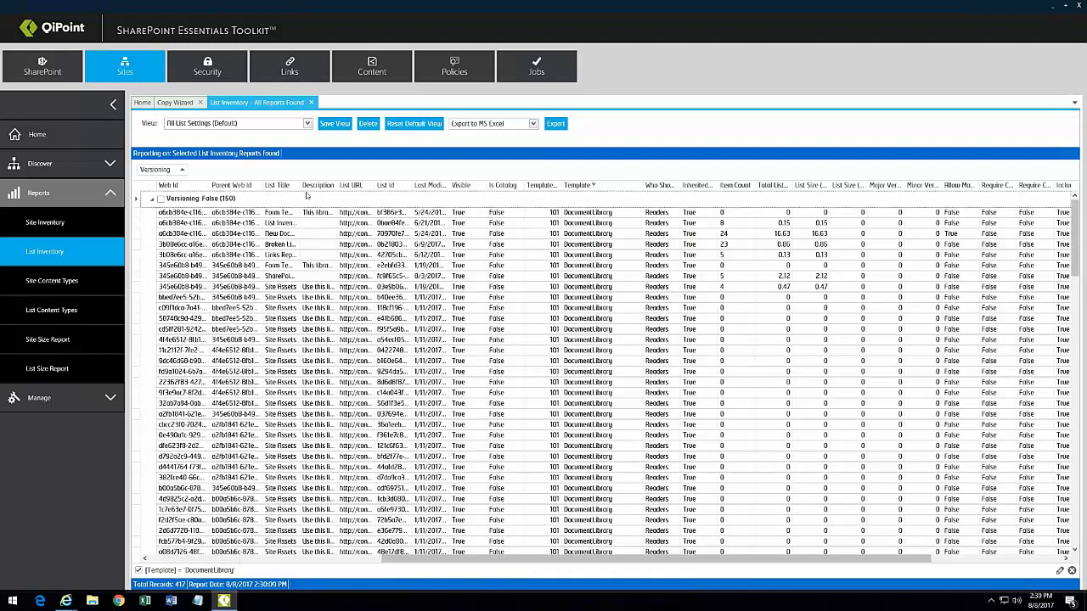
Step: Widen the List Title column and inspect the Demo NYC Site Assets and Test1 Links Reports rows
double_click(299, 186)
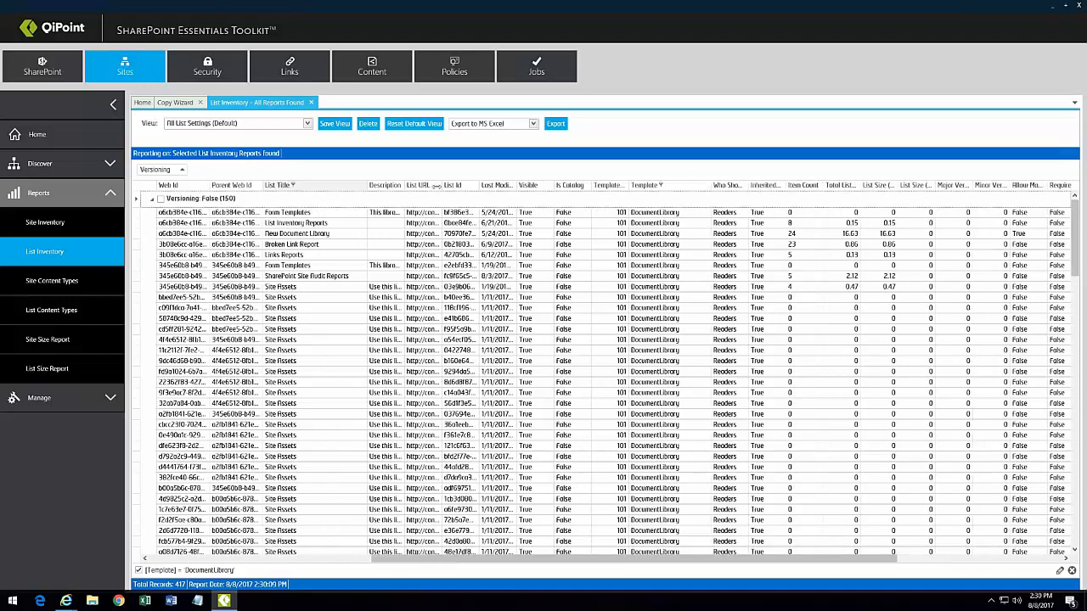
left_click_drag(436, 186, 445, 186)
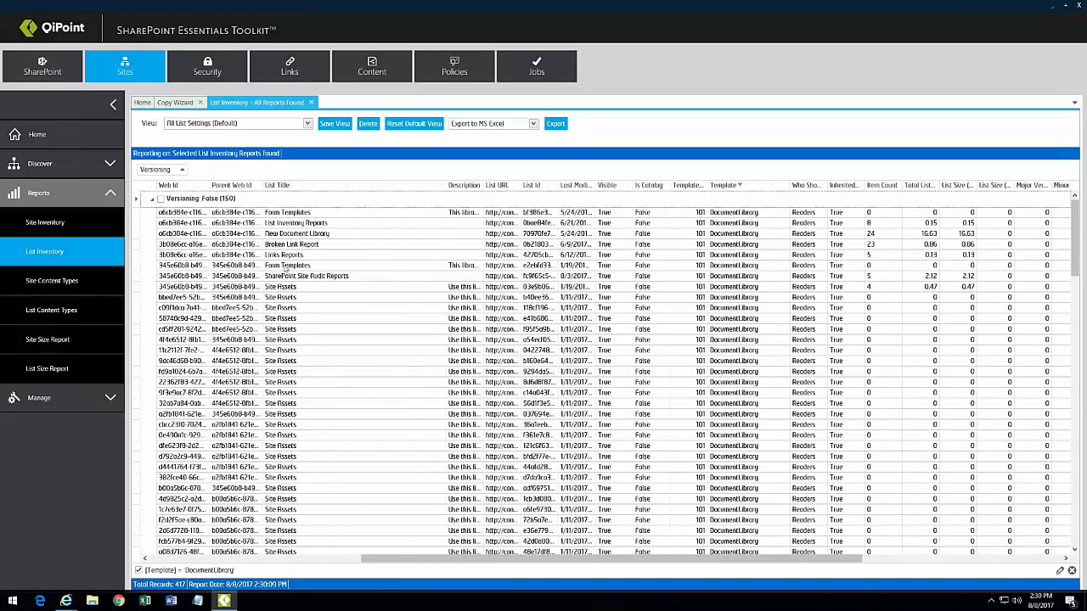
left_click(308, 560)
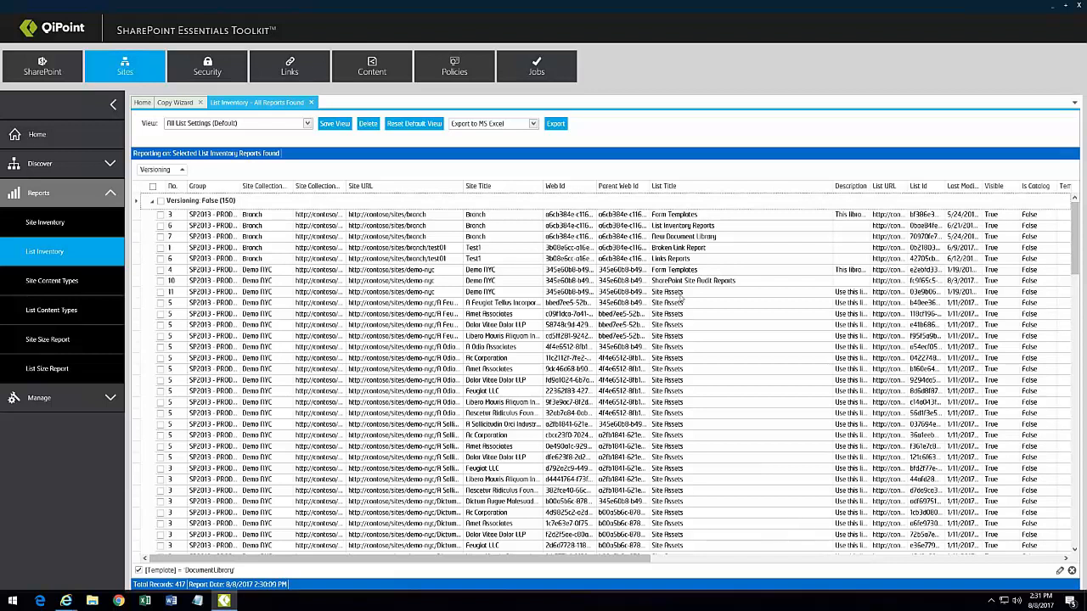
left_click(681, 295)
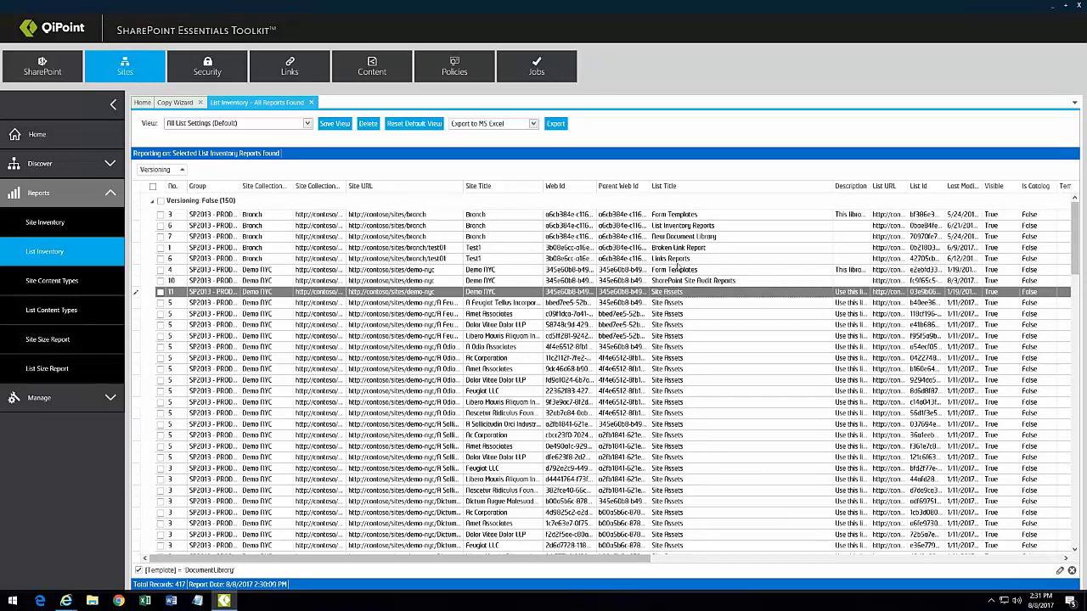
left_click(679, 259)
left_click_drag(618, 559, 798, 553)
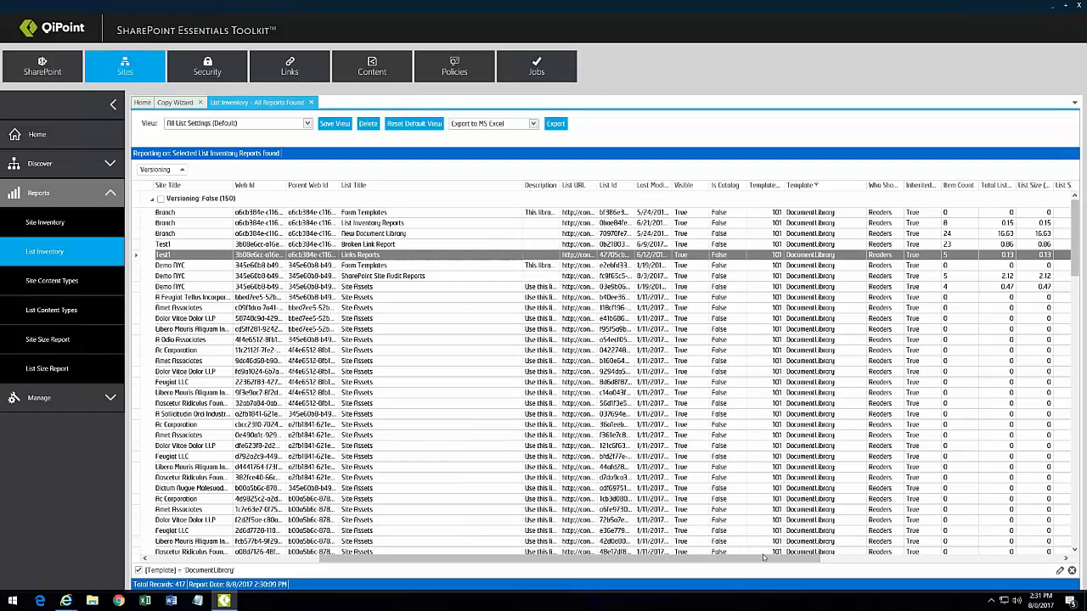
left_click_drag(794, 560, 910, 563)
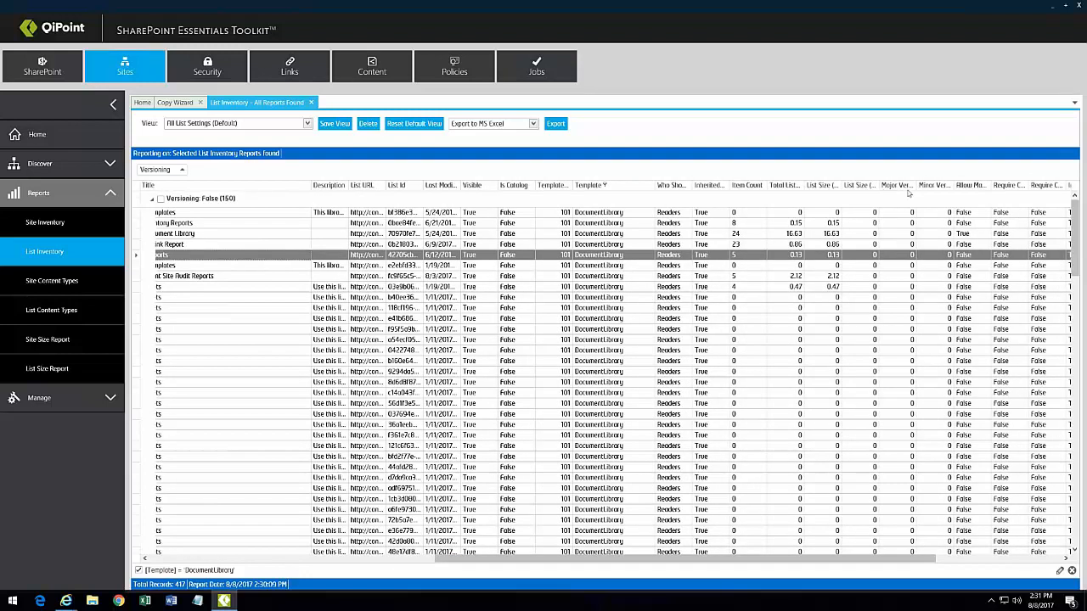
Step: Sort by Major Versions, collapse Versioning: False, and browse the Versioning: True (37) lists
left_click_drag(920, 185, 951, 185)
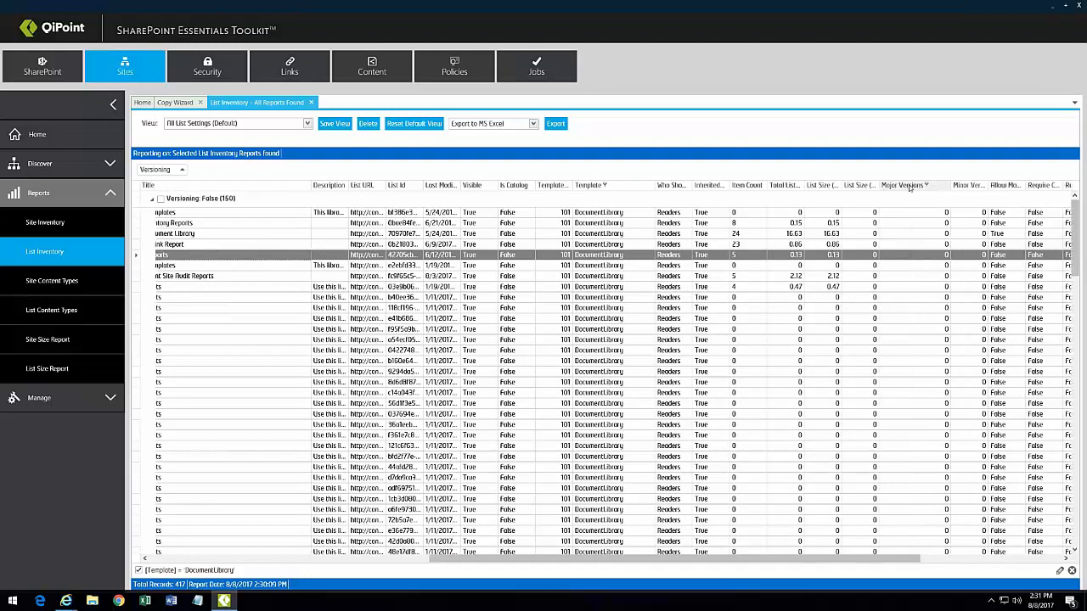
left_click(875, 190)
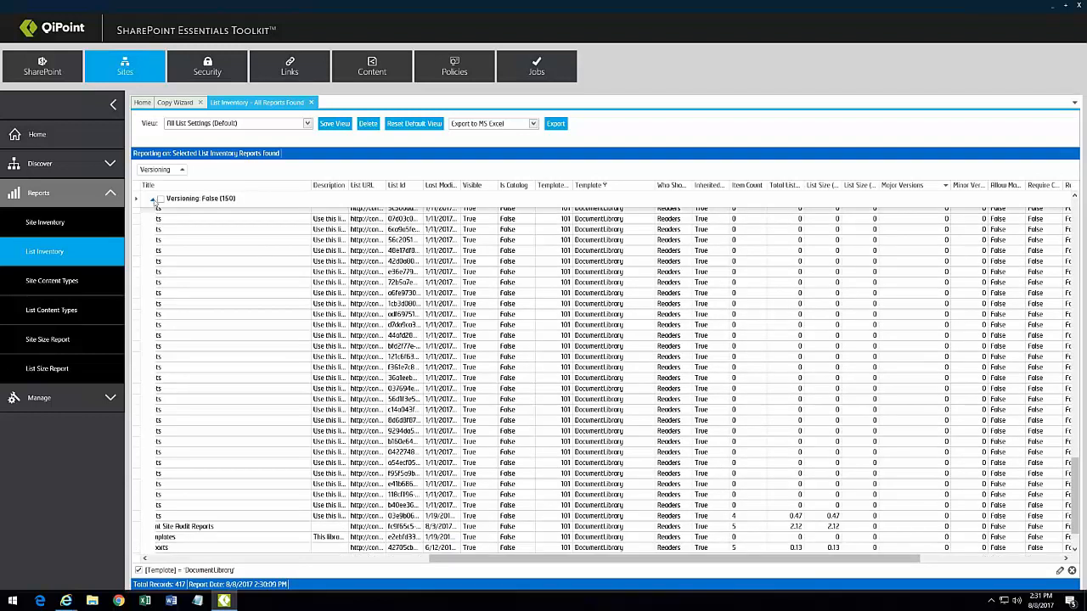
left_click(153, 199)
left_click(152, 216)
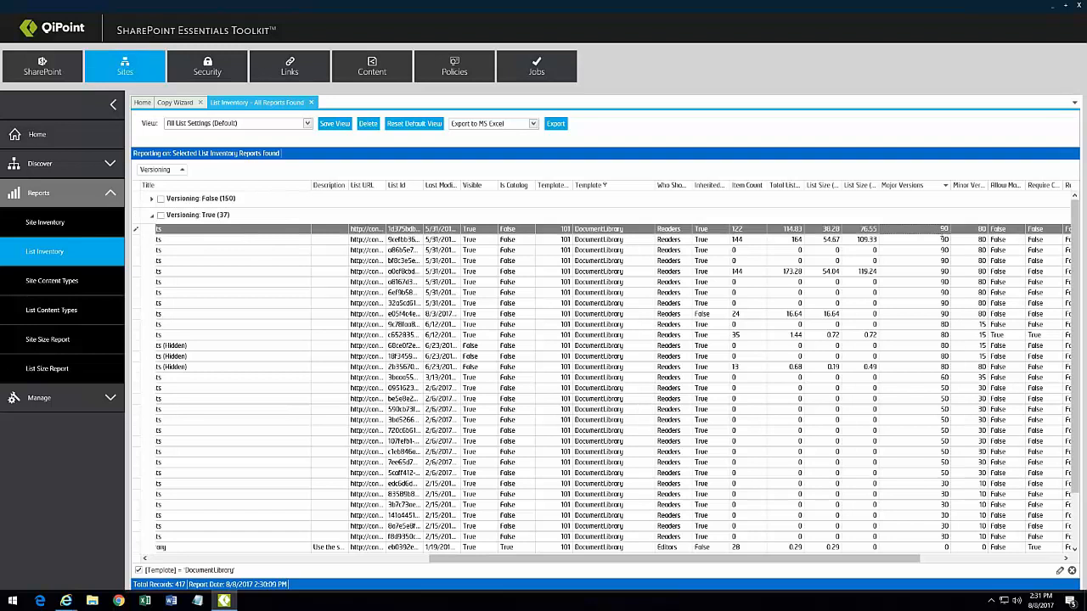
left_click(944, 239)
left_click(975, 230)
left_click(978, 241)
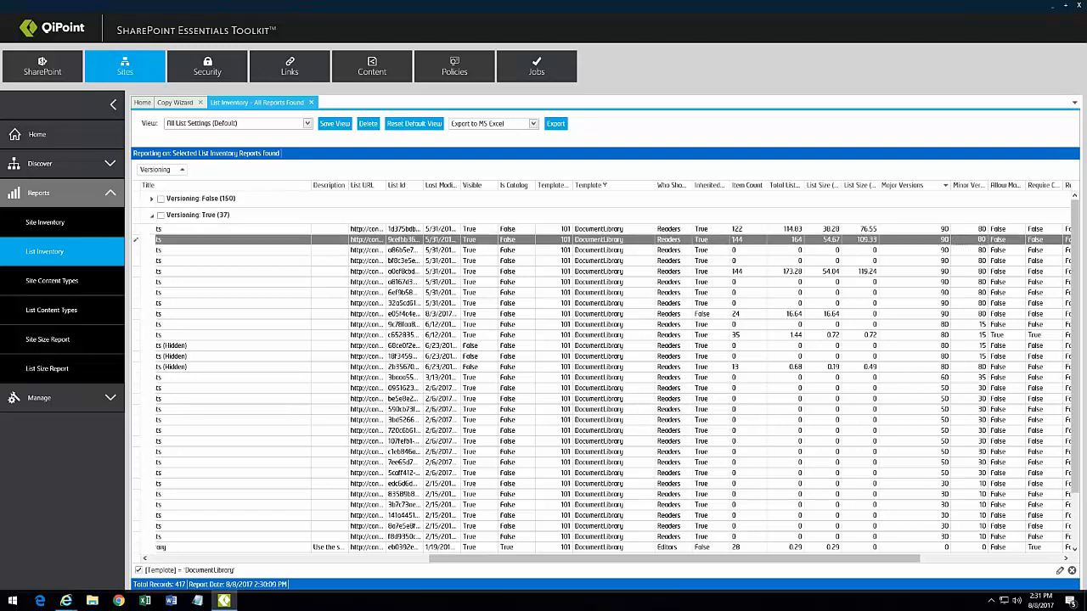
left_click(966, 261)
left_click(949, 293)
left_click(926, 325)
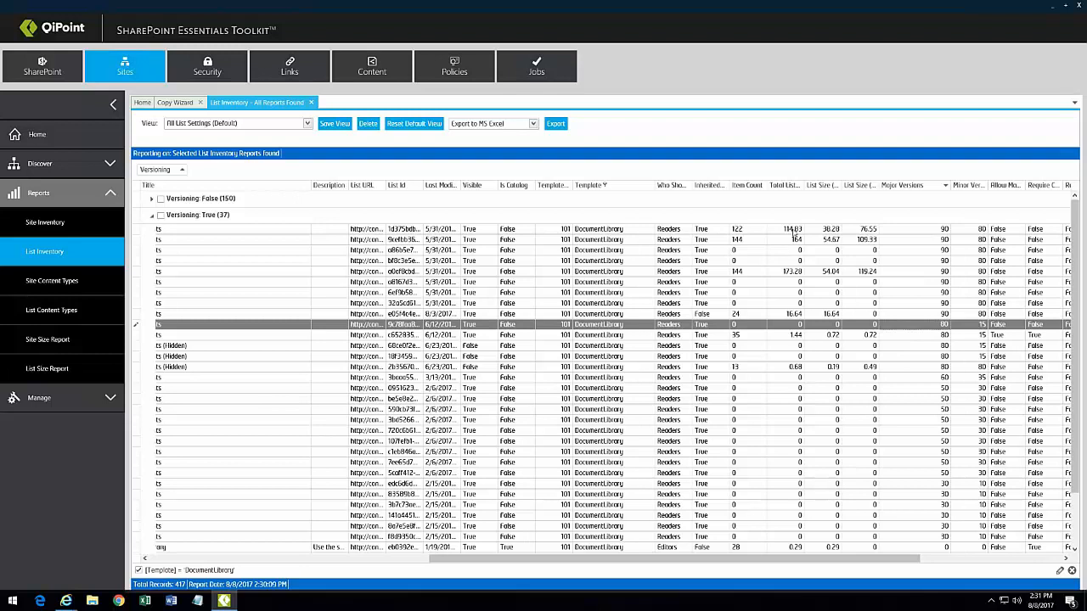
Step: Auto-fit the List Size (Version Data) column and bring up the saved report views
double_click(879, 186)
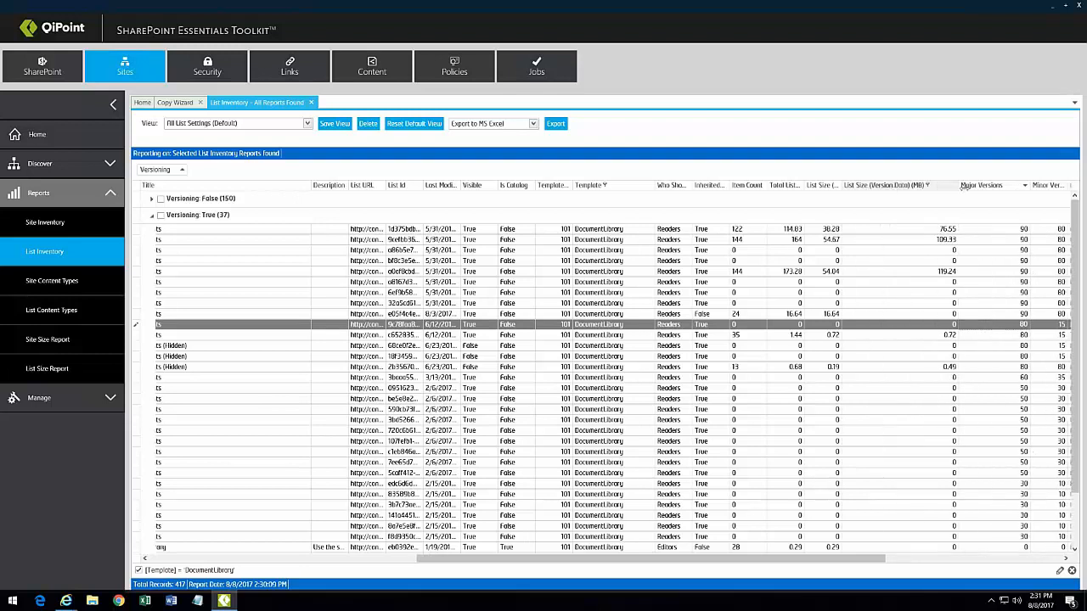
left_click(956, 235)
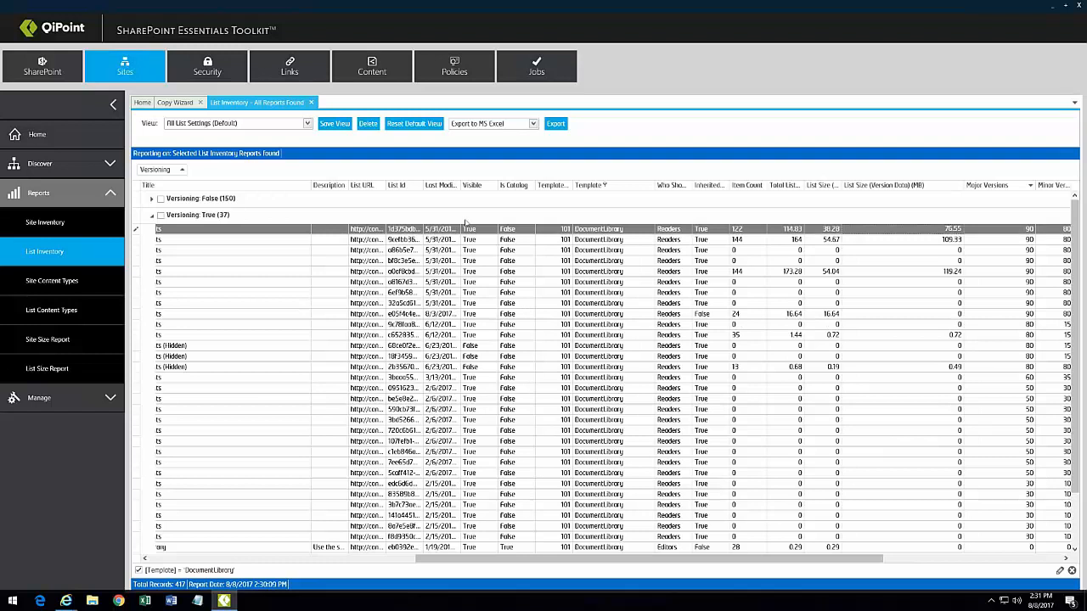
left_click(388, 560)
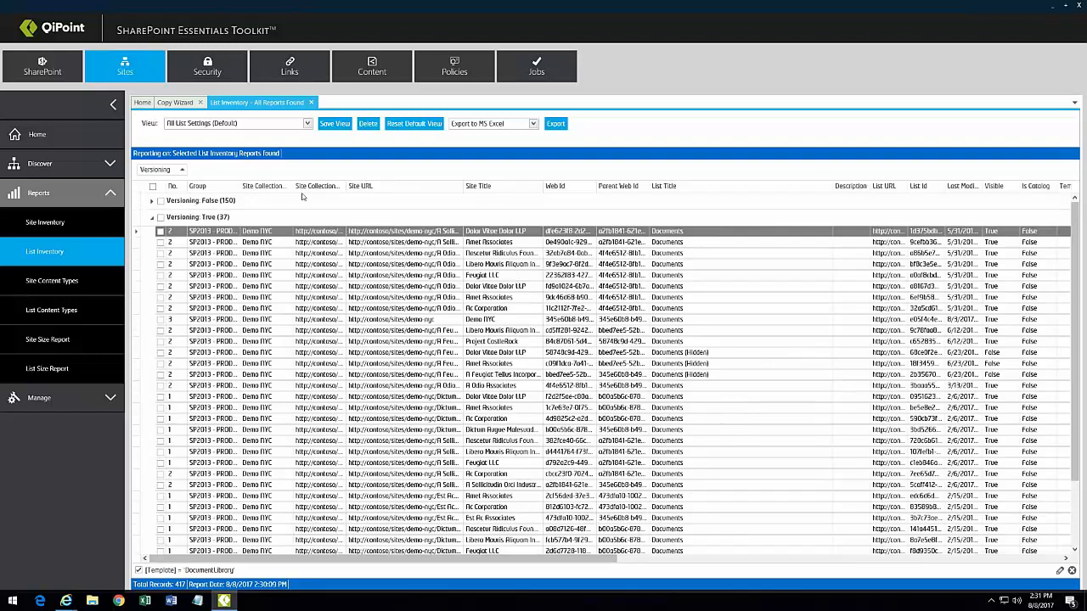
left_click(308, 123)
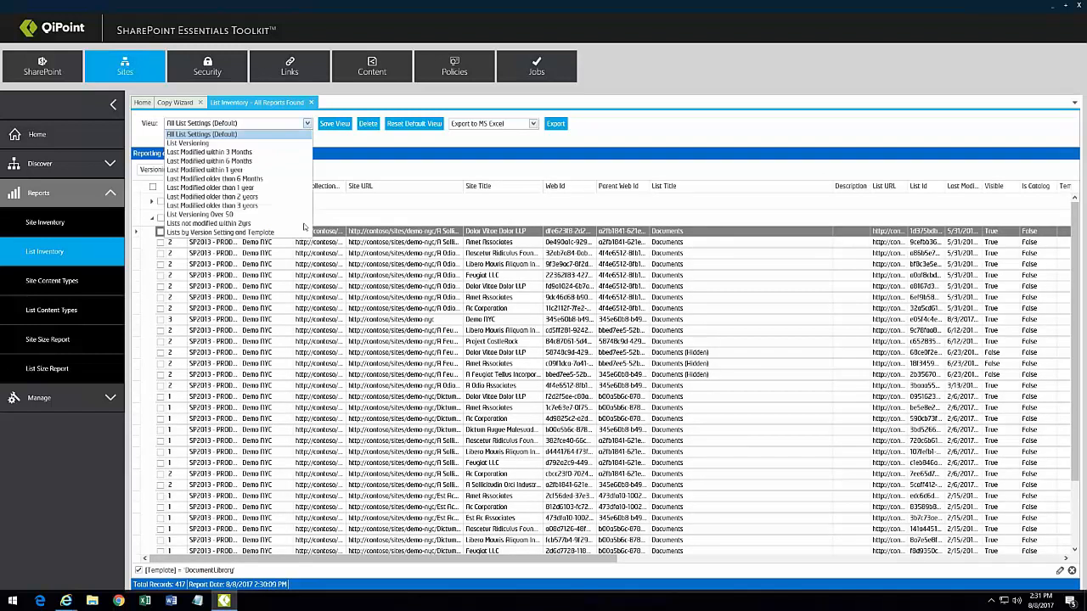
Step: Load the List Versioning report view and review the Template: DocumentLibrary (37) group
left_click(263, 146)
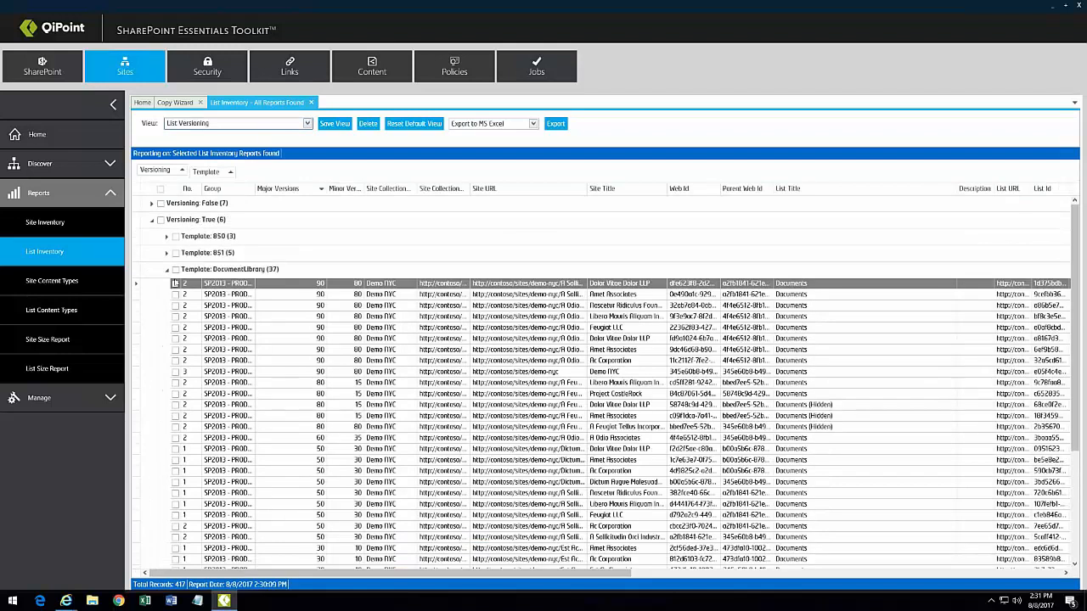
left_click(166, 271)
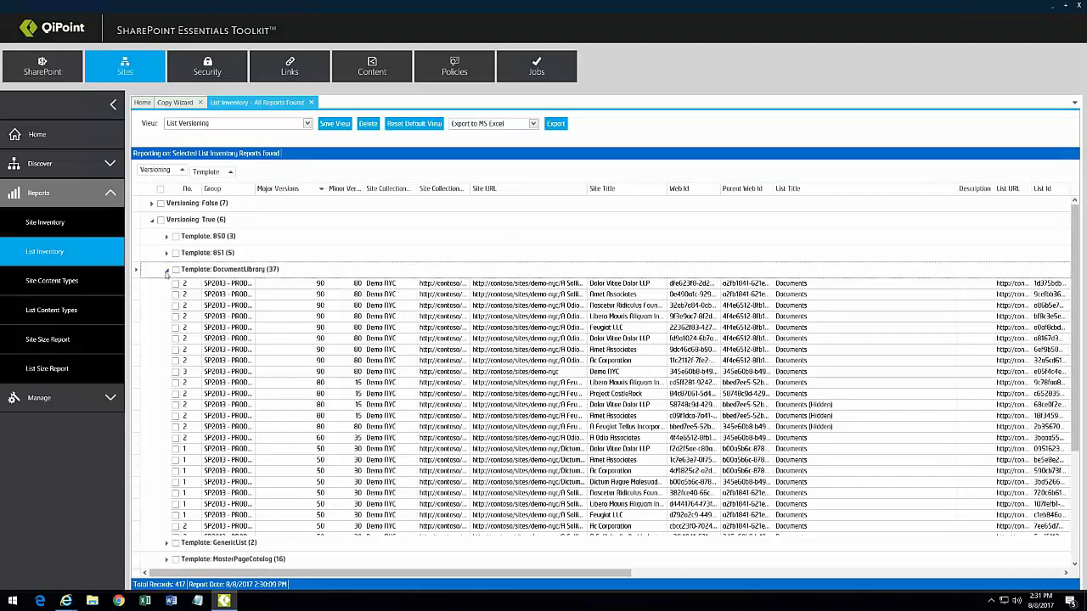
left_click(166, 270)
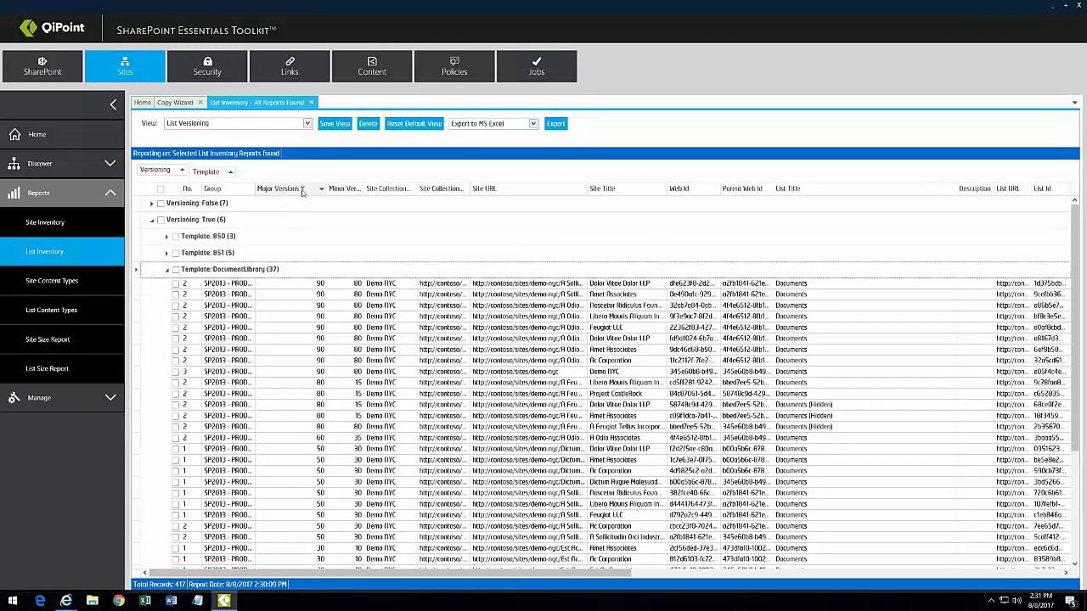
mouse_move(417, 192)
left_mouse_down()
mouse_move(428, 192)
mouse_move(414, 194)
left_mouse_up()
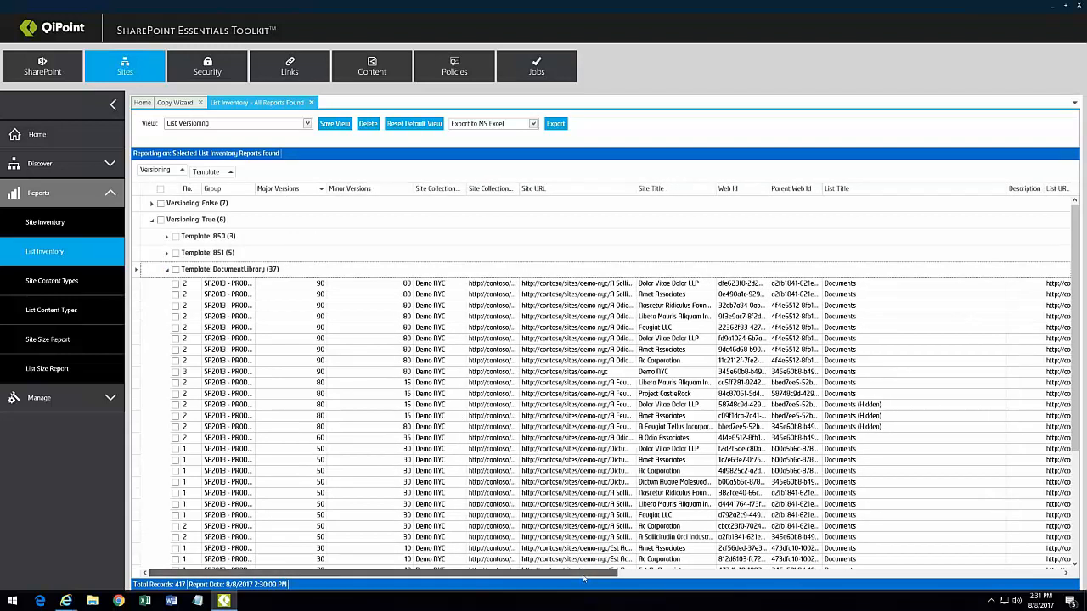
mouse_move(584, 578)
left_mouse_down()
mouse_move(829, 575)
mouse_move(569, 574)
left_mouse_up()
Step: Add Group as the top grouping level, expand its groups, and export the report to MS Excel
left_click_drag(212, 189, 154, 177)
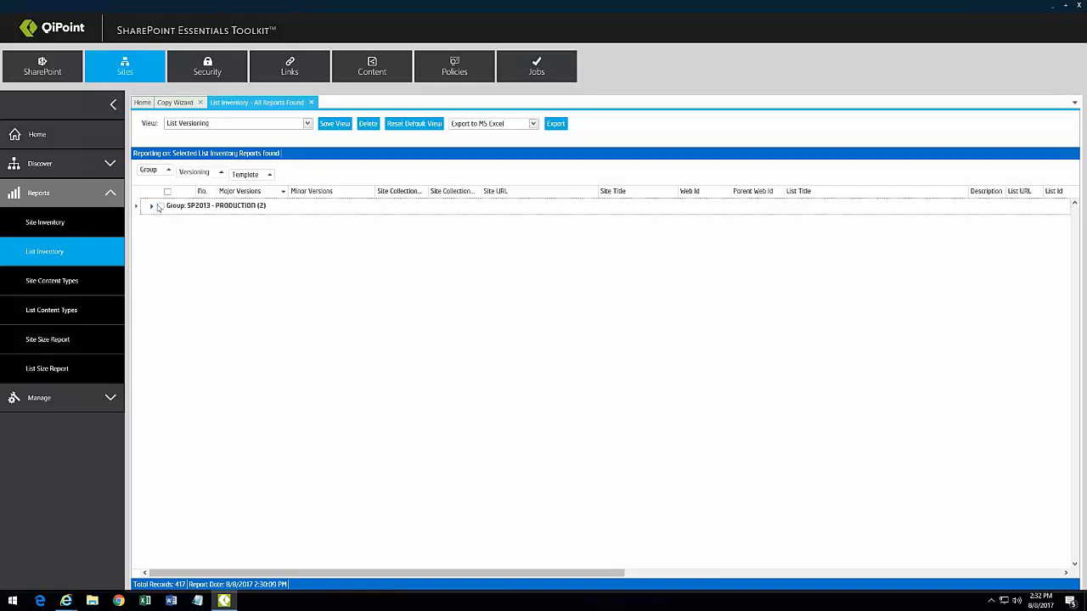
left_click(151, 207)
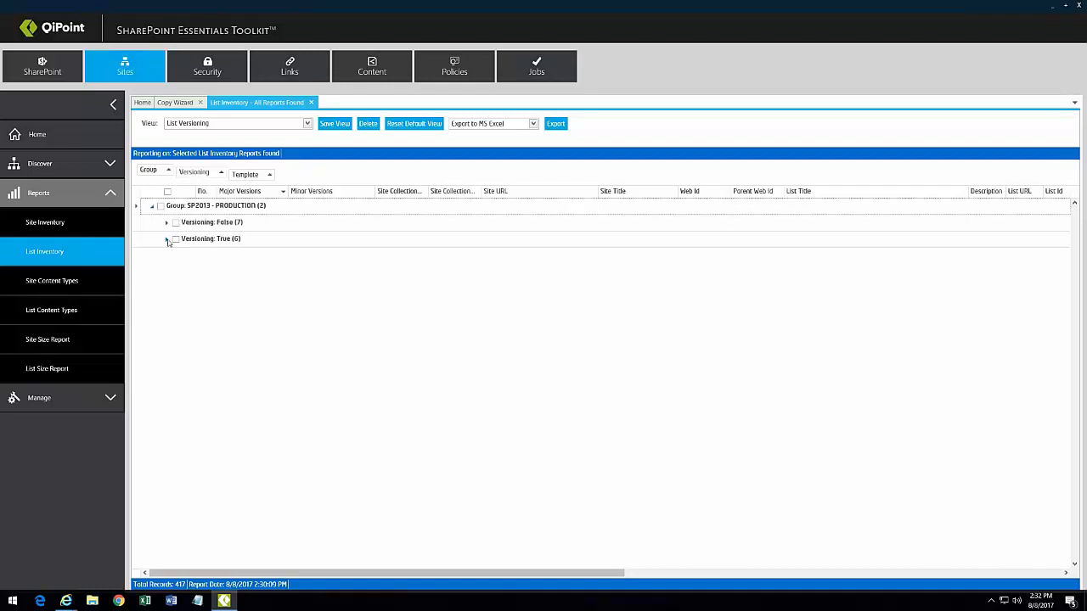
left_click(167, 239)
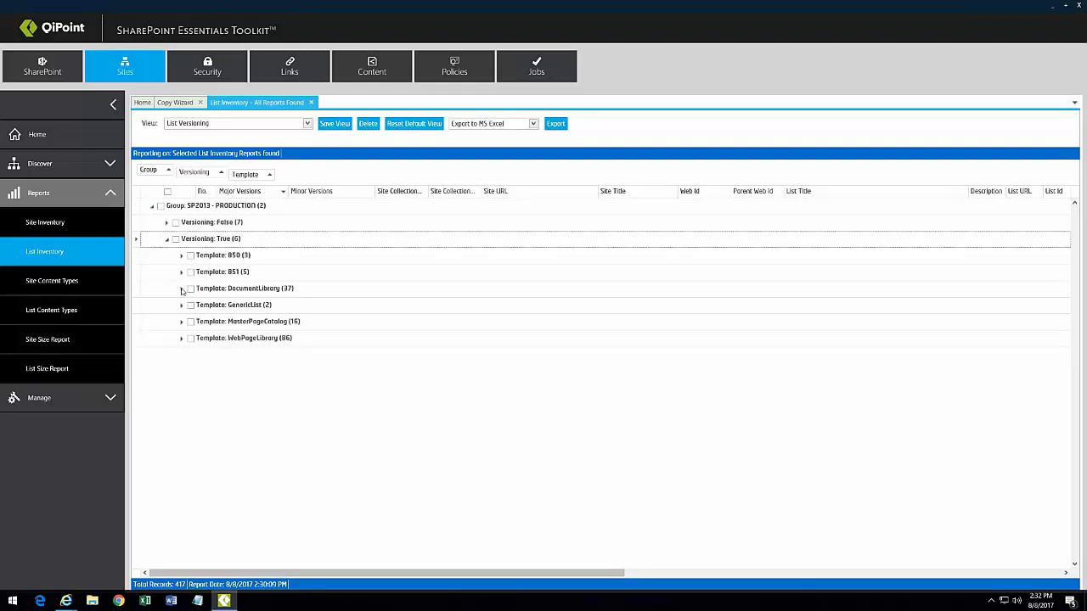
left_click(181, 289)
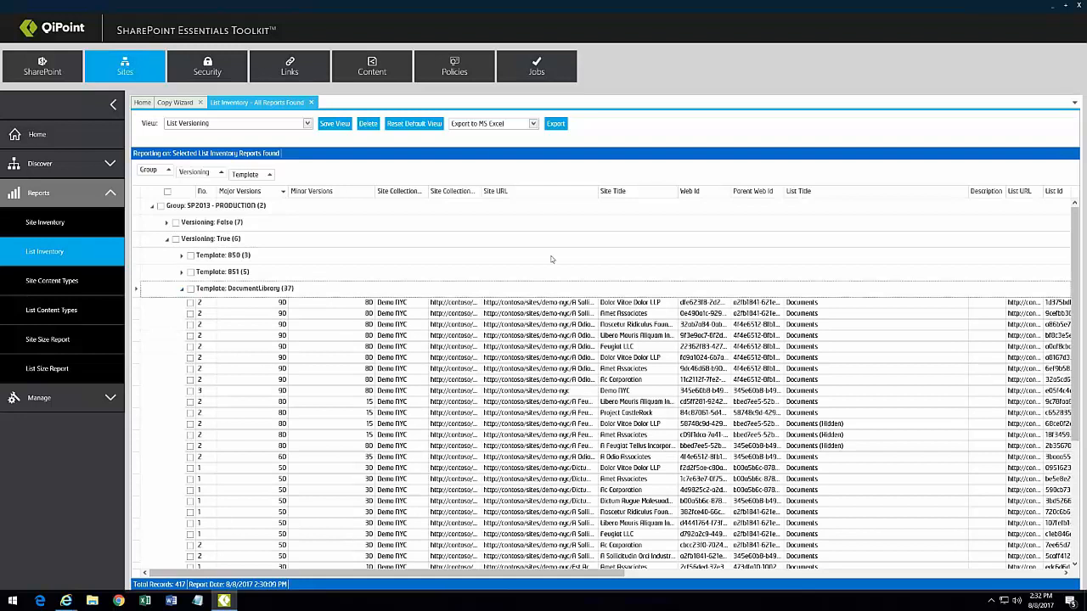
left_click(556, 125)
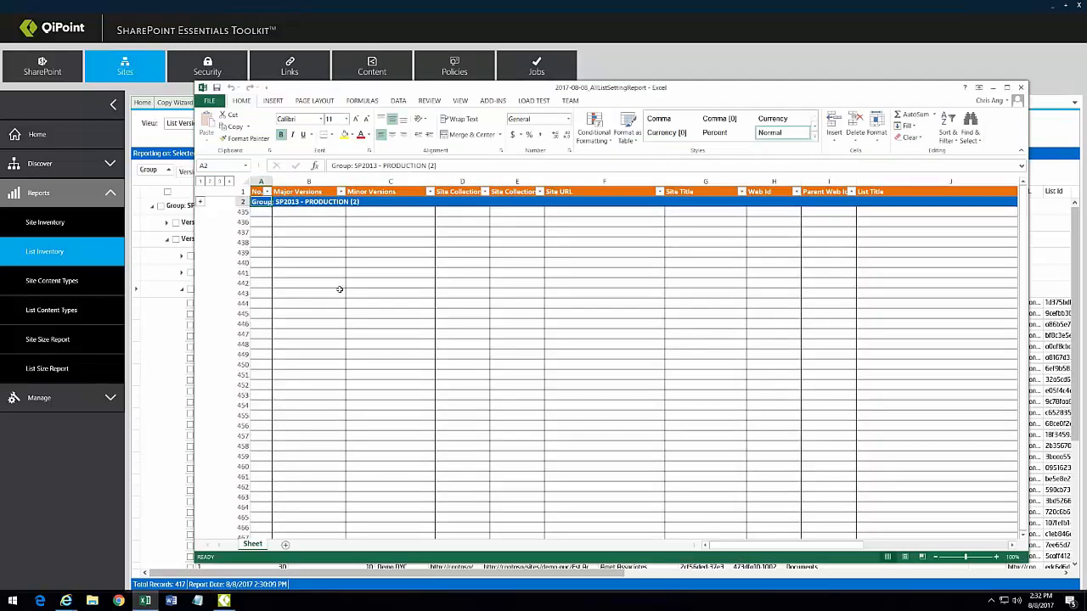
Step: Expand the SP2013 - PRODUCTION outline and the Template subgroups in the exported workbook
left_click(201, 202)
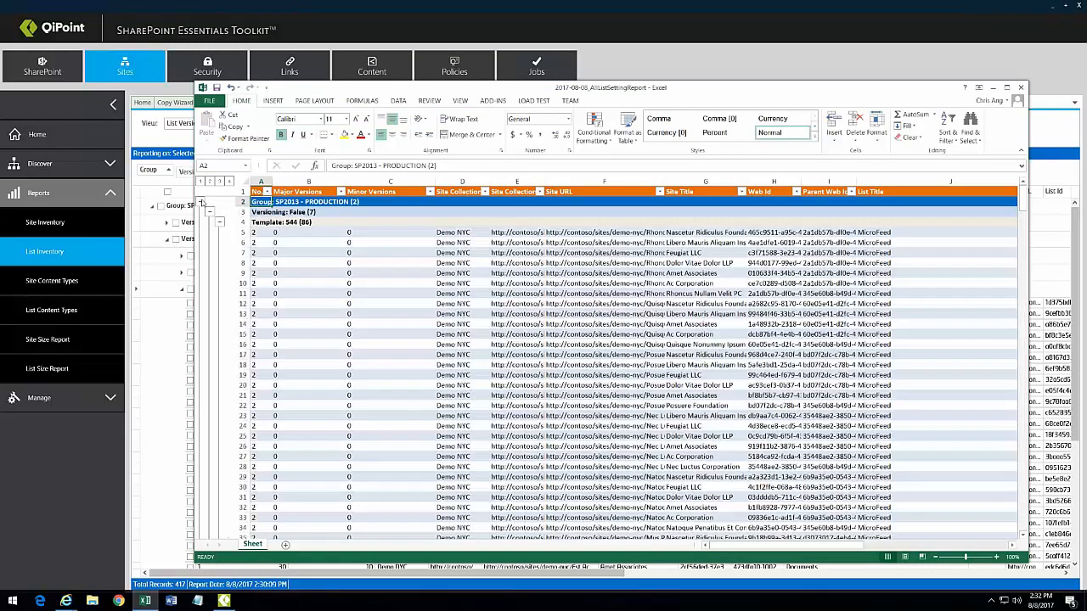
left_click(208, 181)
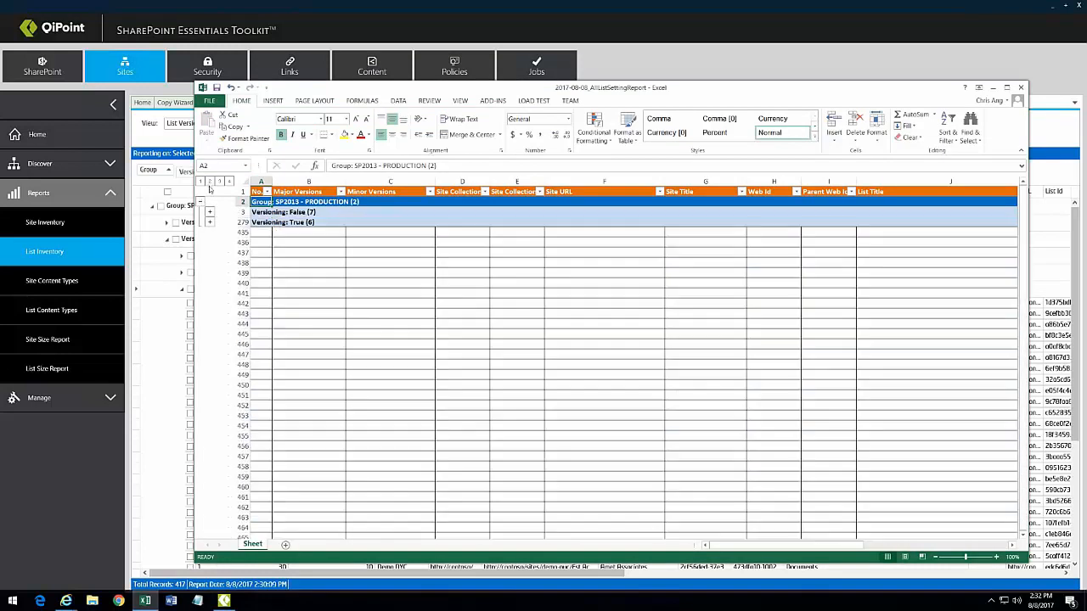
left_click(219, 181)
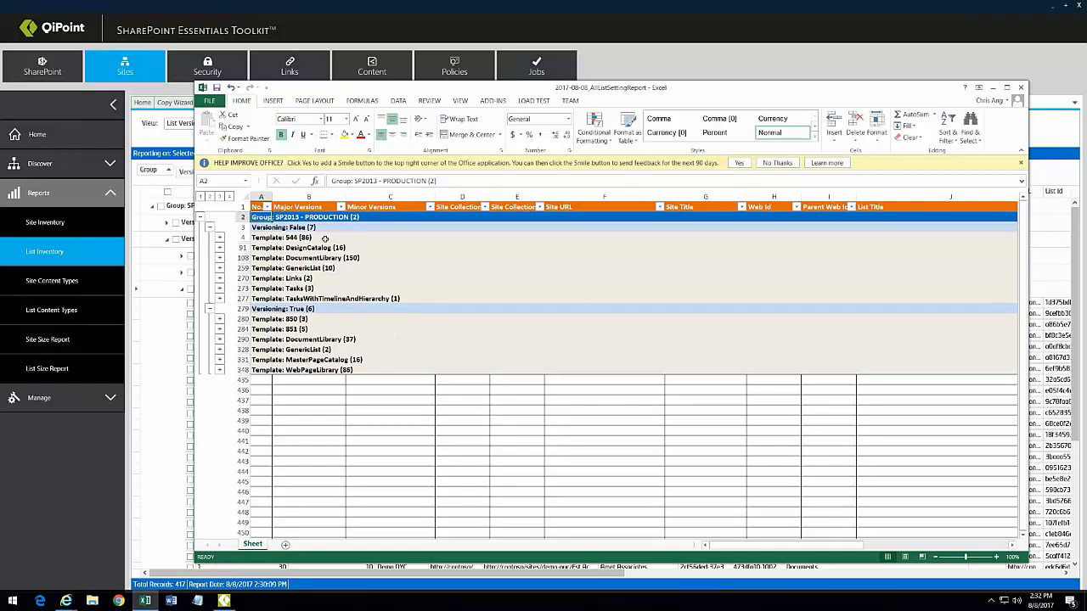
left_click(219, 238)
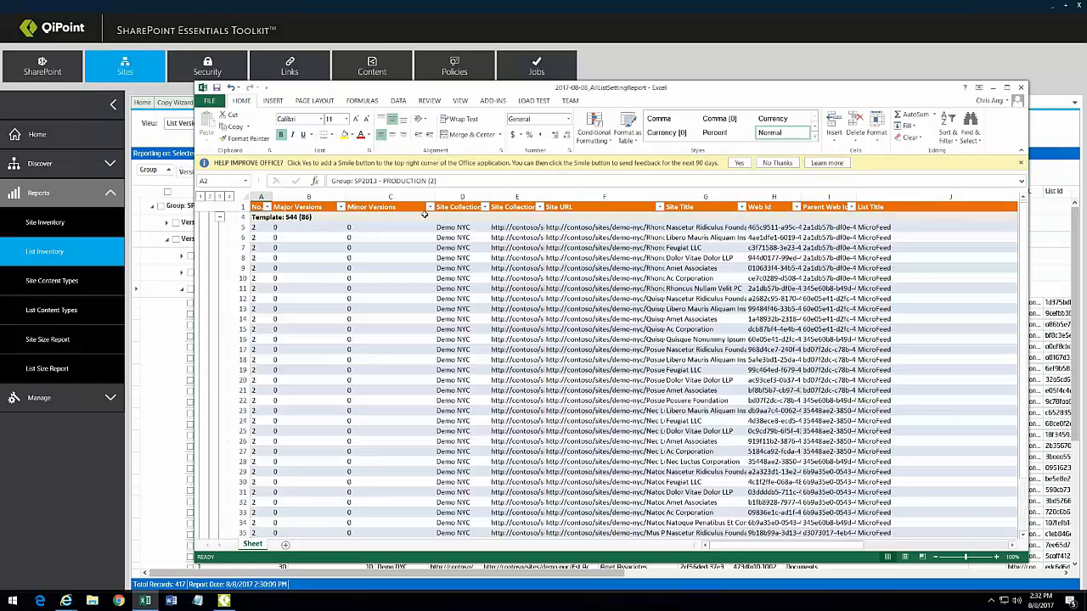
left_click(430, 207)
left_click(665, 310)
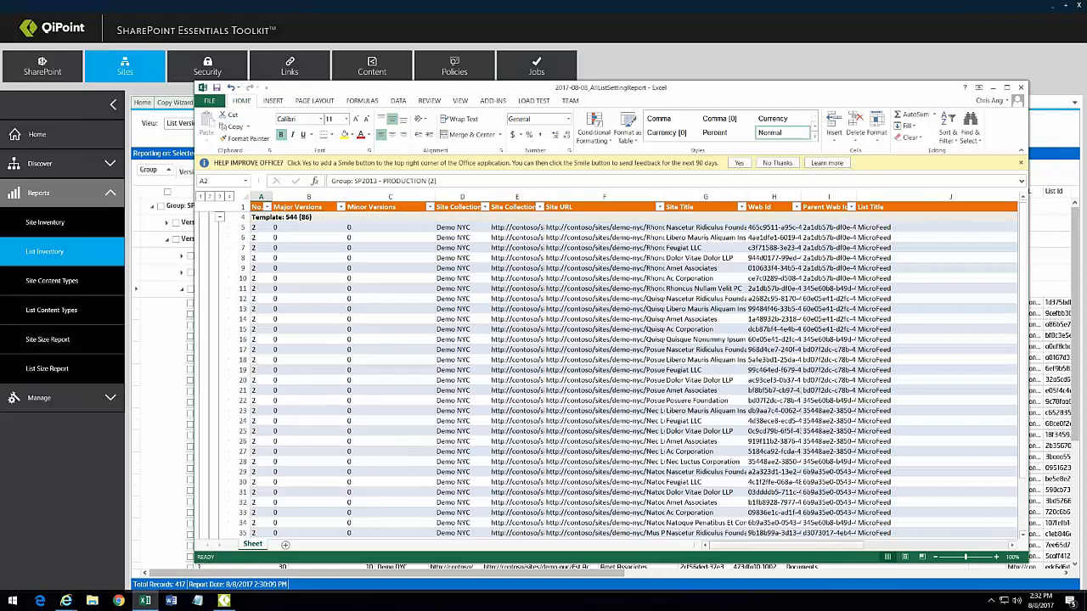
Step: Collapse the sheet to Versioning summary rows, expand Versioning: False, then minimize Excel
scroll(651, 416, "down", 8)
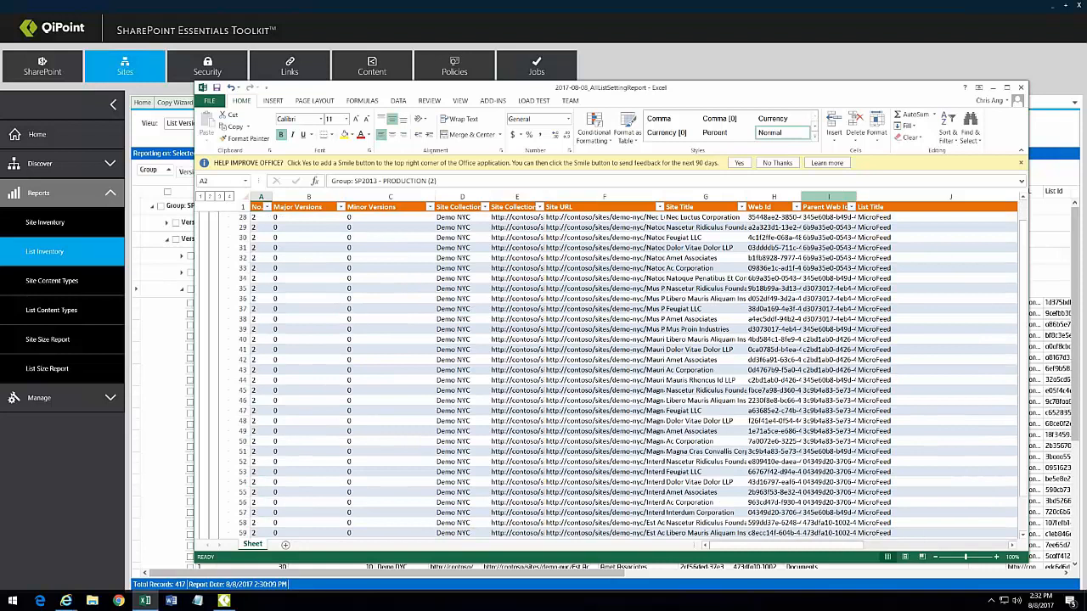
left_click(208, 196)
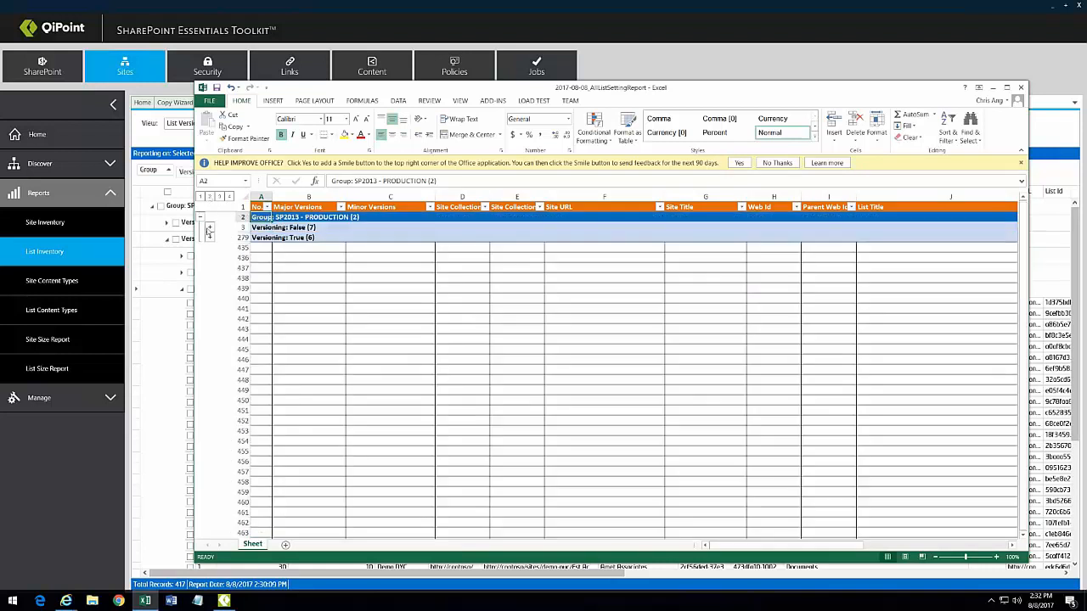
left_click(208, 231)
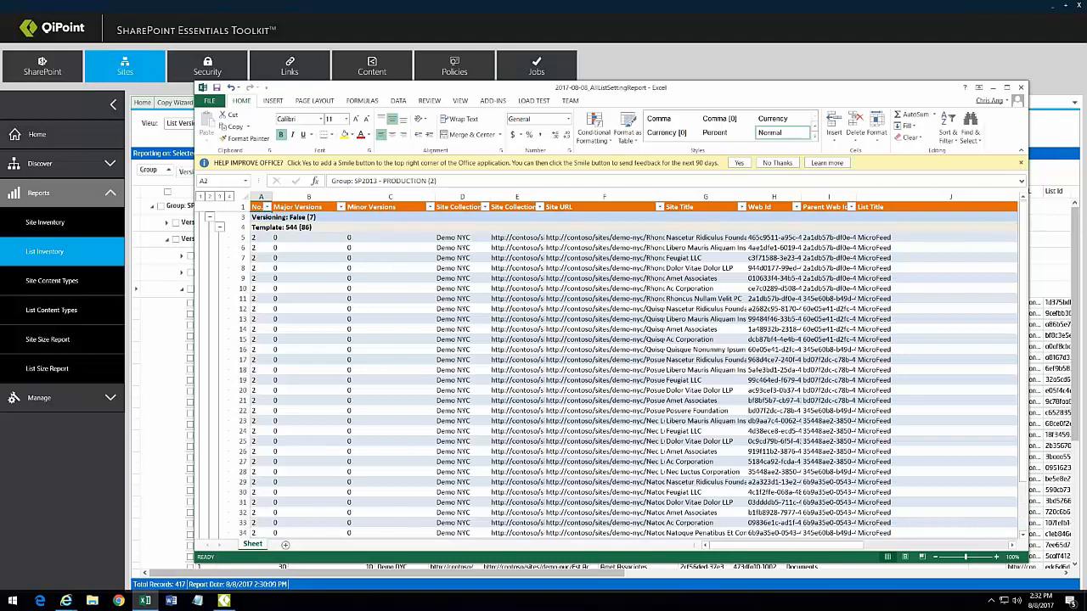
left_click(992, 87)
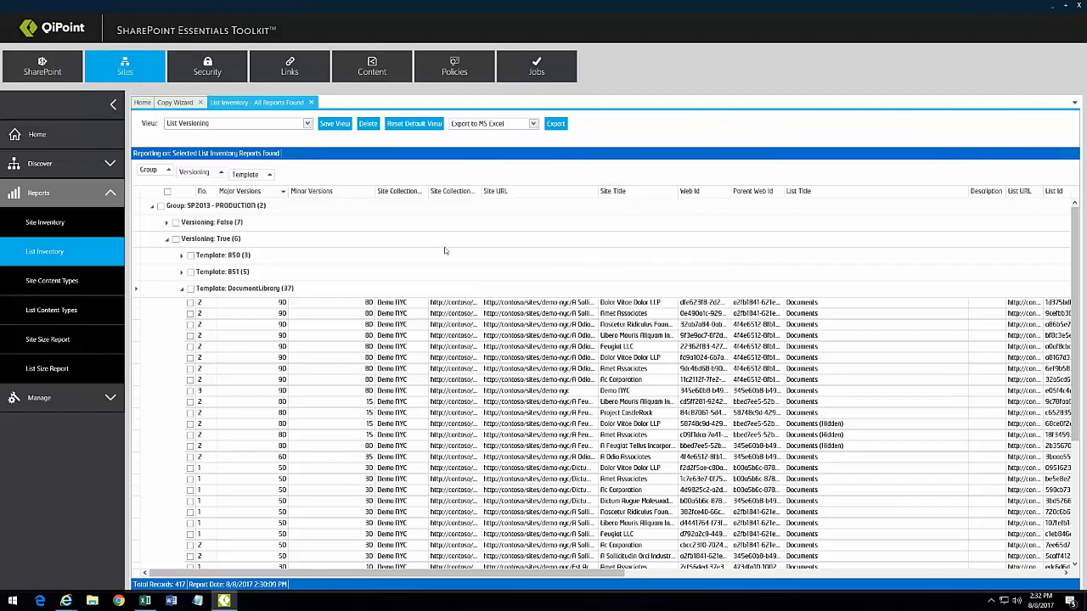
Step: Filter the report to Versioning False and Template DocumentLibrary
left_click(340, 285)
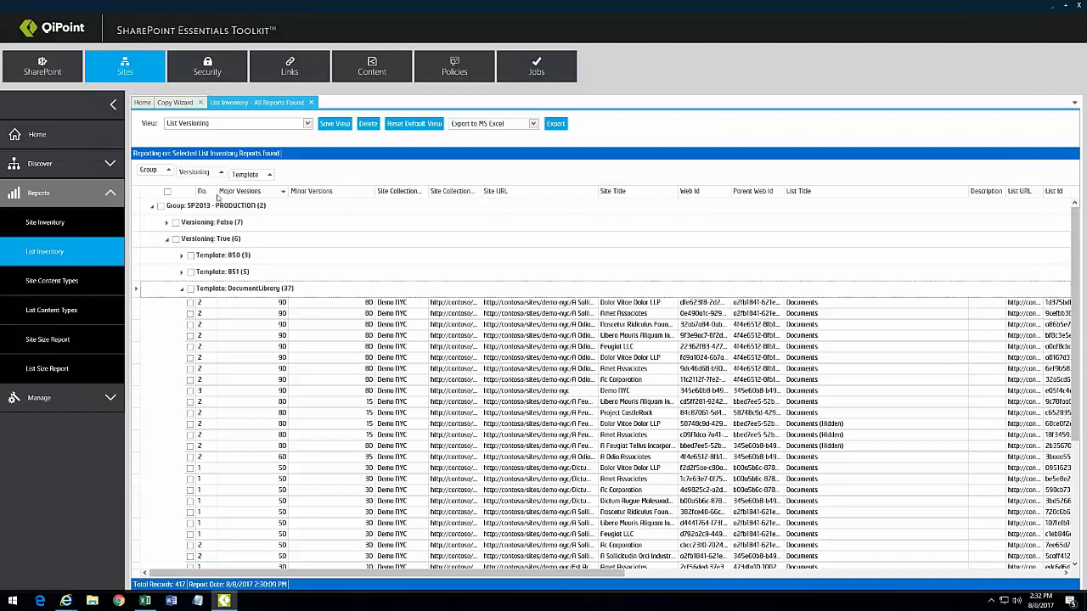
left_click(213, 173)
left_click(225, 199)
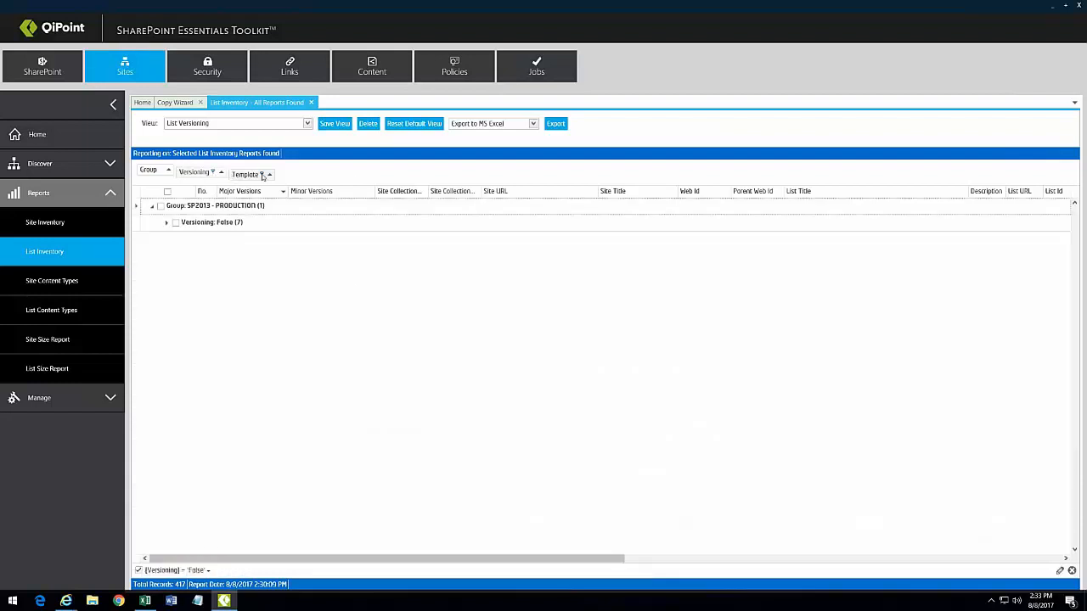
left_click(262, 174)
left_click(297, 232)
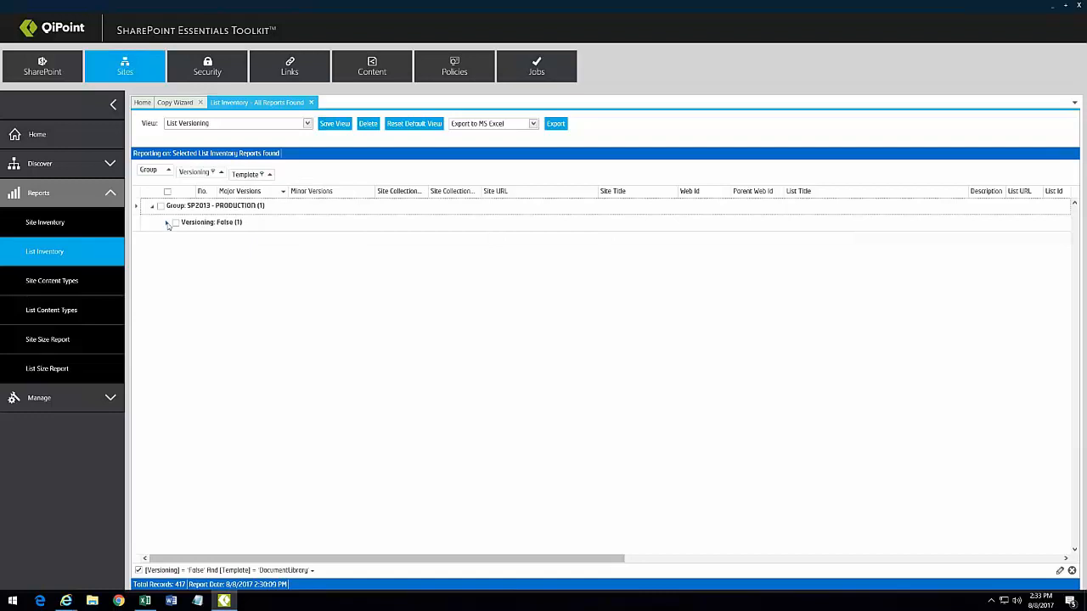
Step: Expand the Versioning: False and DocumentLibrary (150) groups and start saving the view under a new name
left_click(167, 223)
left_click(180, 240)
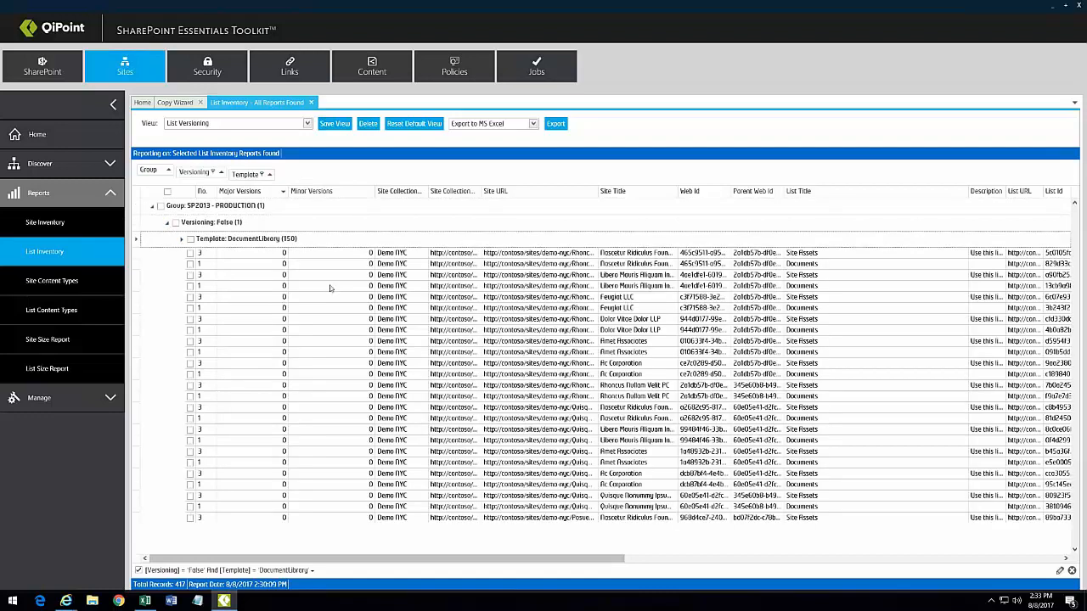
left_click(335, 123)
left_click_drag(505, 282, 449, 293)
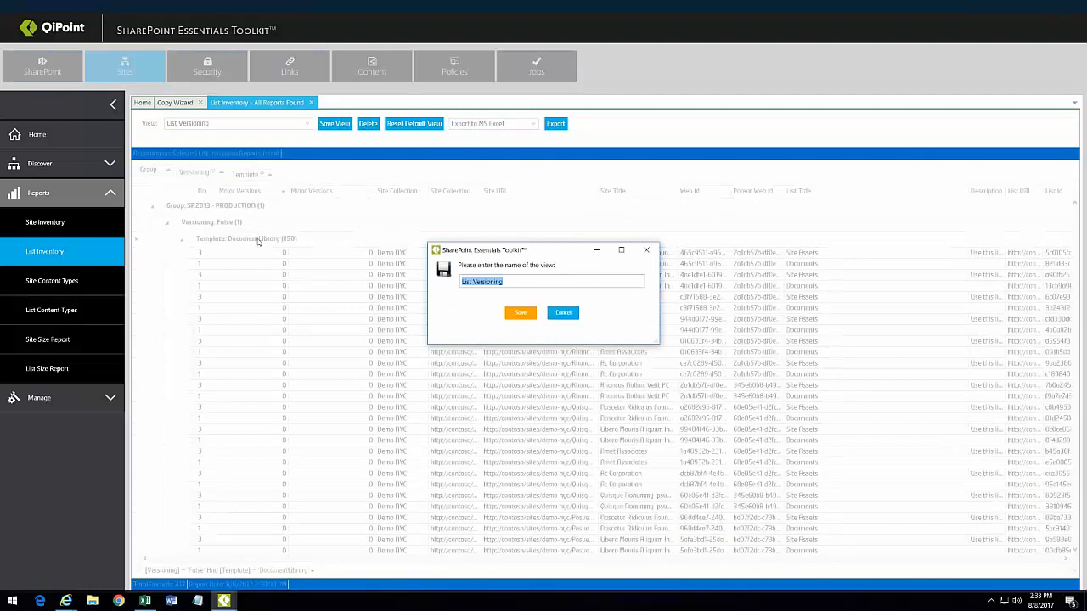
Step: Enter 'Document Libraries with No Versioning' as the view name, then cancel without saving
left_click(557, 283)
key("ctrl+a")
type("Doc")
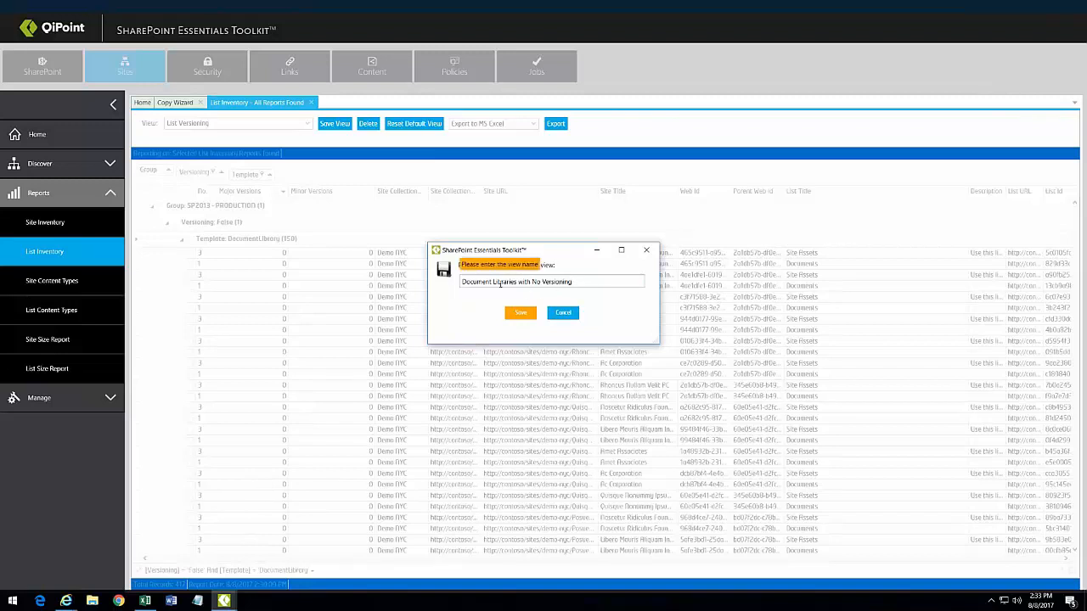
left_click(564, 313)
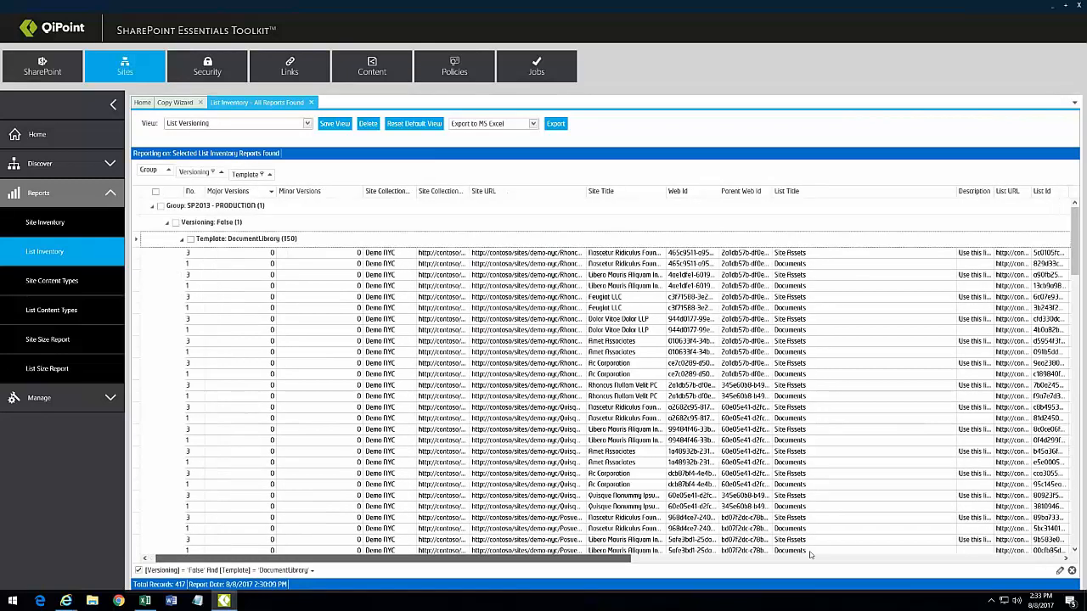
Step: Scroll right and auto-fit the Last Modified column to show full dates
left_click_drag(811, 555, 976, 549)
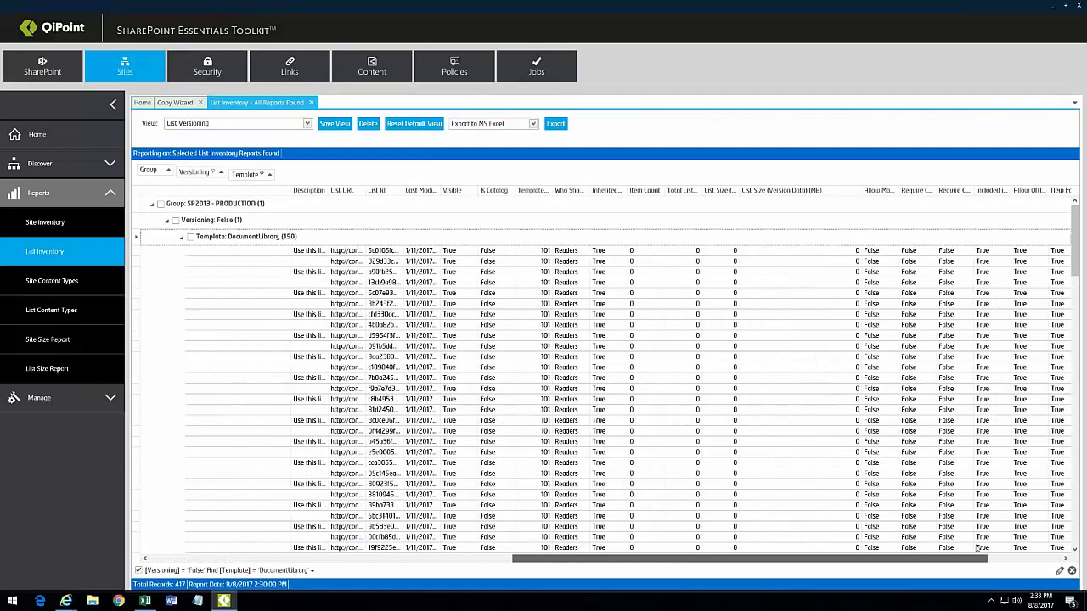
double_click(440, 190)
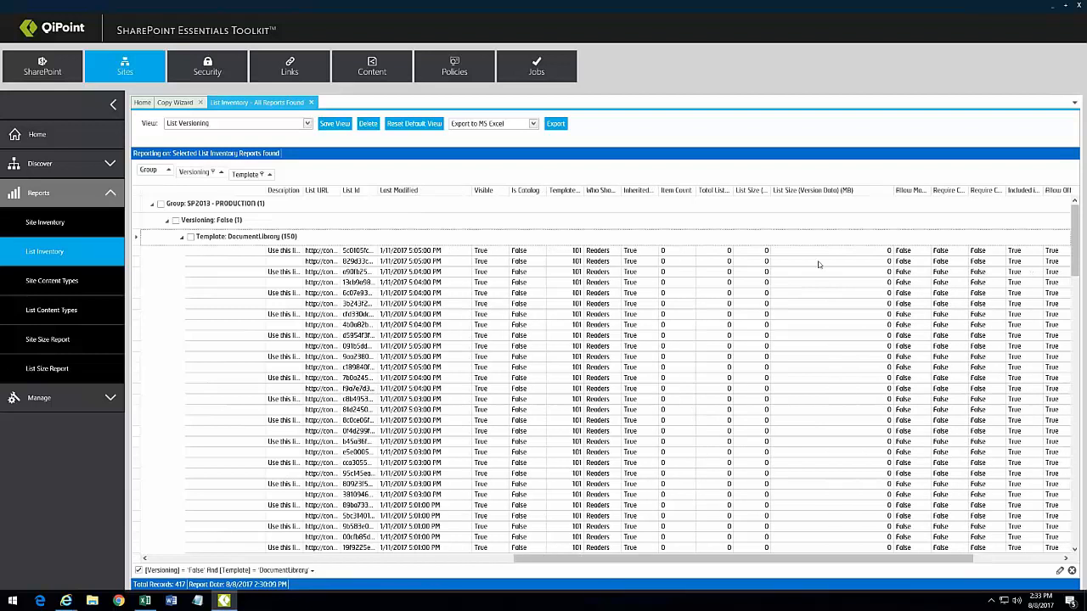
right_click(412, 192)
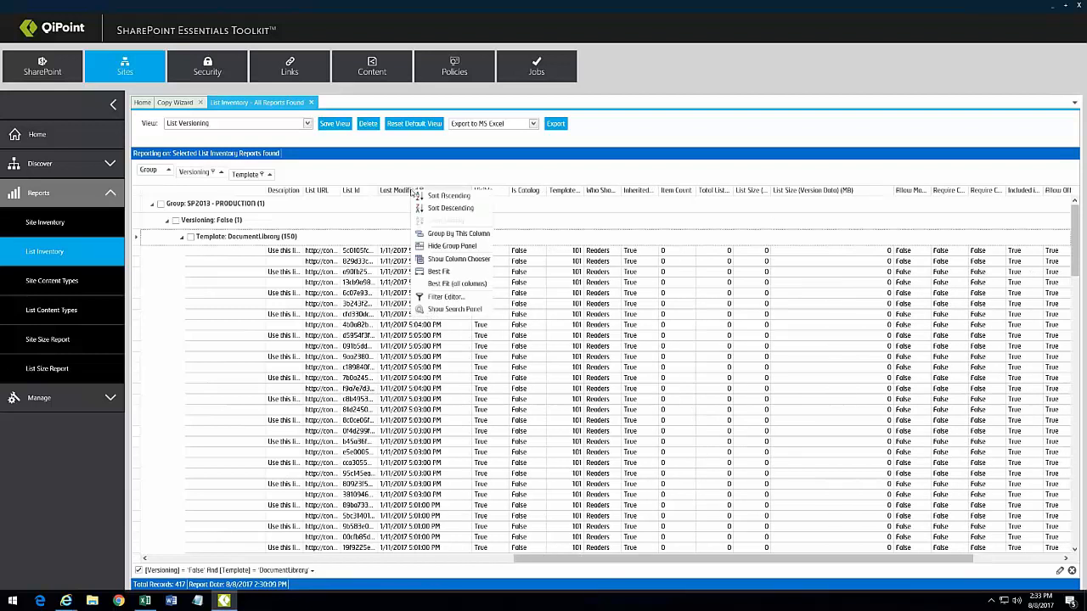
Step: Draft a Last Modified greater-than-or-equal condition in the Filter Editor, then close it unapplied
left_click(445, 298)
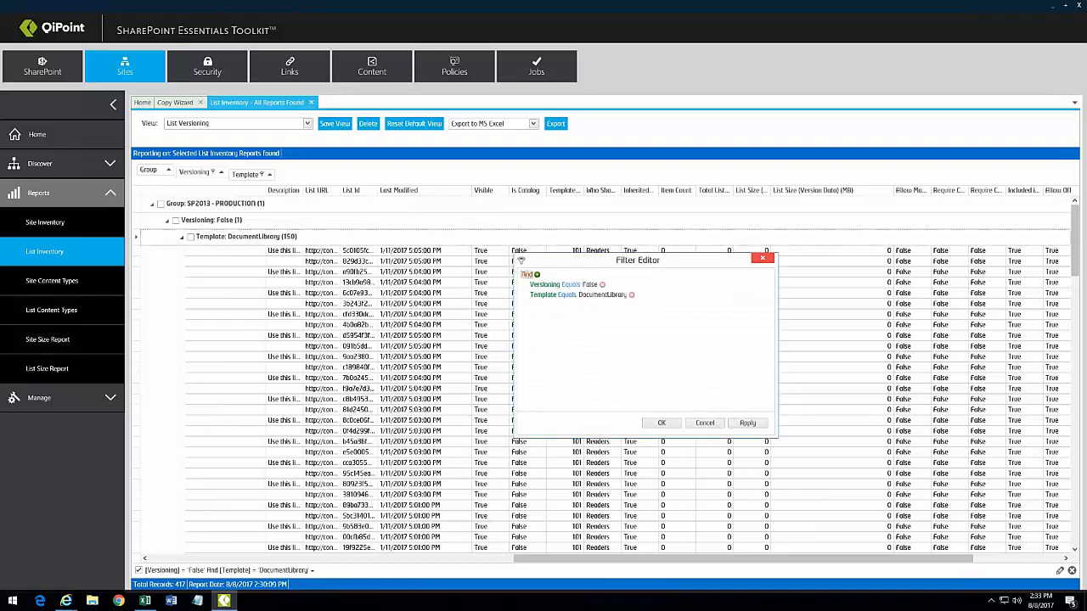
left_click(537, 274)
left_click(578, 306)
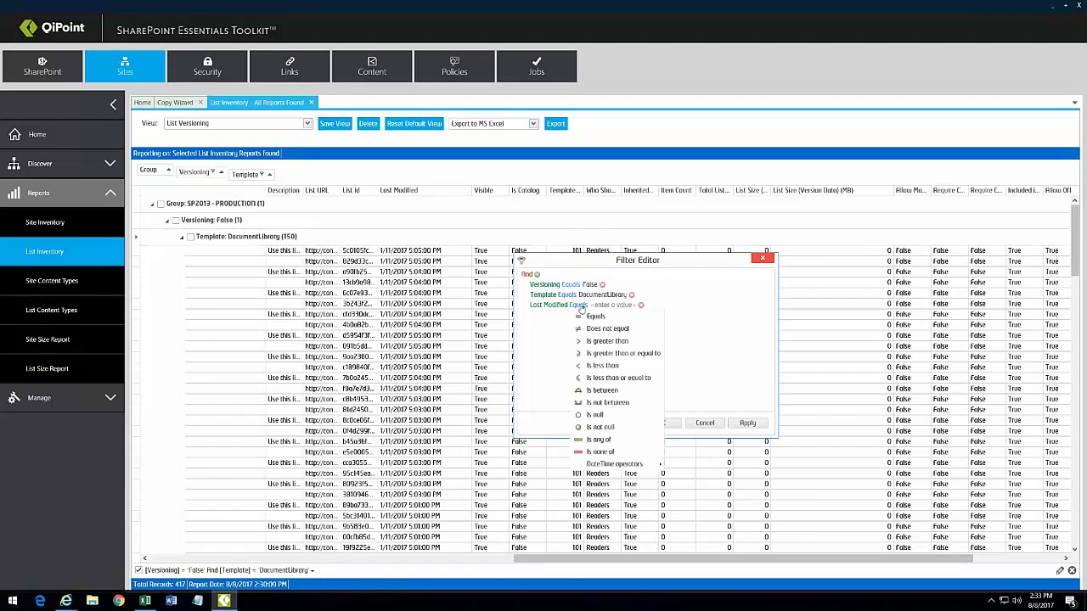
left_click(618, 354)
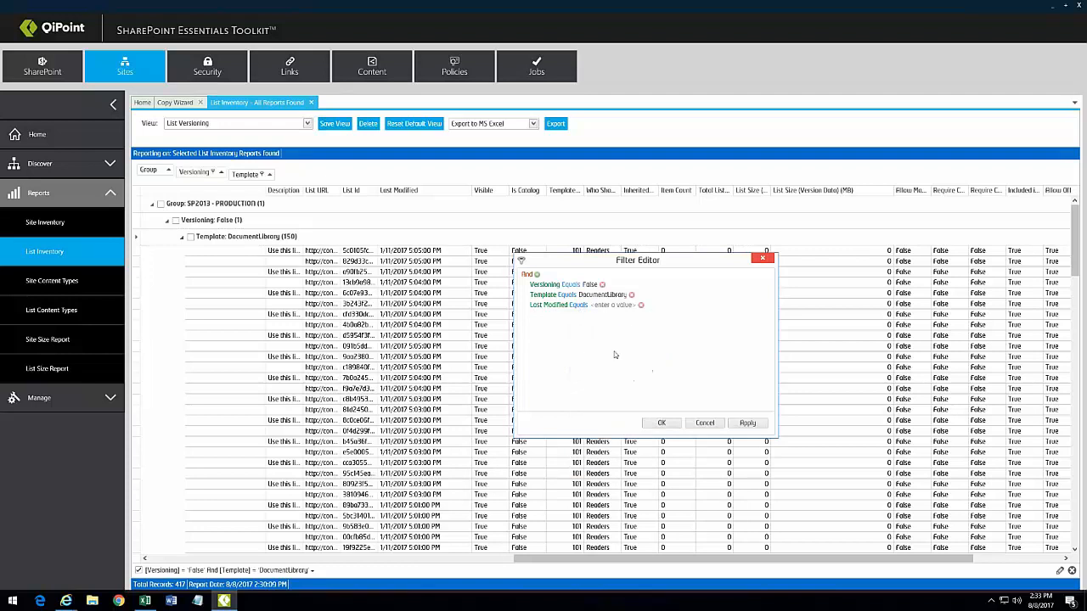
left_click(650, 306)
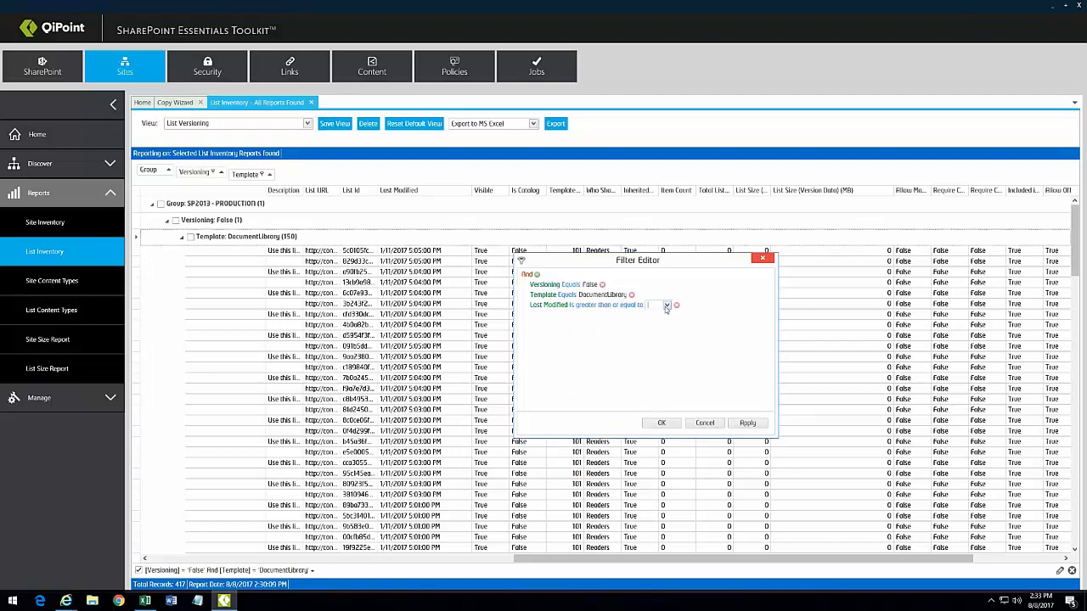
left_click(666, 306)
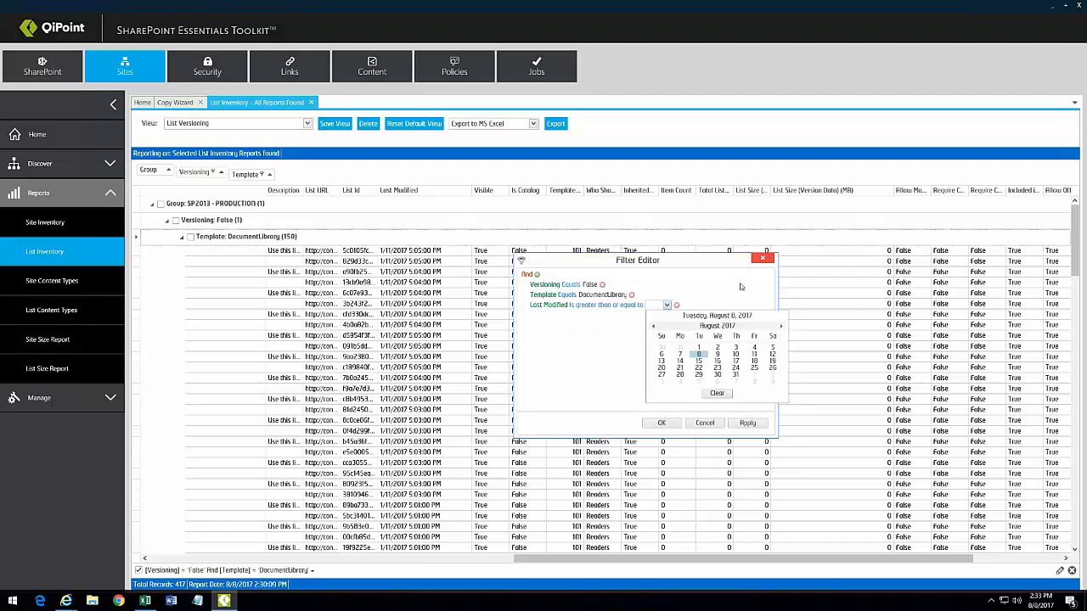
left_click(740, 287)
left_click(762, 258)
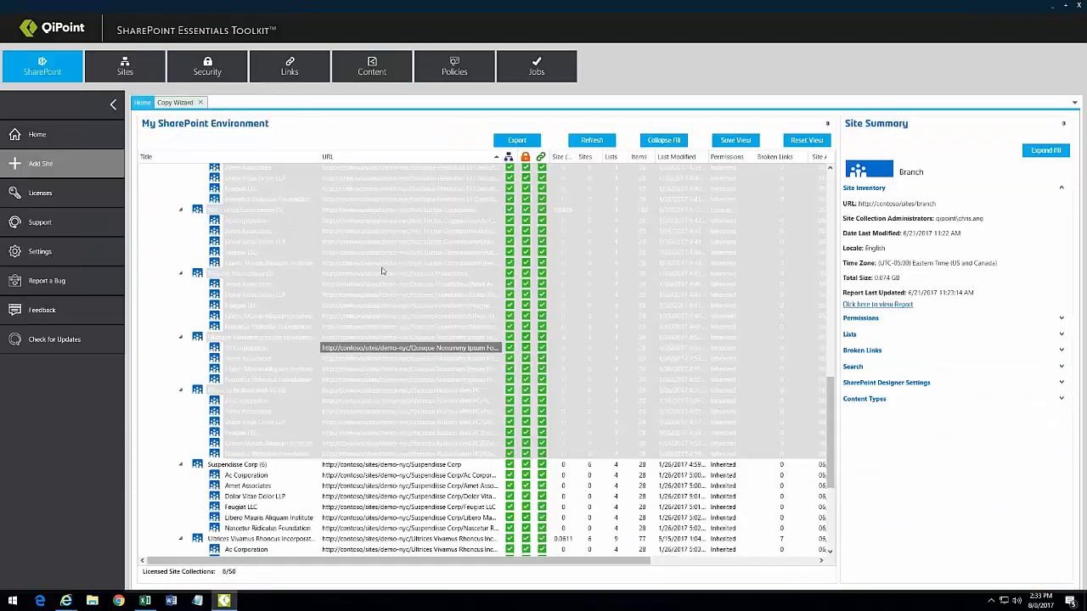
Step: Select all children of Demo NYC and generate a Site Inventory Report covering 115 sites
left_click(384, 264)
scroll(374, 271, "up", 9)
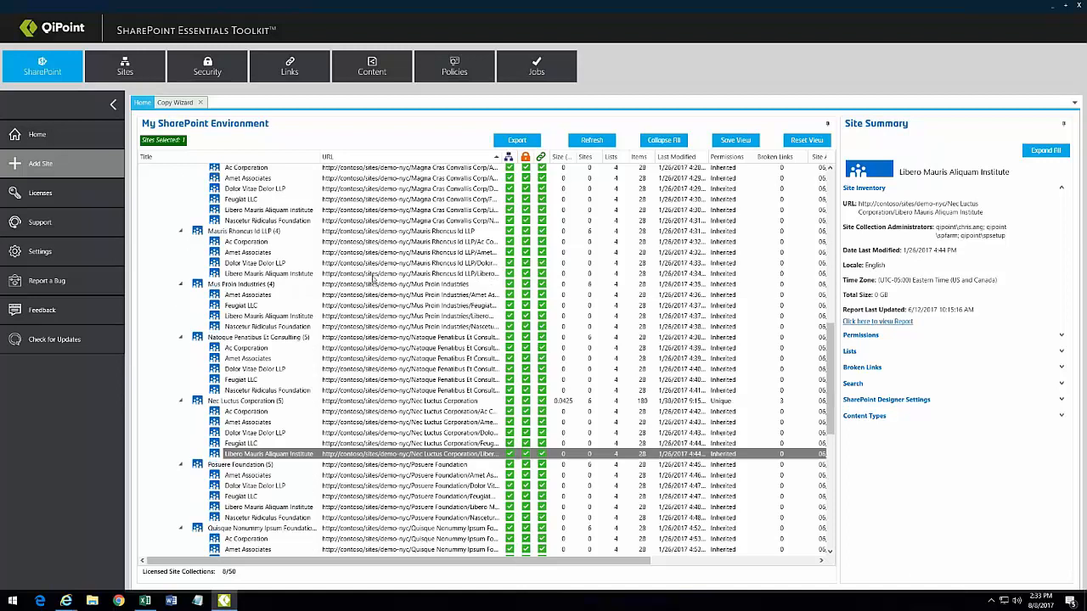
scroll(367, 265, "up", 13)
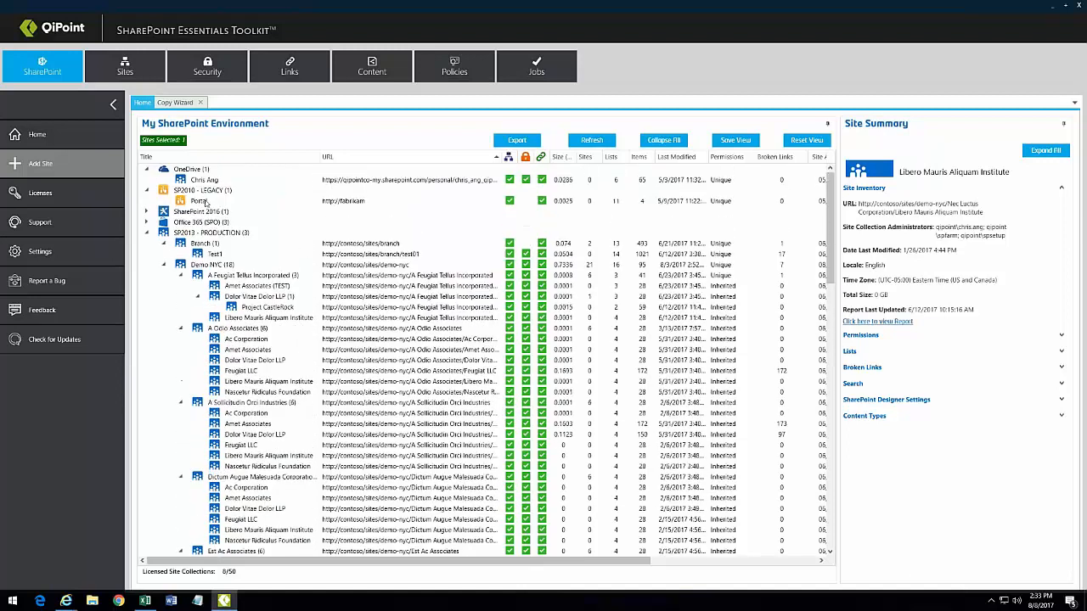
left_click(212, 265)
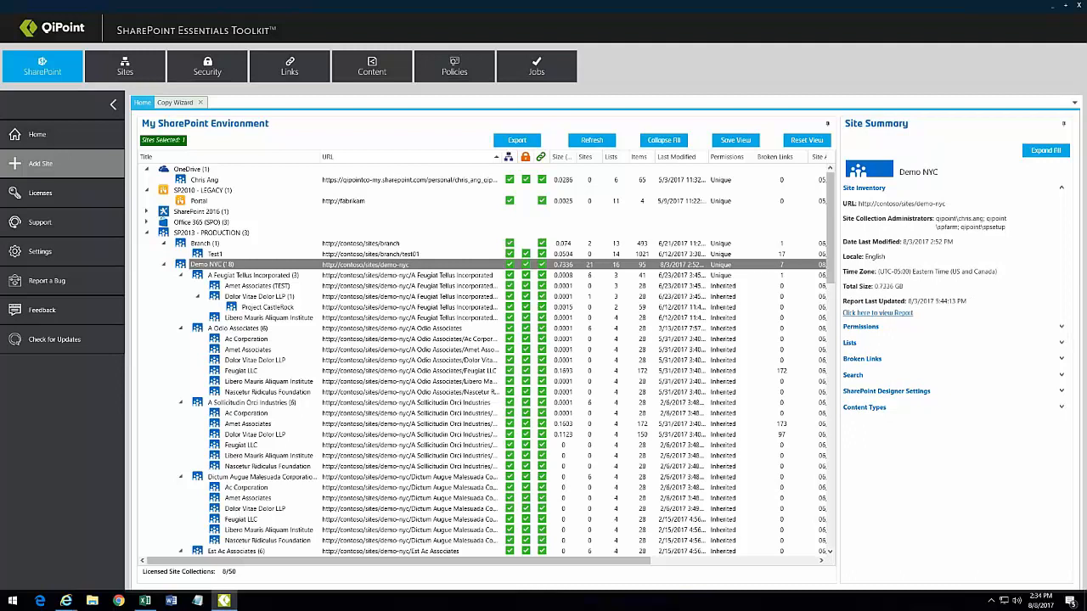
right_click(225, 265)
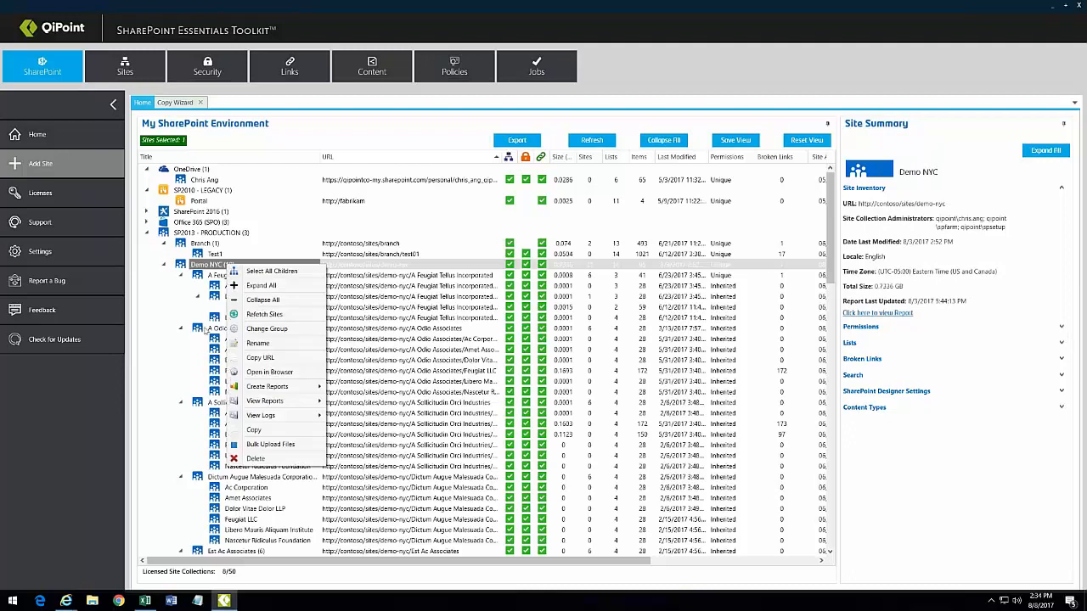
left_click(270, 271)
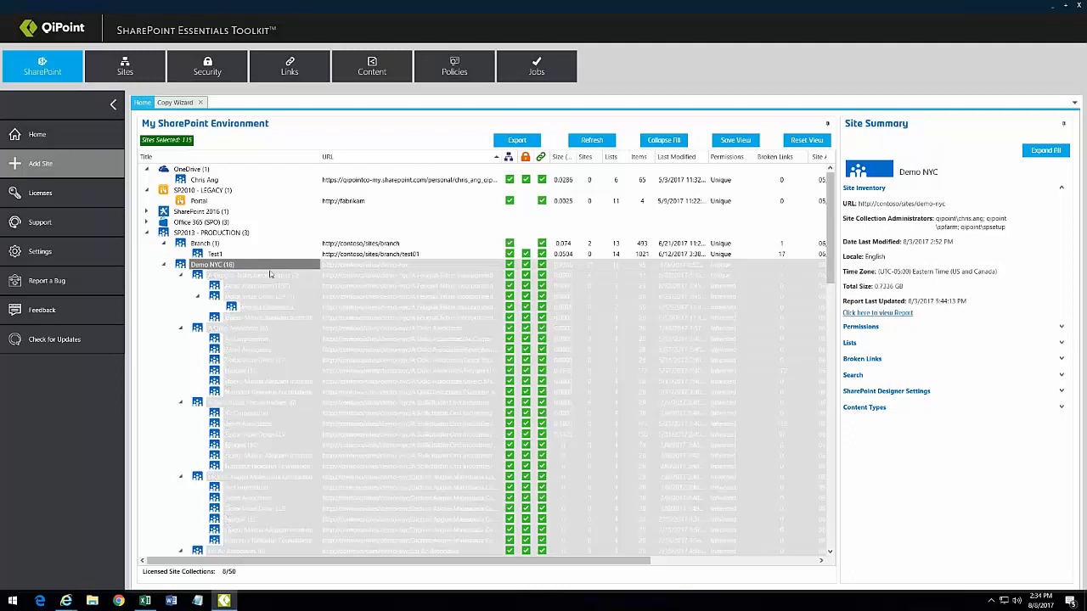
right_click(313, 330)
mouse_move(336, 344)
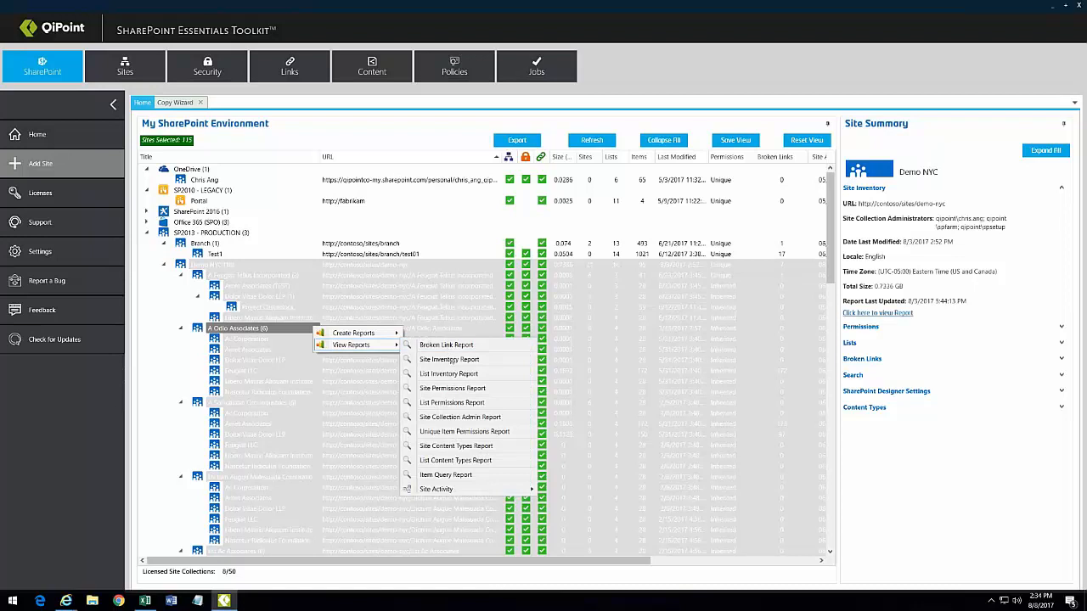
left_click(445, 360)
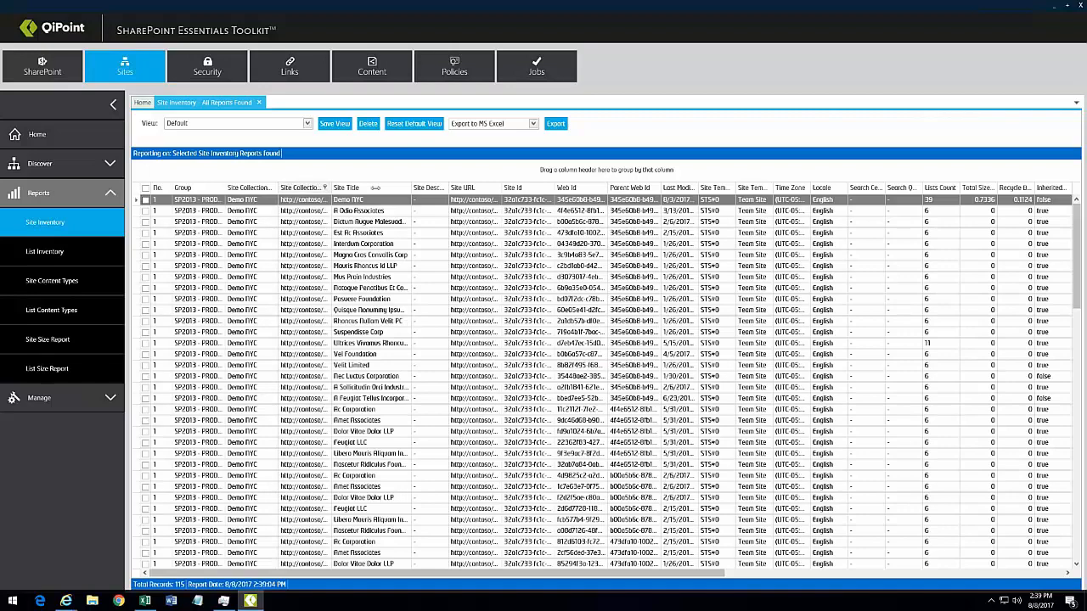
Step: Widen the Site Collection URL, Site URL and Enable SharePoint Designer columns
left_click_drag(375, 188, 406, 187)
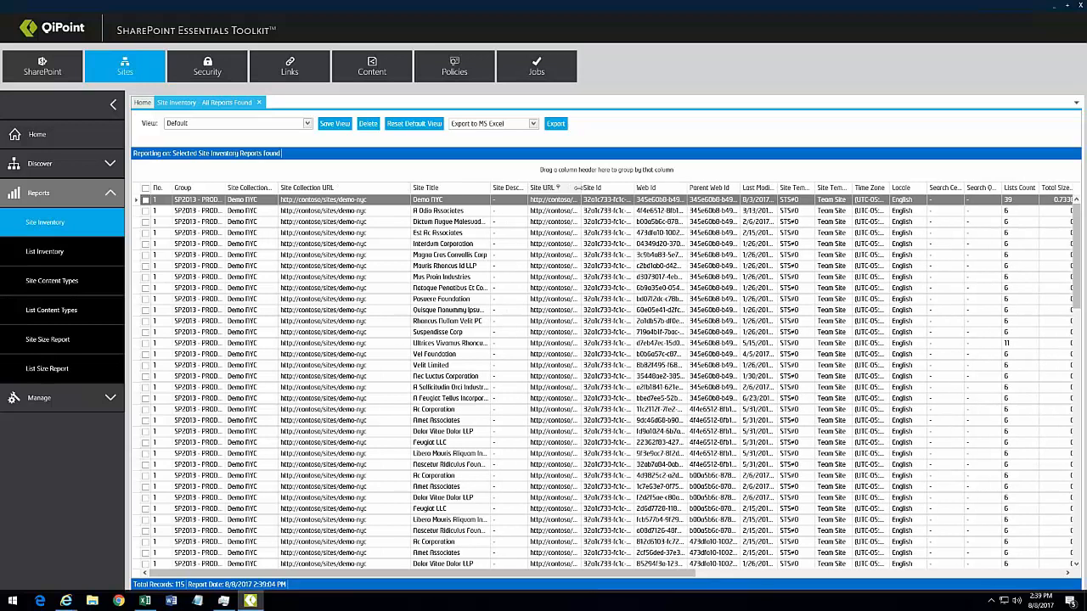
left_click_drag(577, 188, 747, 188)
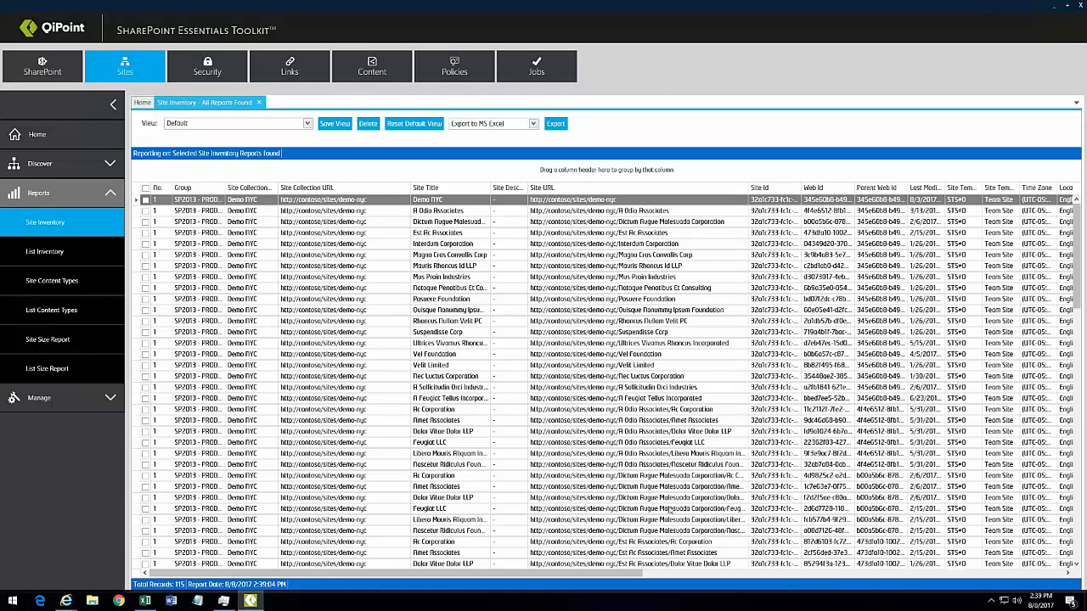
left_click(716, 579)
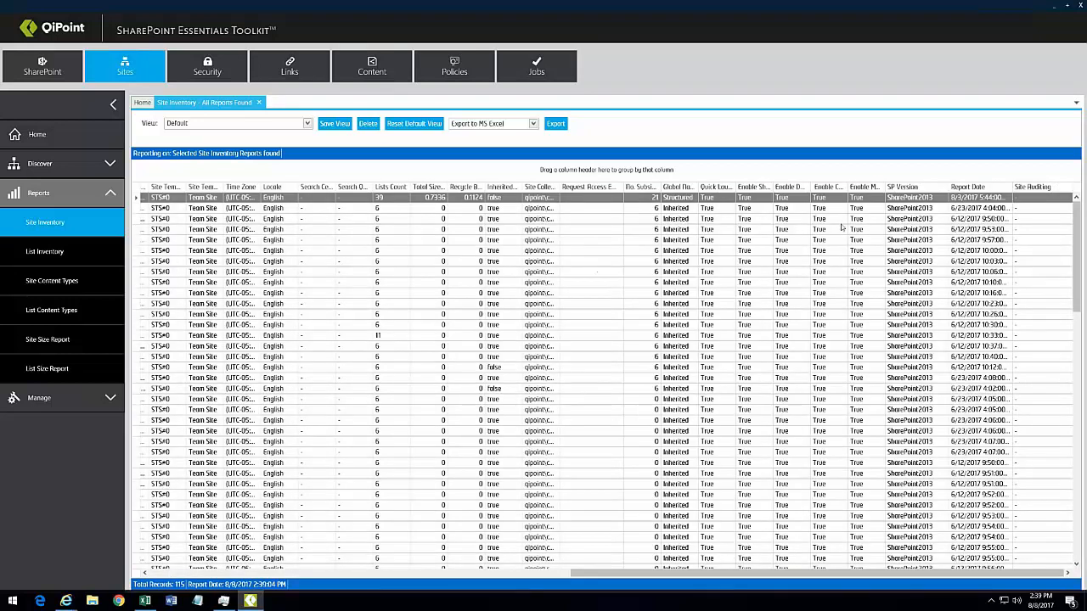
left_click_drag(774, 186, 835, 186)
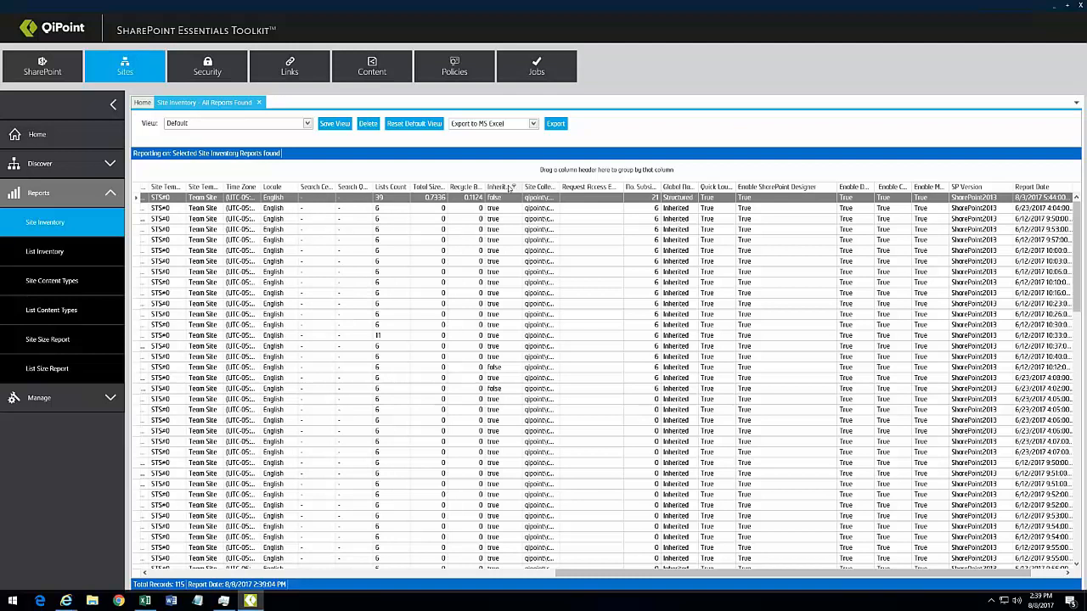
Step: Group by Inherited Permissions, remove that grouping, and return to the Home environment tree
left_click_drag(503, 188, 510, 172)
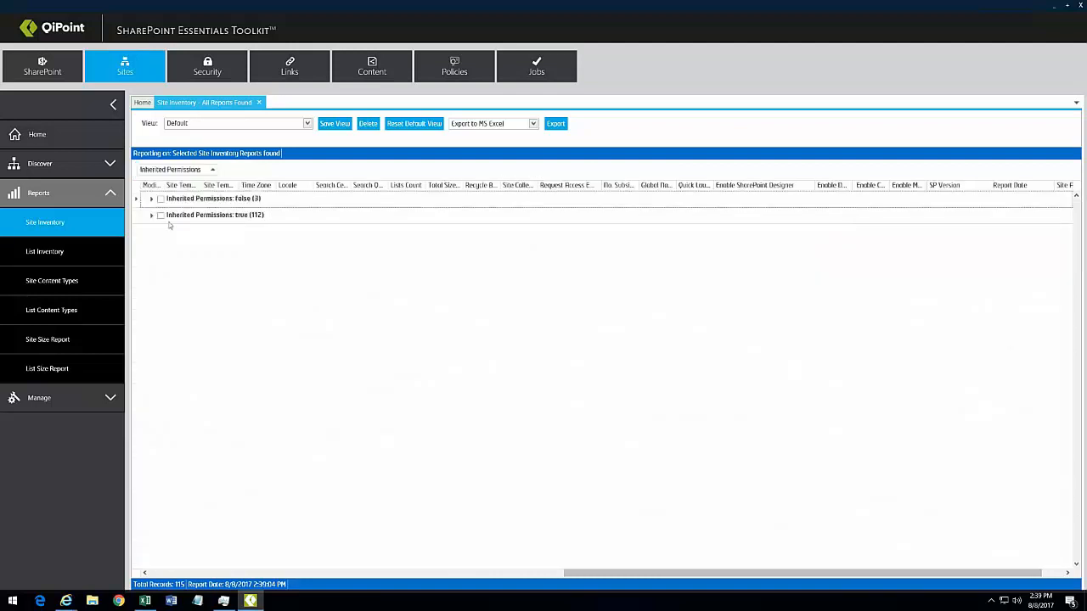
left_click_drag(196, 169, 458, 186)
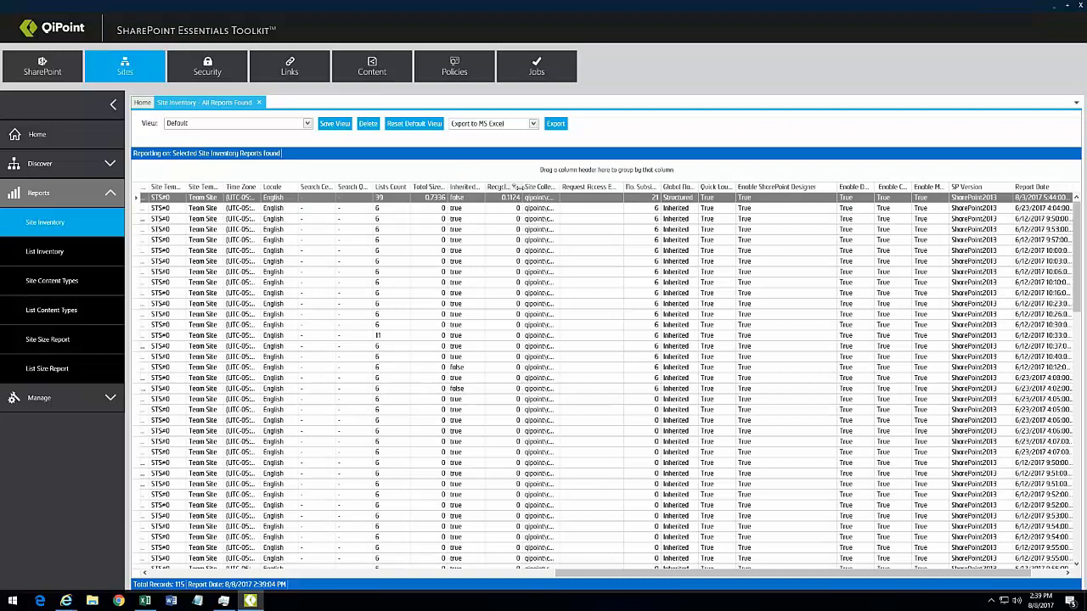
left_click(141, 102)
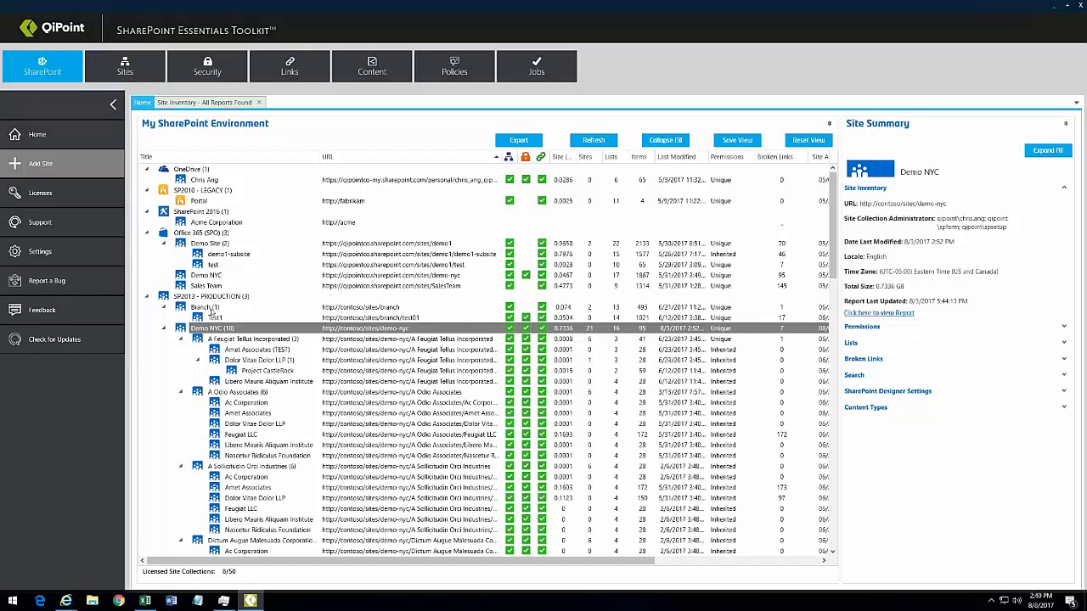
Step: Select 30 sites from Demo NYC through the Nec Luctus Corporation subsites
scroll(290, 379, "down", 4)
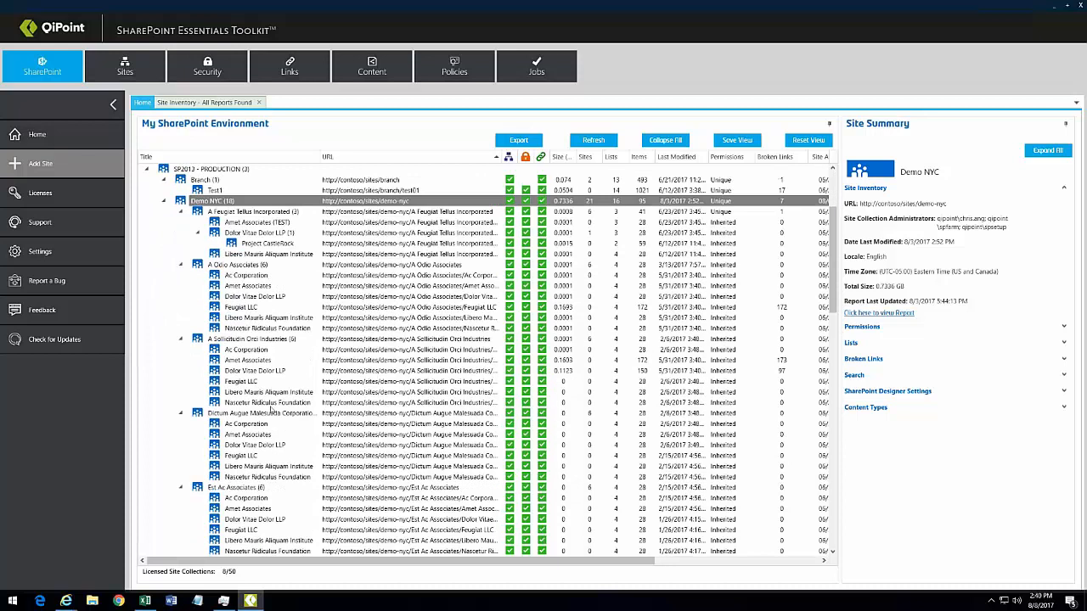
left_click(260, 477, "shift")
scroll(333, 416, "down", 15)
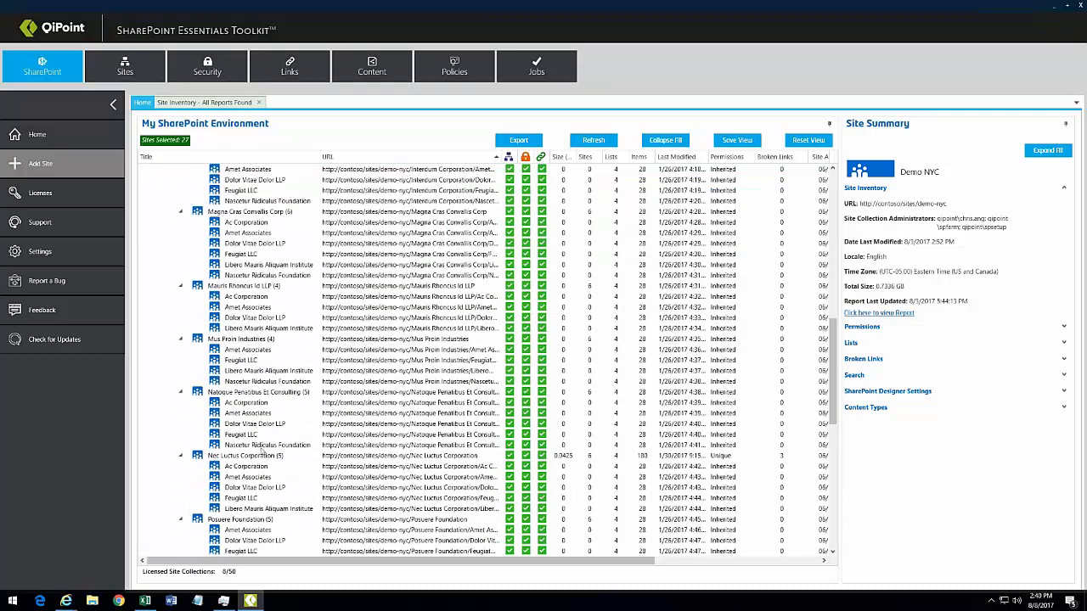
left_click(262, 456, "ctrl")
left_click(255, 467, "ctrl")
left_click(257, 478, "ctrl")
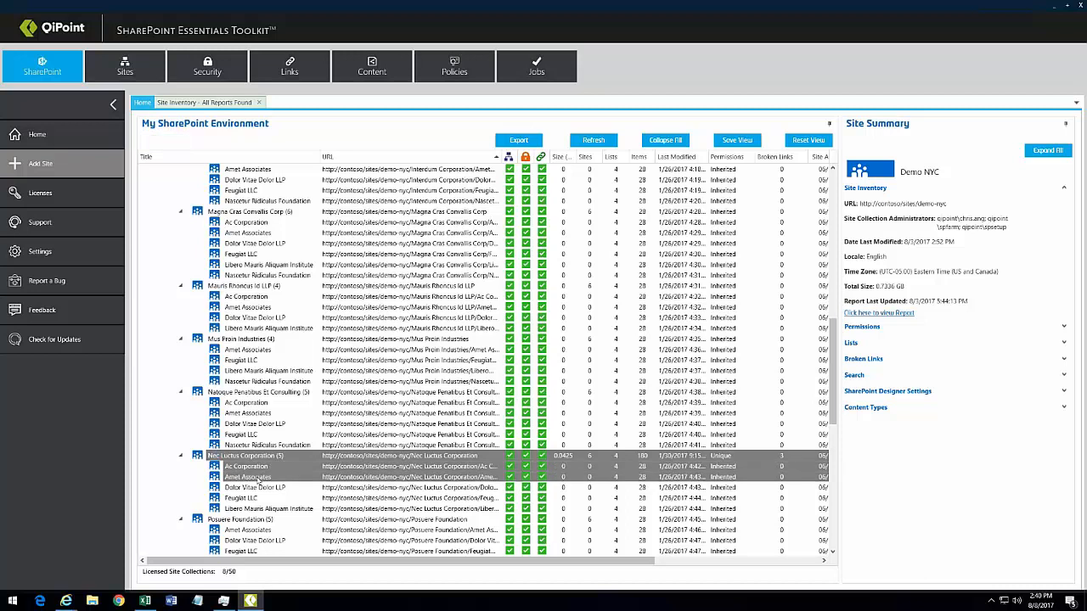
left_click(259, 488, "ctrl")
left_click(253, 498, "ctrl")
left_click(253, 508, "ctrl")
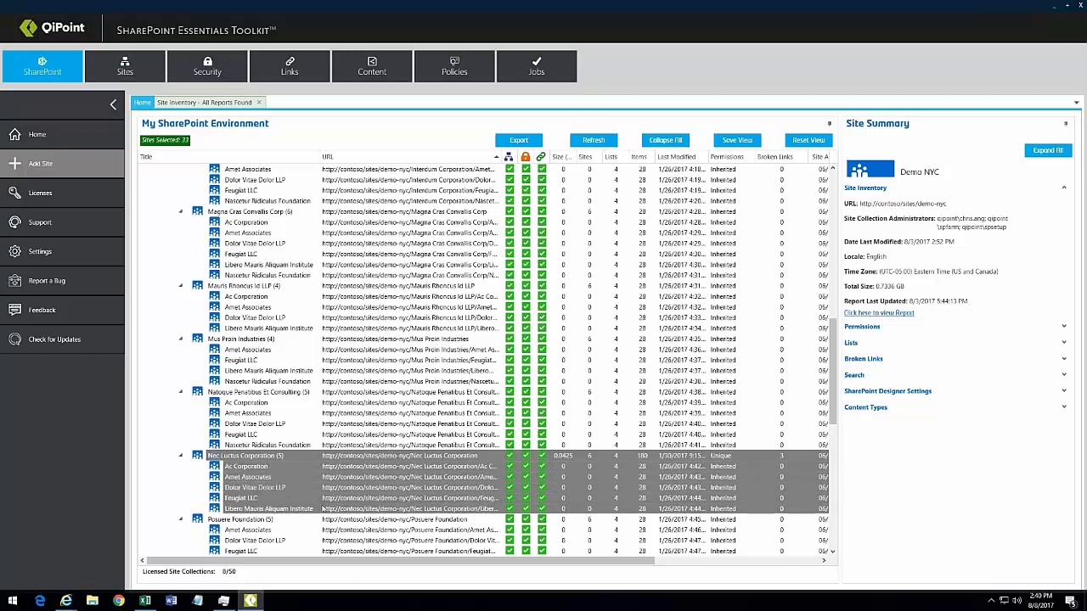
Step: Launch Create Reports > Check User Permissions for the selected sites
right_click(279, 487)
mouse_move(303, 494)
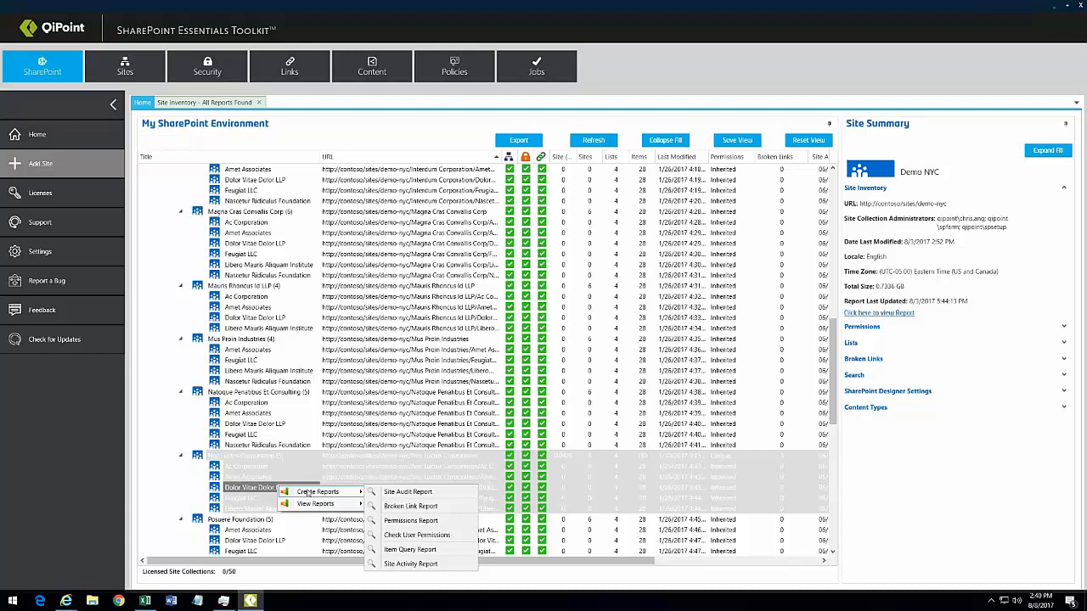
left_click(426, 536)
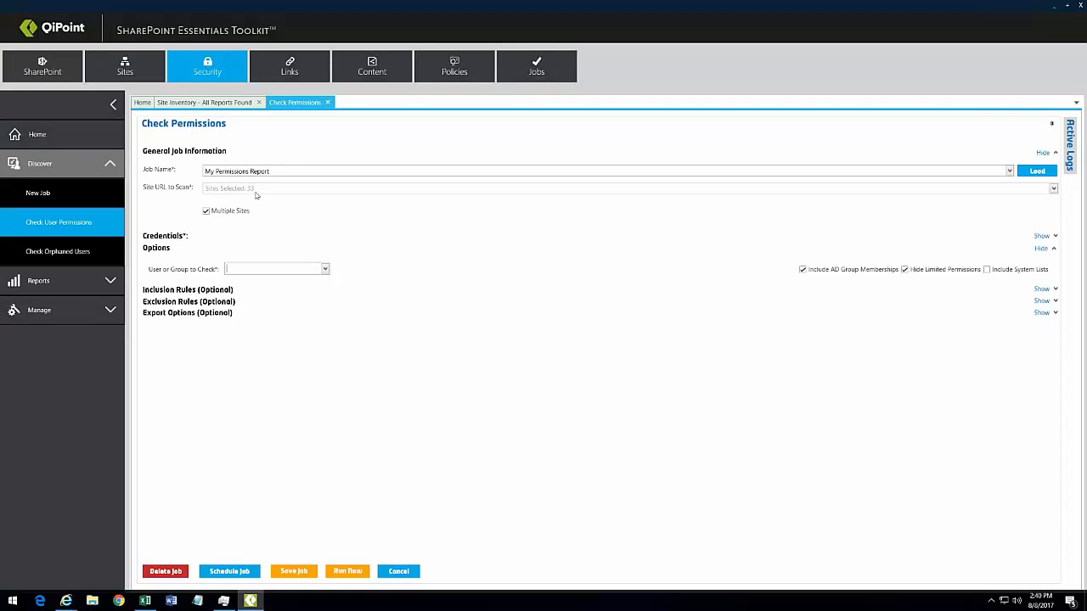
Step: Name the job after the user's permissions across ABC Sites and set that user as the account to check
left_click_drag(286, 171, 135, 177)
left_click(254, 269)
left_click(254, 313)
left_click(223, 171)
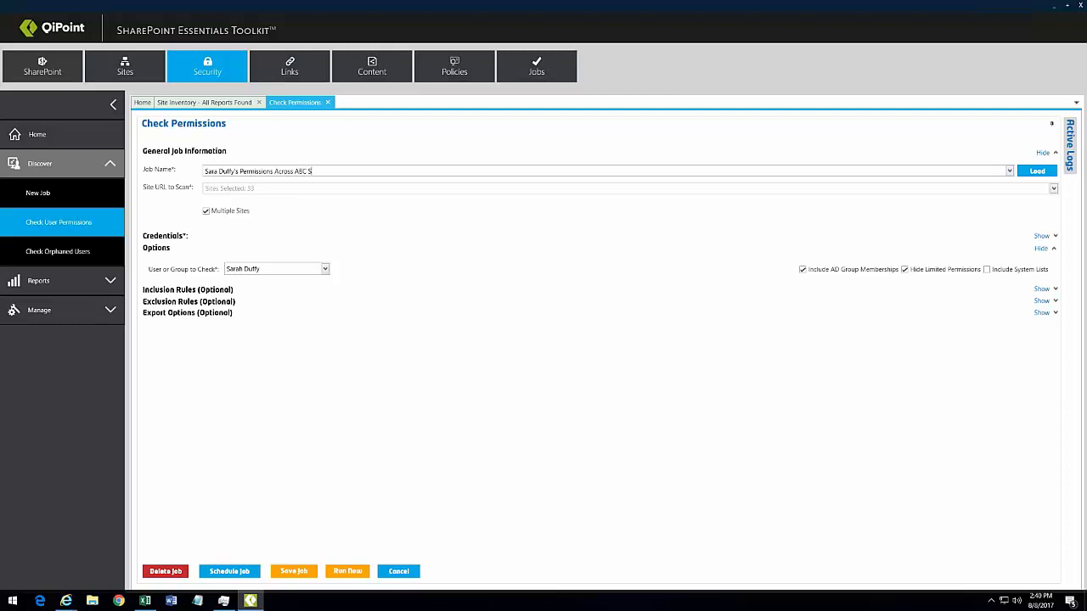
Step: Run the permissions check job now, widen the scan log's Message column, and return to the site inventory
left_click(357, 575)
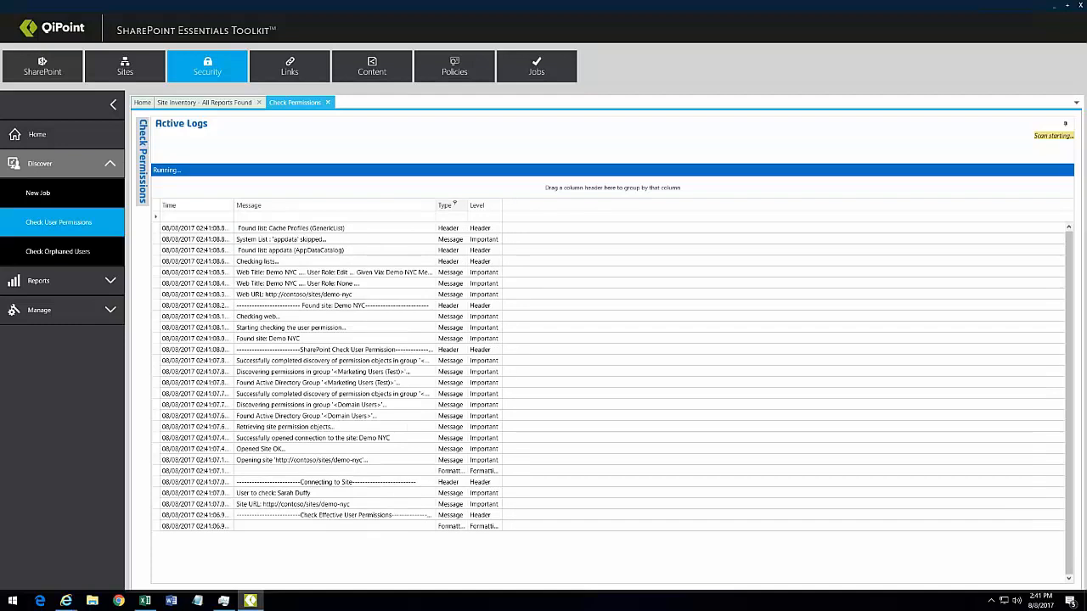
left_click_drag(436, 206, 679, 205)
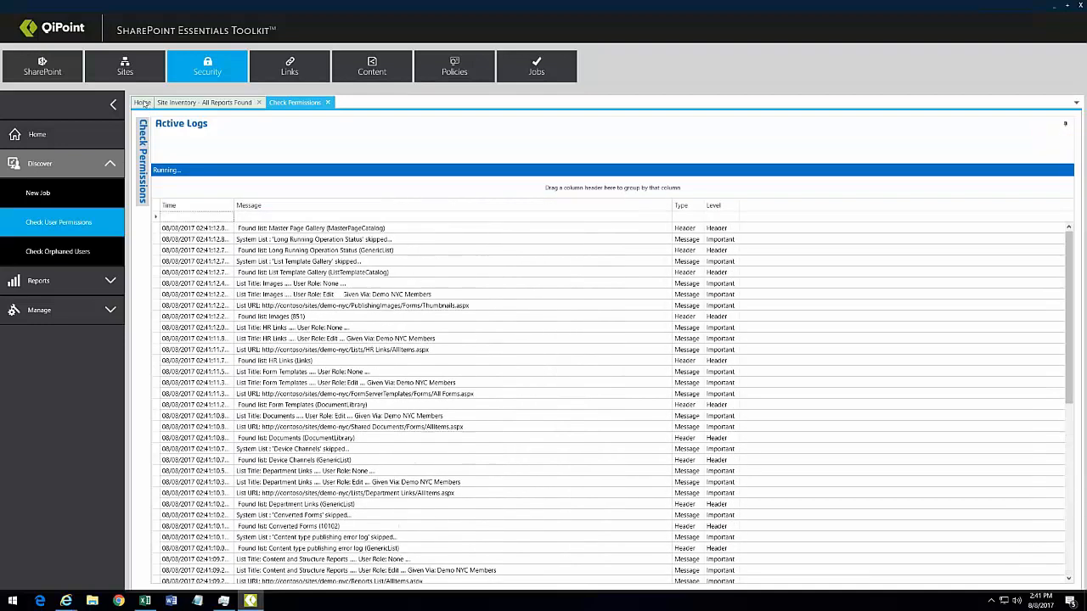
left_click(142, 102)
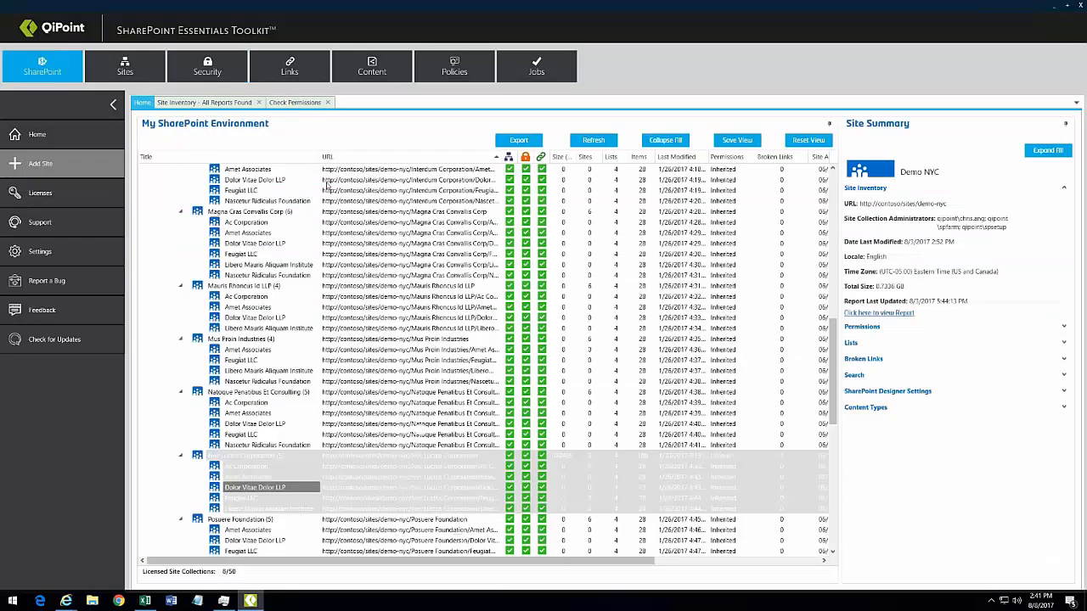
Step: Select the Demo NYC site under the Branch site collection to show its summary
left_click(329, 371)
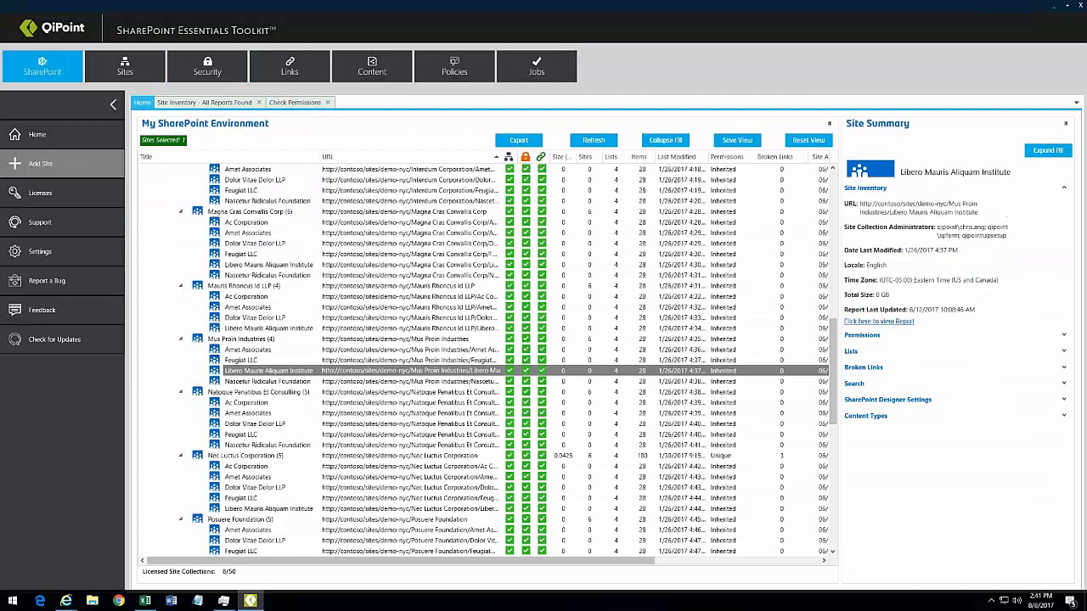
left_click(834, 185)
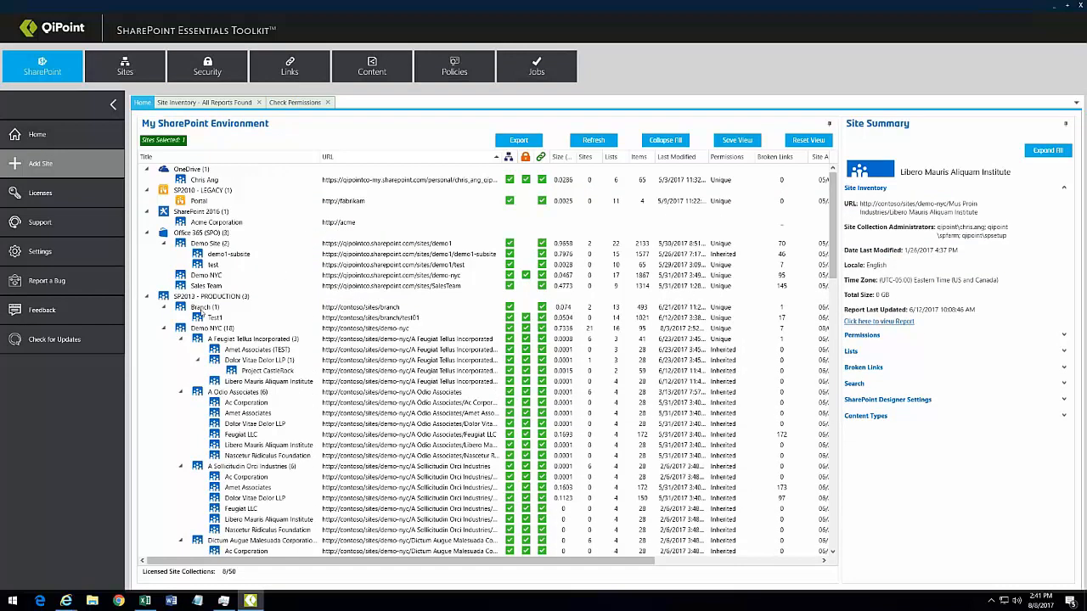
left_click(204, 308)
left_click(226, 328)
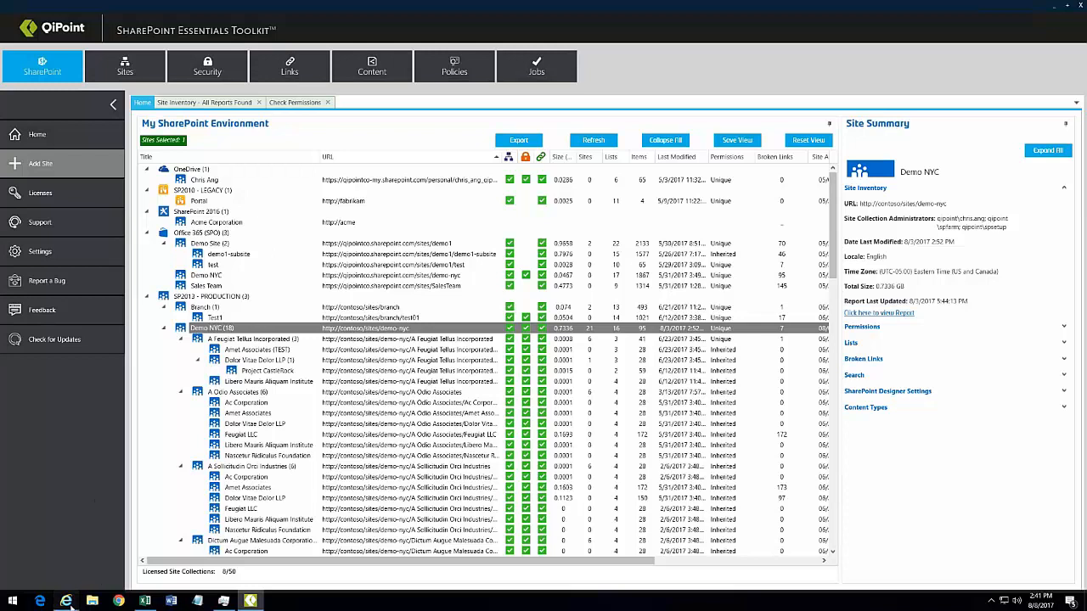
Step: Bring the Demo NYC browser window forward and put the home page into edit mode
mouse_move(66, 600)
left_click(58, 556)
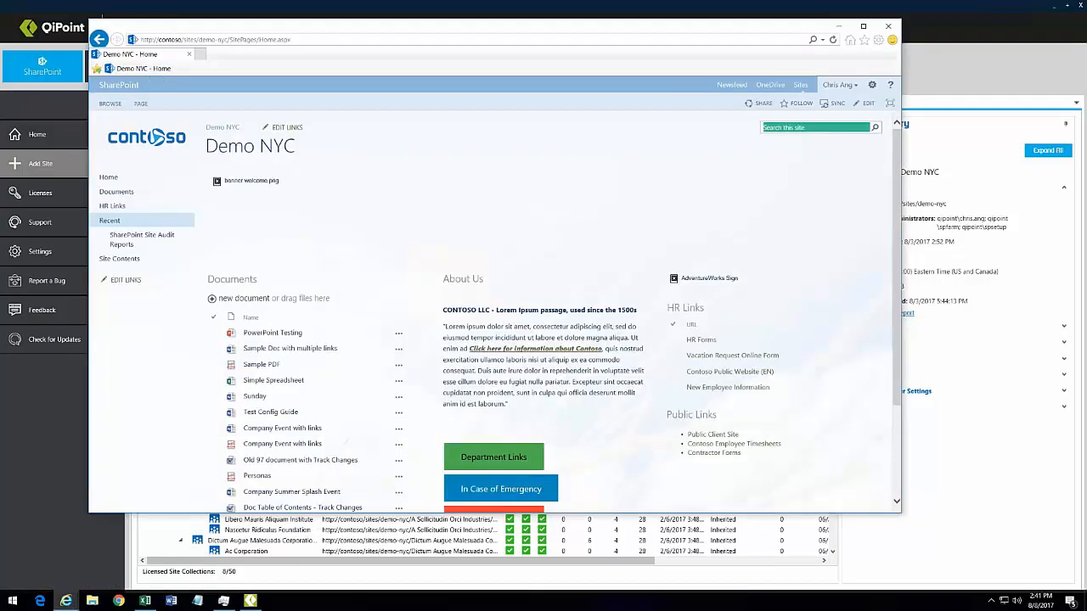
left_click(864, 103)
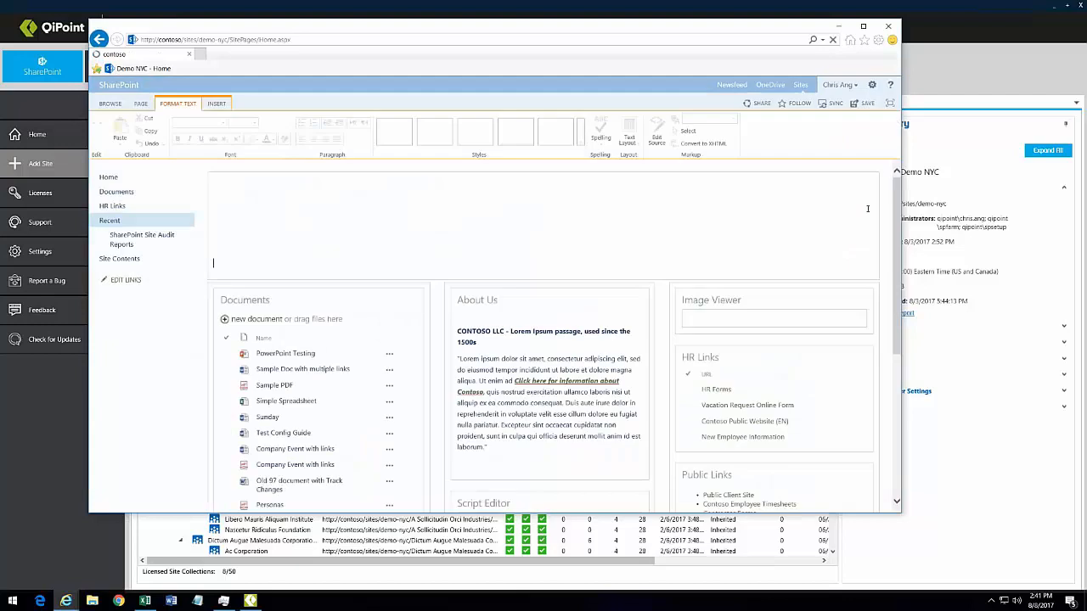
Step: Edit the Script Editor web part and show its snippet code for the link buttons
scroll(675, 319, "down", 5)
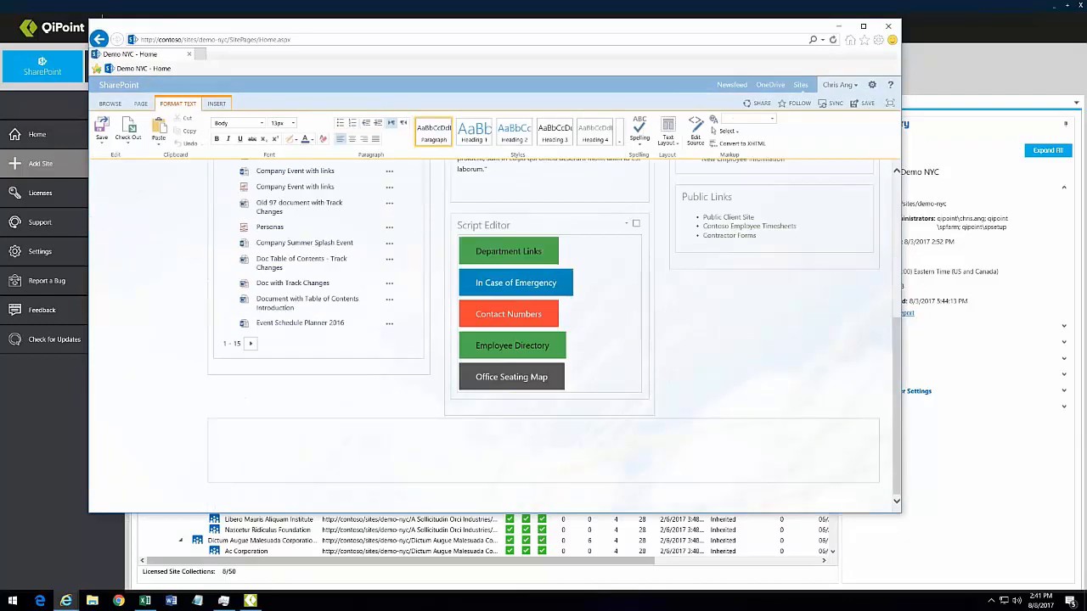
left_click(626, 224)
left_click(595, 274)
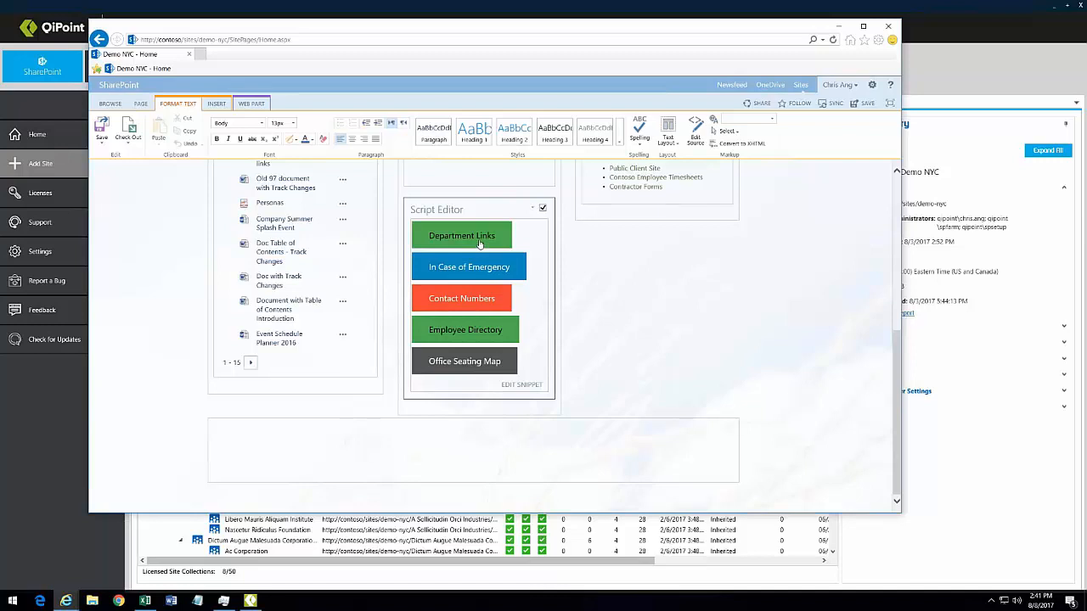
left_click(518, 387)
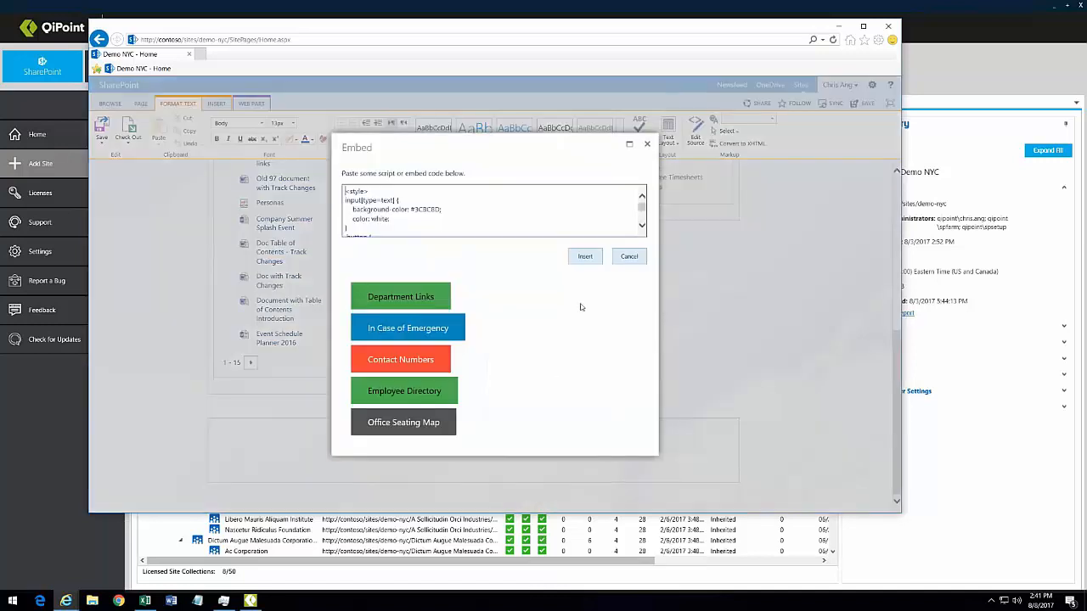
Step: Select the first button's input markup in the embed code, then close the code unchanged
scroll(643, 227, "down", 10)
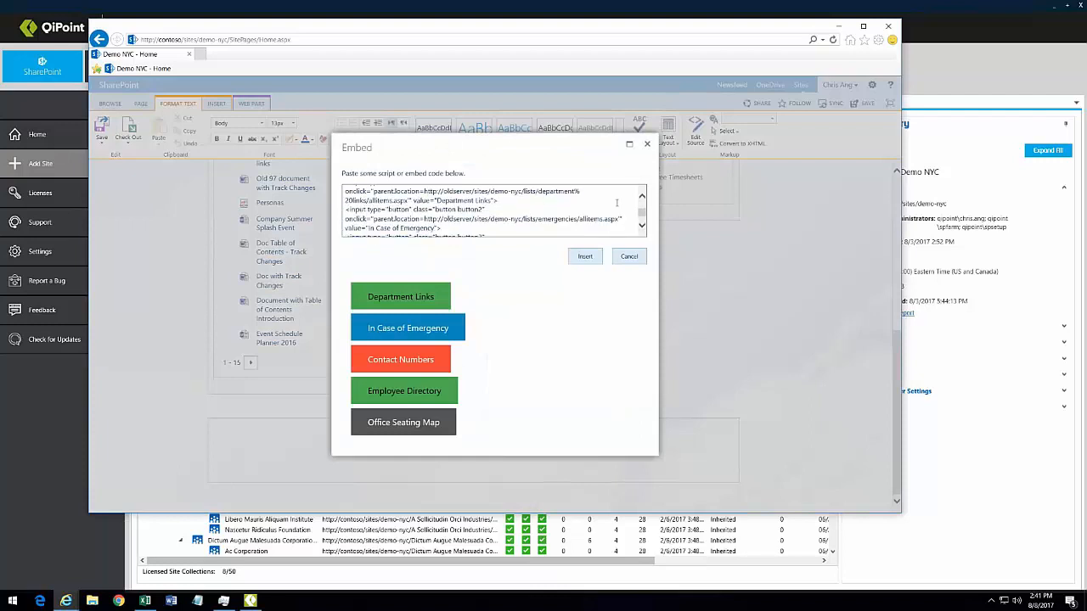
left_click(643, 195)
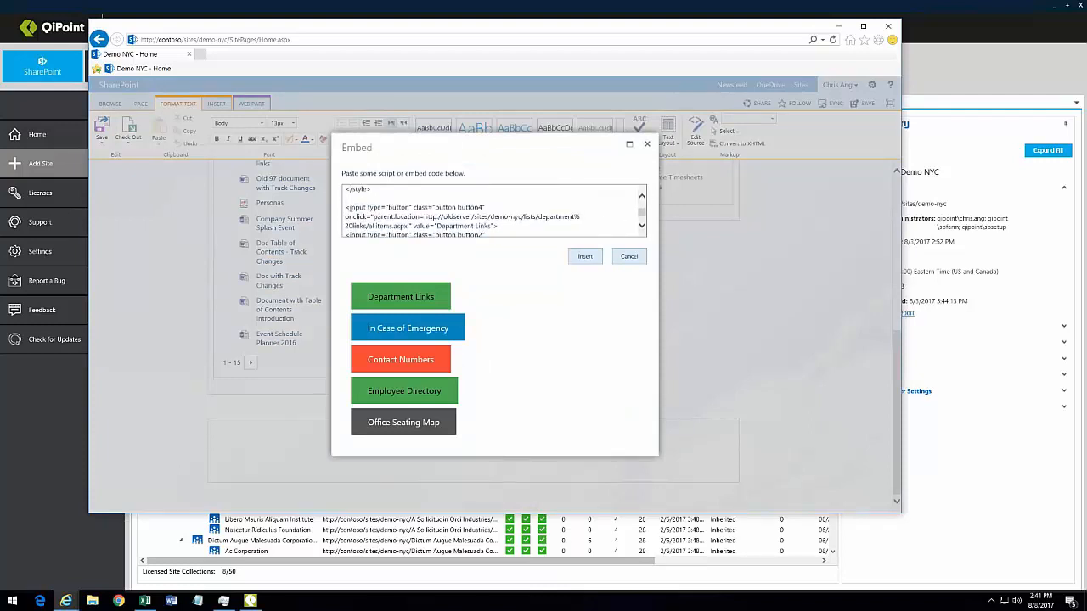
left_click_drag(347, 207, 419, 218)
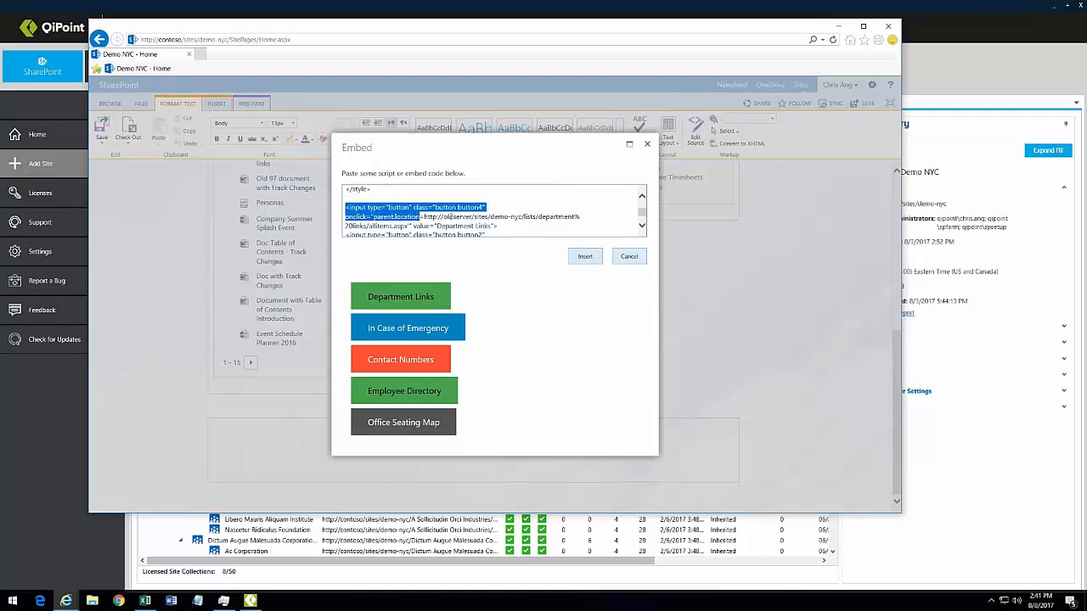
left_click(629, 257)
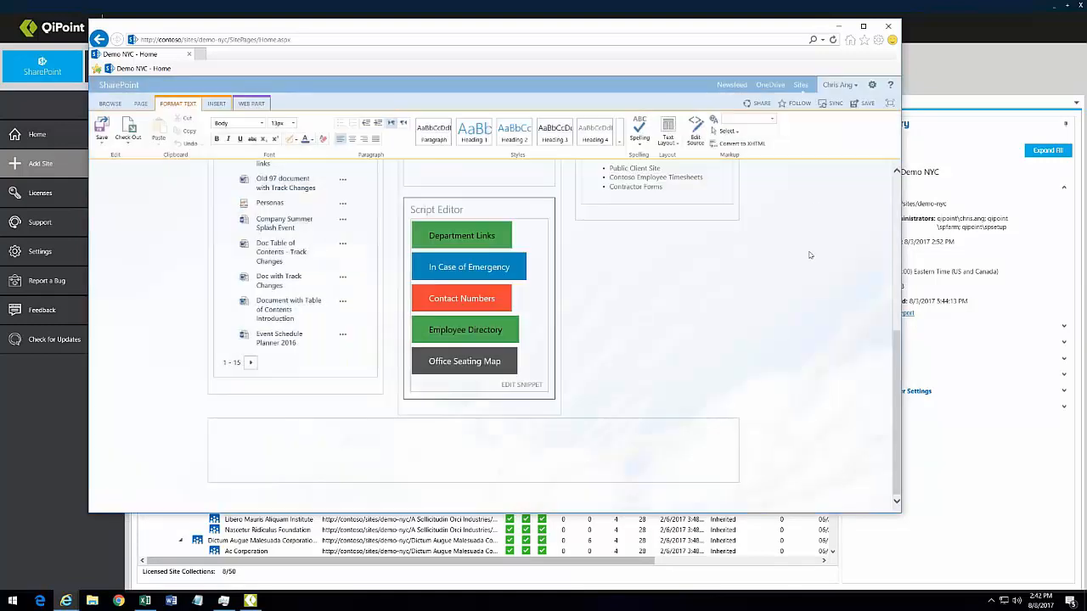
Step: Stop editing the Demo NYC page without saving and return to the toolkit window
left_click(105, 148)
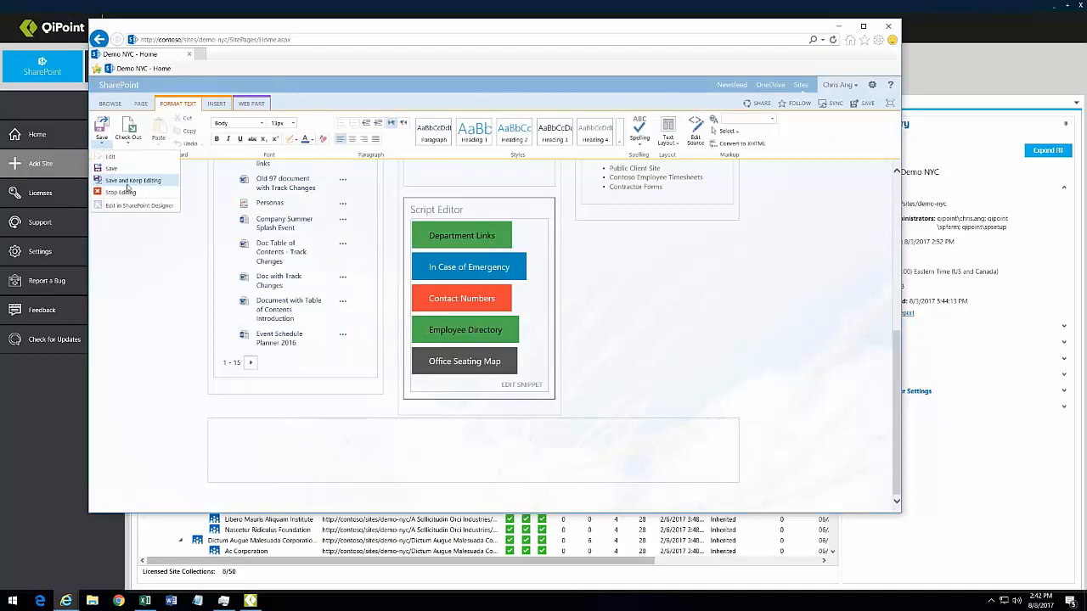
left_click(136, 197)
left_click(502, 310)
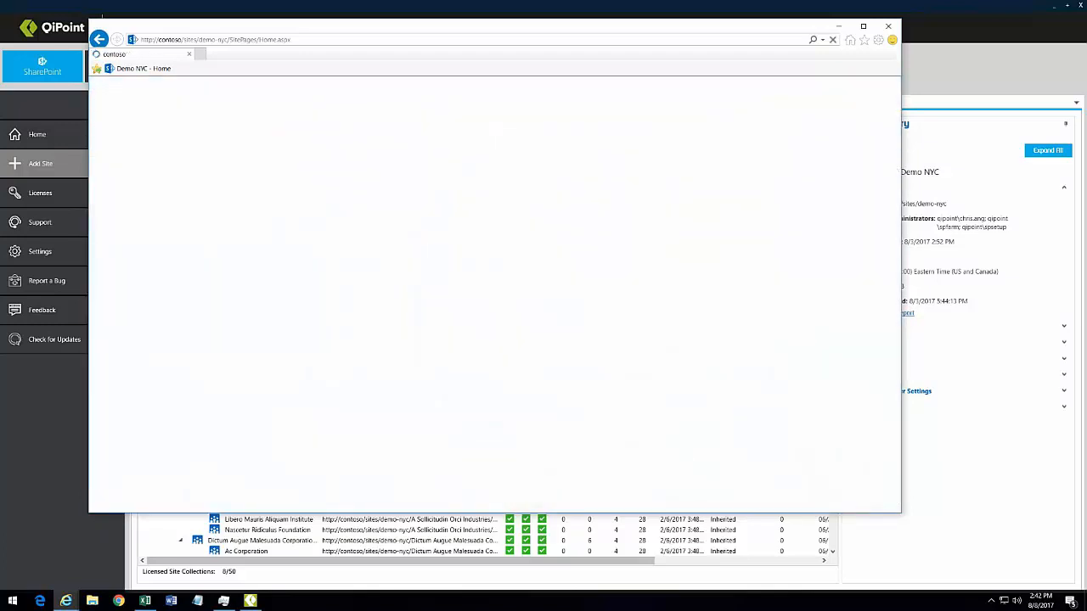
left_click(102, 144)
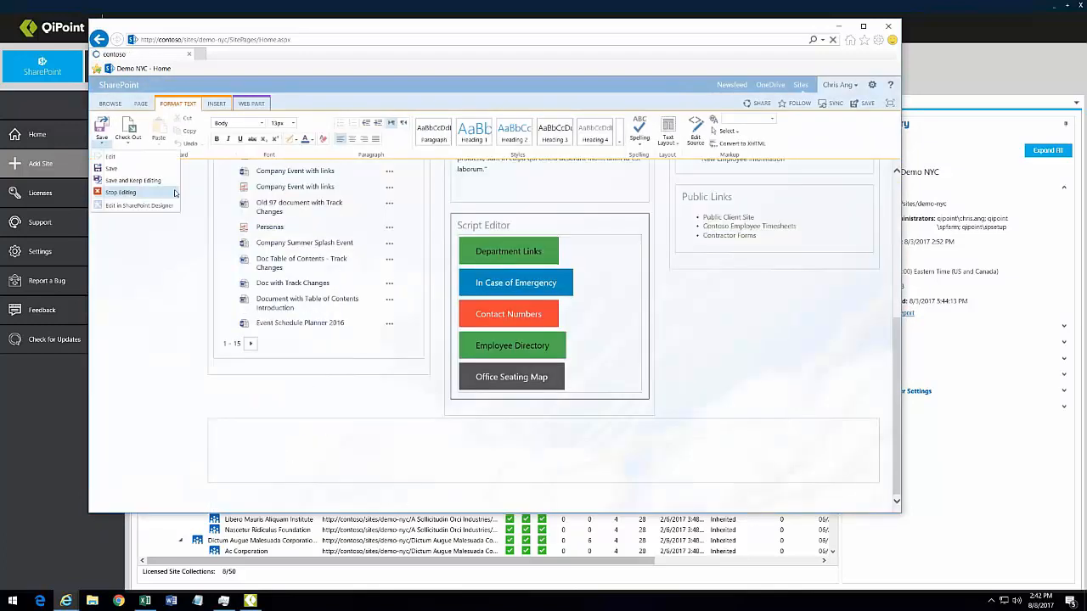
left_click(120, 192)
left_click(503, 309)
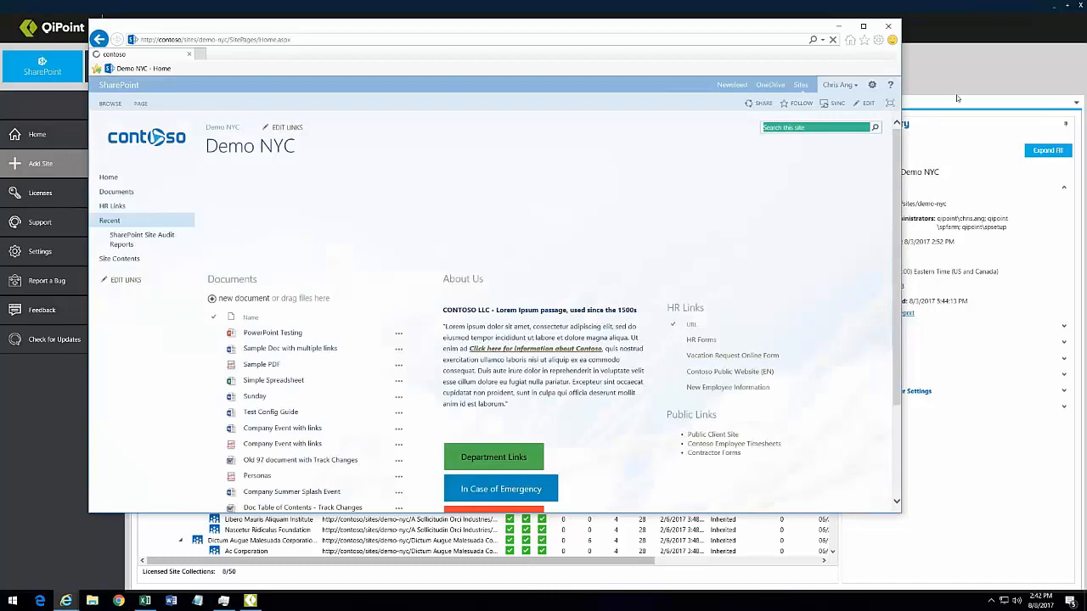
left_click(962, 84)
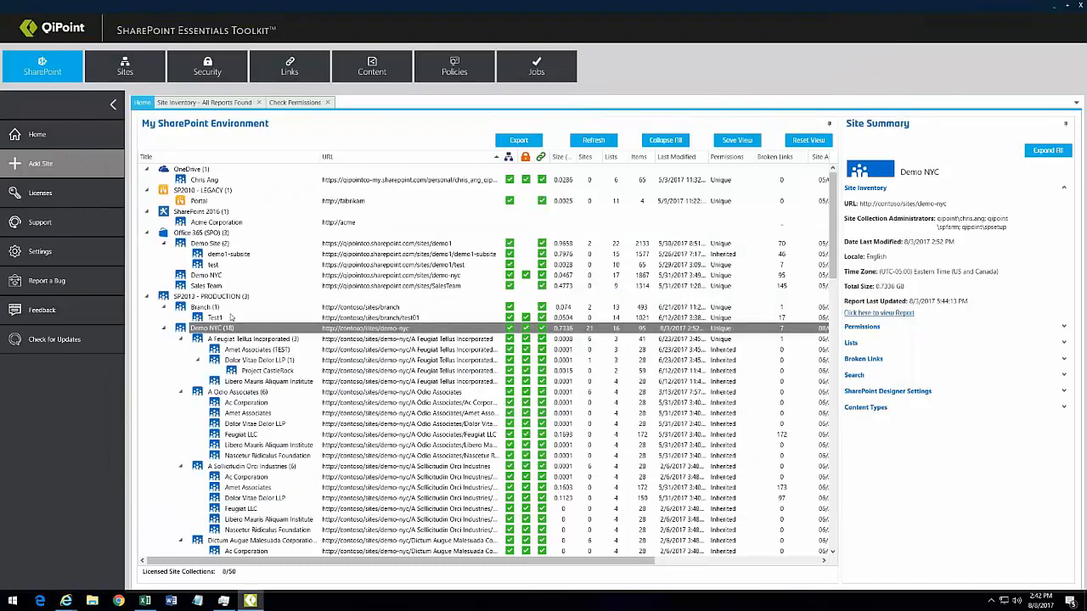
Step: Create an Item Query Report for Demo NYC and open its query field list
right_click(234, 328)
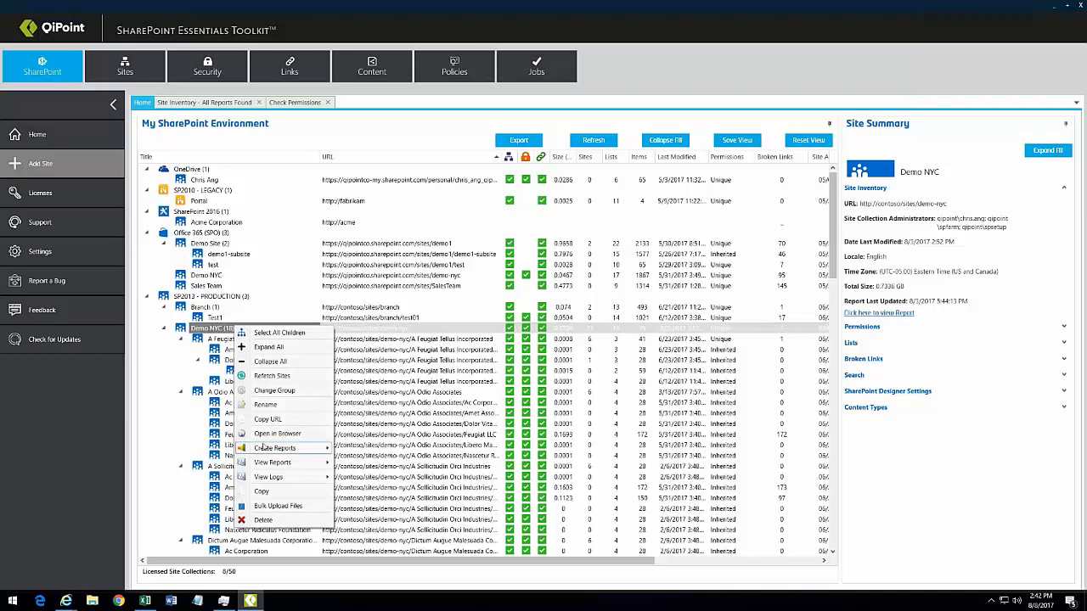
mouse_move(276, 450)
left_click(377, 506)
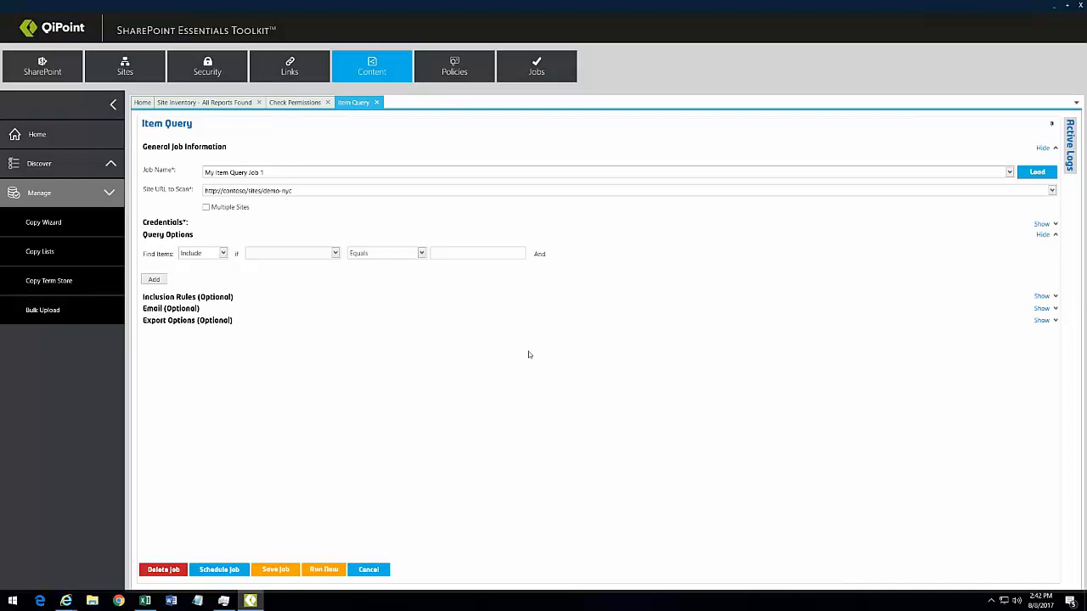
left_click(335, 254)
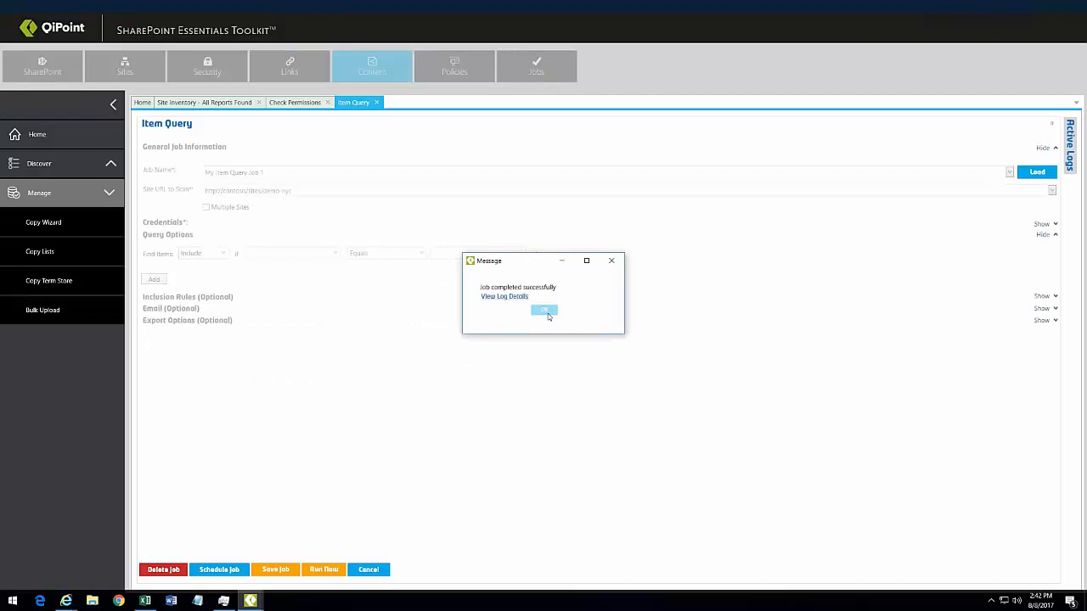
Step: Set the query to find items whose File Content contains the pasted button snippet
left_click(544, 311)
left_click(336, 253)
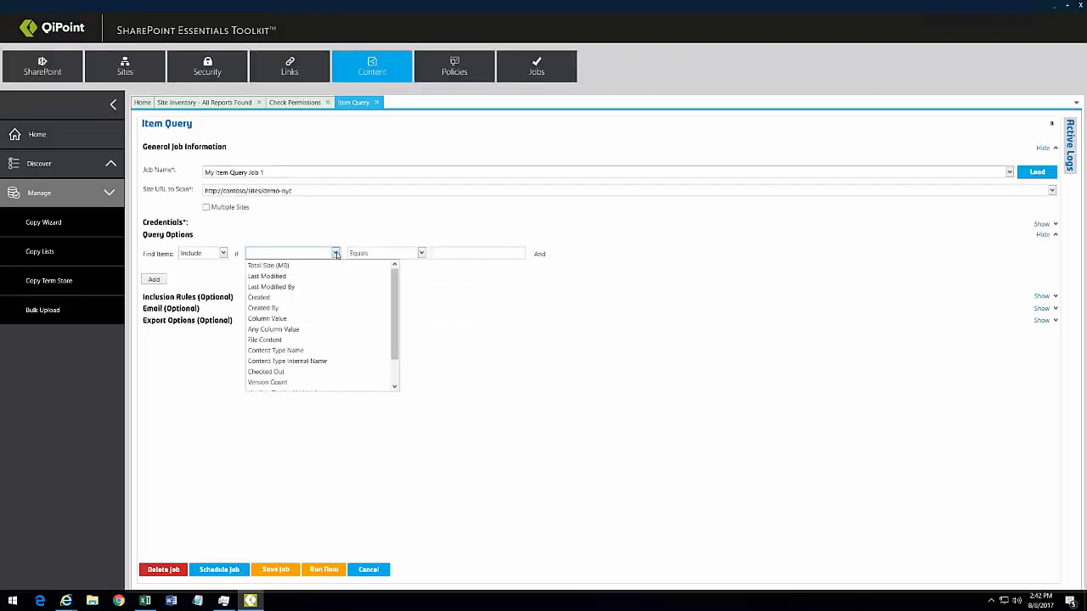
scroll(280, 302, "down", 2)
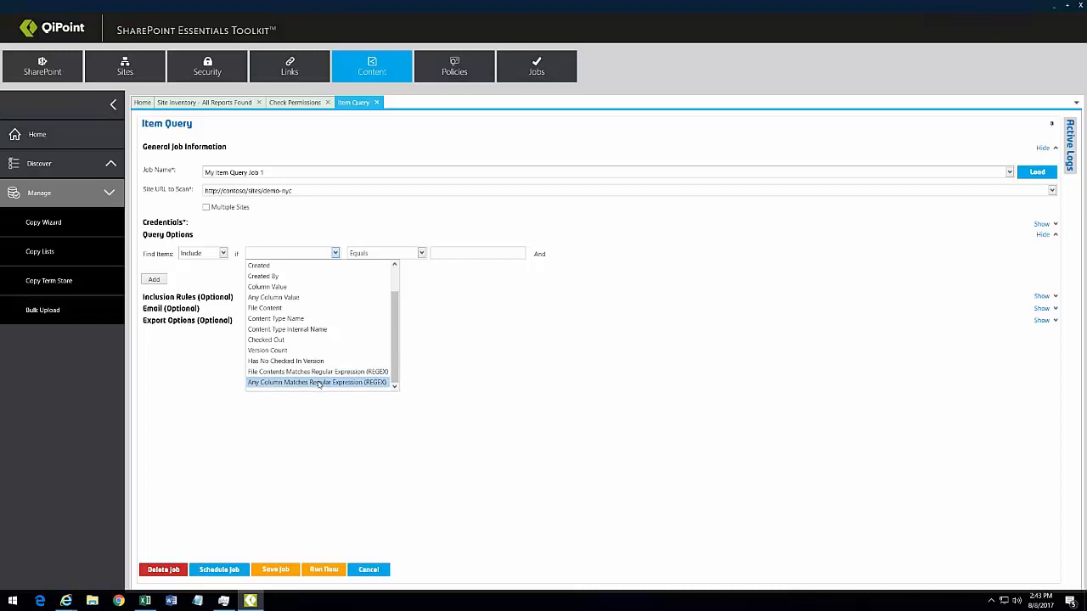
scroll(396, 278, "up", 1)
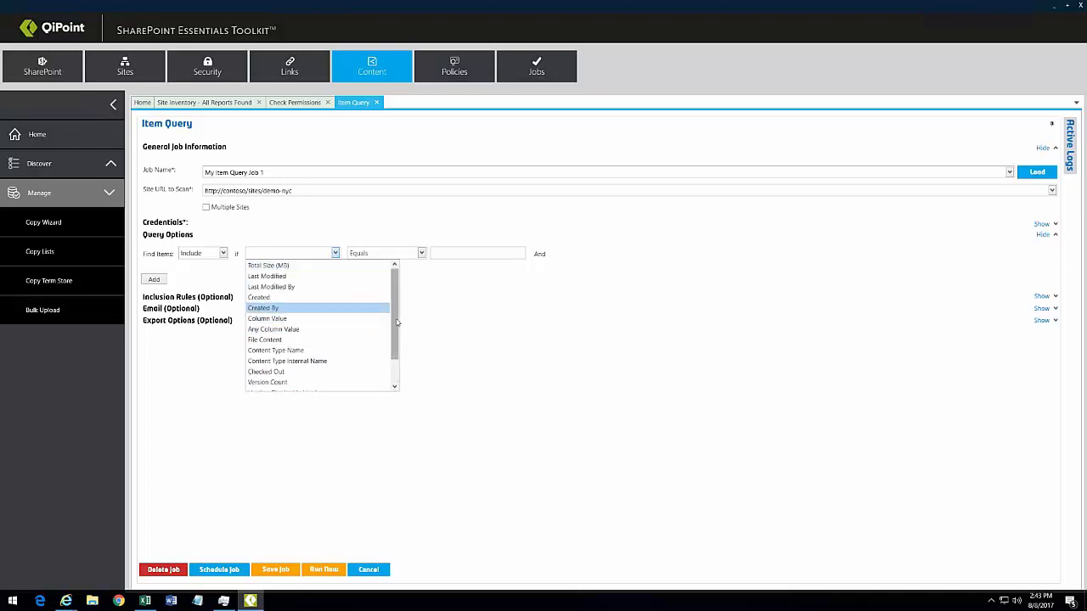
scroll(397, 323, "down", 1)
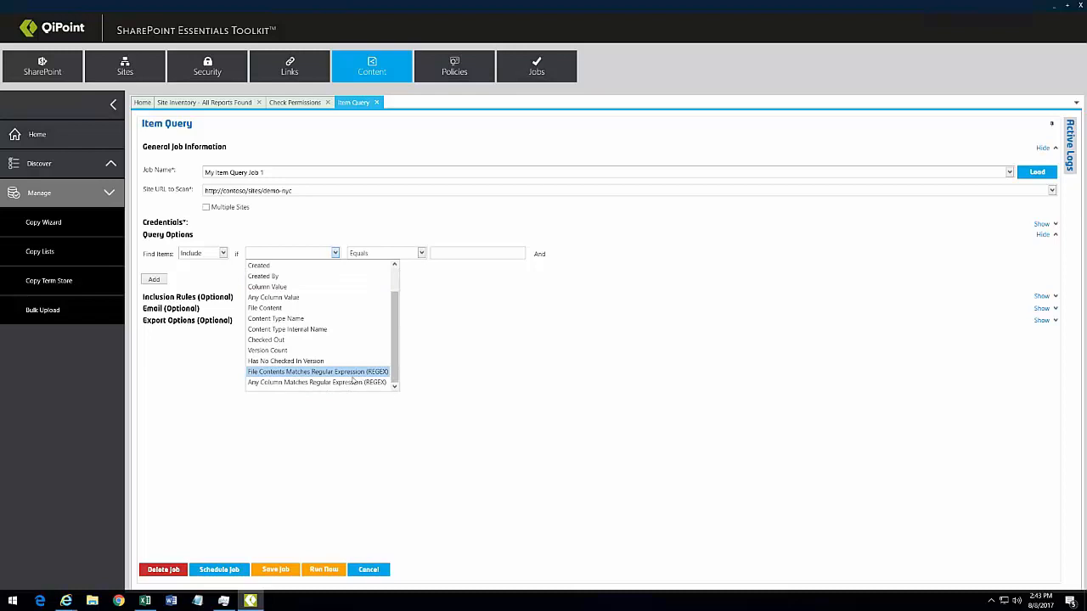
left_click(281, 308)
left_click(442, 256)
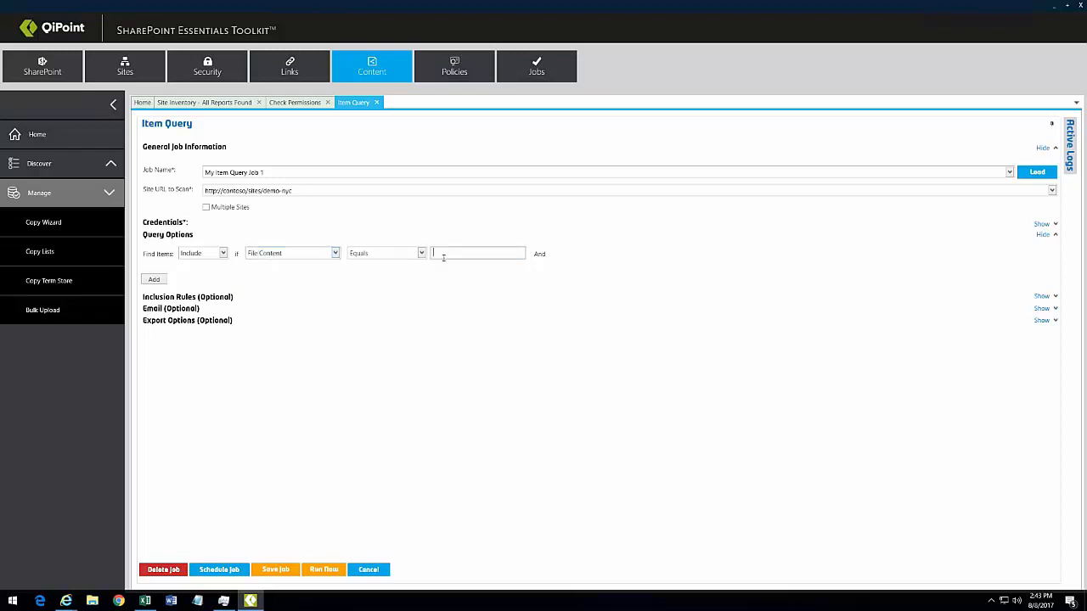
key("ctrl+v")
left_click(421, 253)
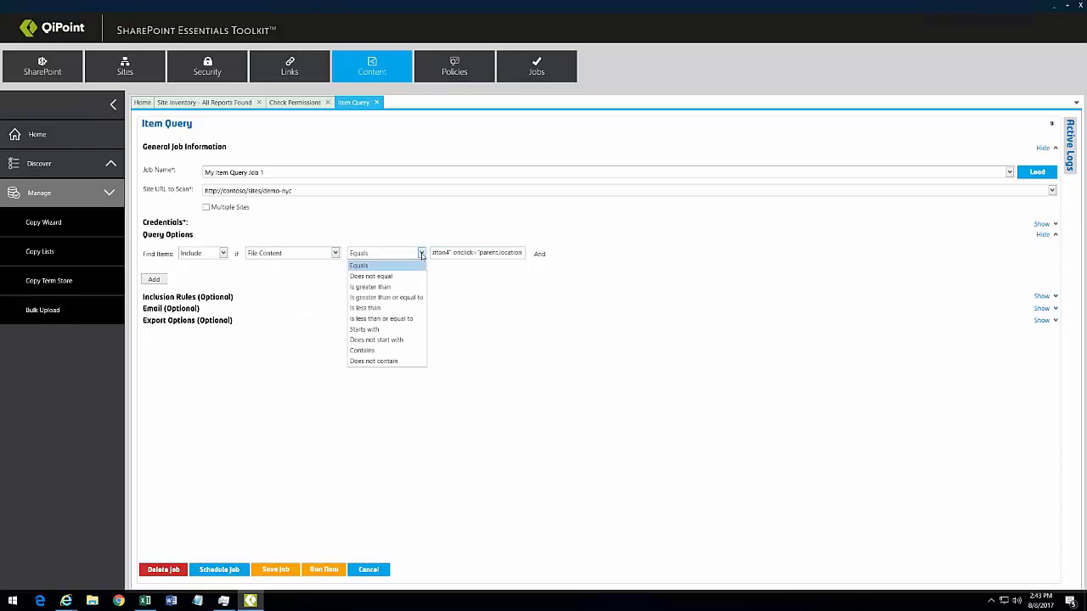
left_click(371, 350)
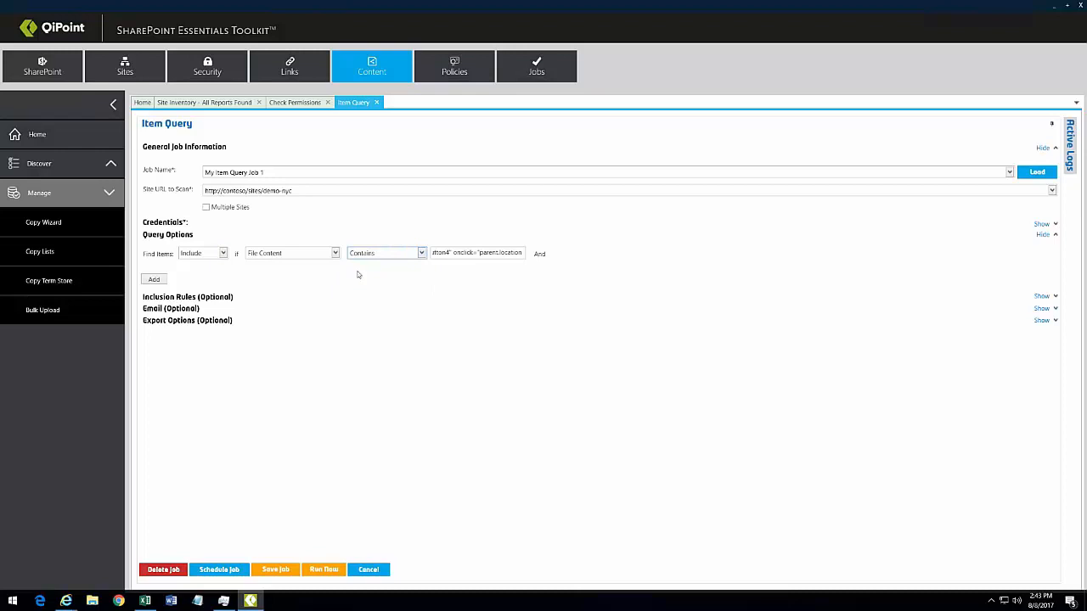
Step: Limit the query to the Site Pages list under Inclusion Rules, checking the name against the site address
left_click(179, 298)
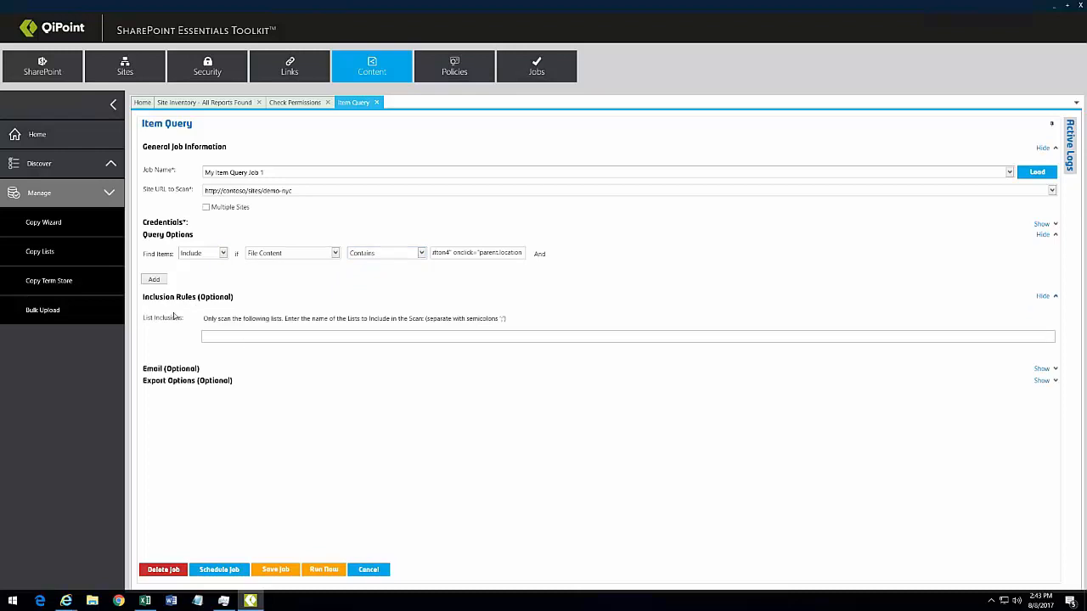
left_click(241, 337)
type("Site Pages")
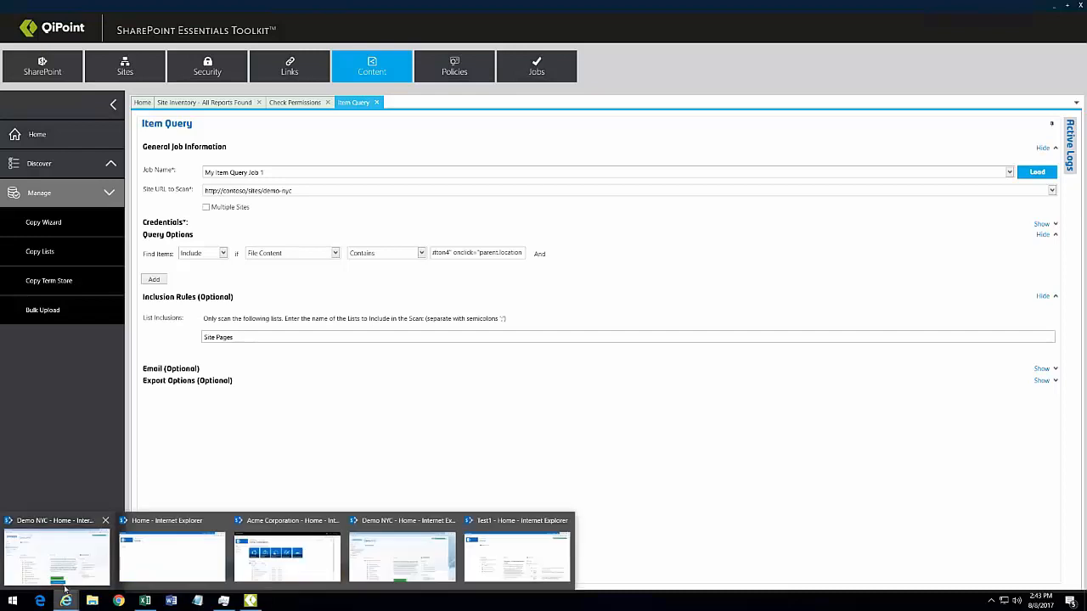
left_click(56, 556)
left_click(237, 47)
double_click(242, 40)
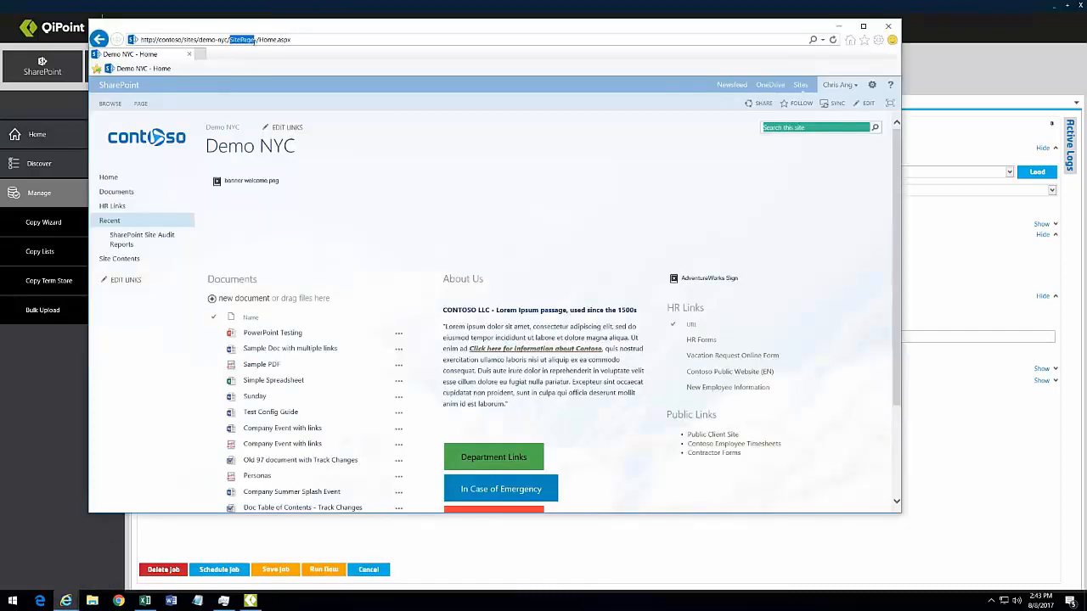
left_click(401, 138)
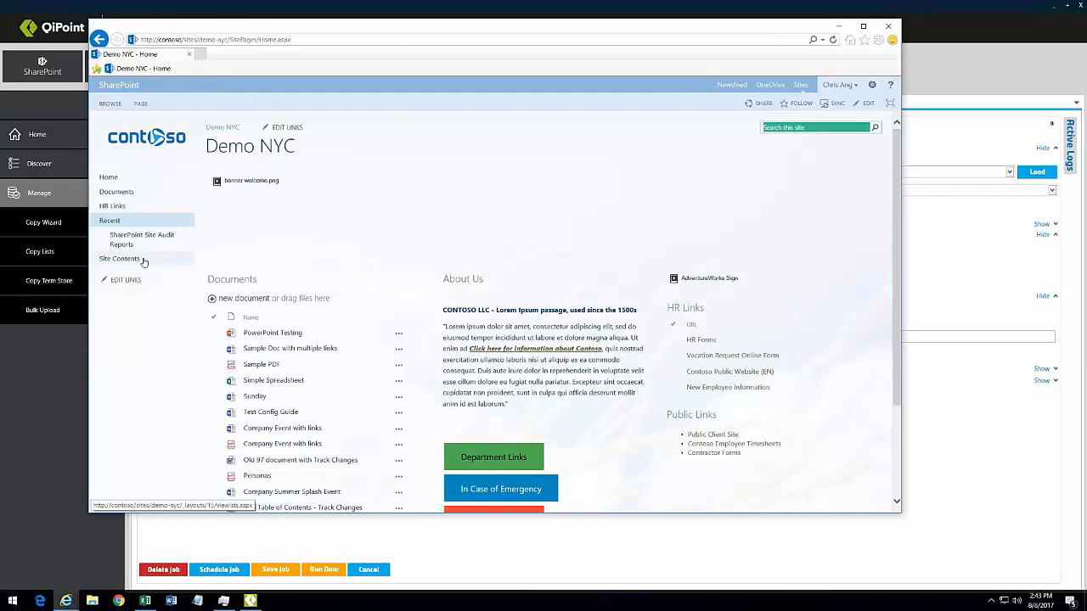
left_click(839, 26)
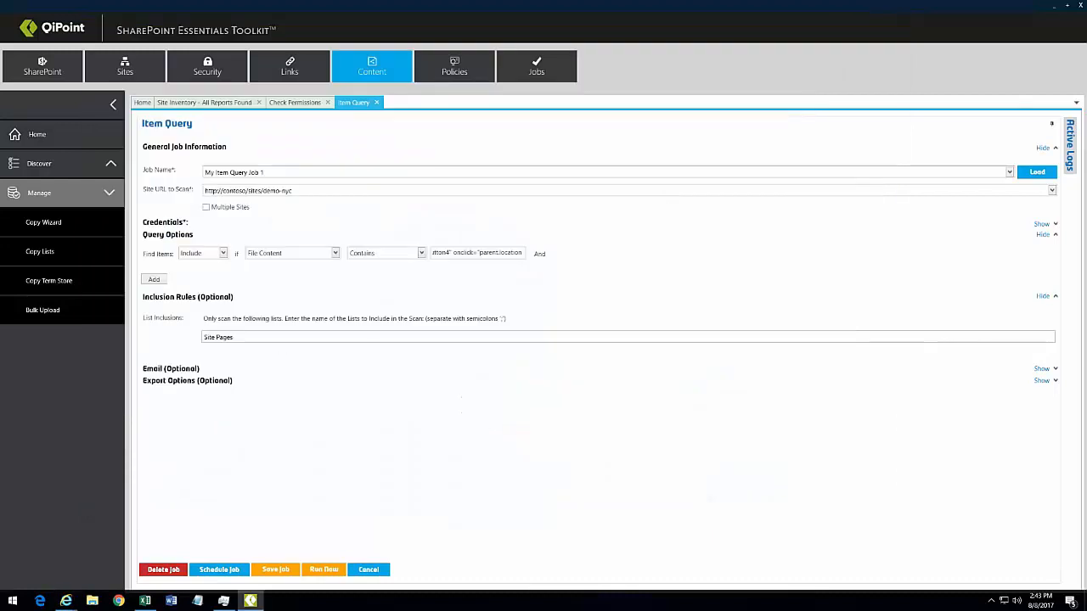
left_click_drag(235, 337, 202, 337)
Step: Expand Export Options and run the Item Query job, acknowledging its completion
left_click(245, 337)
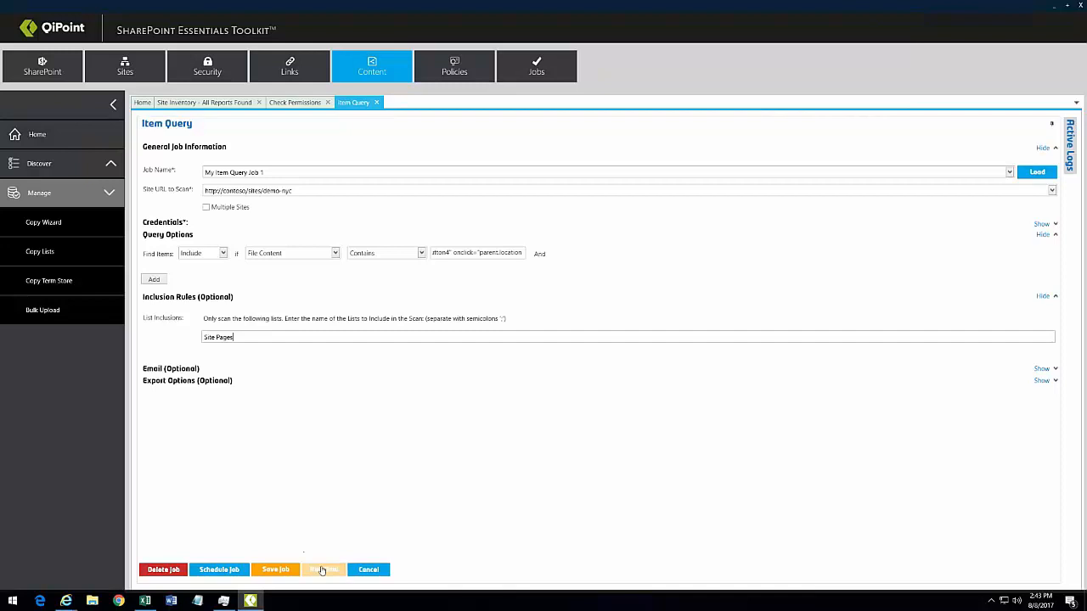
left_click(183, 381)
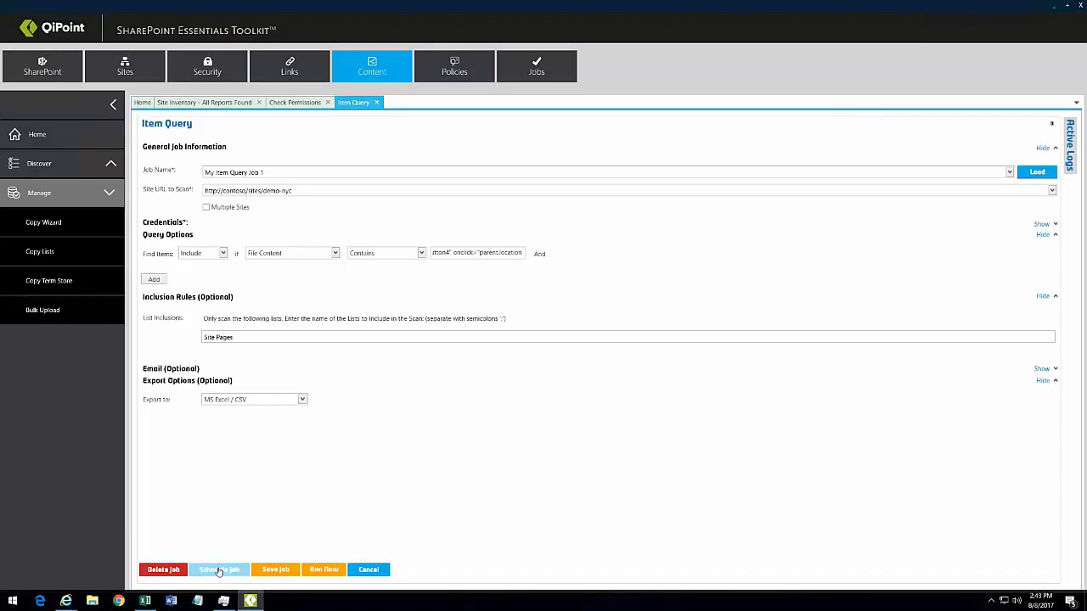
left_click(324, 569)
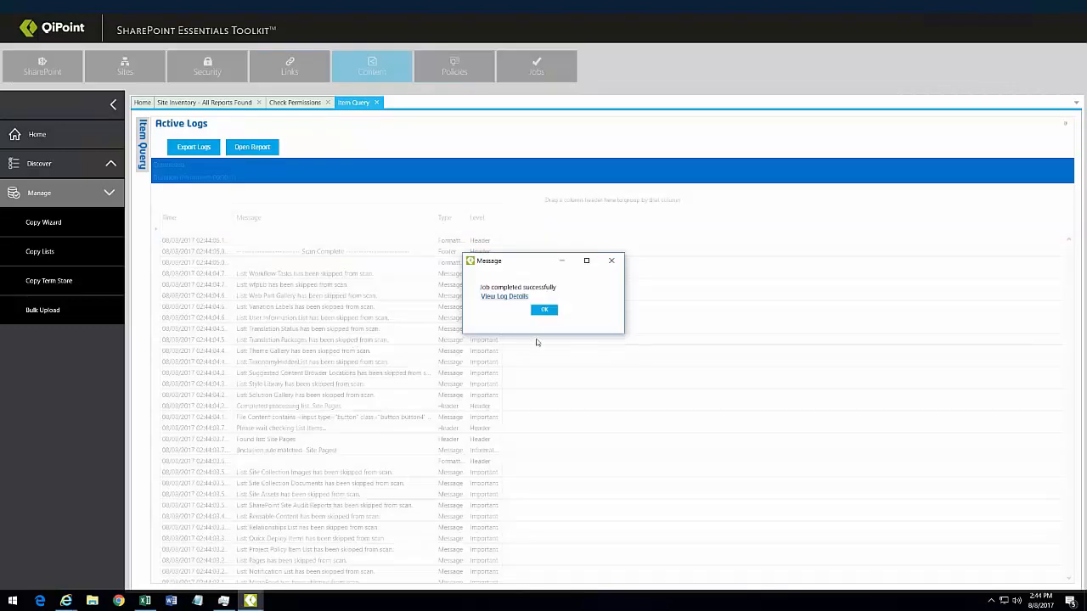
left_click(542, 311)
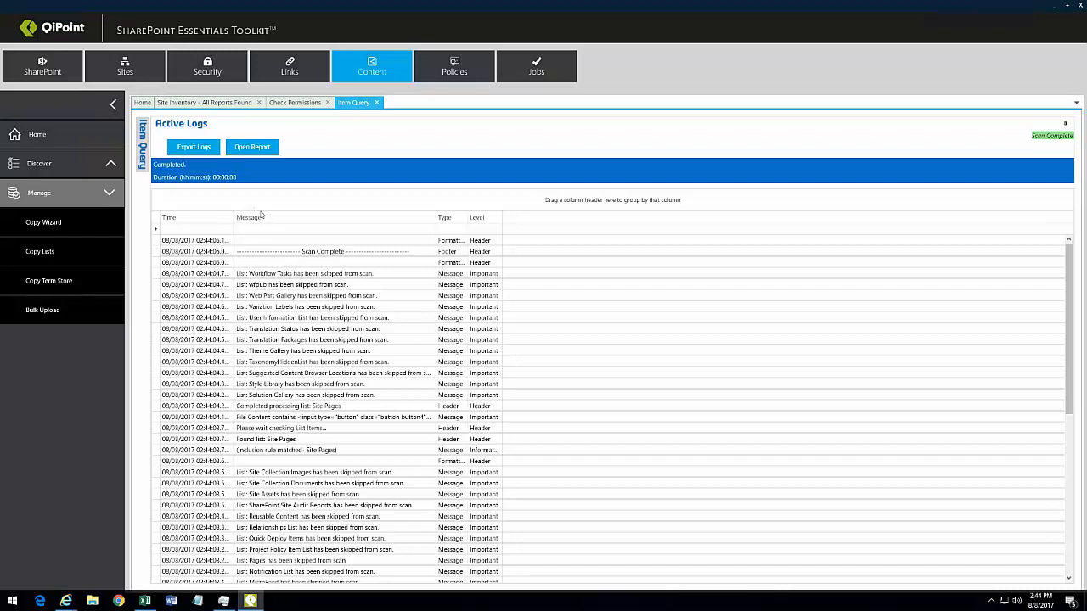
Step: Open the Item Query results and review the row actions for the Home.aspx match
left_click(264, 149)
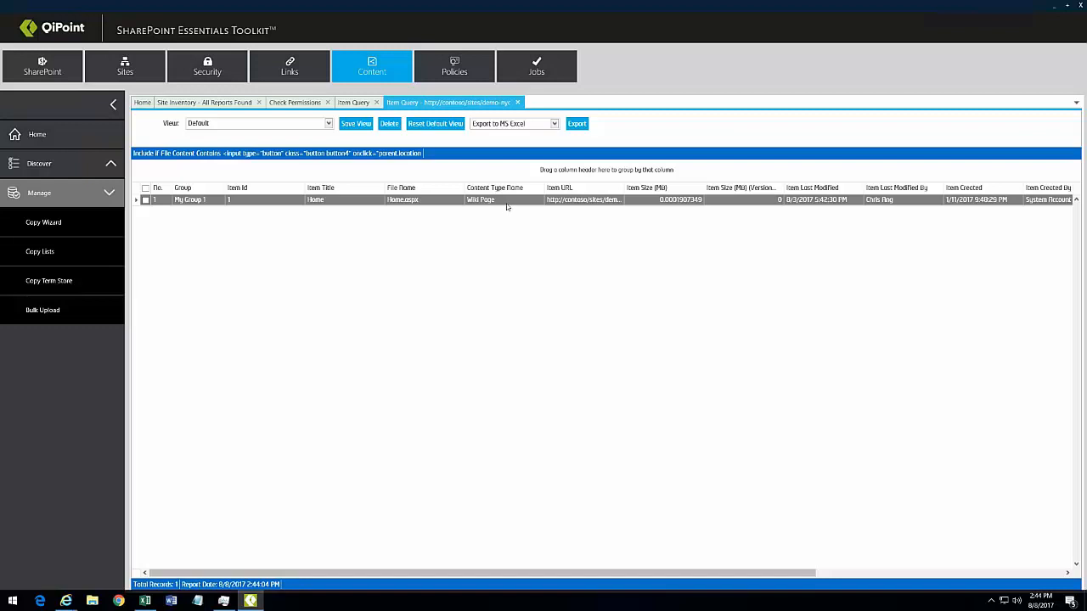
right_click(363, 203)
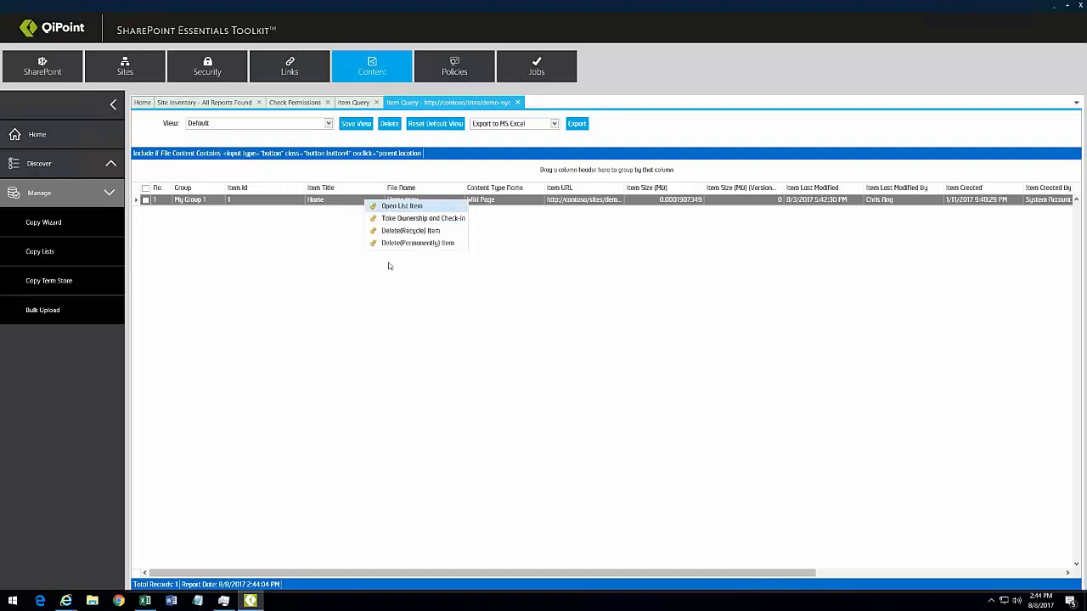
left_click(525, 267)
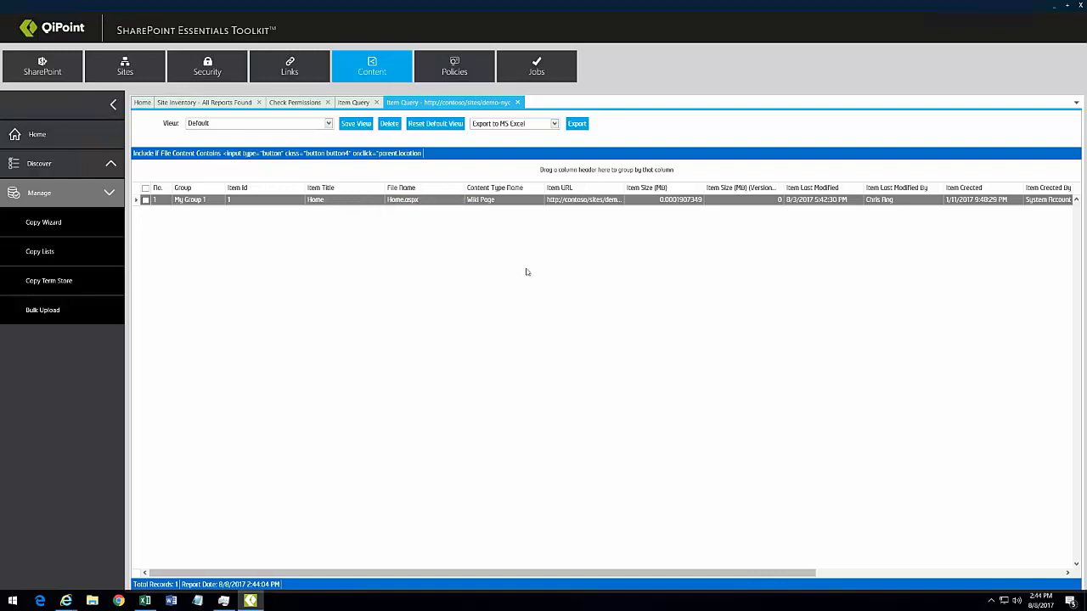
left_click(397, 203)
right_click(397, 204)
left_click(360, 273)
Step: Save the report view as "Old JavaScript 'Colorful links' Locations" and confirm it in the views list
left_click(357, 124)
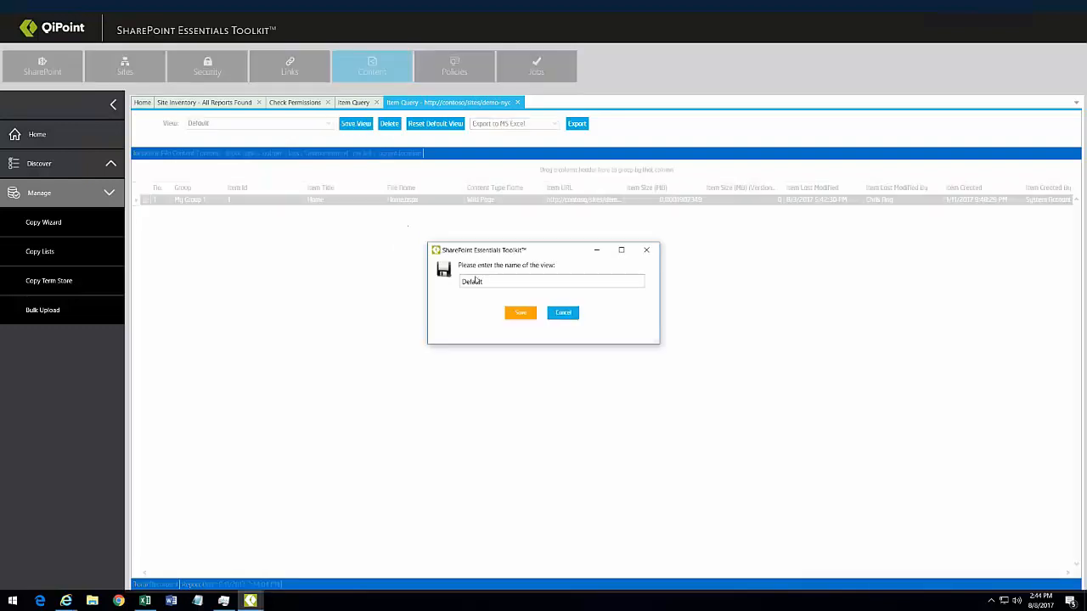
type("C")
type("Colorful link")
type(" 's' Locations")
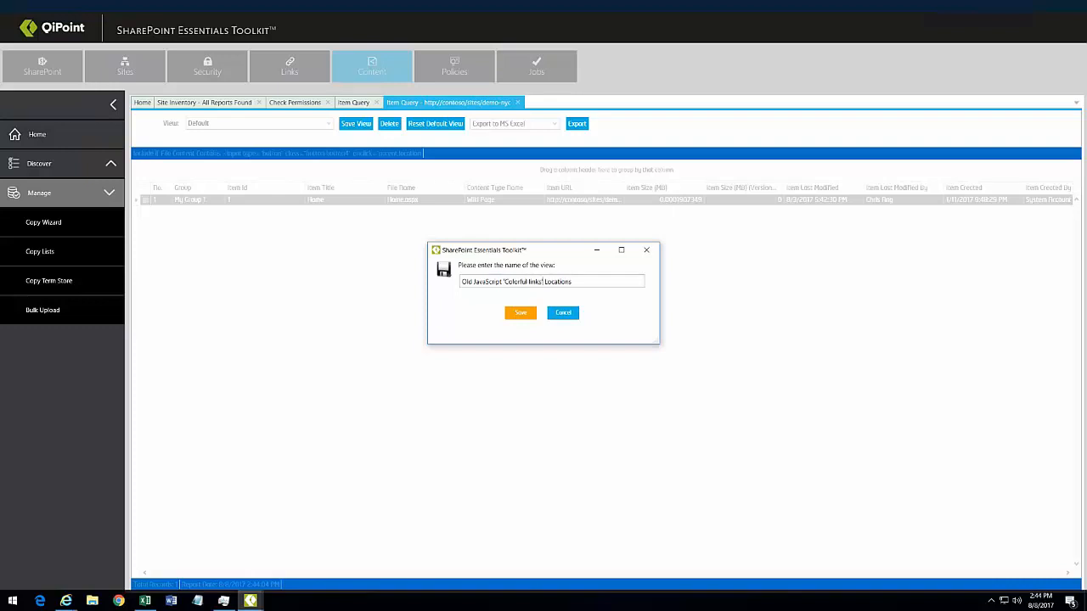
left_click(512, 316)
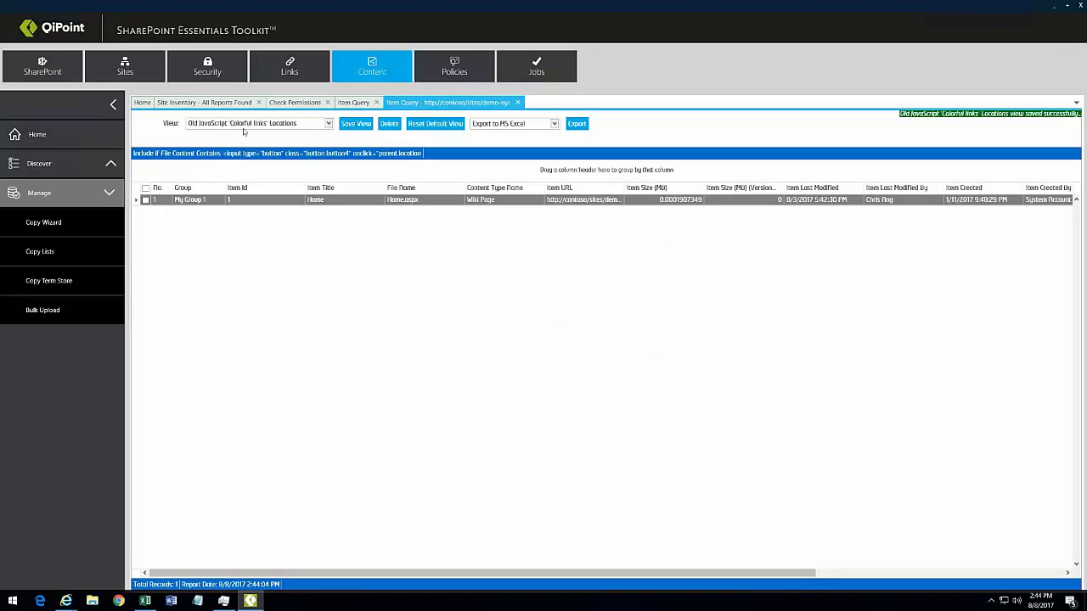
left_click(243, 128)
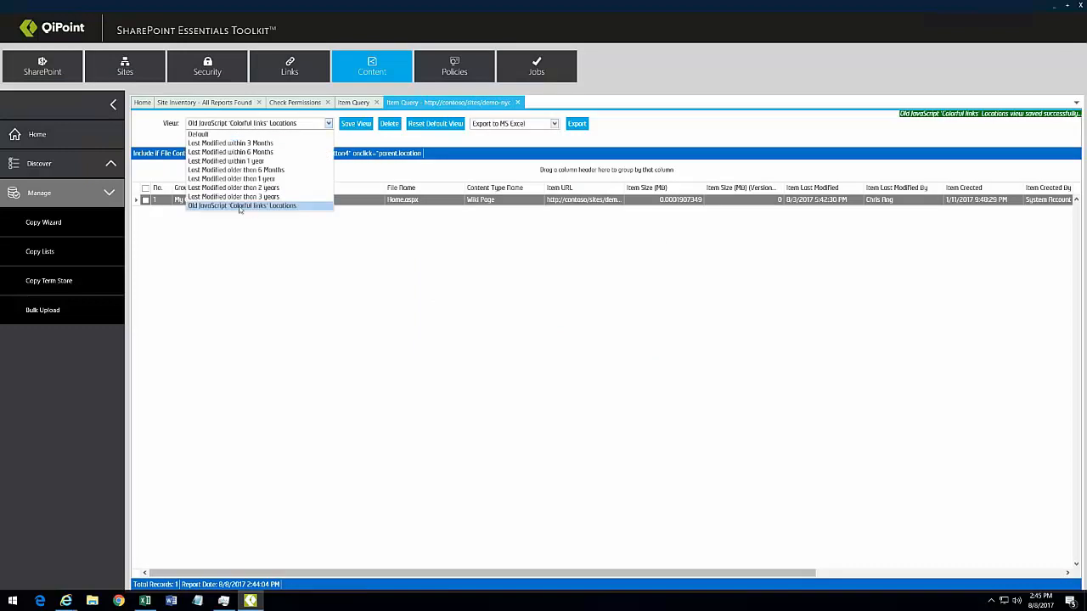
left_click(326, 243)
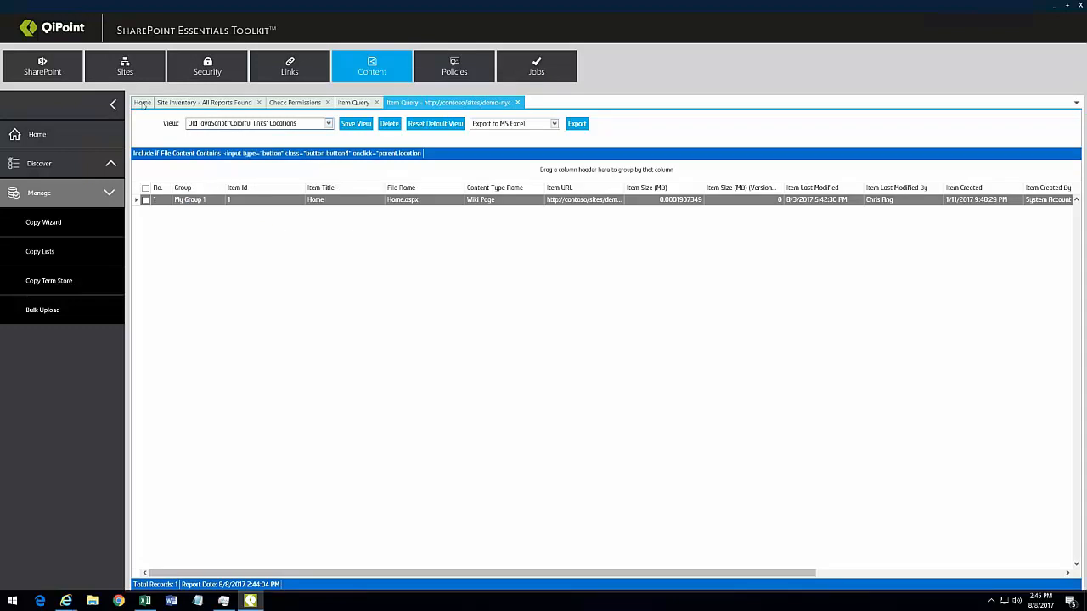
left_click(296, 103)
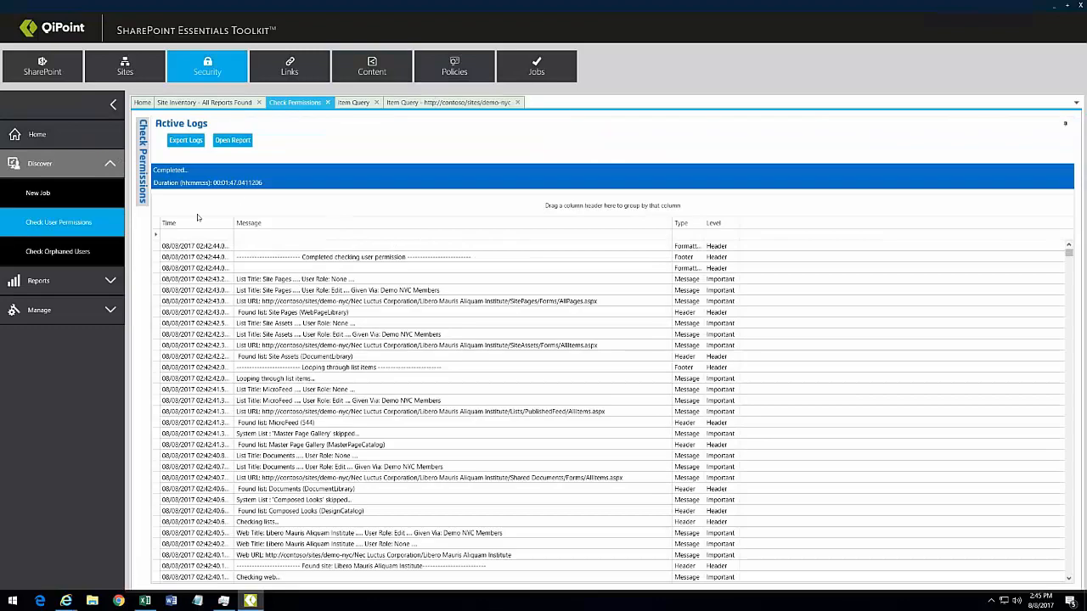
Step: Open the Check Permissions report, widen its URL column, and begin grouping by Scope
left_click(242, 142)
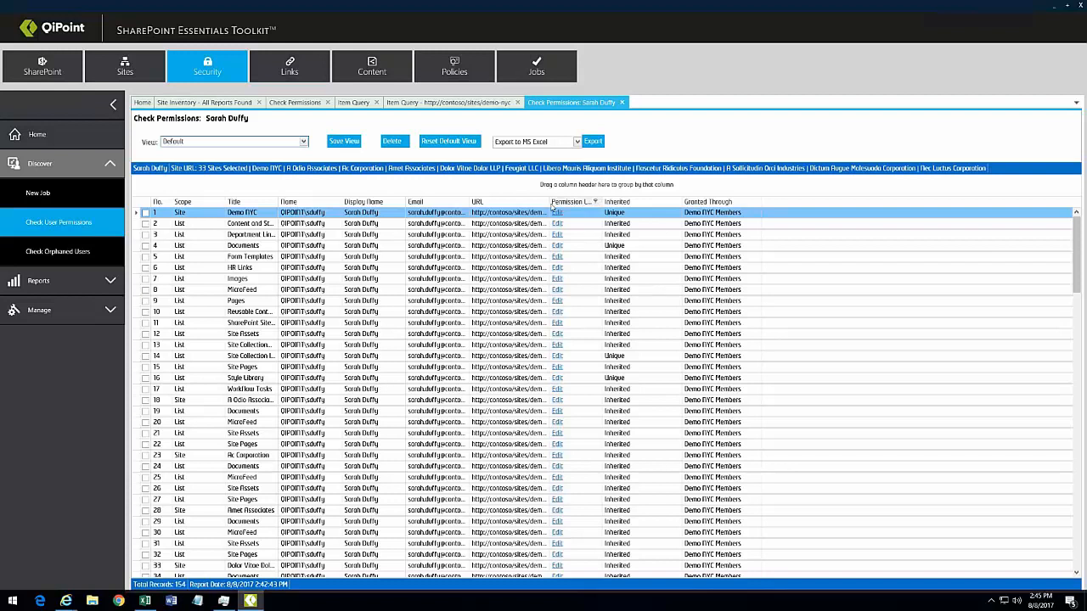
left_click_drag(548, 202, 720, 203)
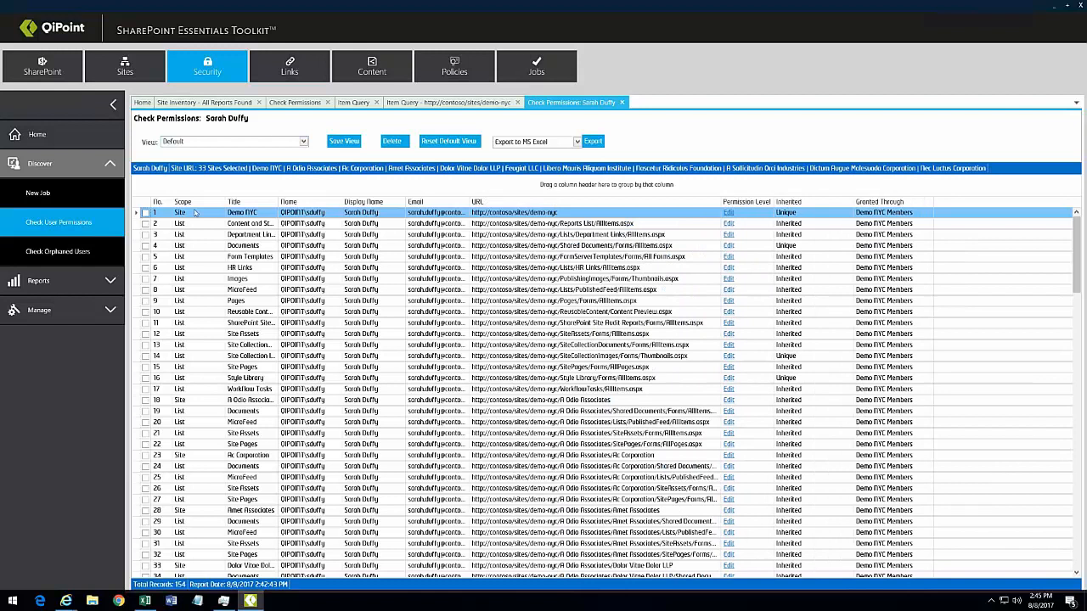
left_click_drag(205, 203, 246, 190)
Step: Expand the Scope Folder and List groups and inspect the row 125 folder entry's actions
left_click(152, 215)
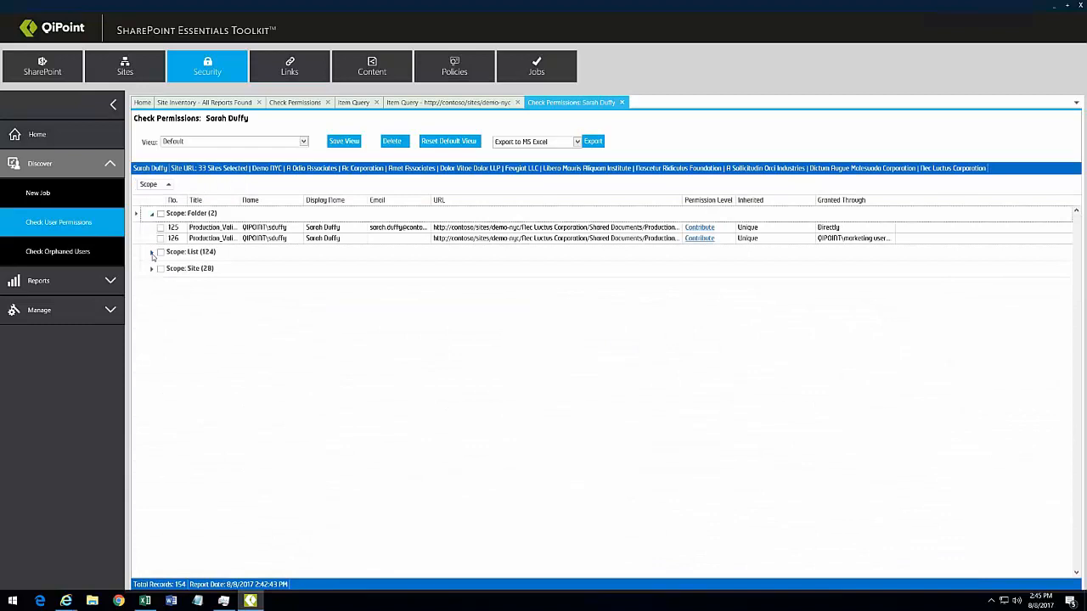
left_click(151, 253)
left_click(864, 227)
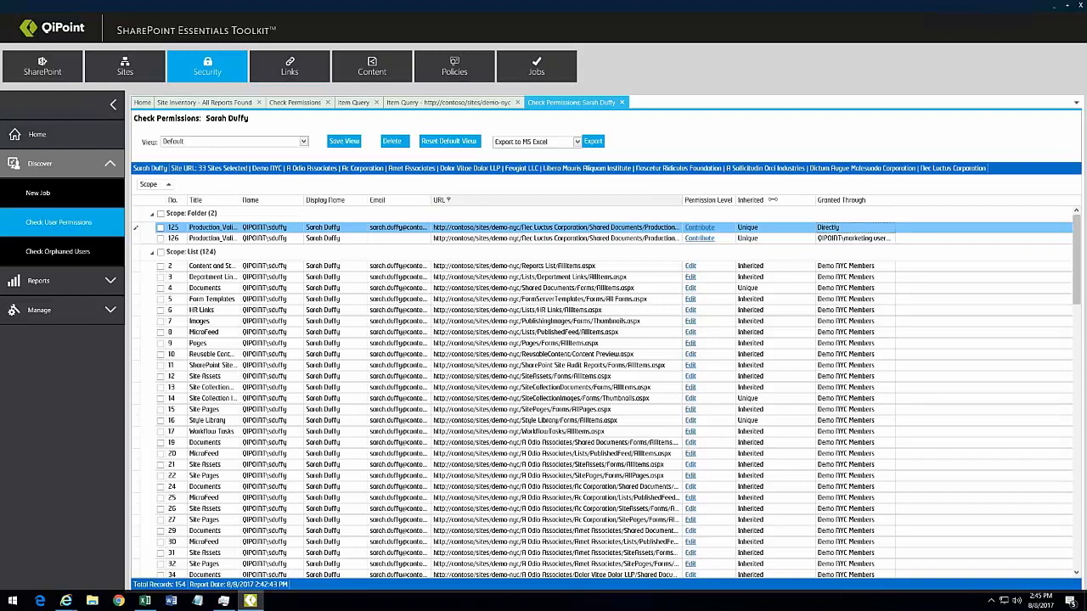
left_click_drag(684, 201, 742, 200)
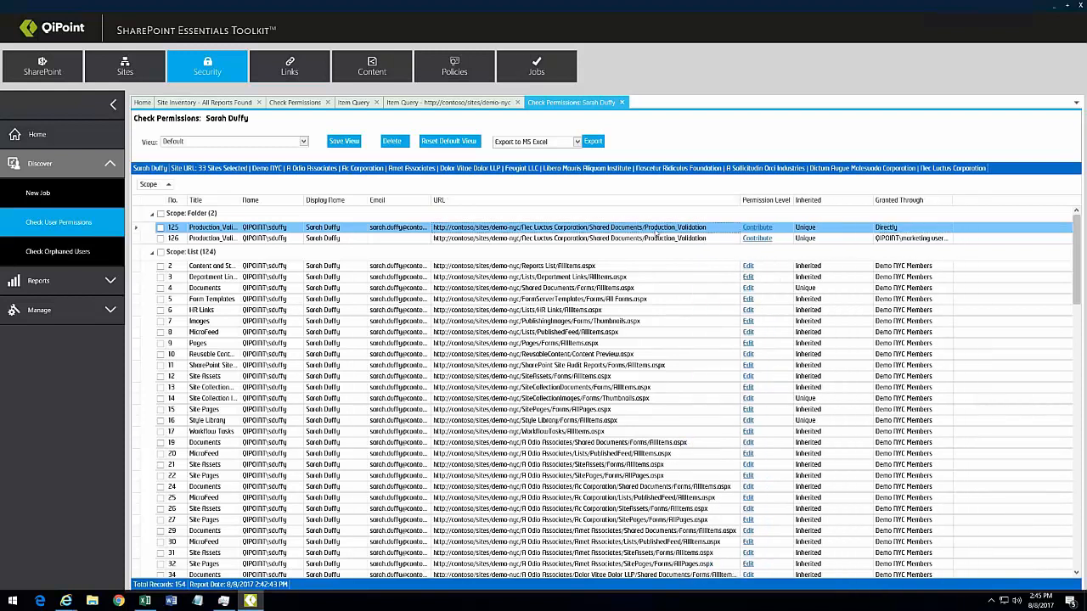
right_click(656, 230)
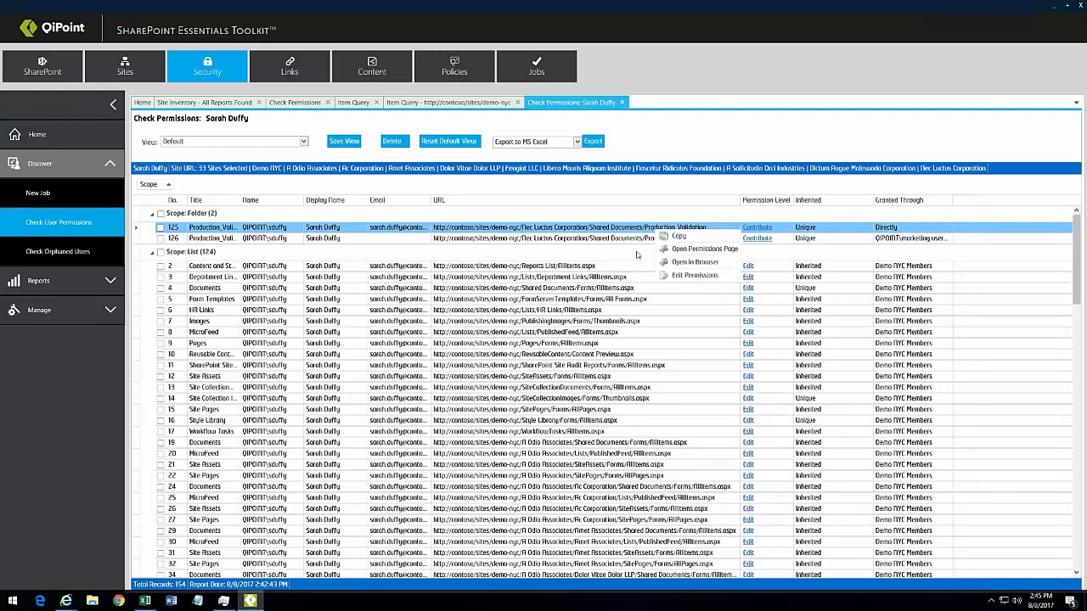
left_click(706, 250)
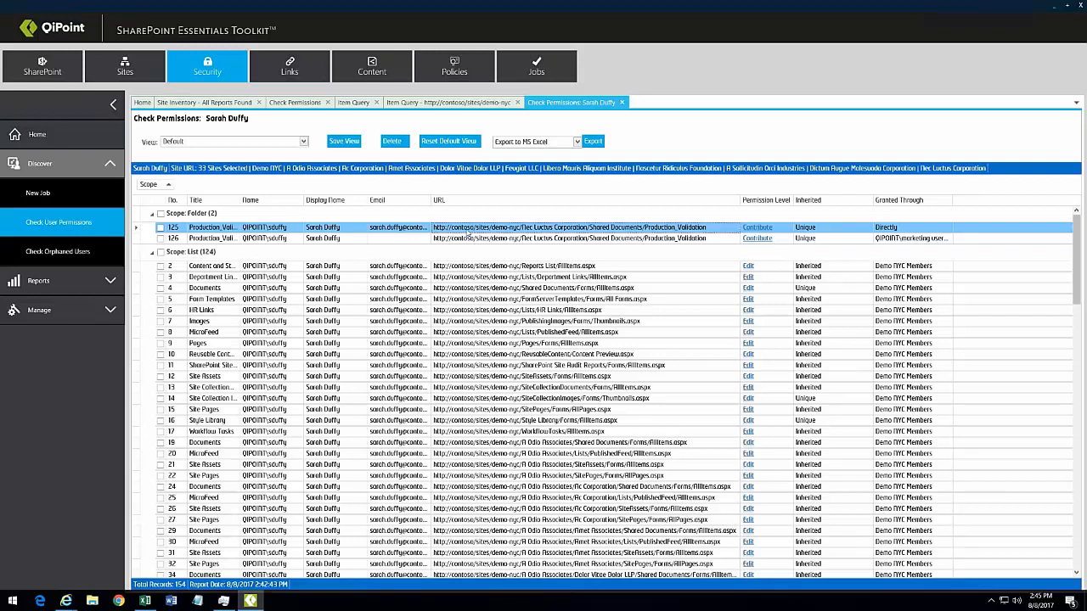
right_click(466, 231)
left_click(511, 251)
Step: Close all browser windows, then open the Production_Validation folder's SharePoint permissions page
mouse_move(66, 601)
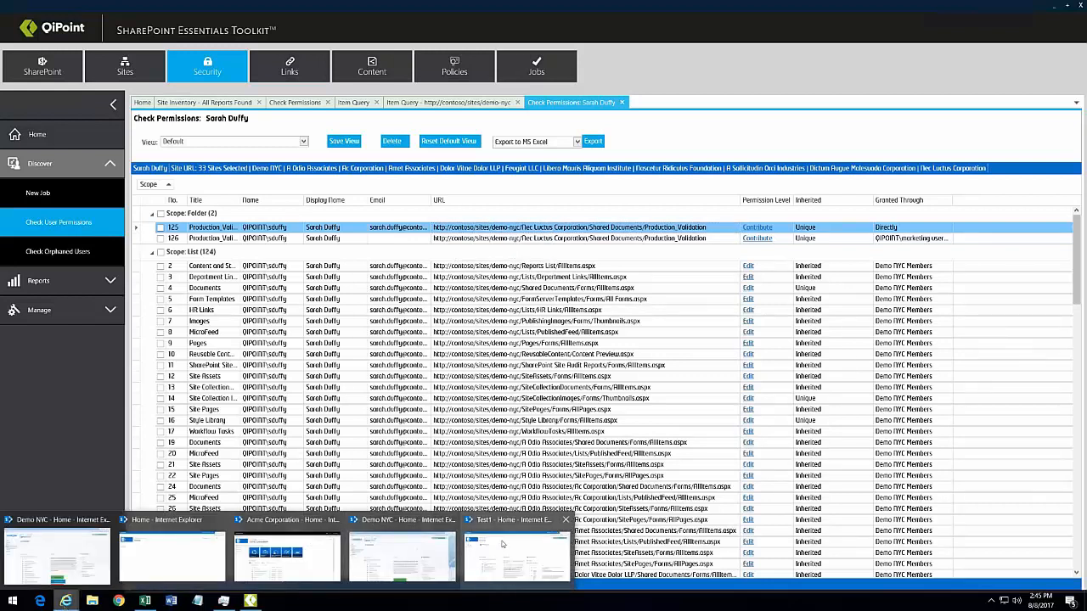
right_click(68, 604)
left_click(63, 579)
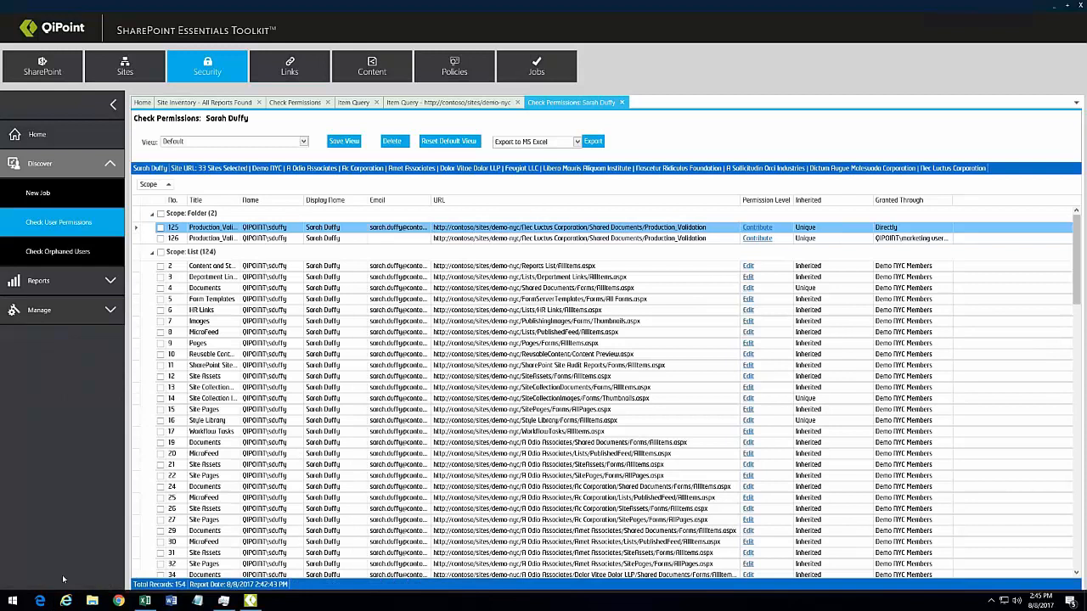
right_click(463, 230)
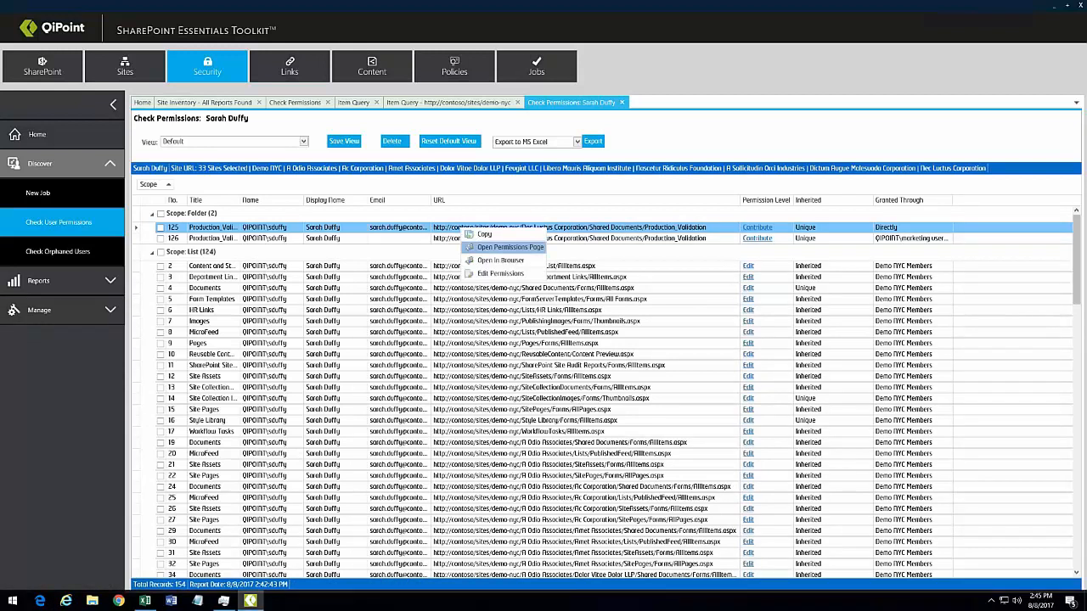
left_click(507, 247)
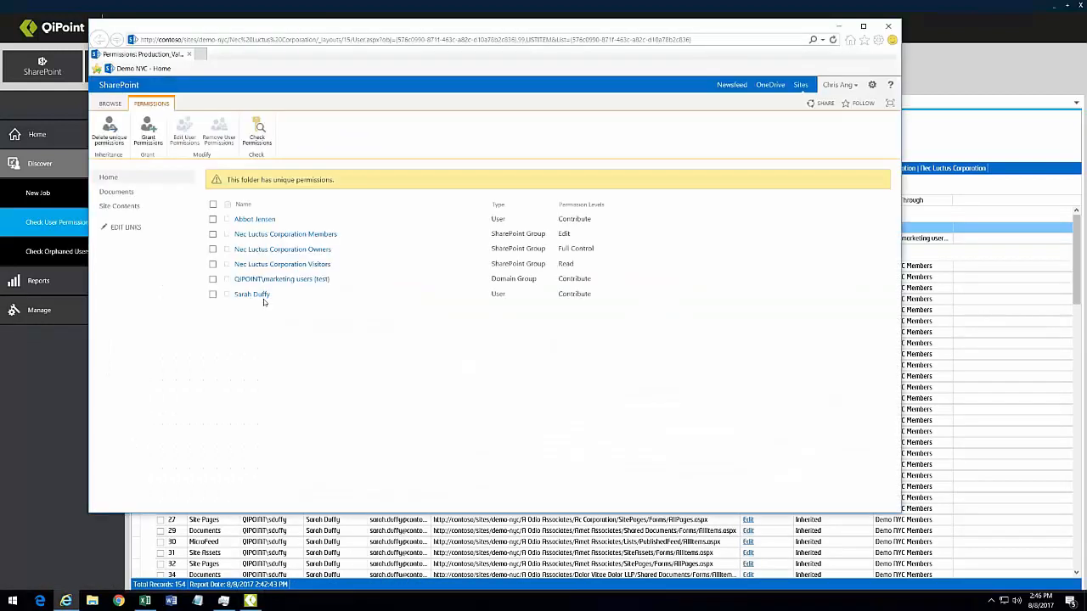
Step: Review the user's folder permissions in SharePoint, then widen the report's Granted Through column to fit its content
left_click_drag(593, 295, 235, 295)
left_click(336, 269)
left_click(965, 142)
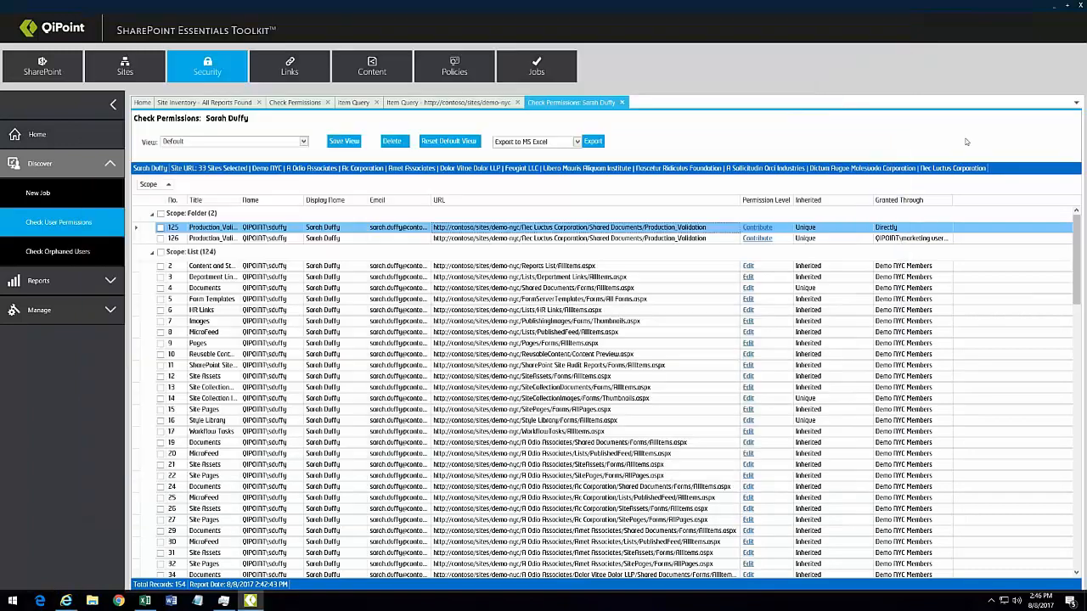
left_click(887, 240)
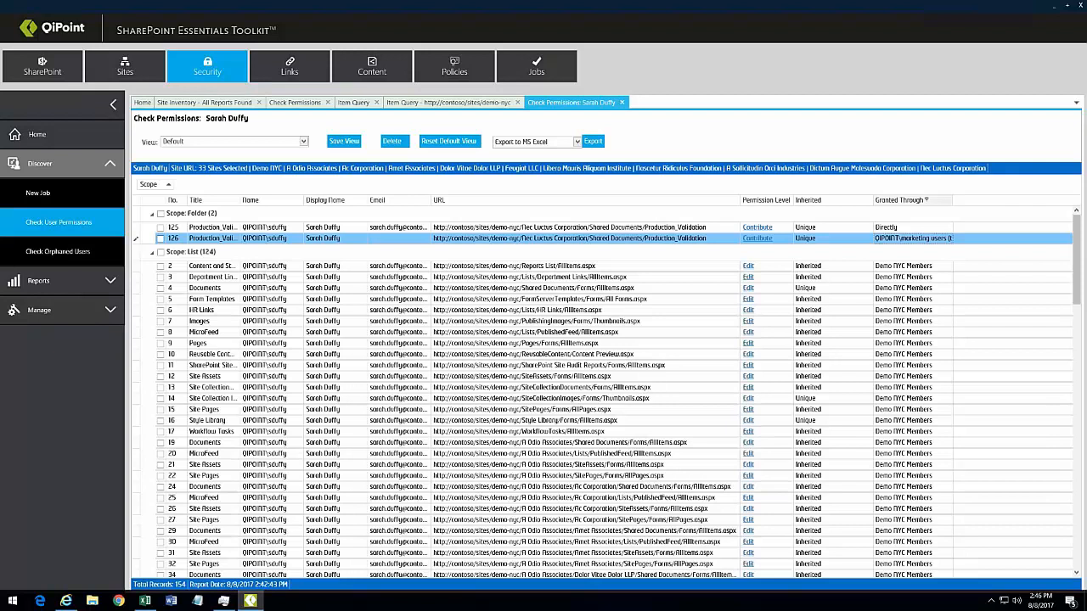
double_click(957, 202)
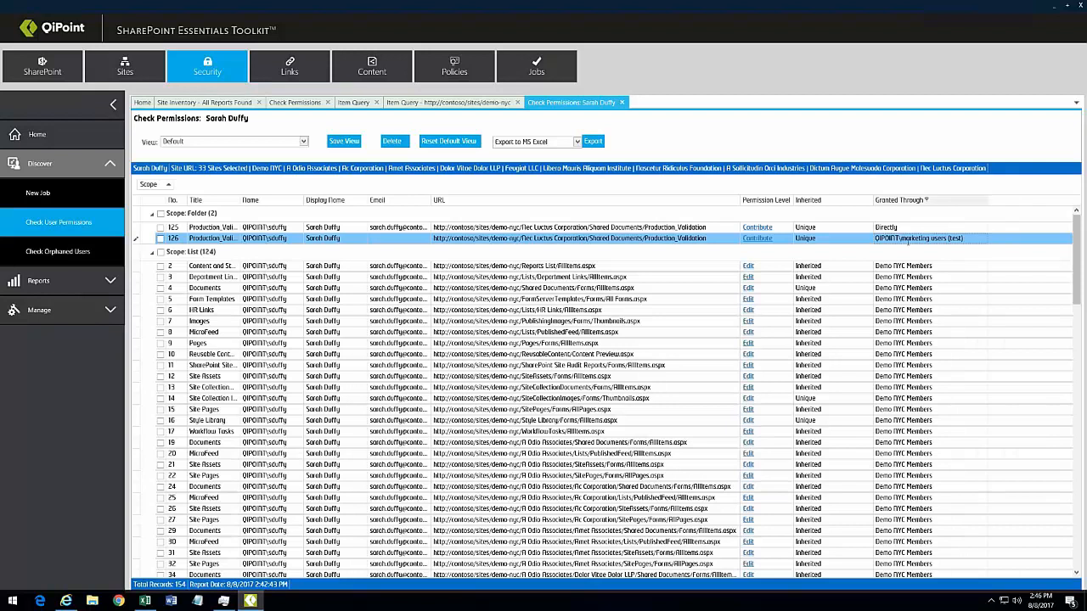
Step: Confirm the QIPOINT\marketing users (test) group entry on the folder permissions page, then return to the report
left_click(67, 601)
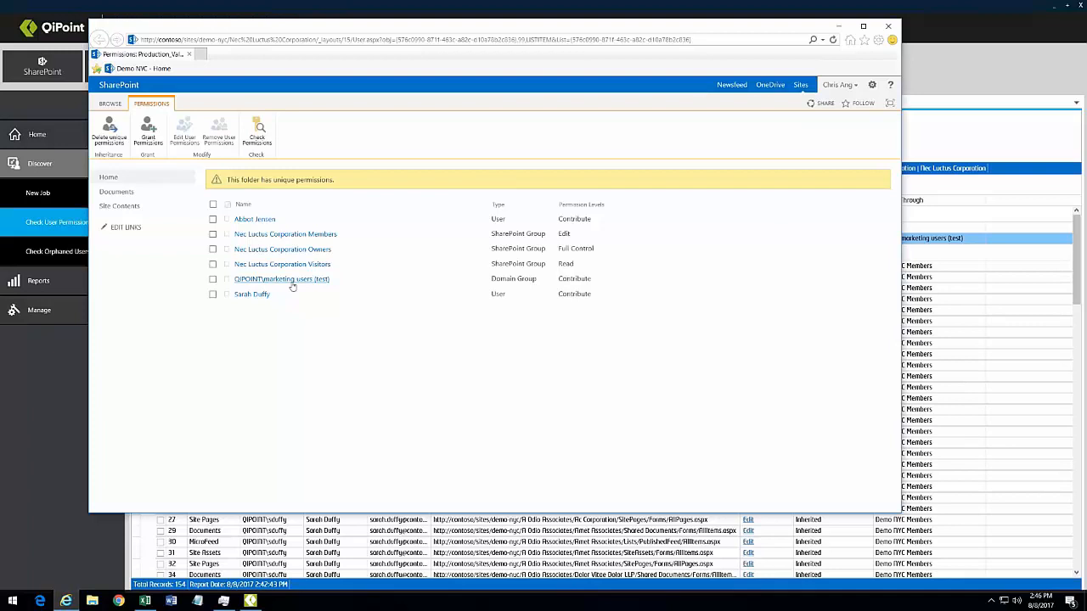
left_click_drag(315, 281, 285, 289)
left_click(346, 283)
left_click(981, 40)
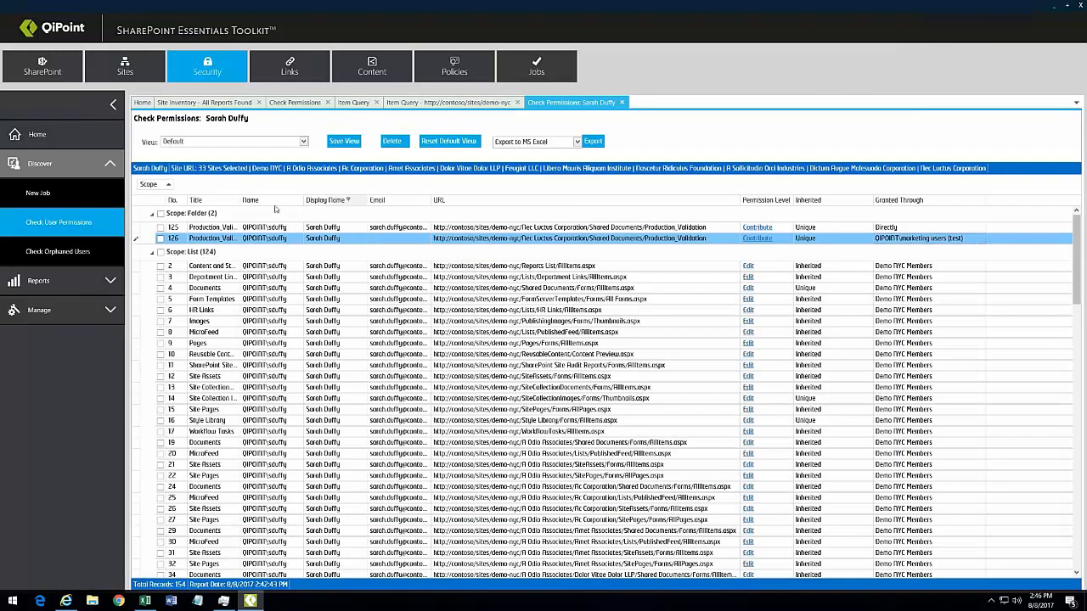
Step: Group the report by Permission Level and expand the Contribute and Edit groups
left_click_drag(748, 202, 140, 185)
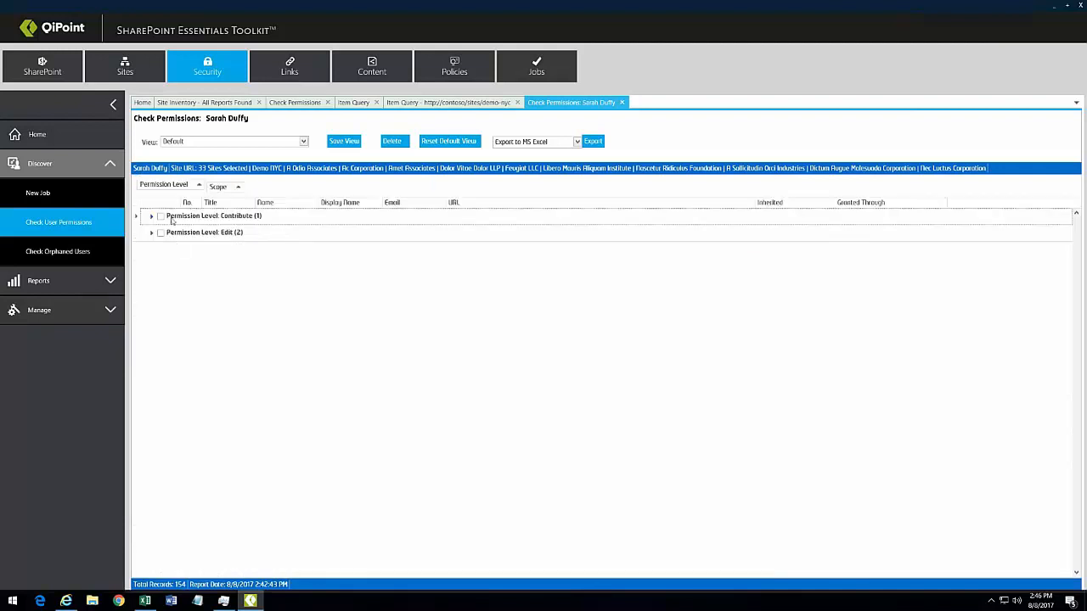
left_click(152, 218)
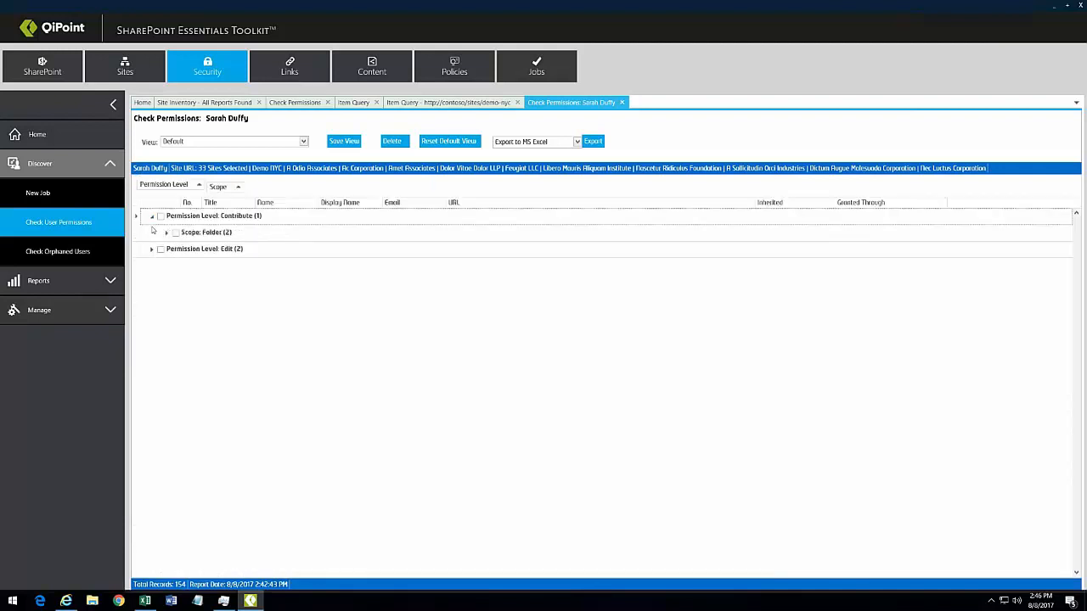
left_click(152, 250)
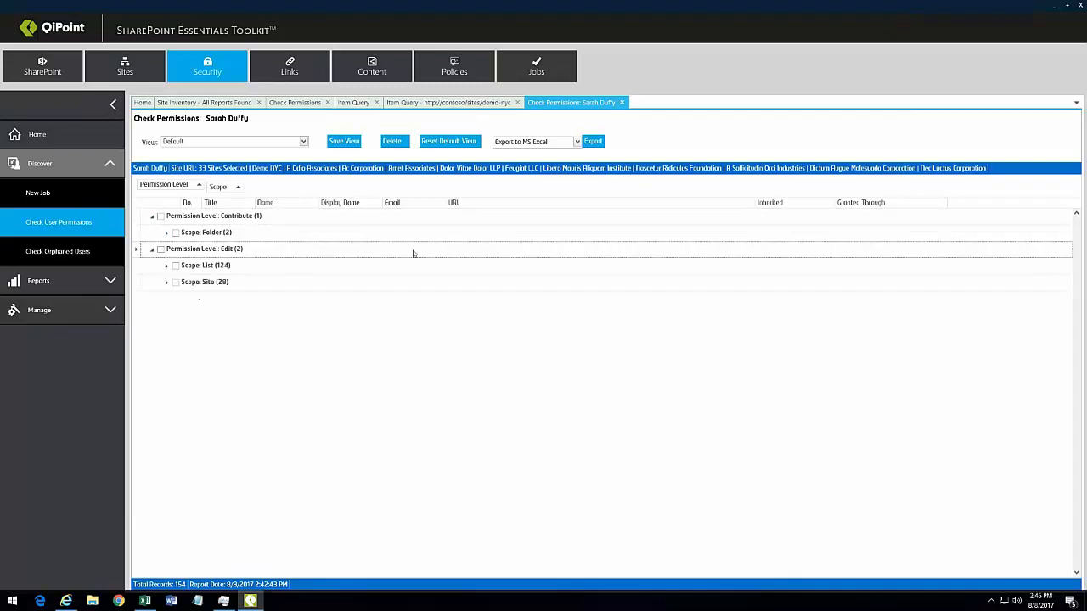
Step: Filter Inherited to Unique, expand Edit's Site and List scopes, and select the Documents row
left_click(786, 203)
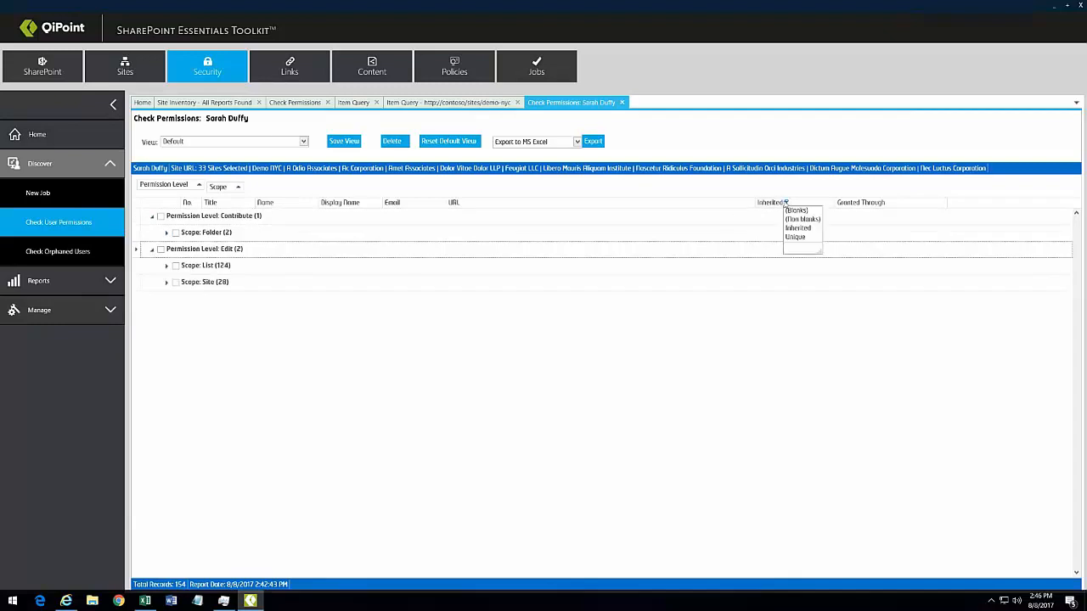
left_click(796, 236)
left_click(168, 282)
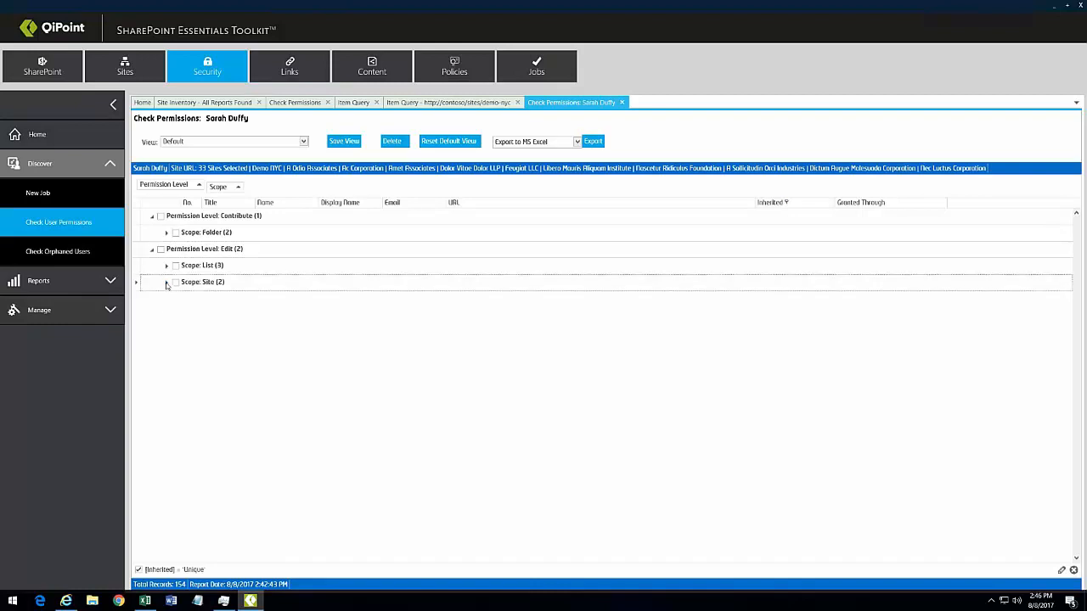
left_click(168, 266)
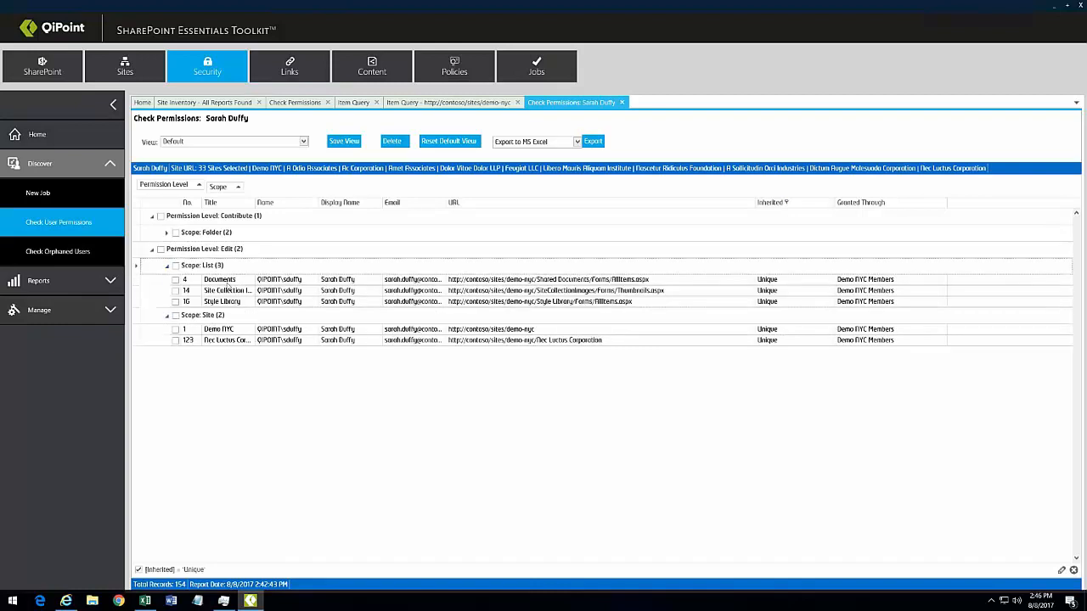
left_click(229, 282)
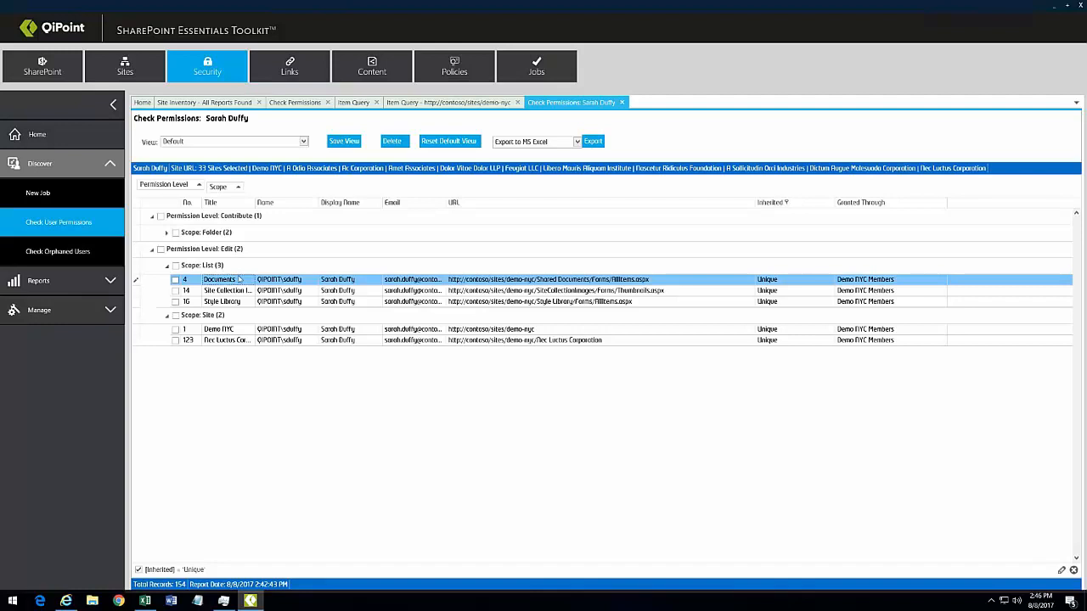
Step: Open the Documents list's SharePoint permissions page from the report's row menu
right_click(233, 281)
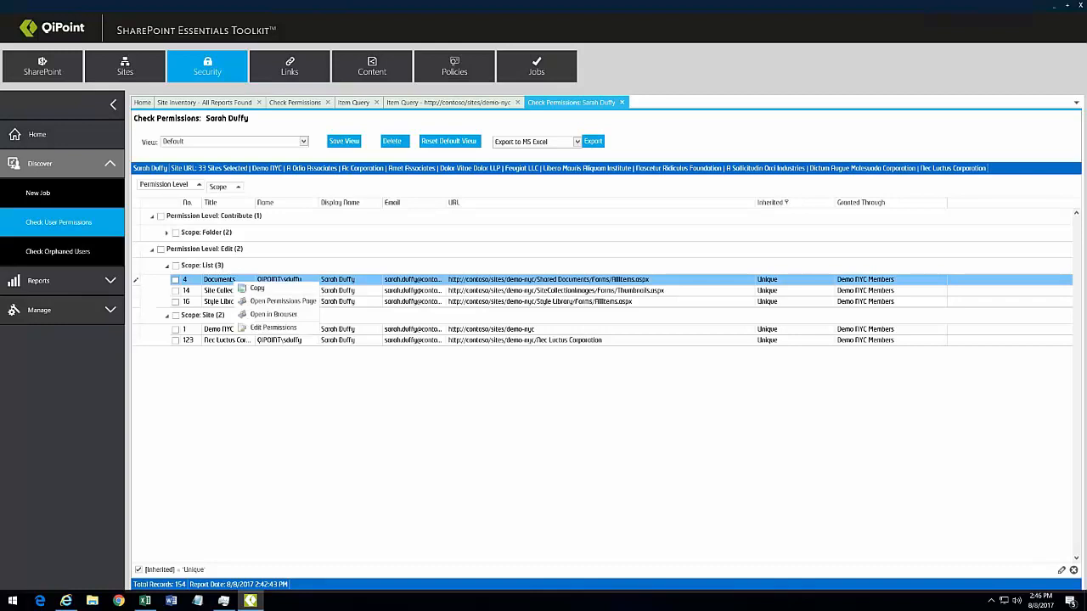
left_click(301, 302)
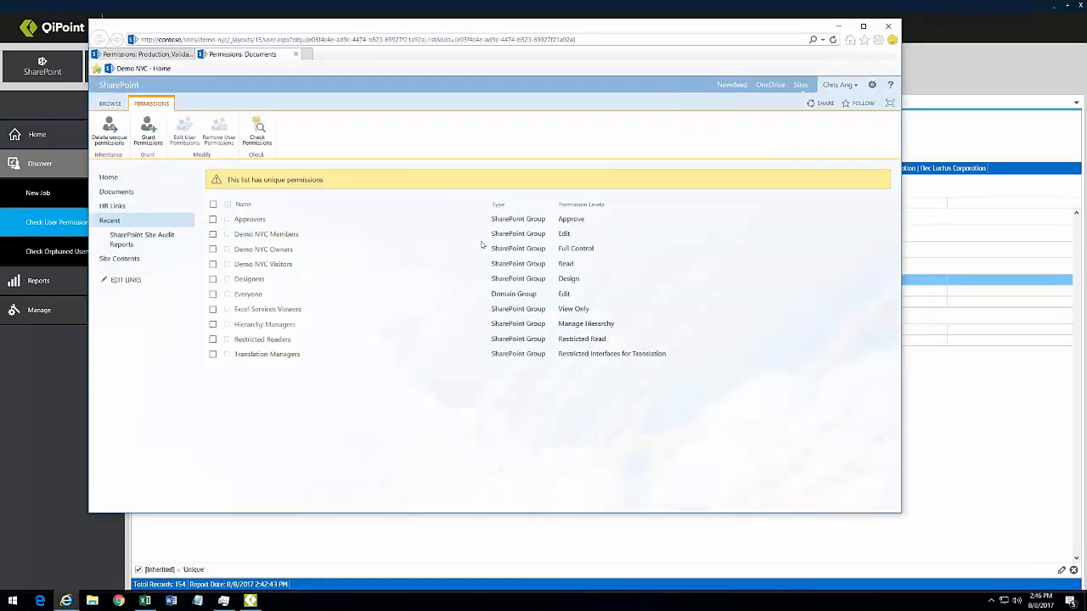
left_click(973, 152)
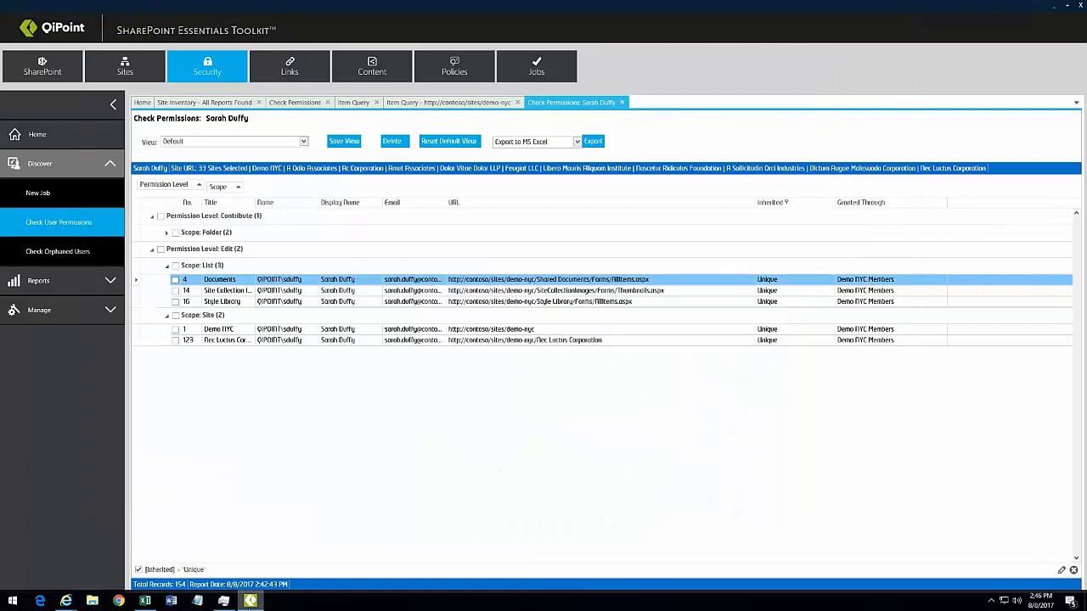
mouse_move(74, 605)
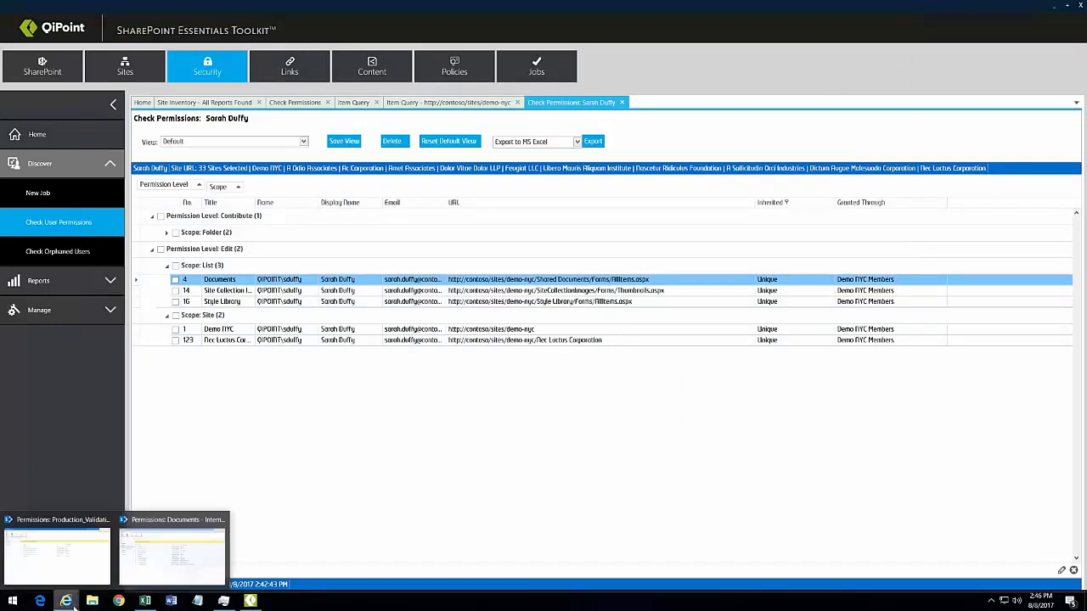
left_click(144, 558)
Step: View the Demo NYC Members group's members, then tick the Documents row in the report
left_click(285, 236)
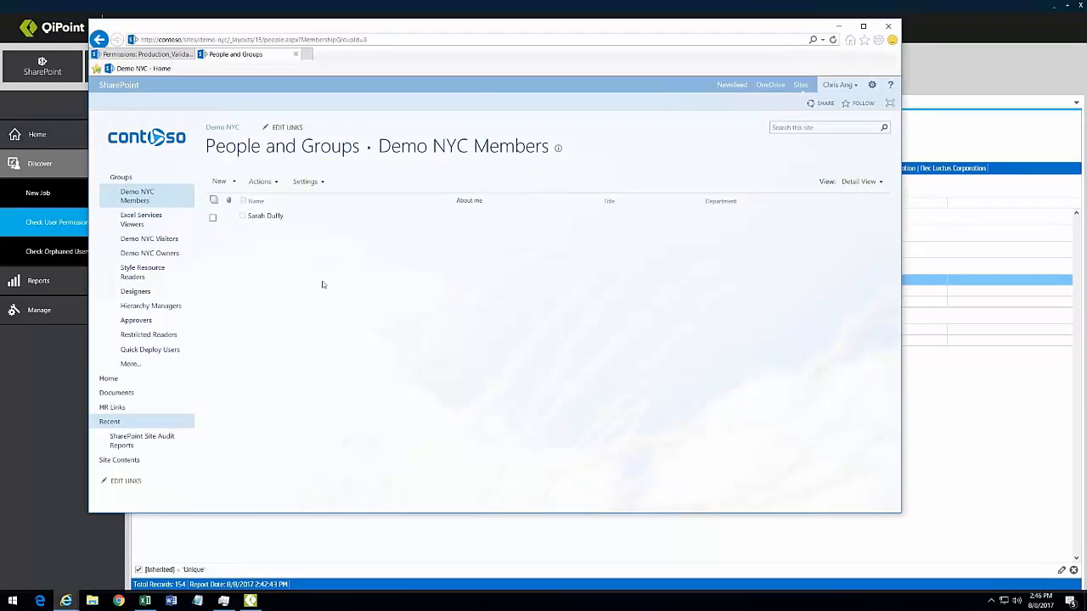
left_click(941, 76)
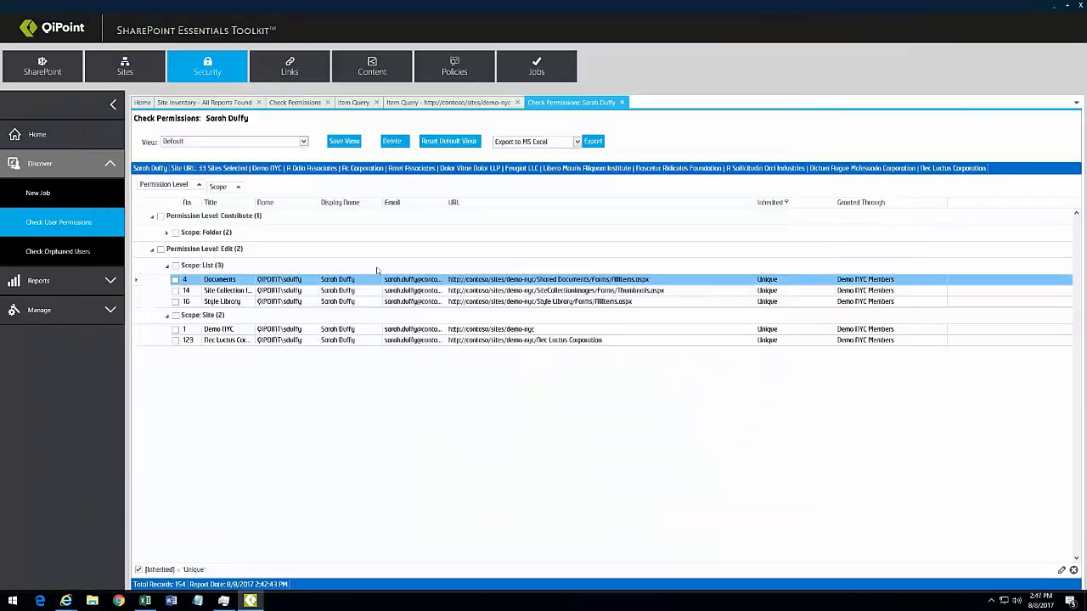
left_click(175, 281)
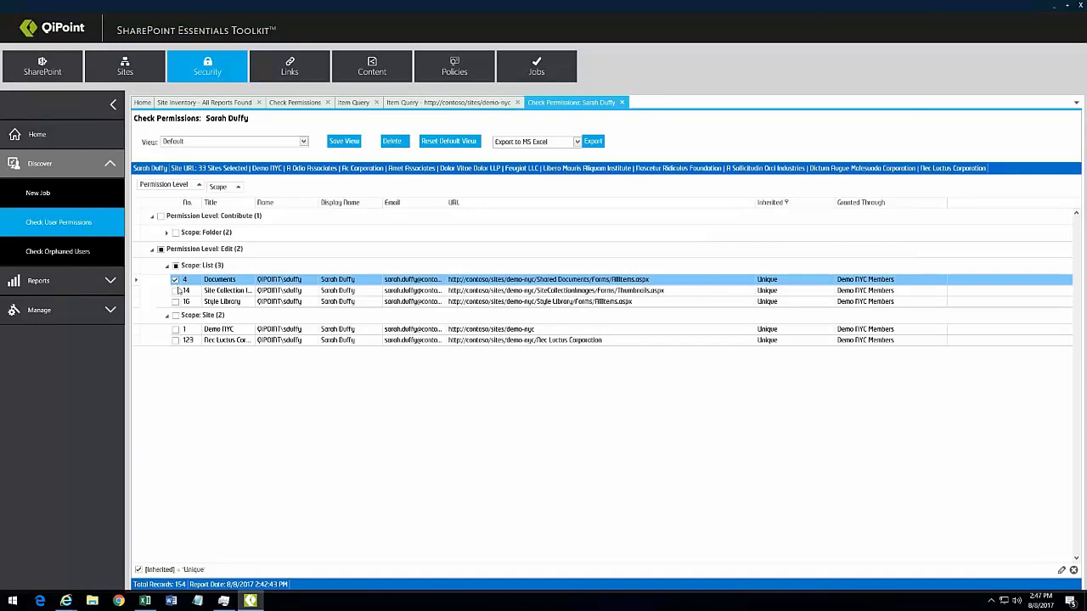
Step: Choose Edit Permissions for the ticked Documents list row
right_click(412, 282)
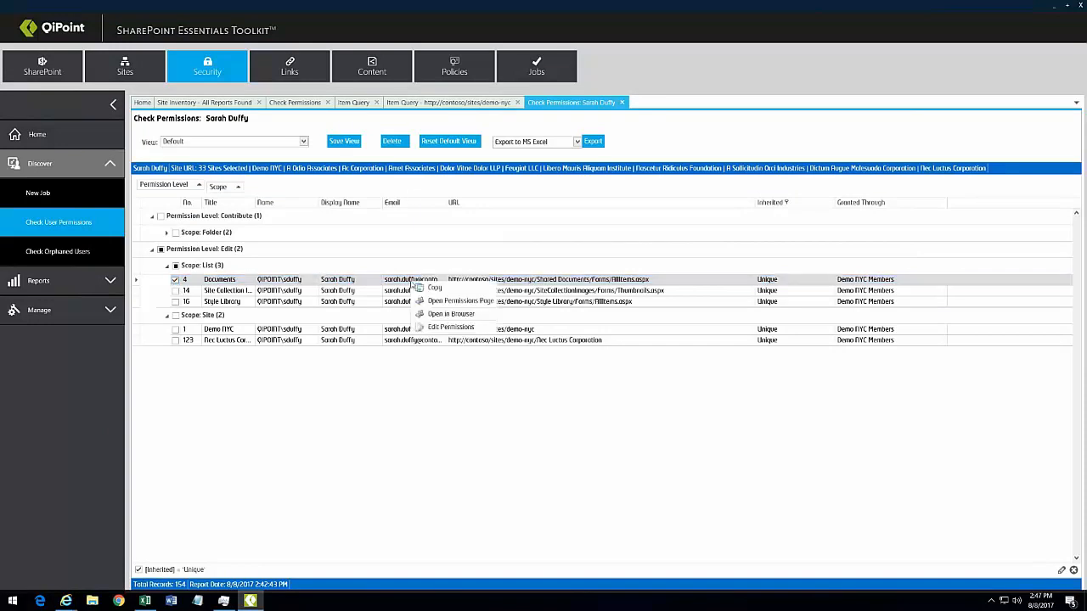
left_click(479, 328)
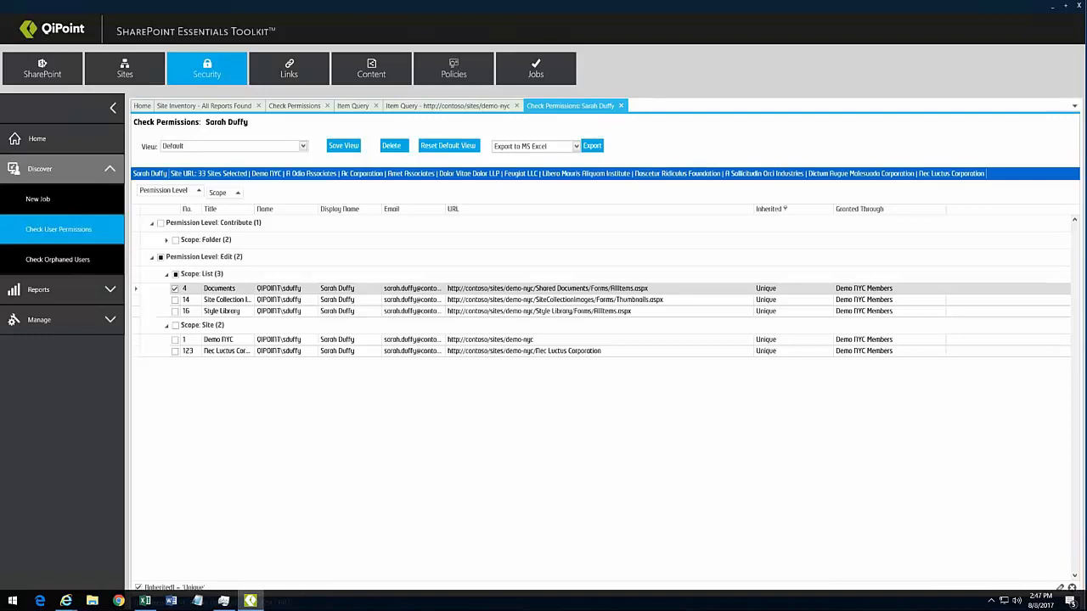
mouse_move(252, 607)
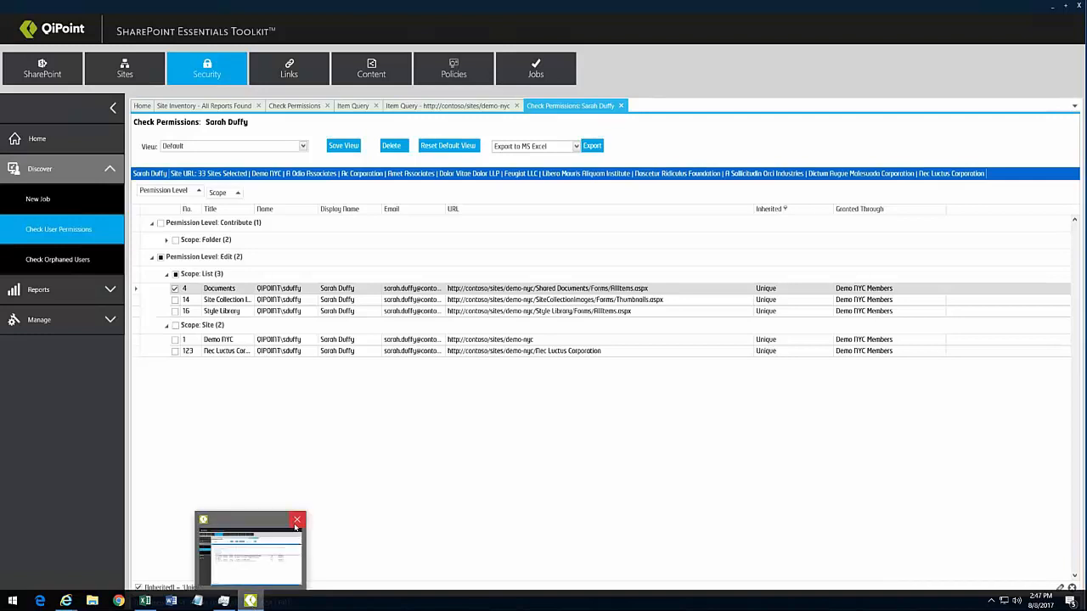
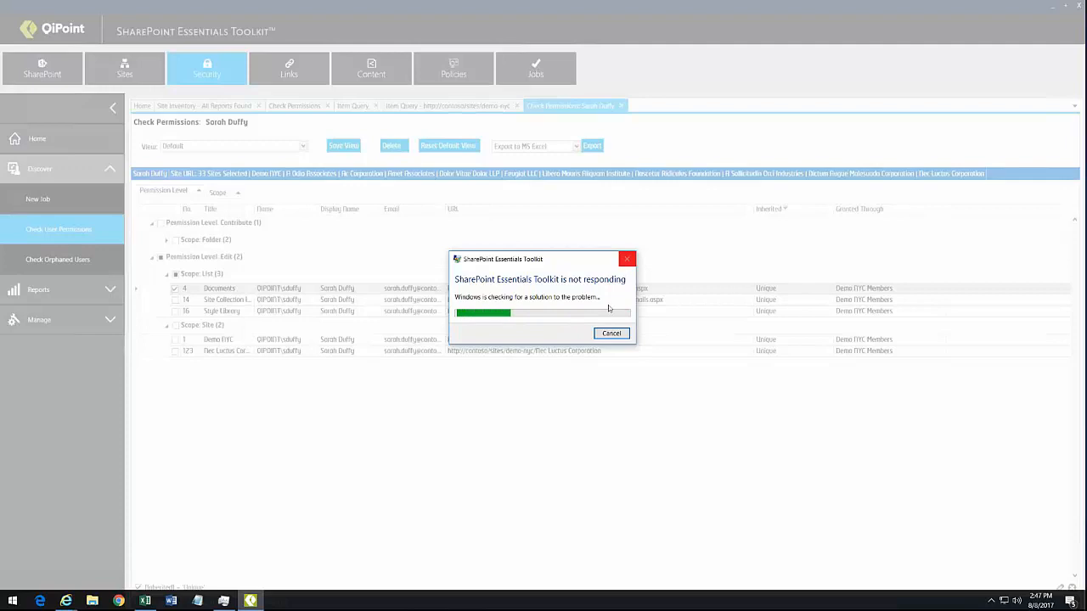
Step: Force-close the hung SharePoint Essentials Toolkit in Task Manager and relaunch it from the desktop icon
left_click(612, 334)
right_click(324, 604)
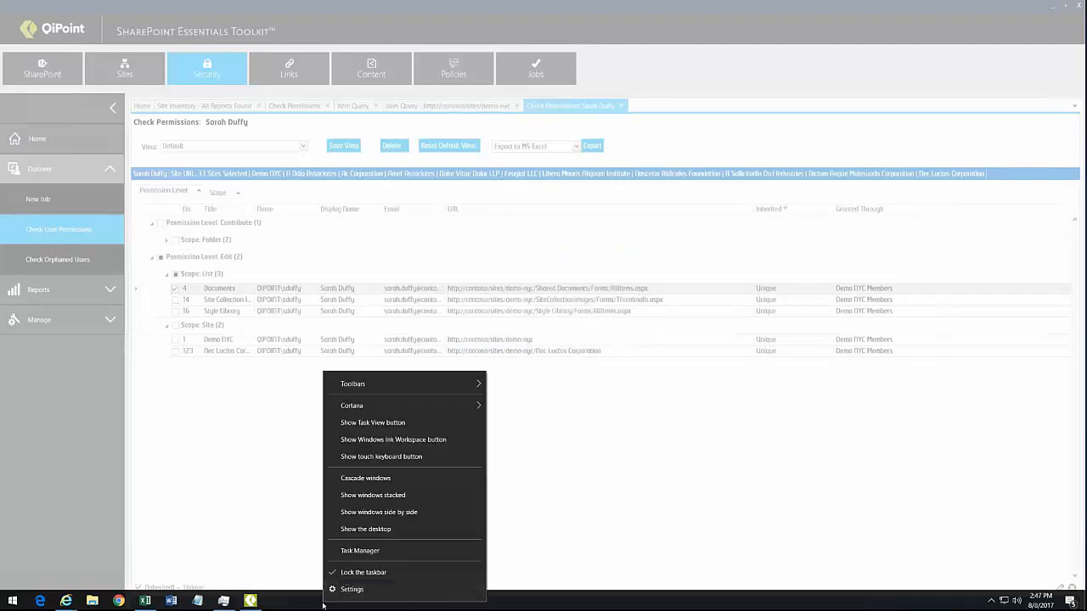
left_click(331, 552)
left_click(672, 272)
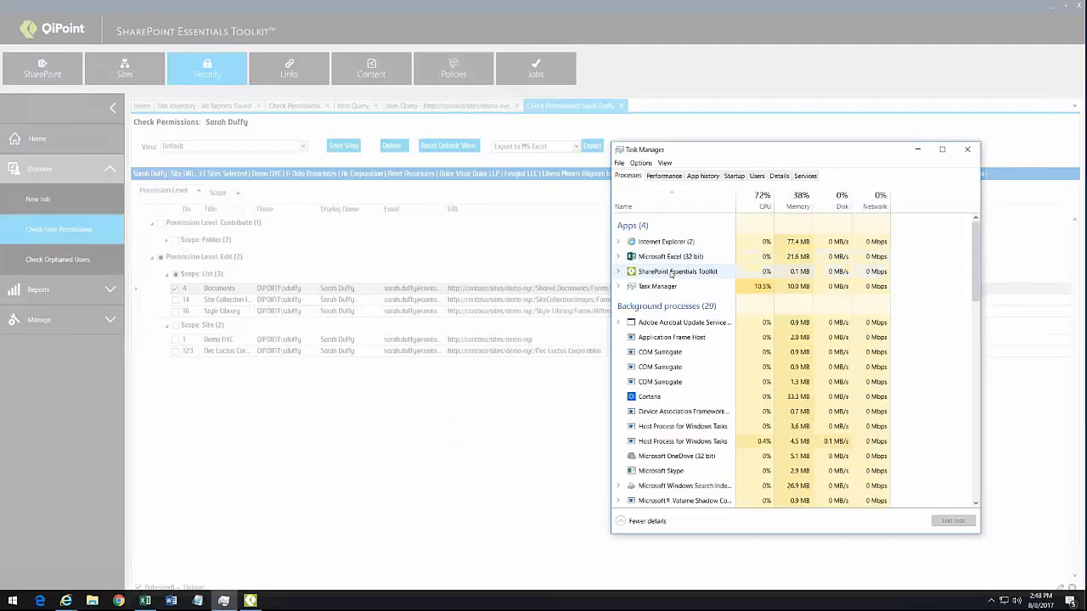
left_click(953, 520)
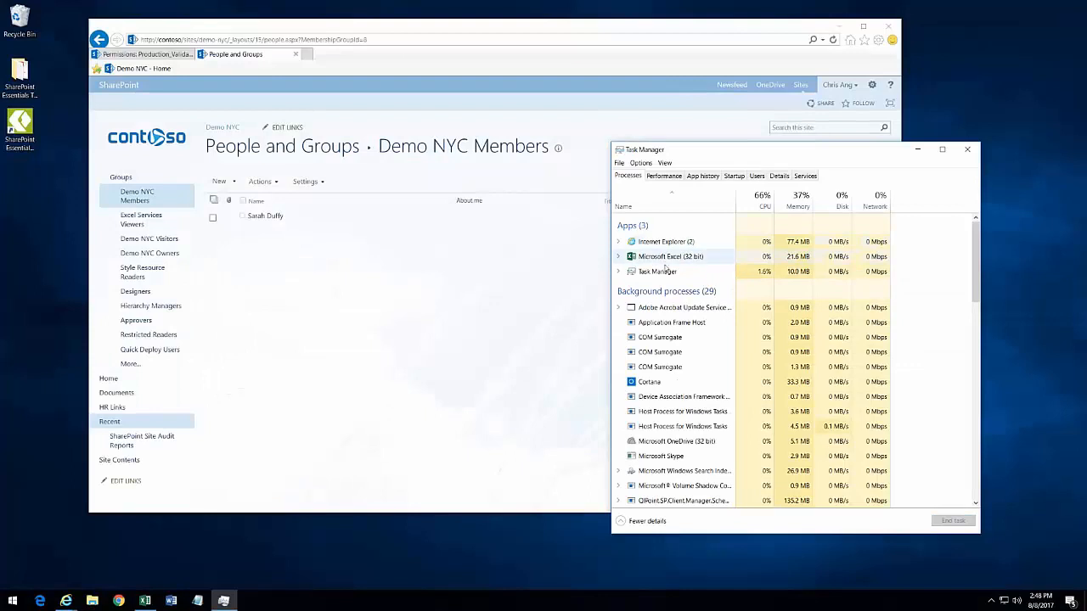
left_click(917, 150)
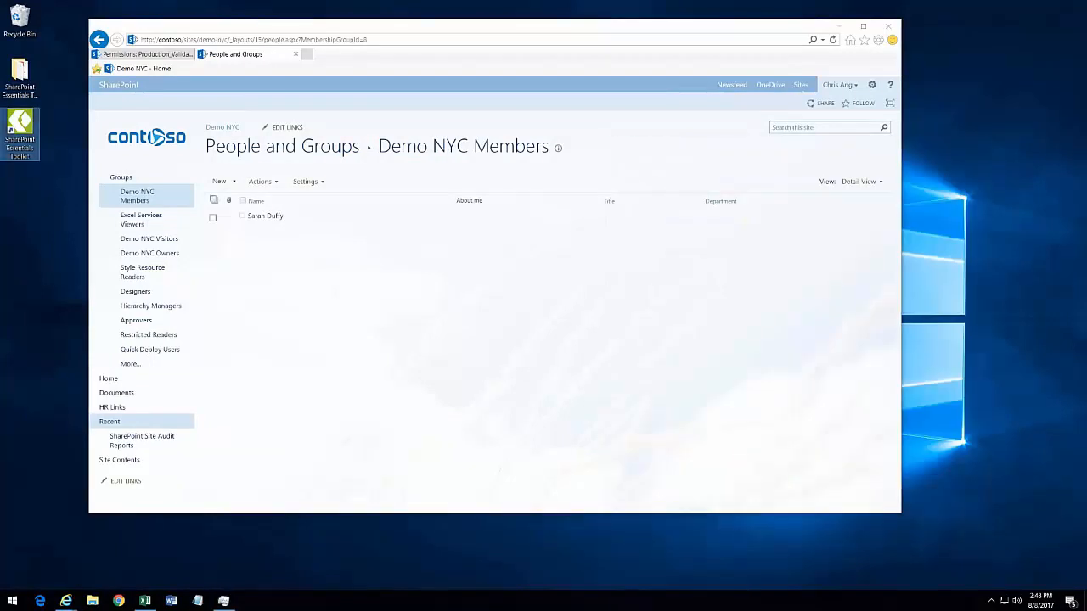
double_click(20, 129)
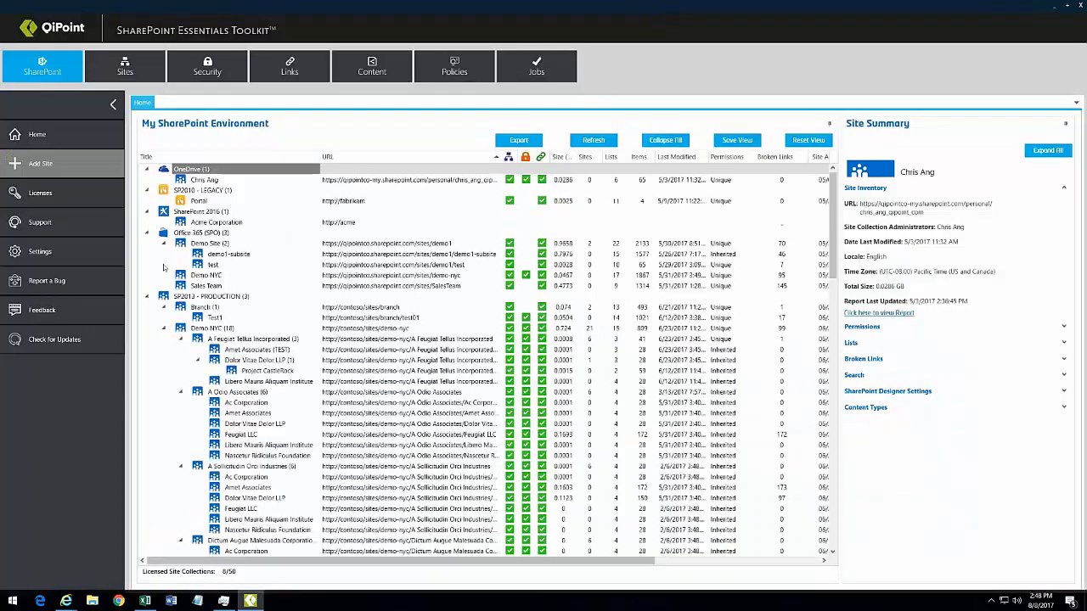
Step: Review the licensing page, then select the Demo NYC (18) site in the environment tree
left_click(26, 196)
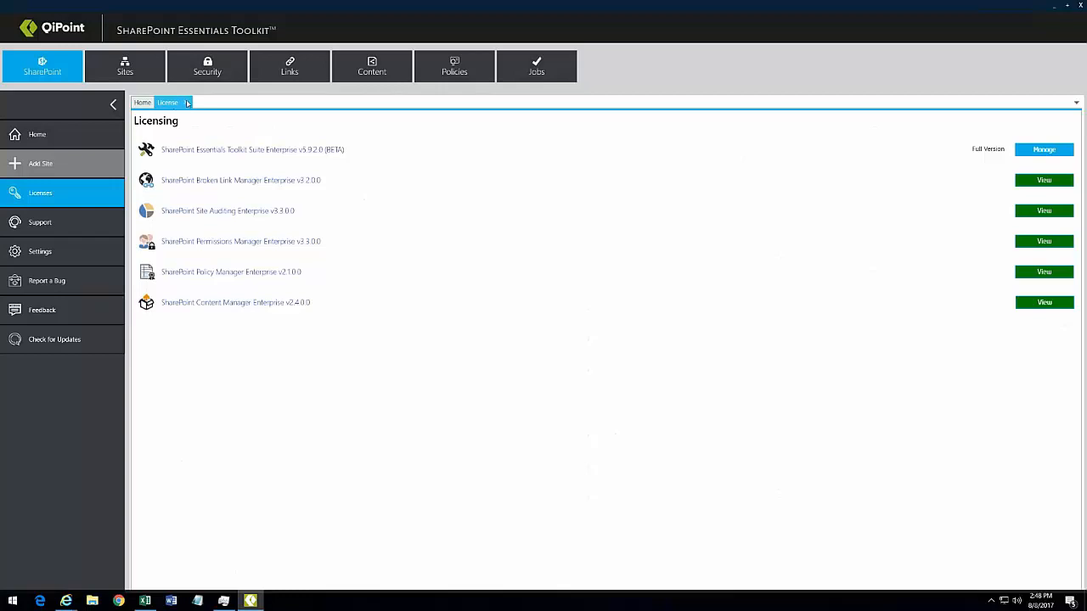
left_click(290, 75)
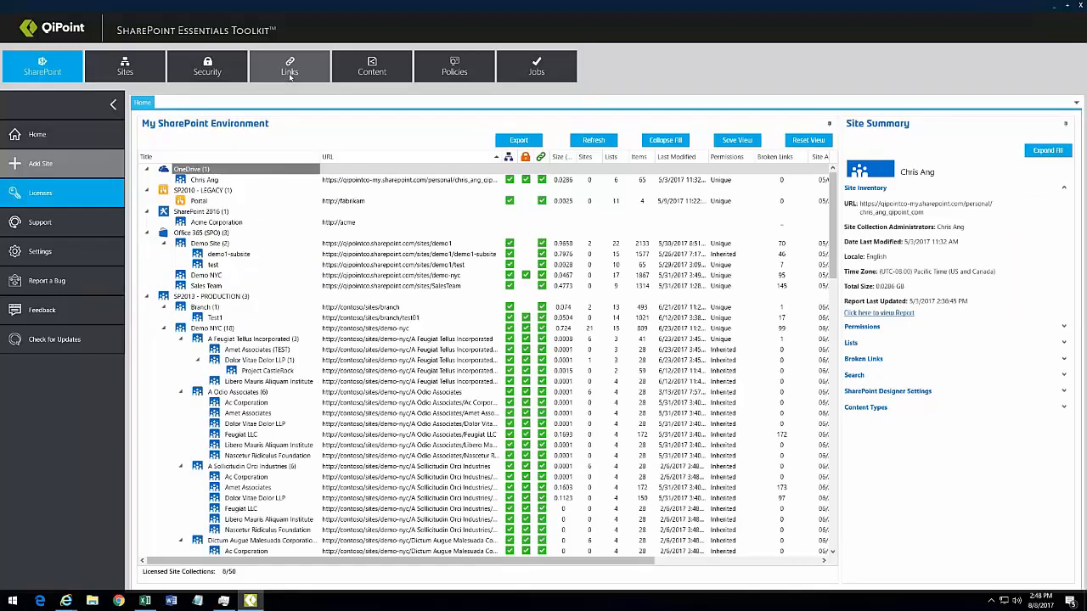
left_click(220, 308)
left_click(212, 328)
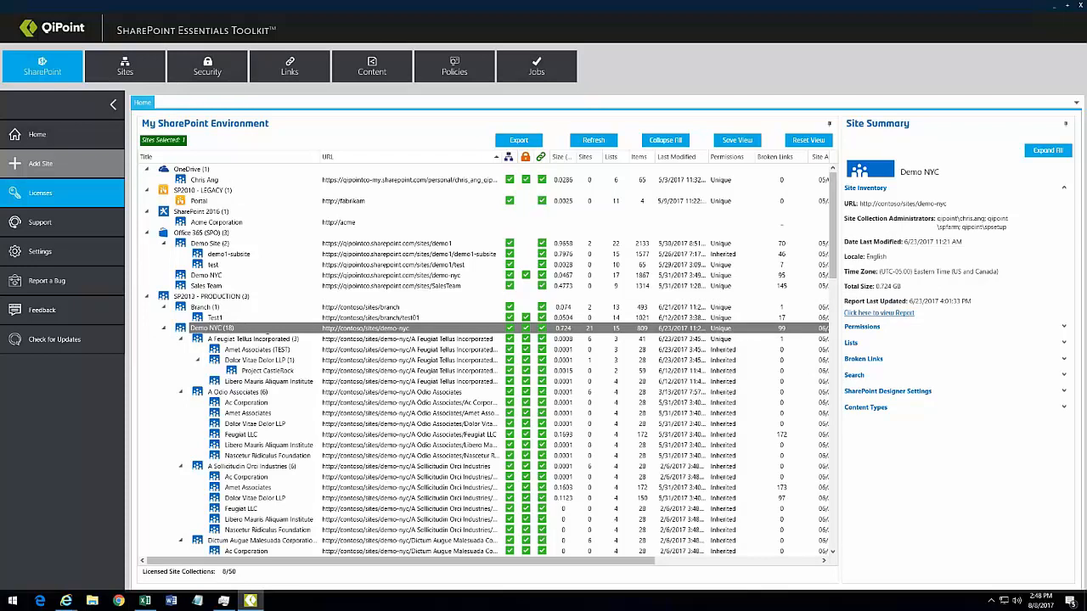
Step: Close the old permissions browser window and open the Demo NYC site in the browser
mouse_move(67, 601)
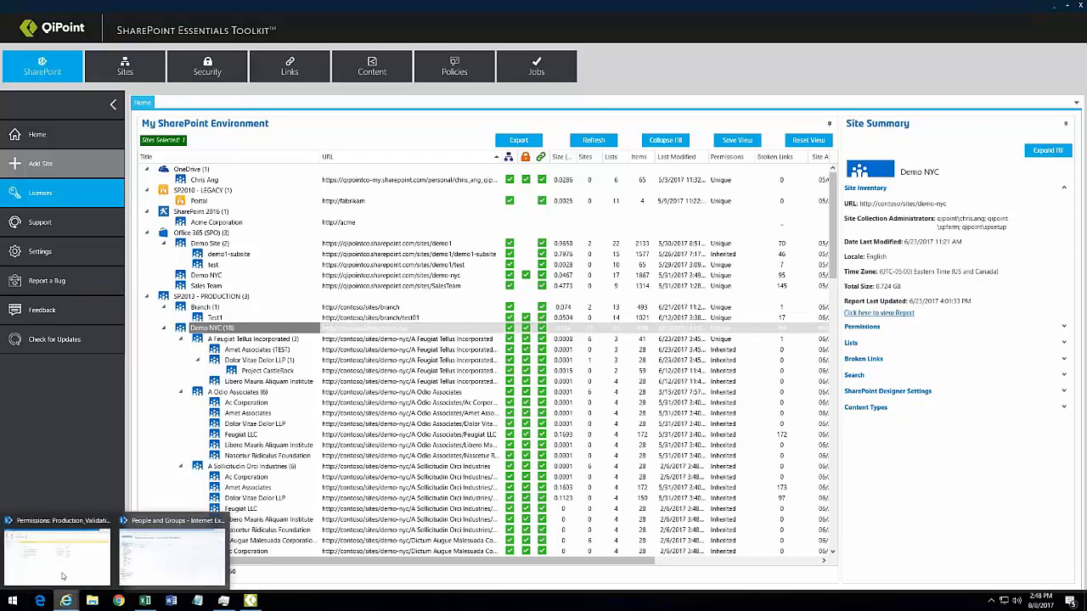
left_click(82, 537)
left_click(888, 25)
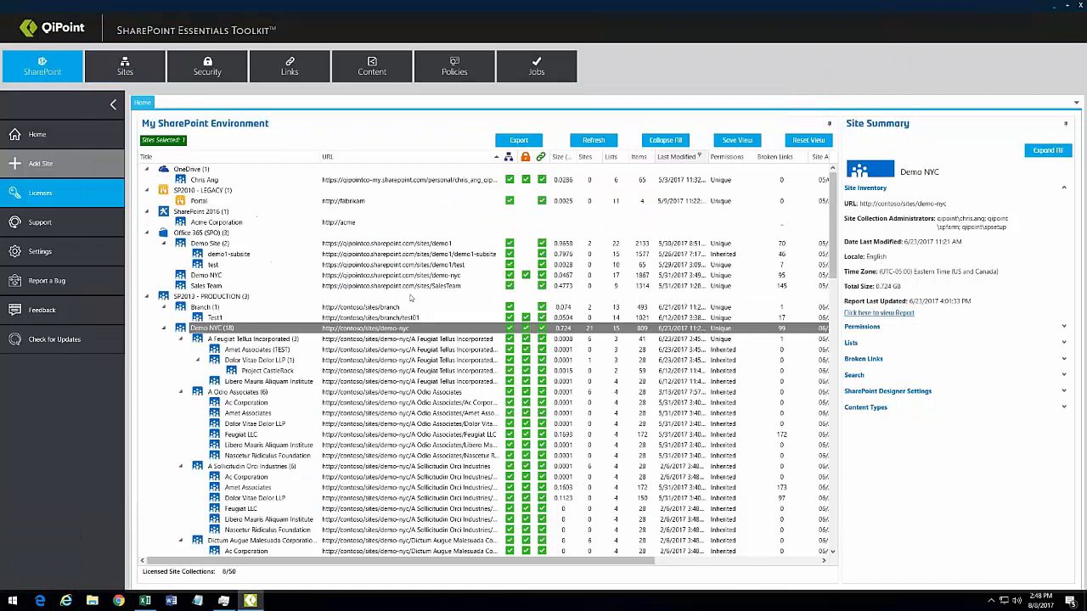
right_click(361, 329)
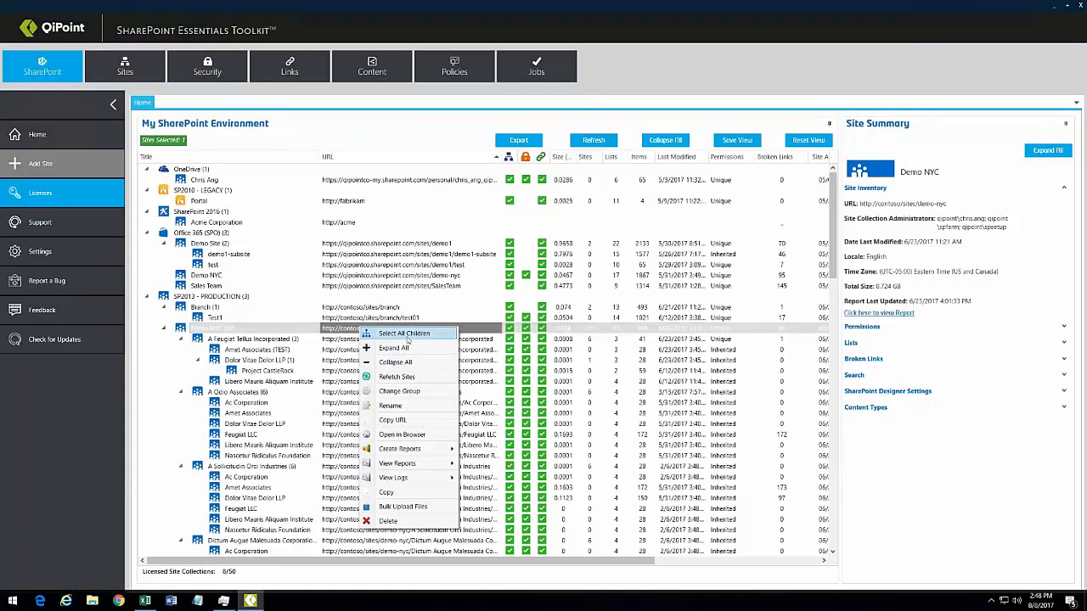
left_click(402, 434)
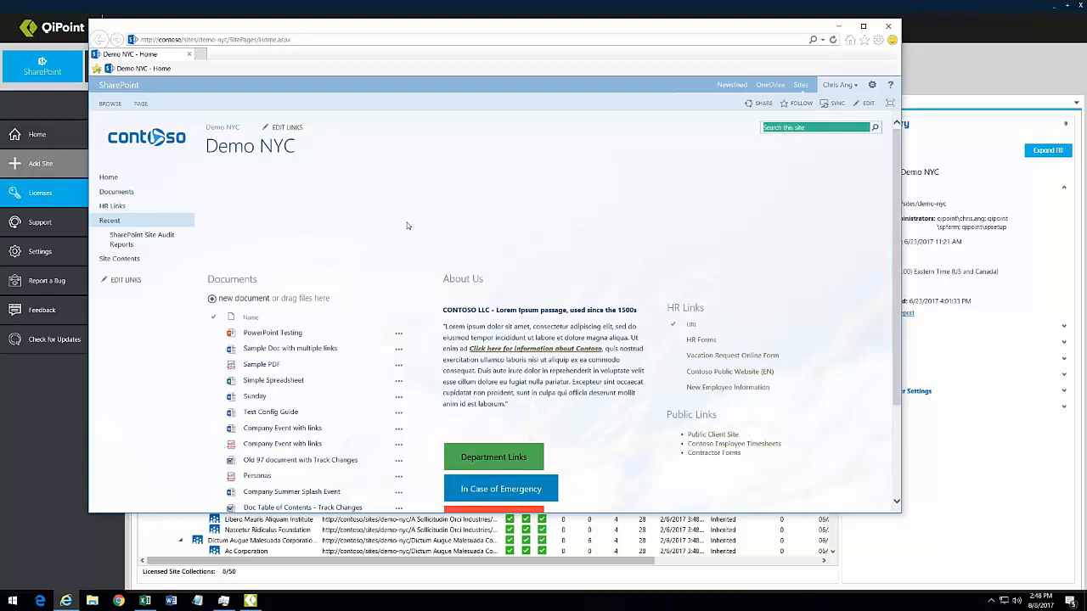
Step: Reposition the browser window and check the broken banner image's properties on the Demo NYC home page
left_click_drag(406, 32, 464, 40)
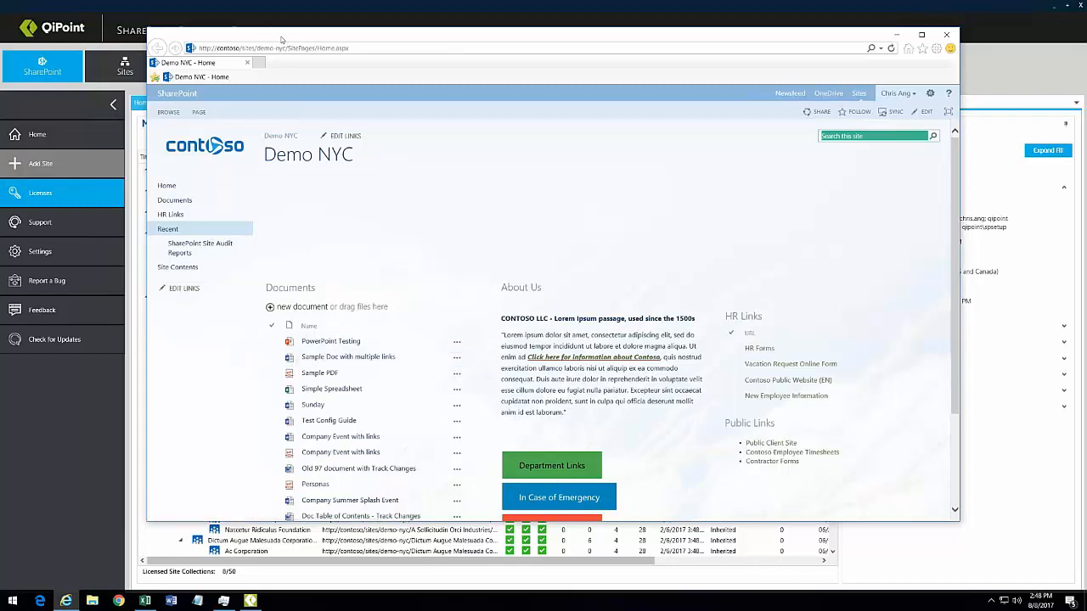
left_click_drag(287, 30, 417, 207)
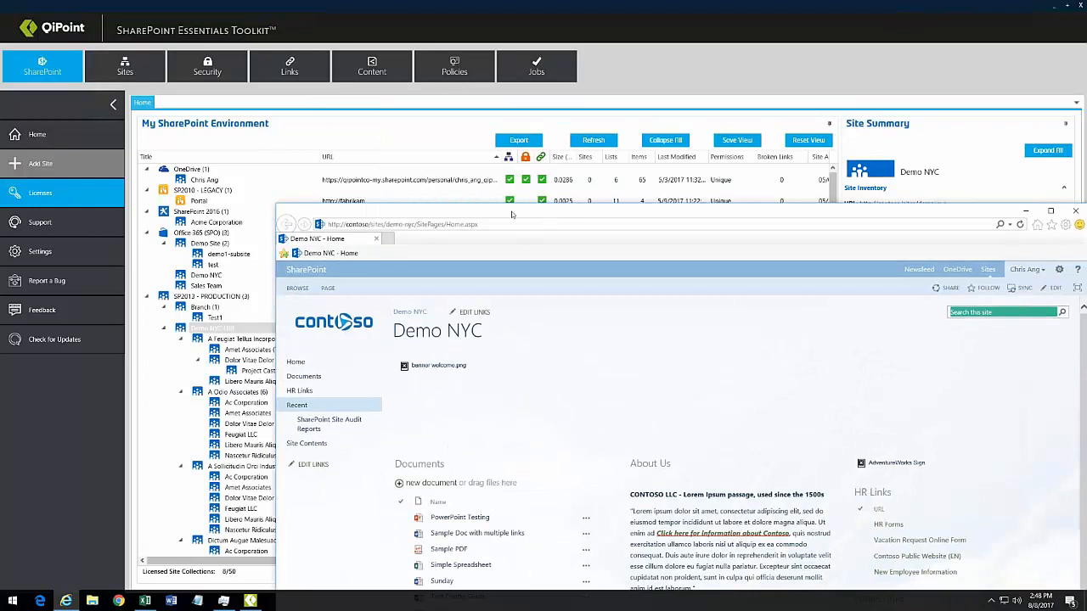
left_click_drag(513, 212, 380, 45)
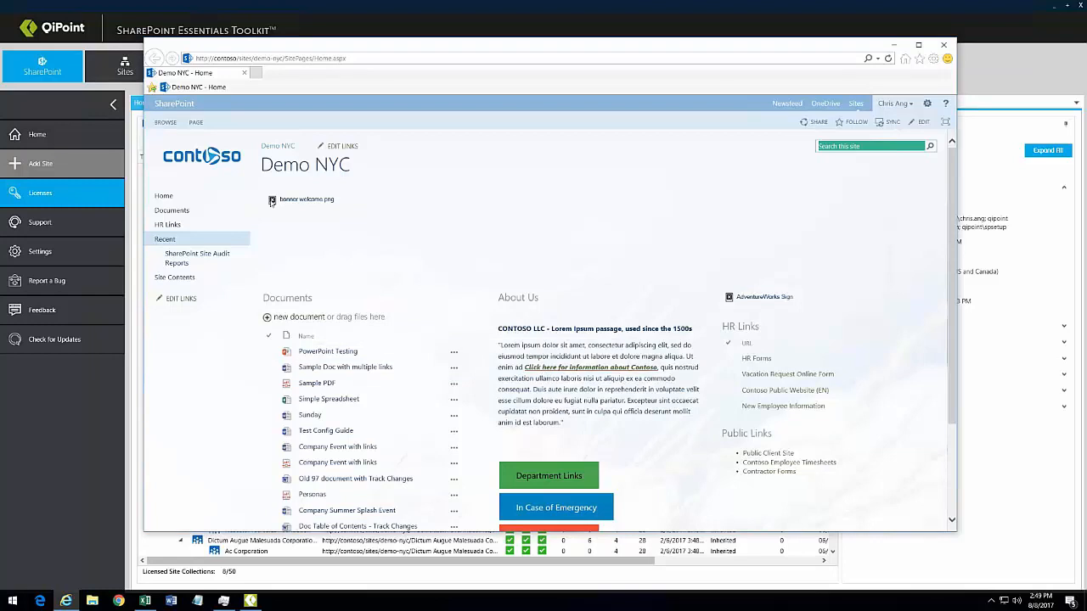
right_click(272, 201)
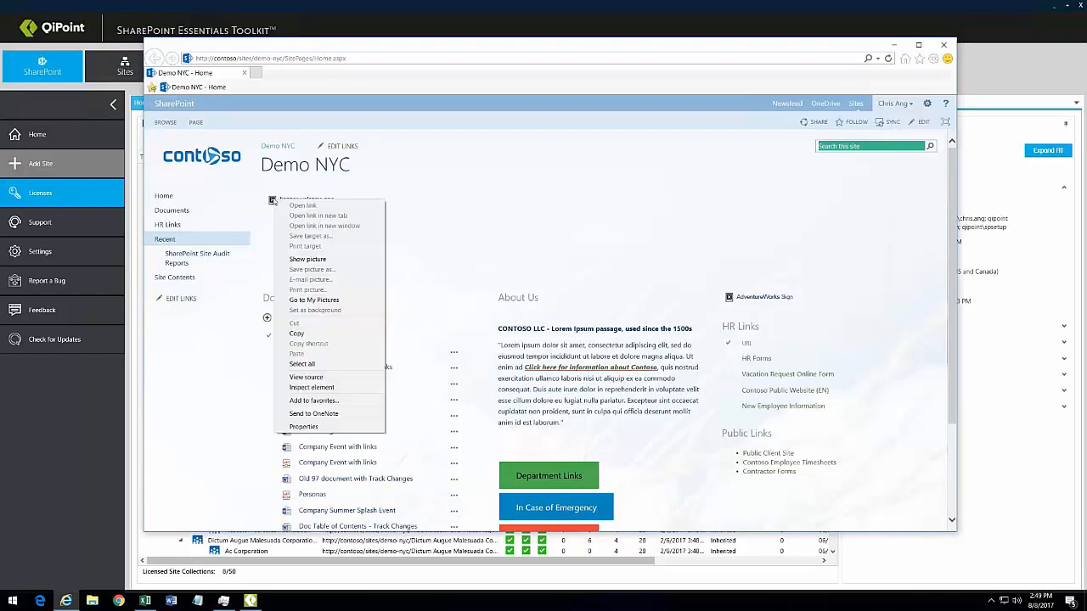
left_click(311, 426)
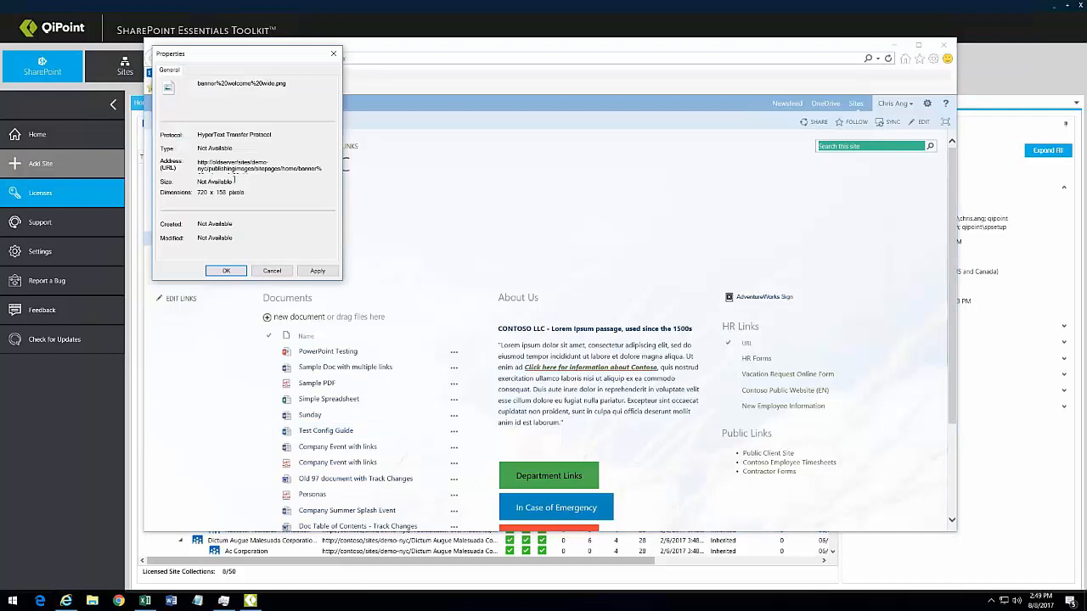
left_click(272, 270)
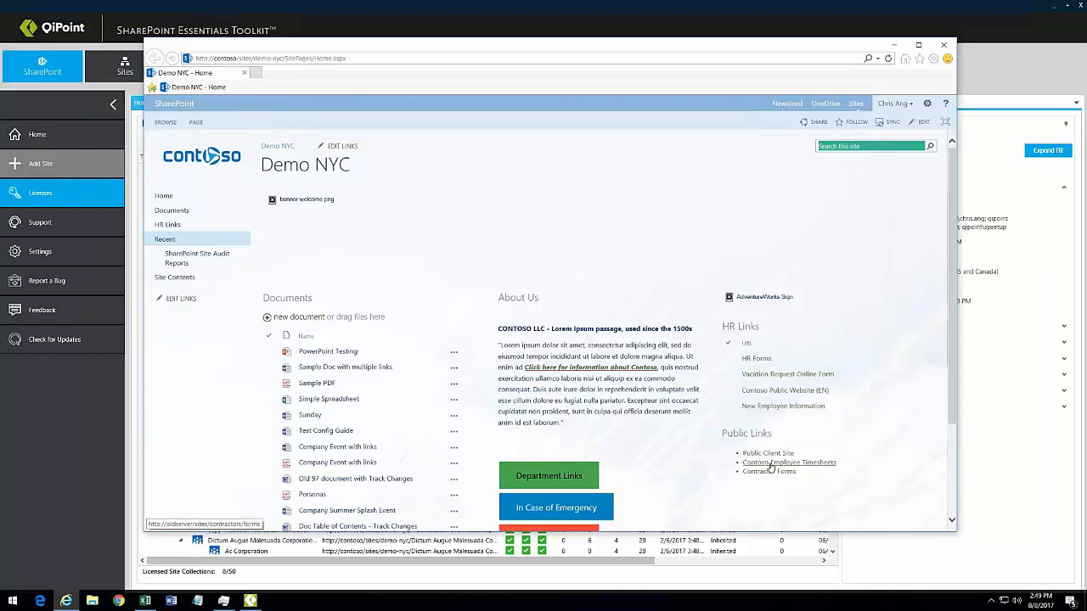
Step: Put the home page in edit mode and inspect the Script Editor snippet's oldserver address without changing it
left_click(920, 123)
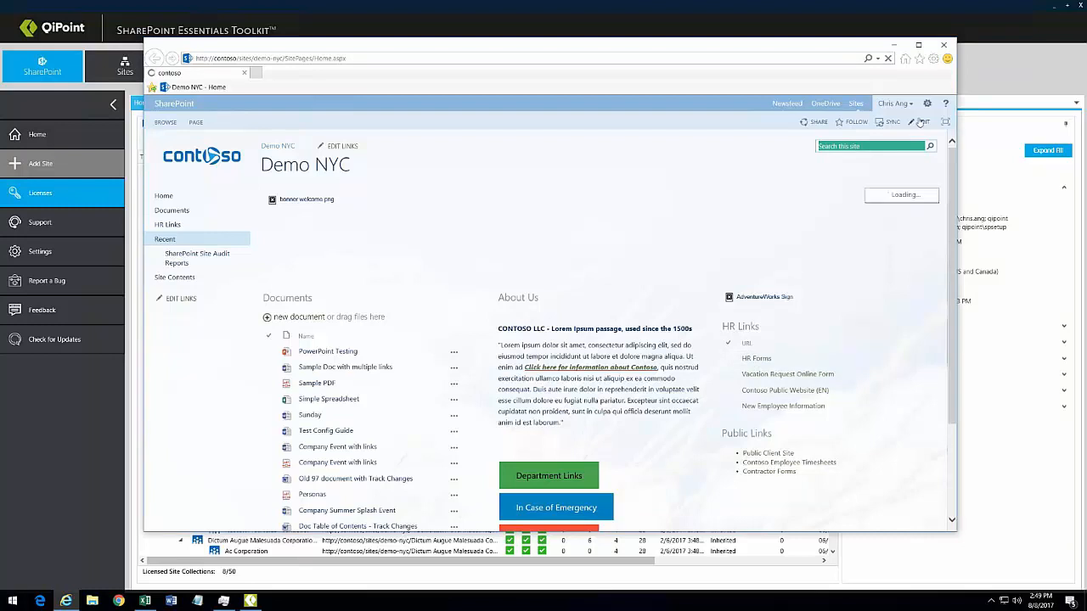
scroll(874, 306, "down", 4)
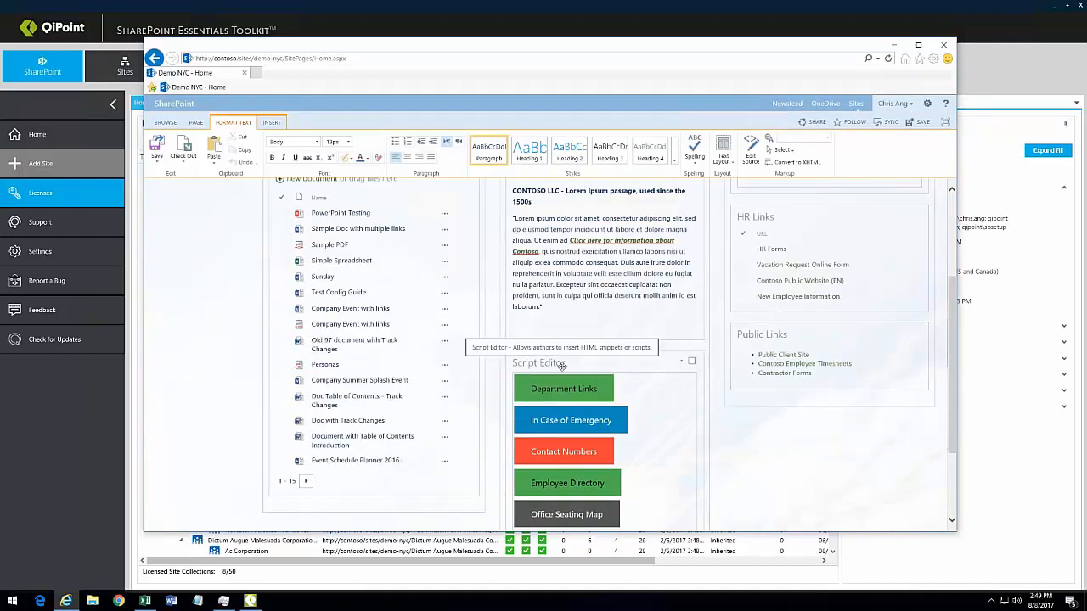
left_click(682, 362)
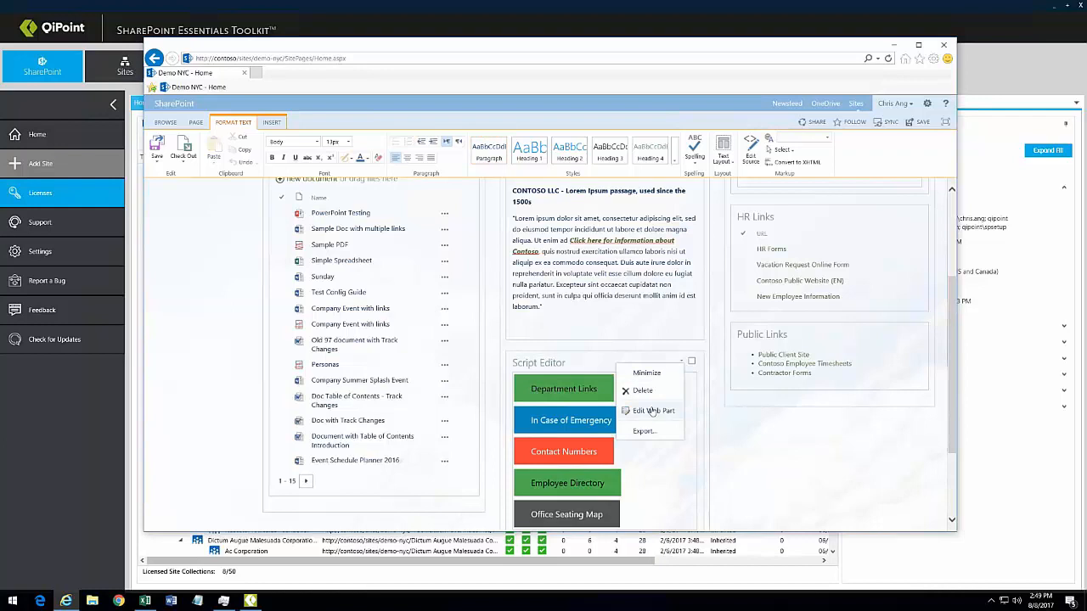
left_click(654, 412)
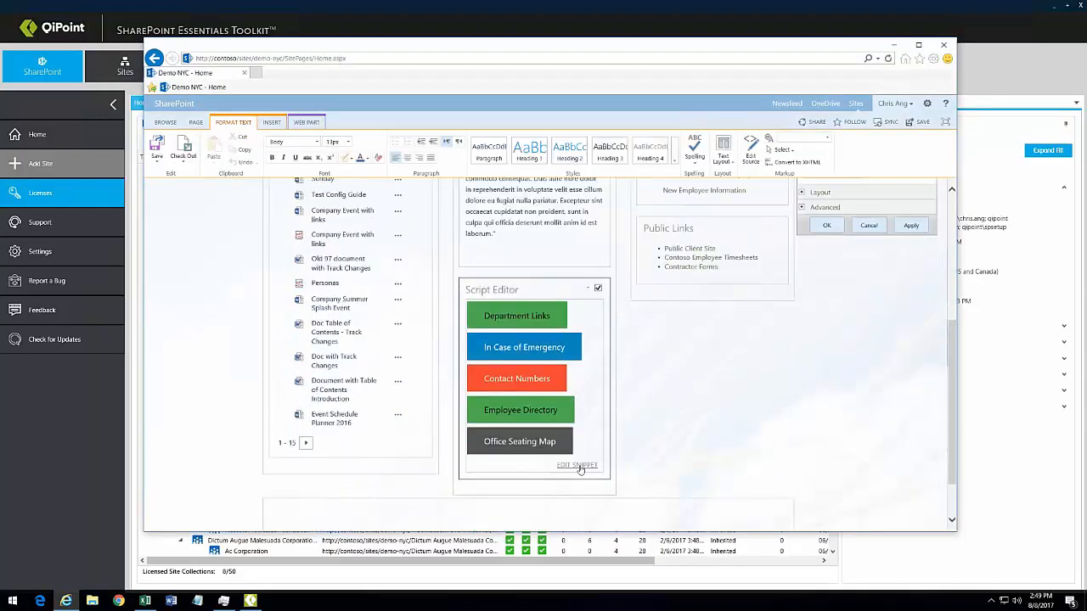
left_click(577, 465)
scroll(485, 224, "down", 5)
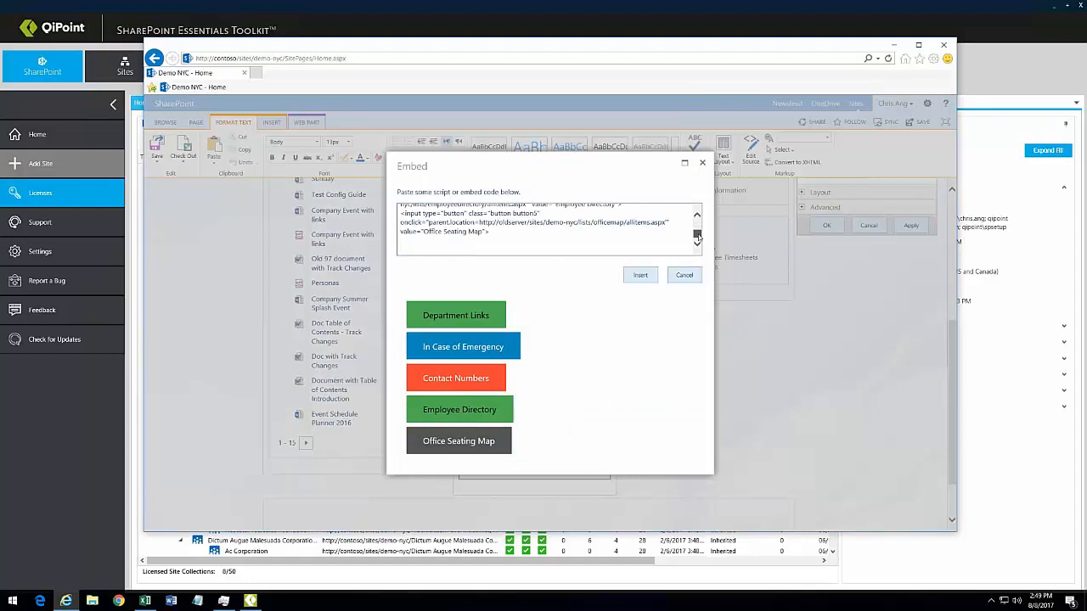
left_click_drag(480, 222, 563, 222)
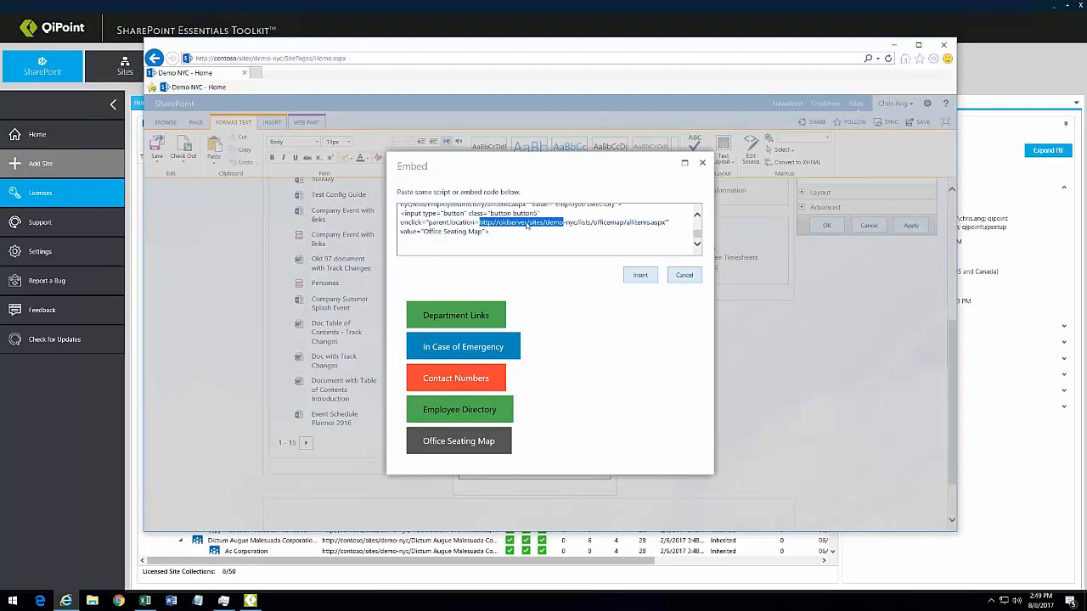
left_click(684, 275)
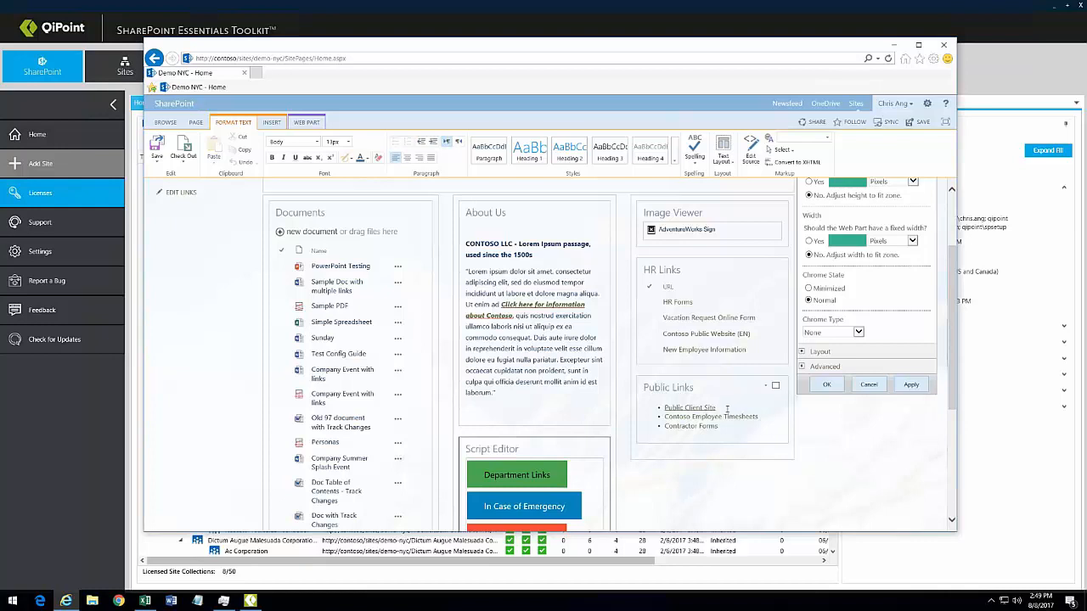
Step: Check the Public Client Site link's target address, cancel, then save and stop editing
left_click(689, 407)
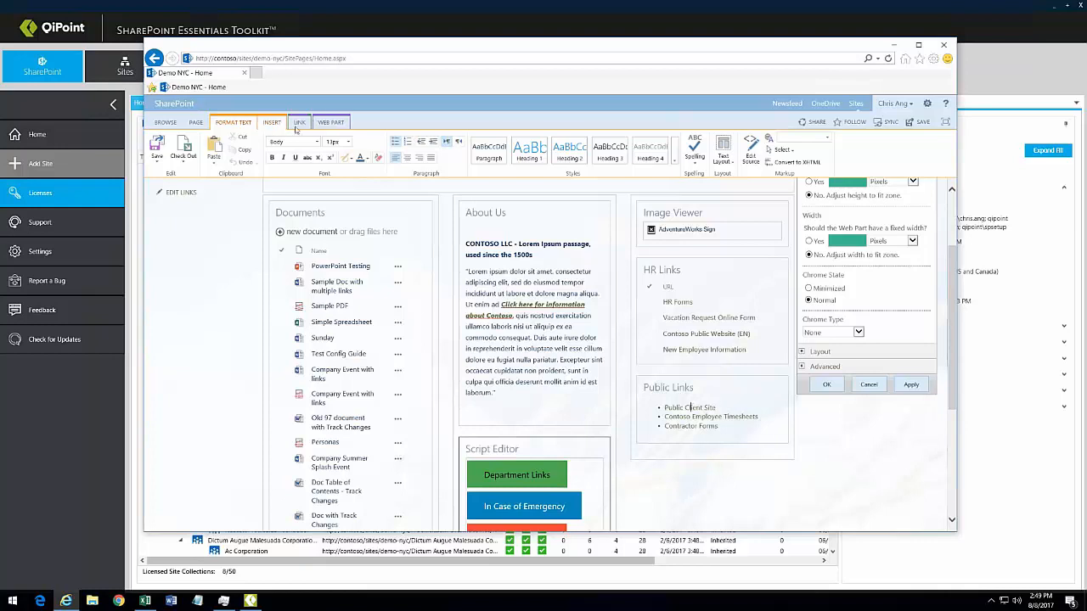
left_click(301, 124)
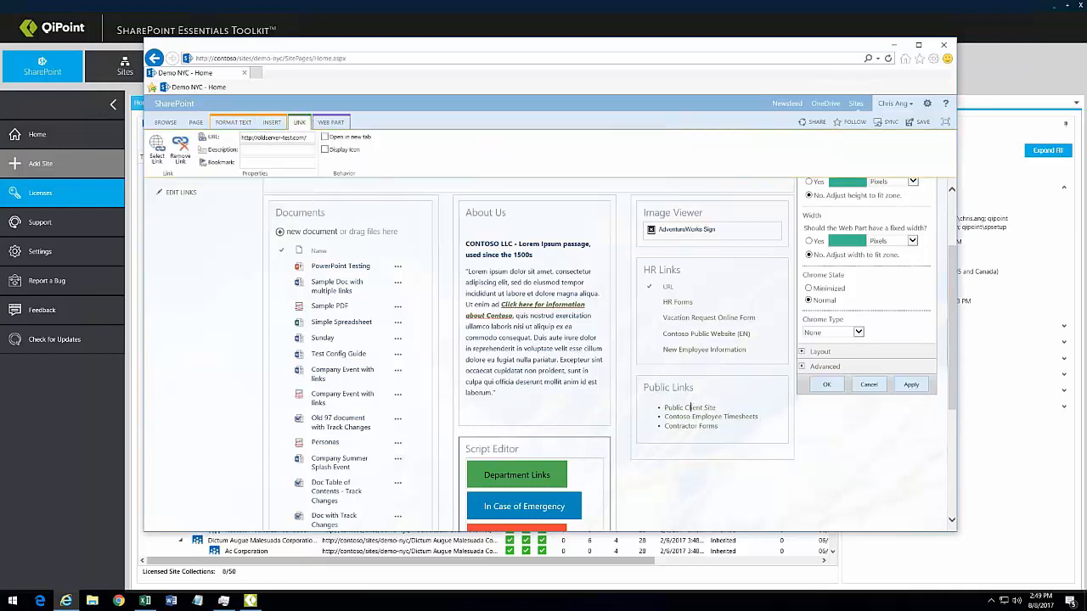
left_click(856, 390)
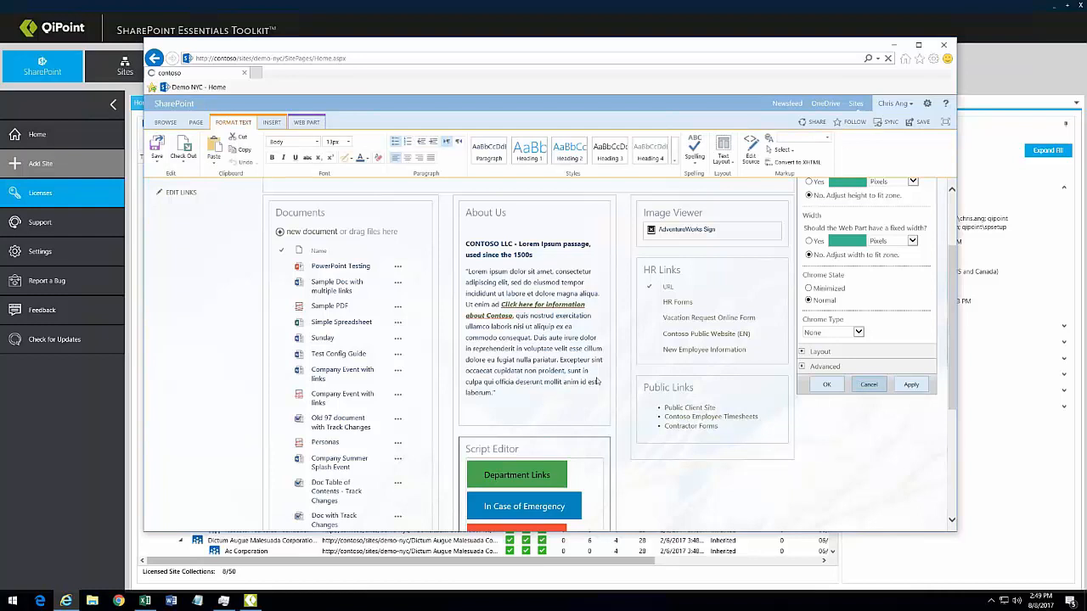
left_click(157, 160)
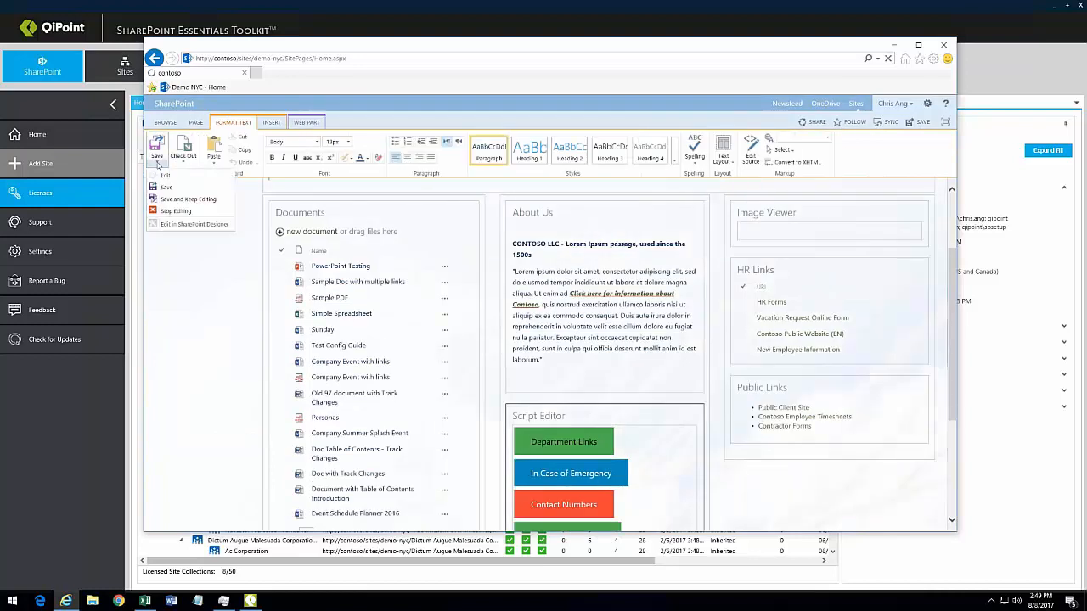
left_click(177, 214)
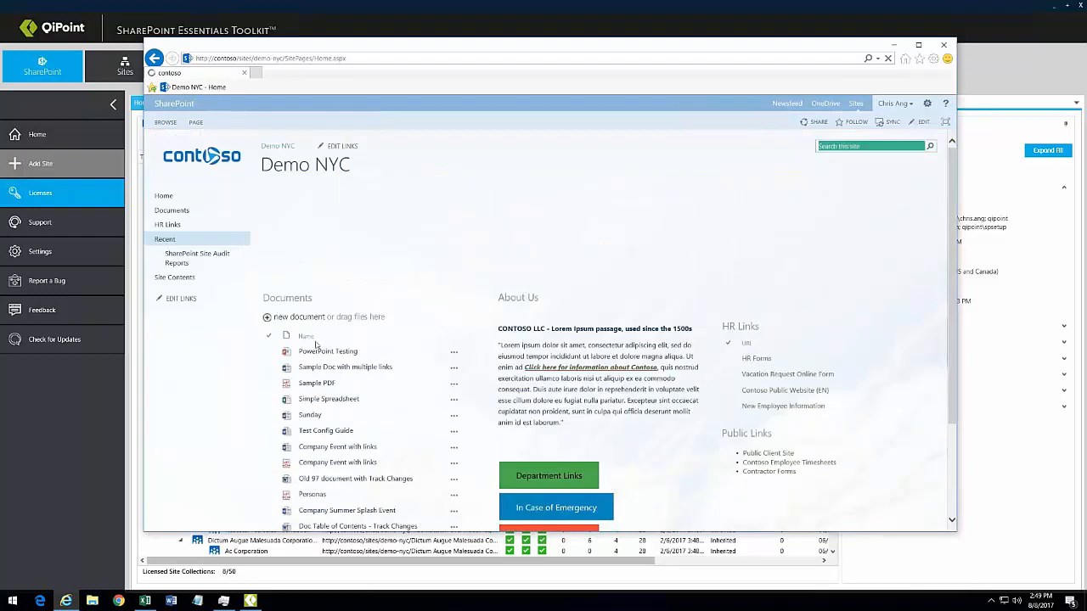
Step: Glance at Sample PDF, then open the Links in Word document from the Documents library in Word
middle_click(321, 385)
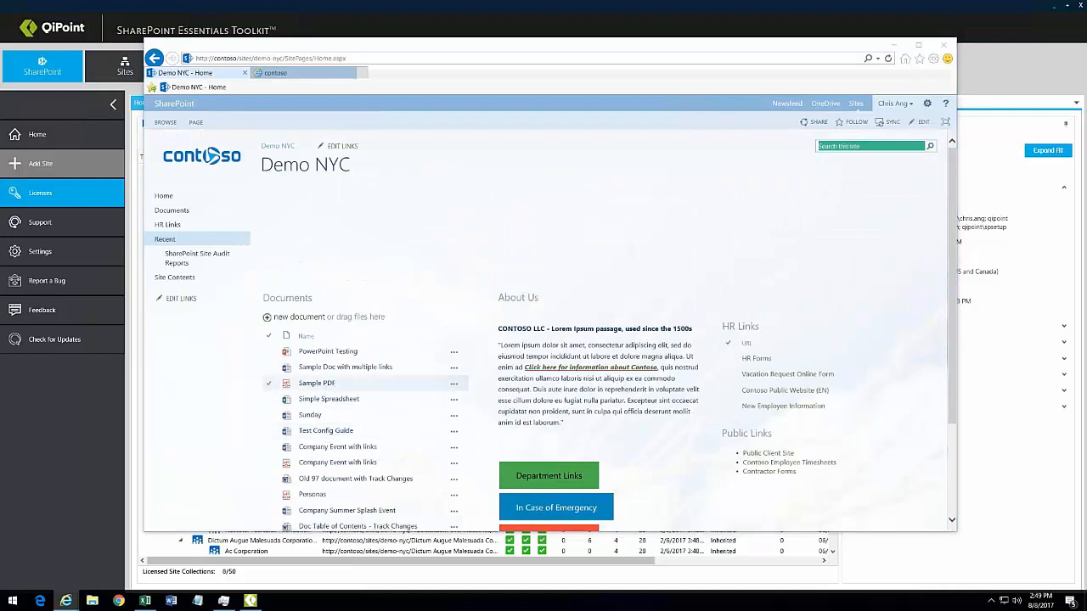
scroll(263, 383, "down", 3)
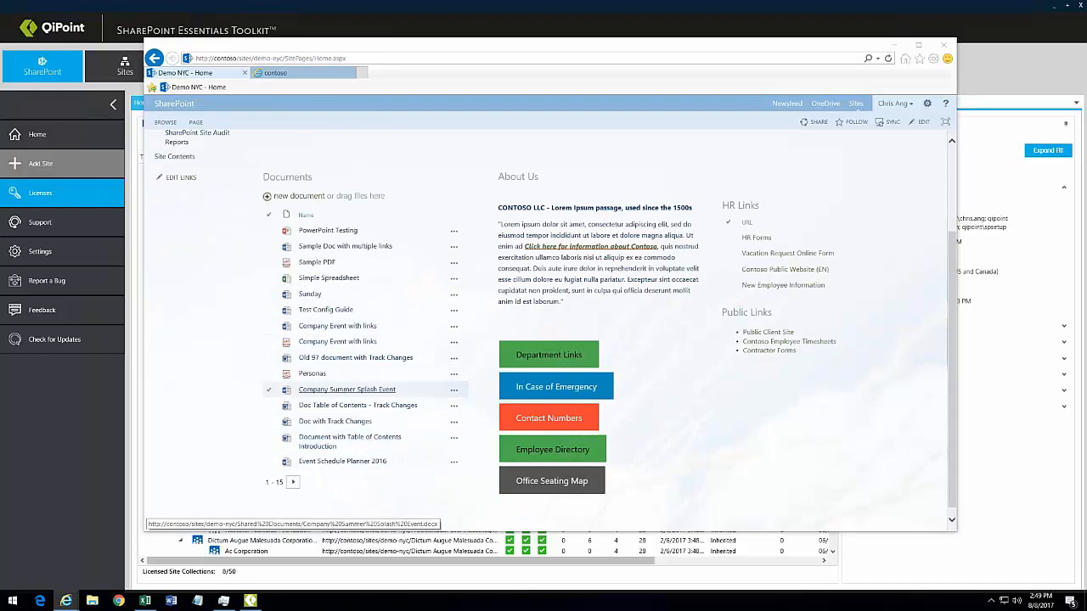
left_click(287, 177)
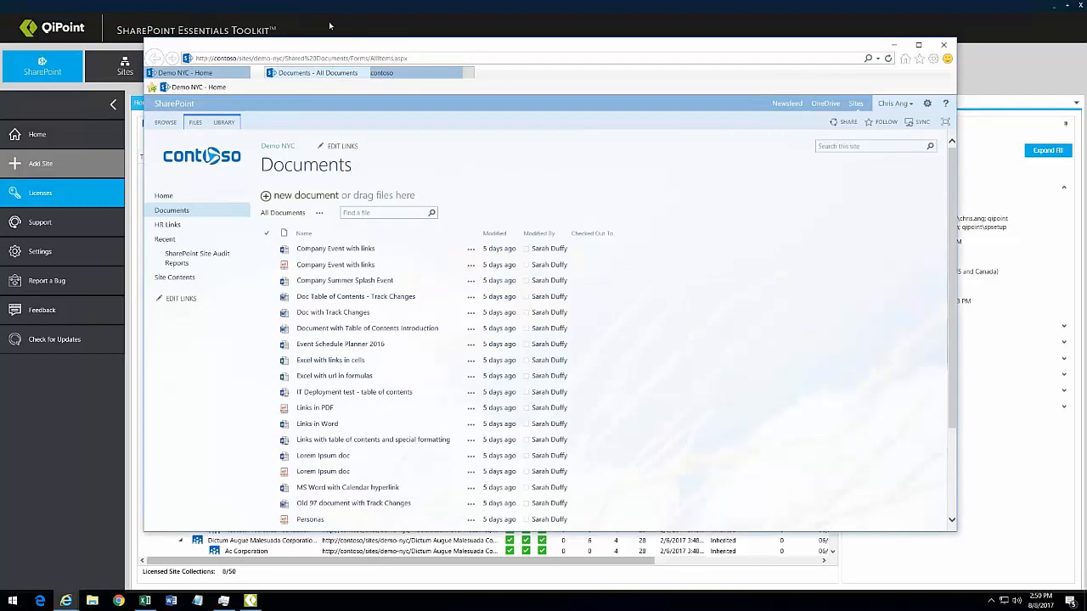
left_click(400, 71)
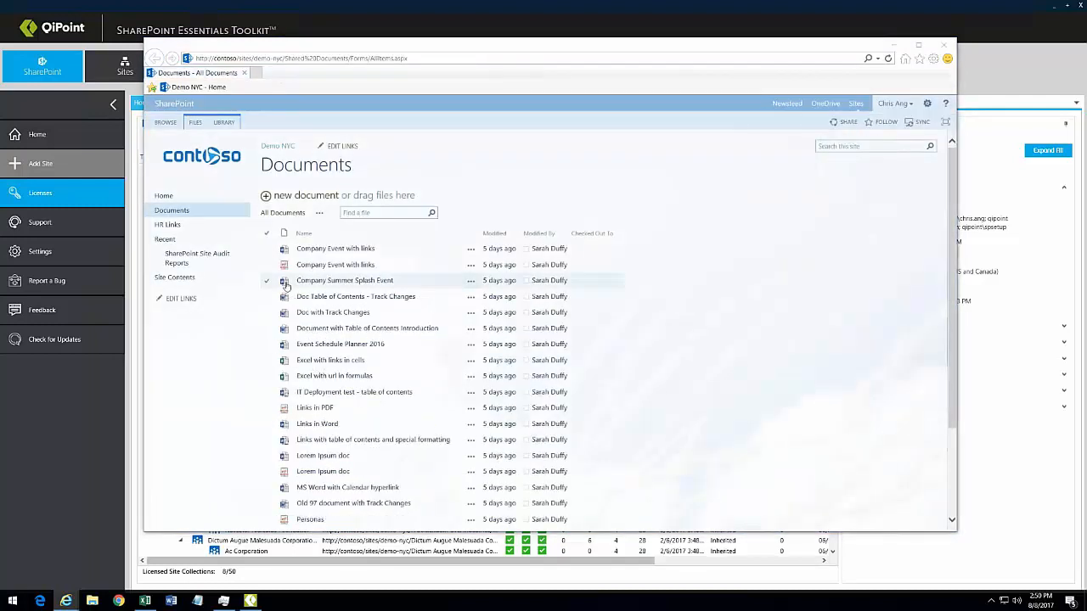
left_click(316, 424)
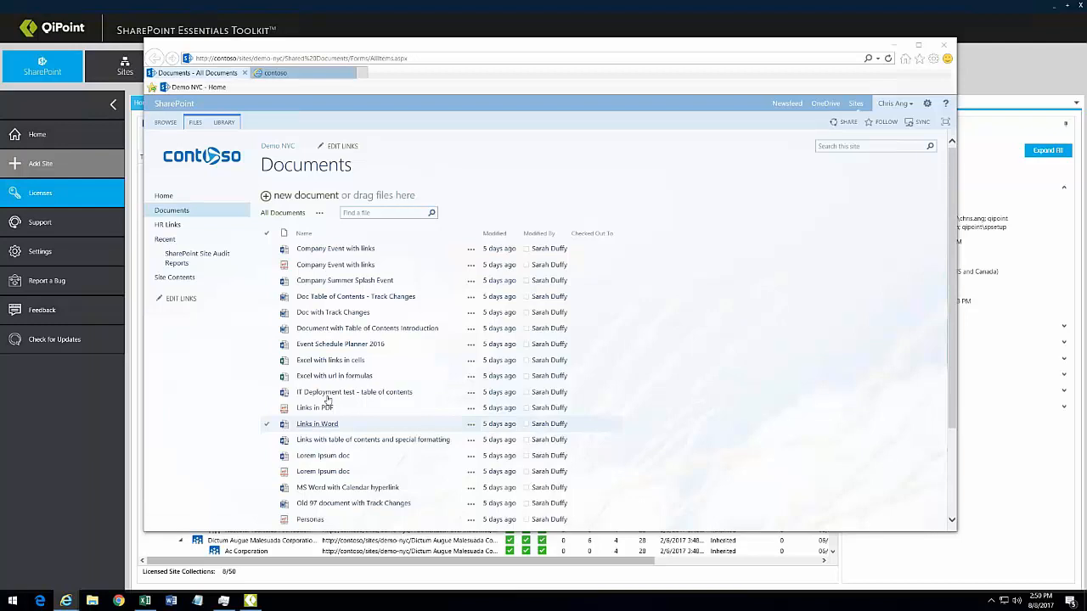
left_click(728, 520)
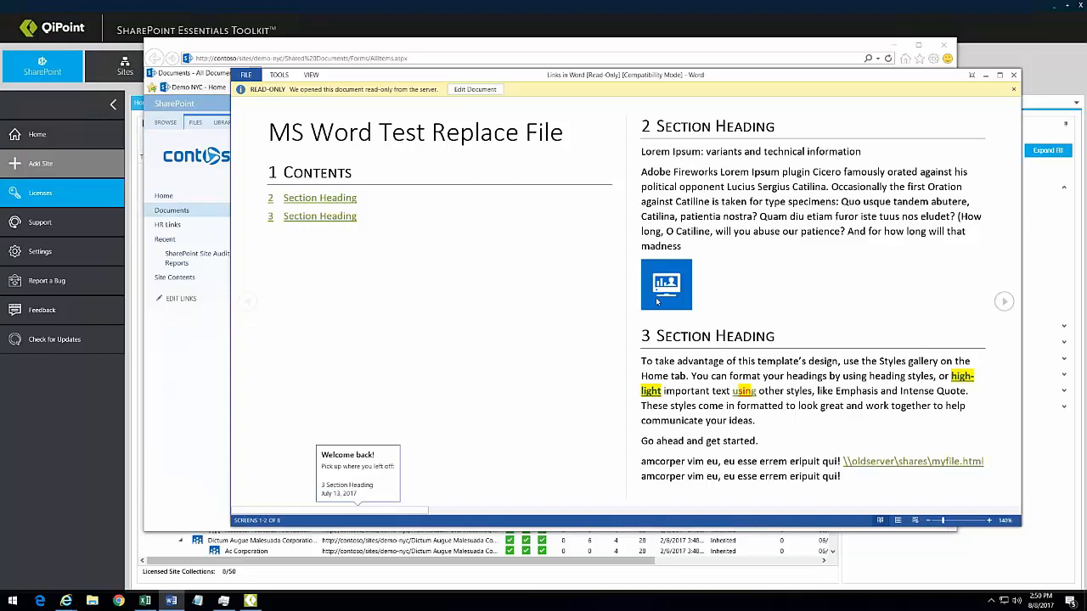
Step: Review the \\oldserver links in the Word document, close Word, and open the Company Event with links PDF
mouse_move(659, 295)
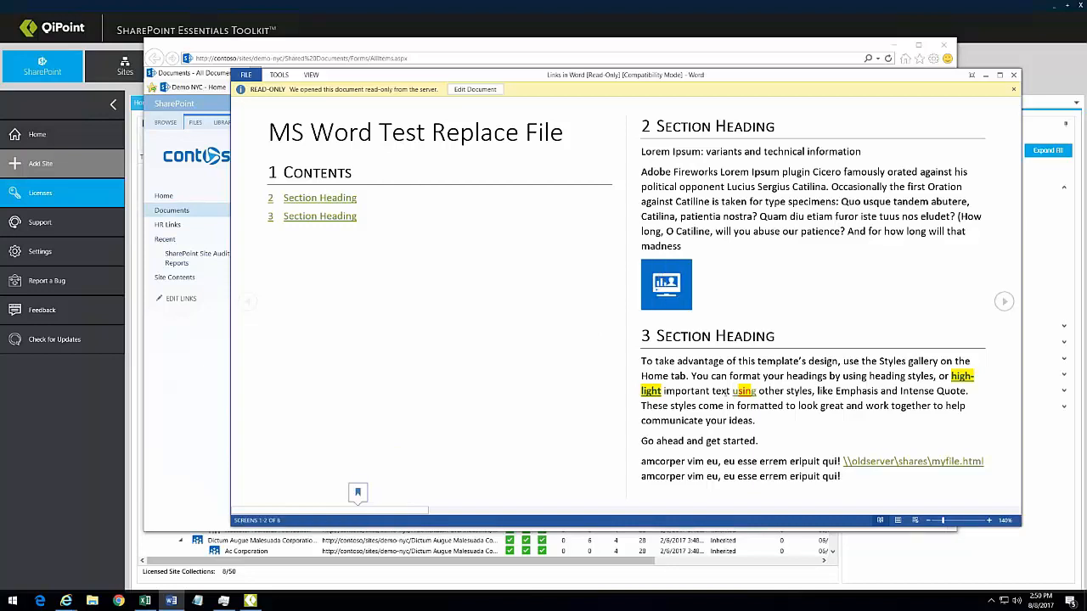
mouse_move(741, 392)
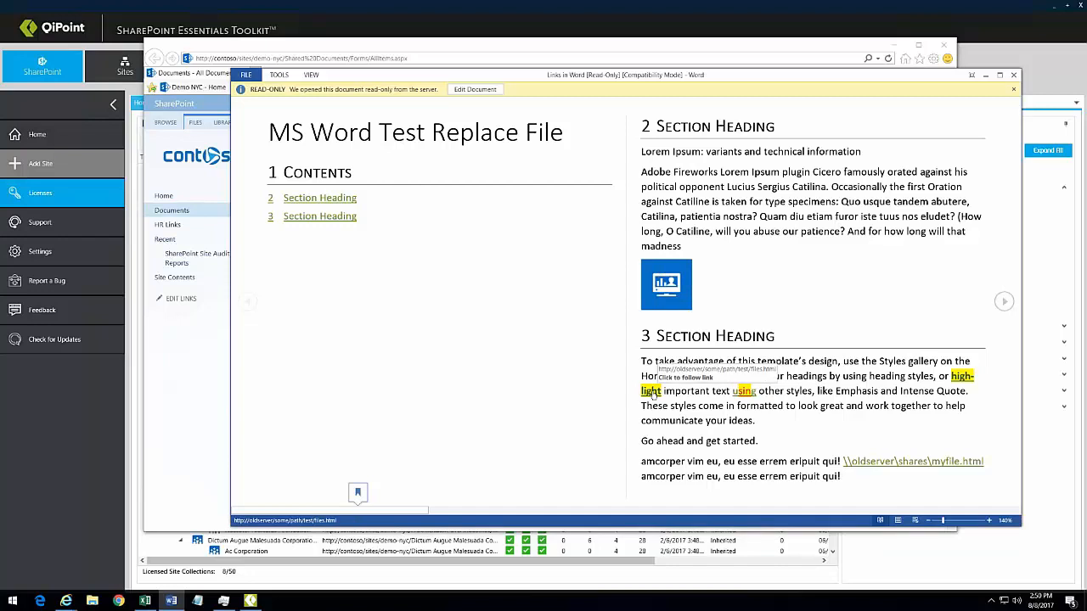
scroll(837, 376, "down", 2)
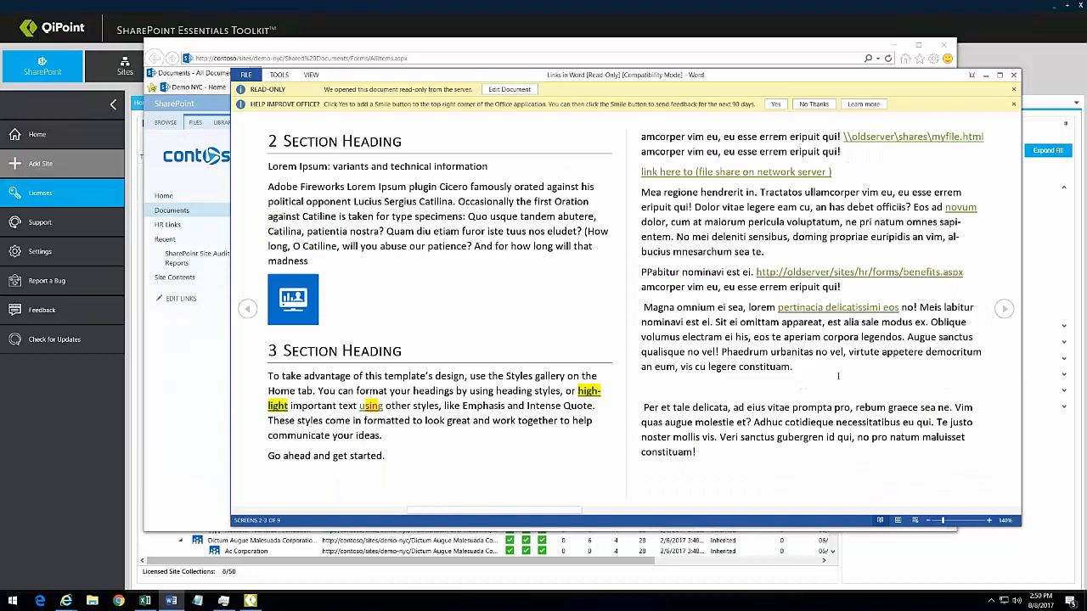
scroll(828, 356, "up", 3)
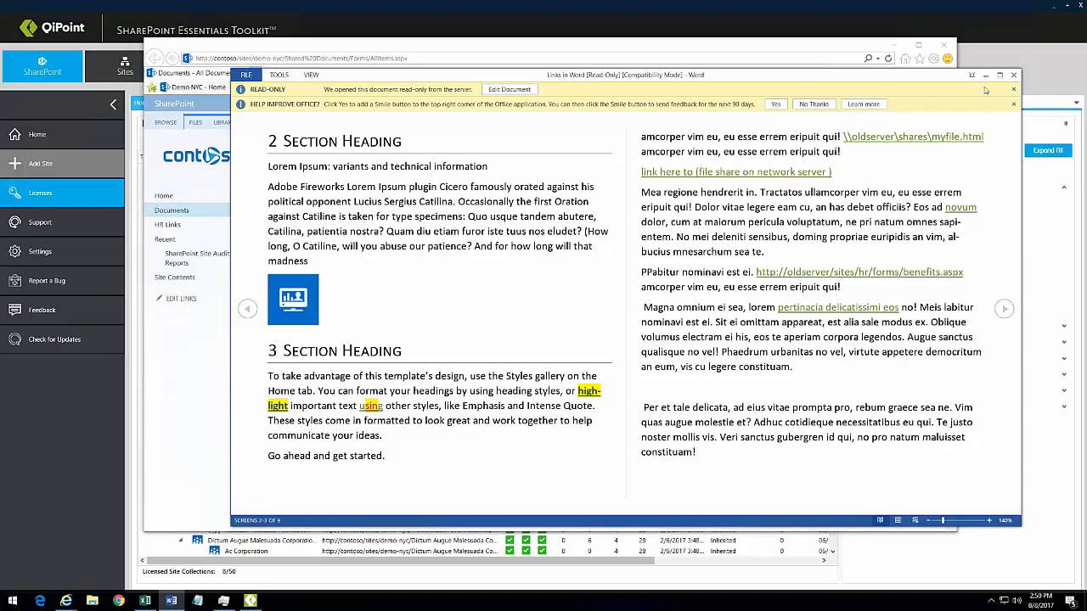
left_click(1013, 74)
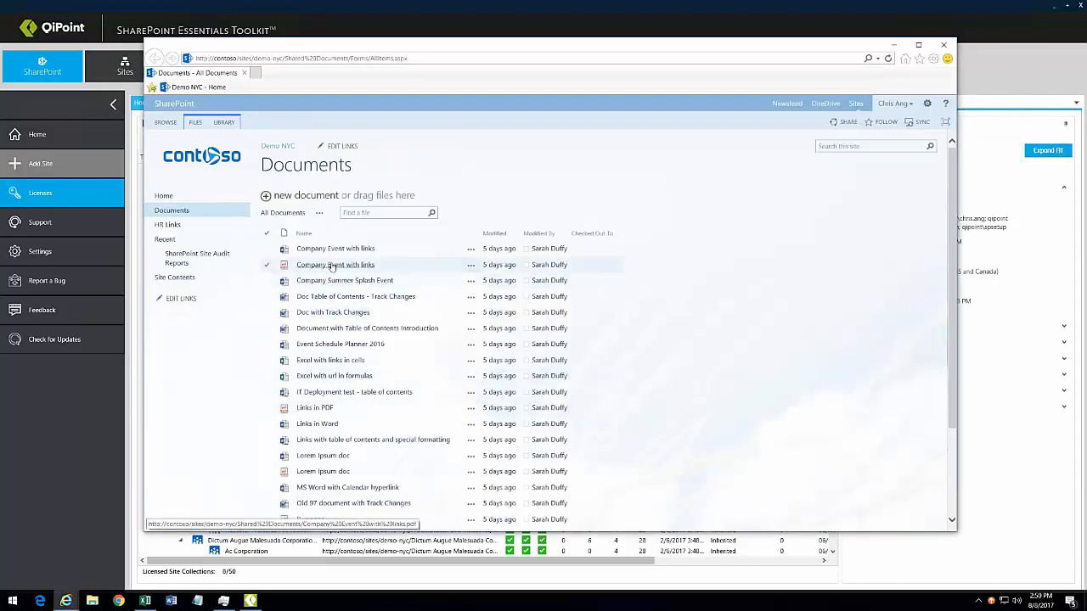
left_click(332, 266)
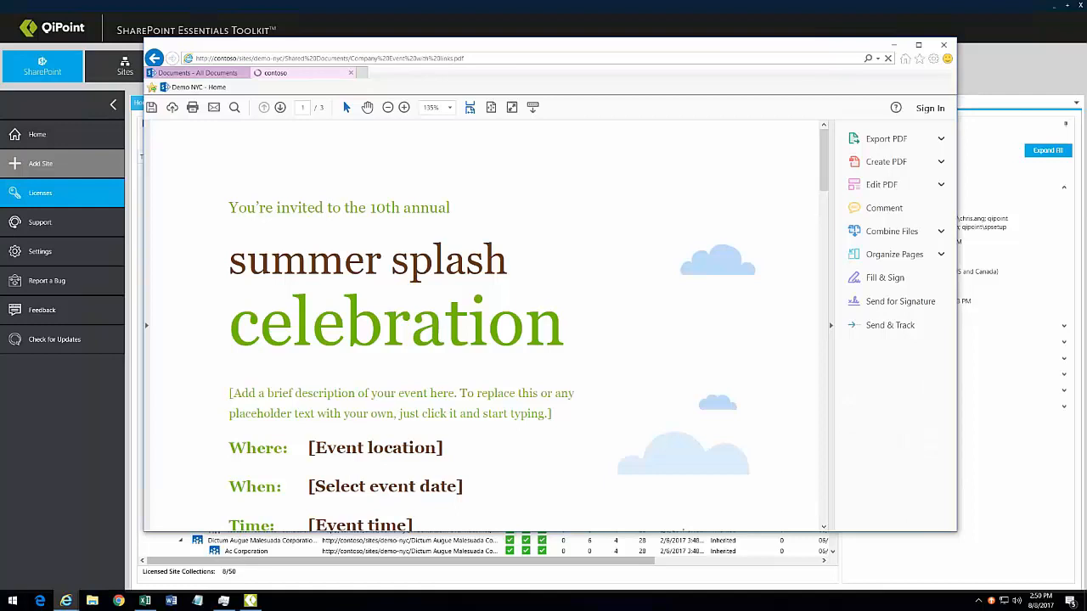
Step: Scroll through the links in the Company Event PDF, then close it
scroll(691, 327, "down", 5)
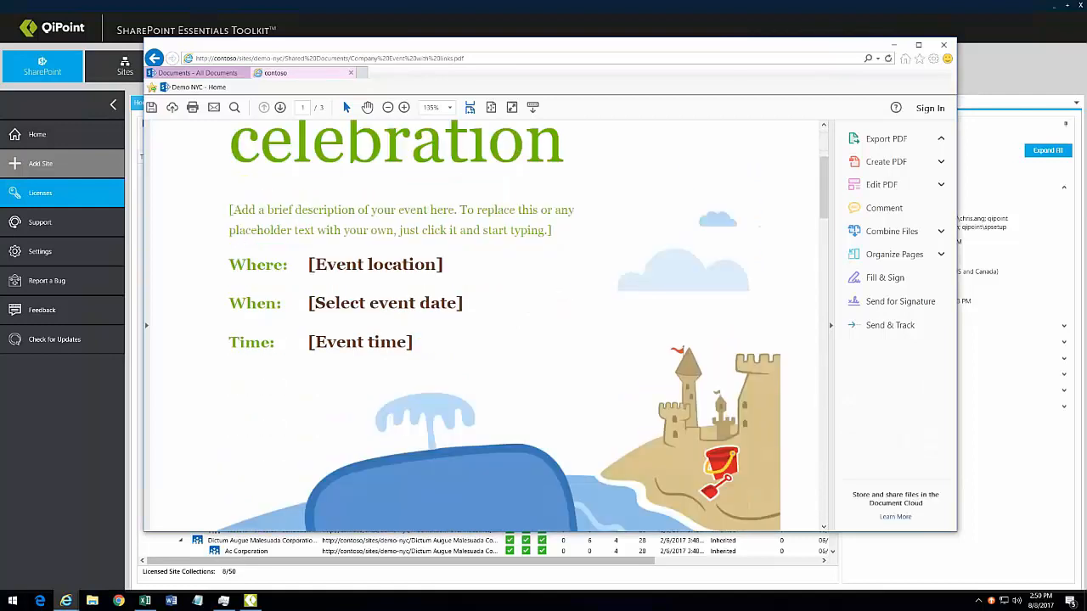
scroll(287, 332, "down", 15)
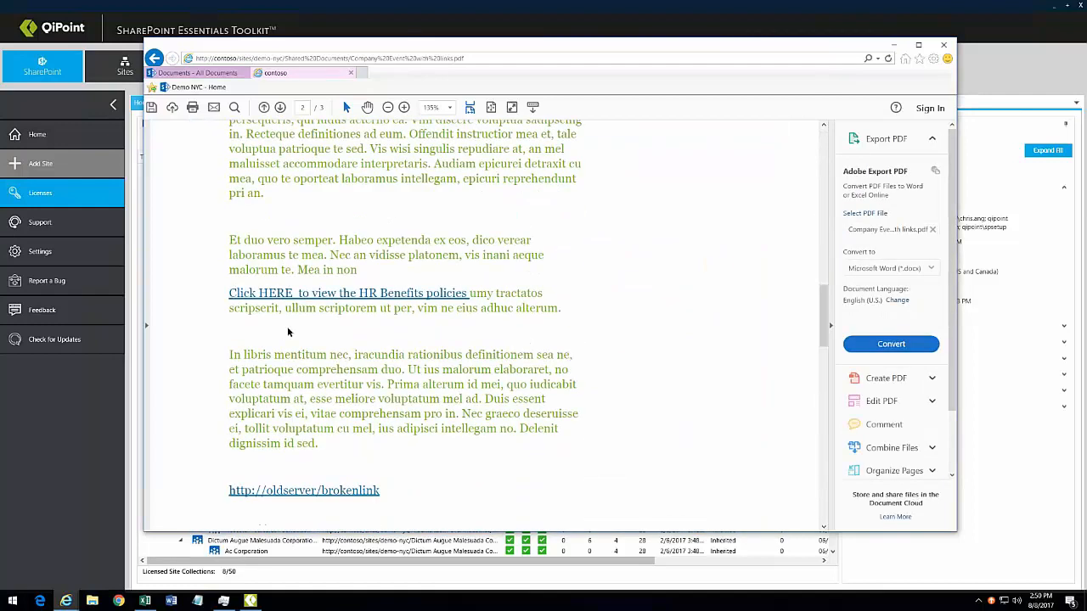
mouse_move(267, 294)
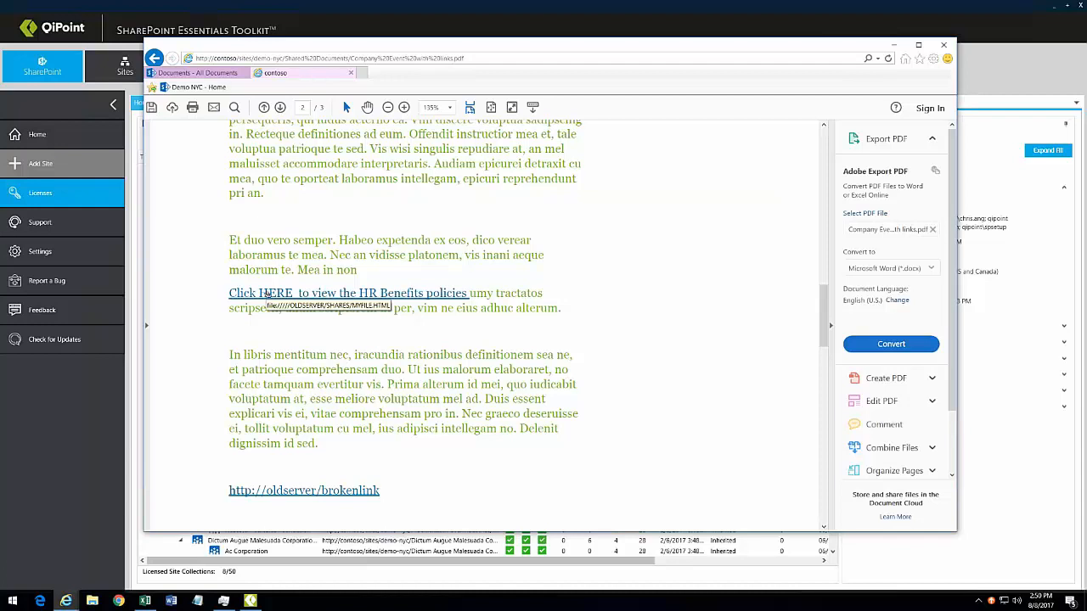
mouse_move(283, 495)
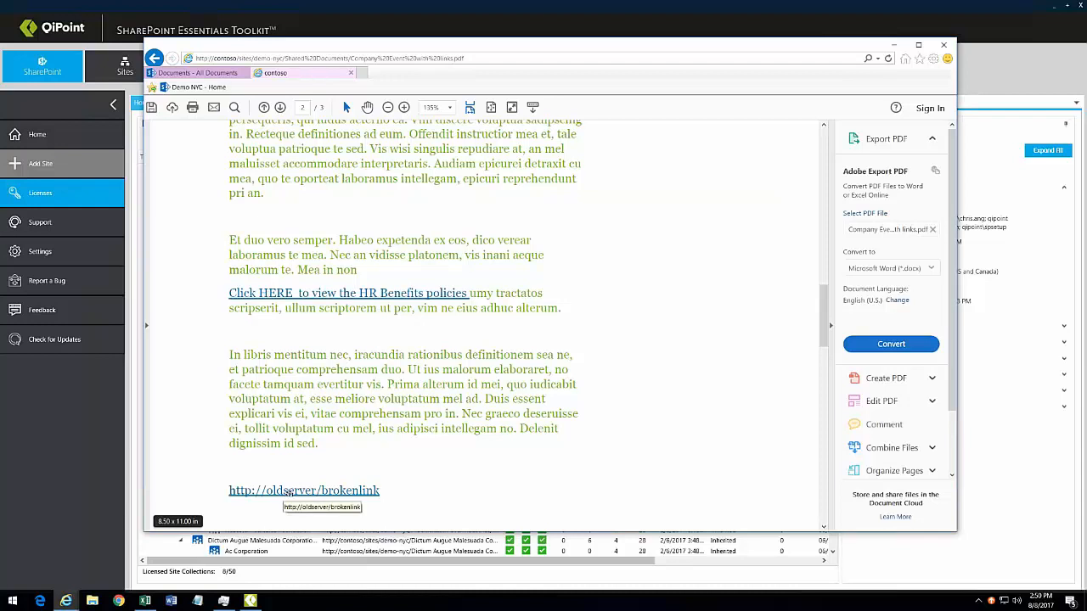
scroll(594, 328, "down", 3)
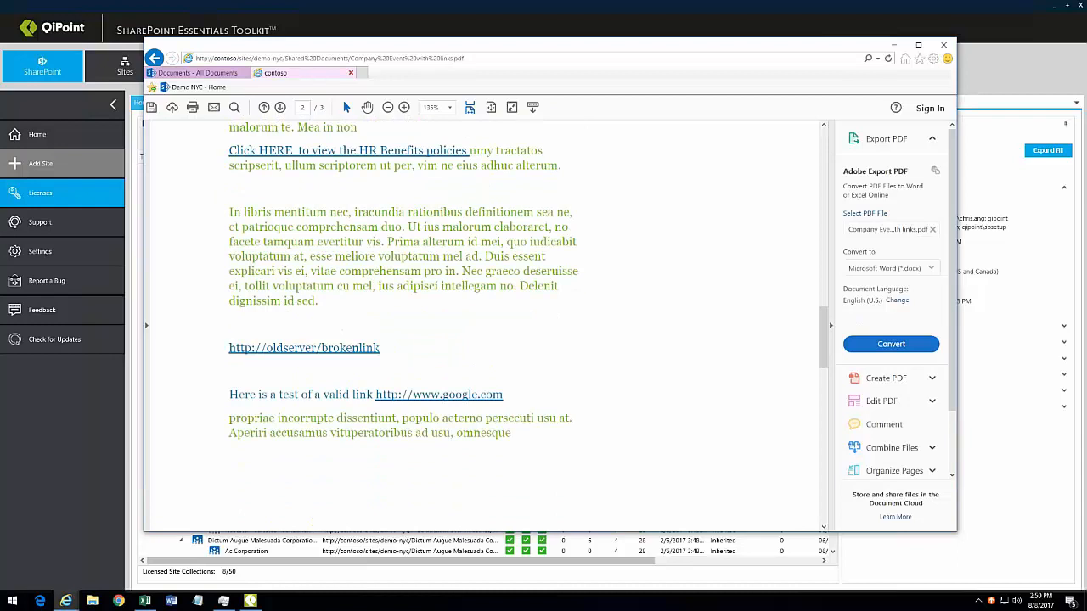
left_click(351, 72)
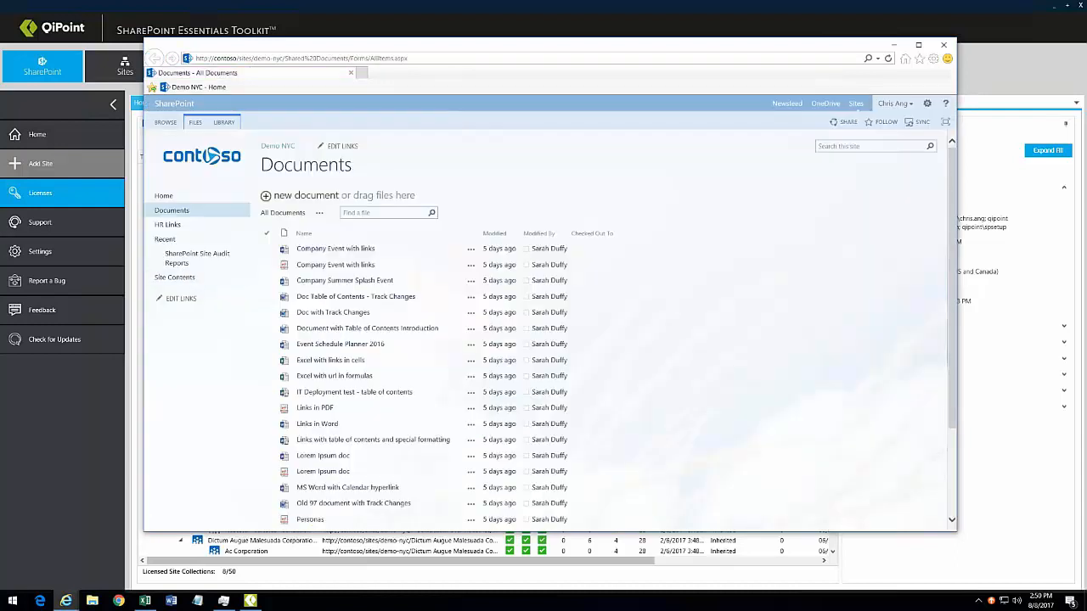
Step: Open the SharePoint Site Audit Reports library from Site Contents, then return to the QiPoint toolkit
left_click(183, 281)
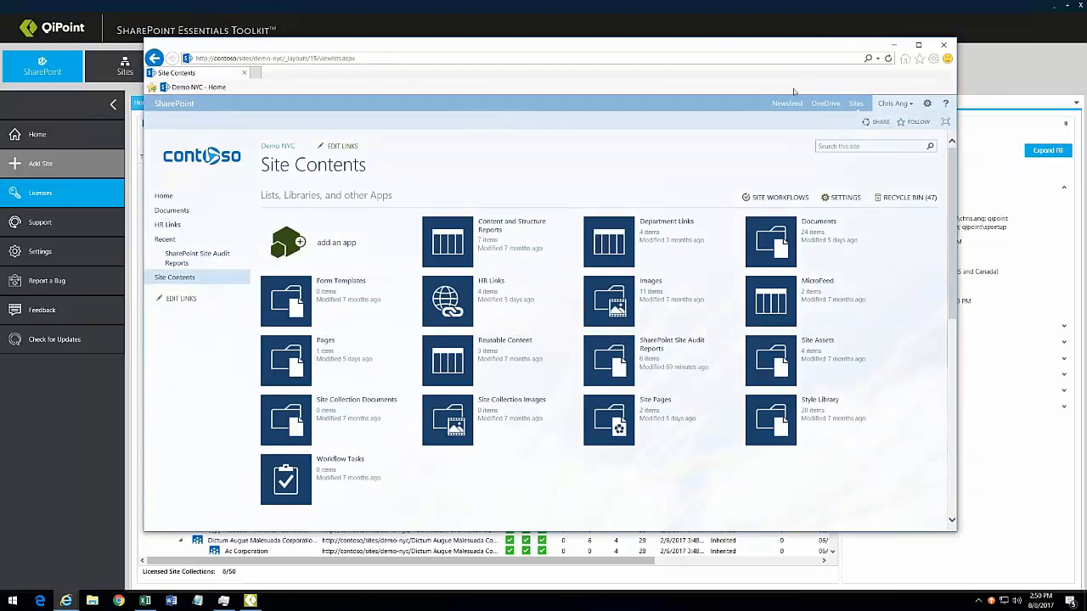
left_click(654, 352)
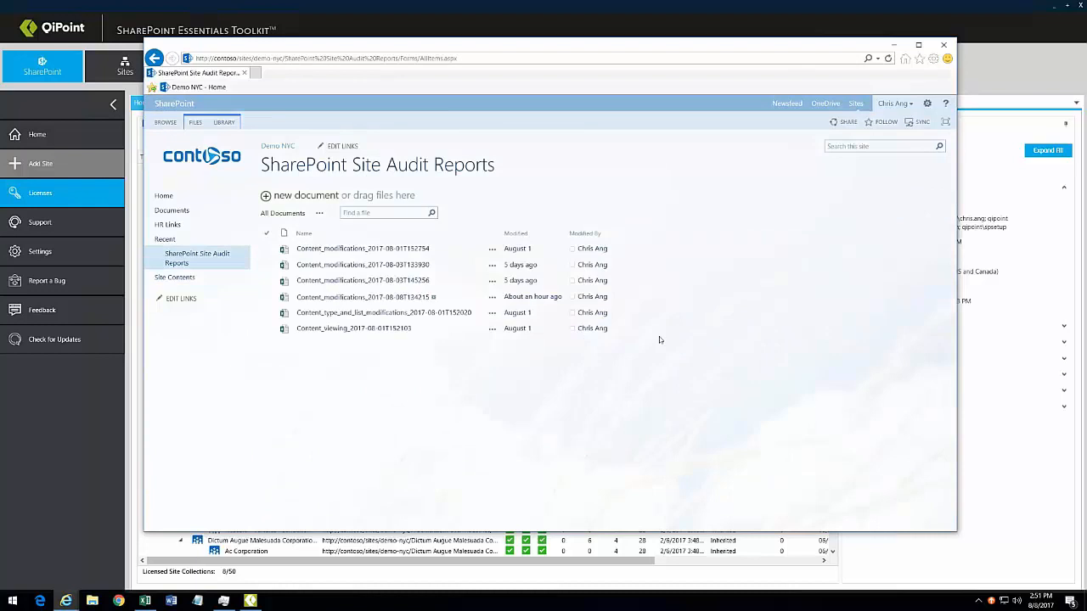
left_click_drag(497, 165, 199, 239)
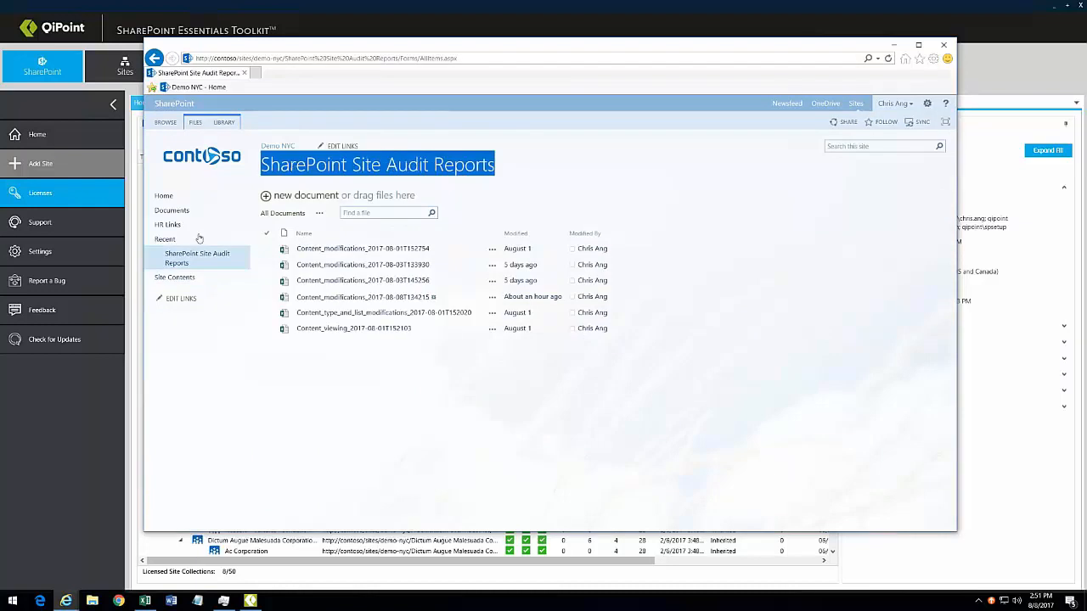
left_click(62, 431)
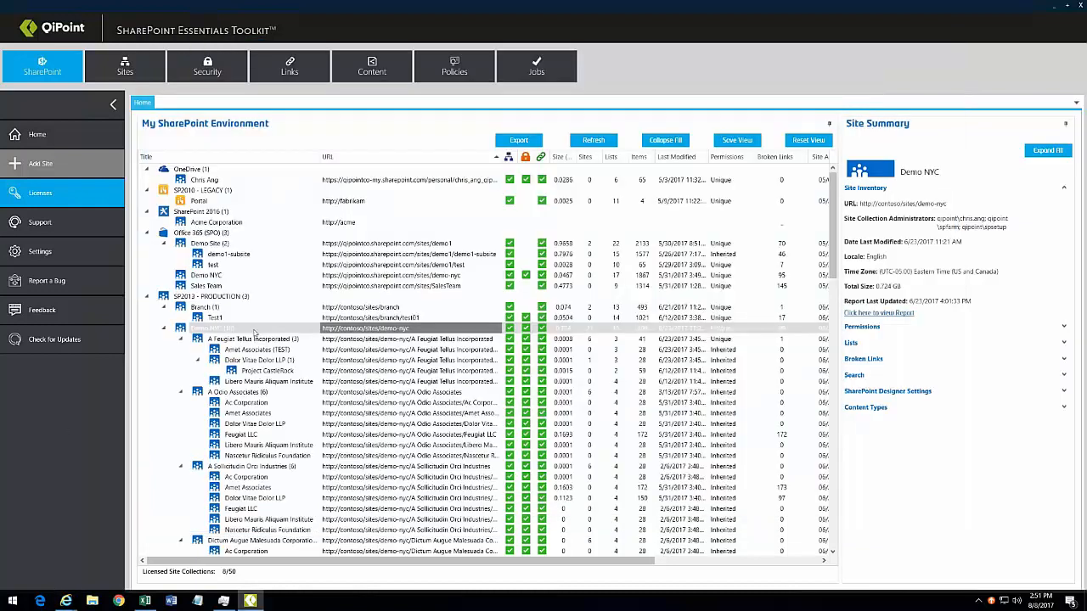
Step: Start a broken links report for Demo NYC with document and attachment content scanning enabled
right_click(255, 331)
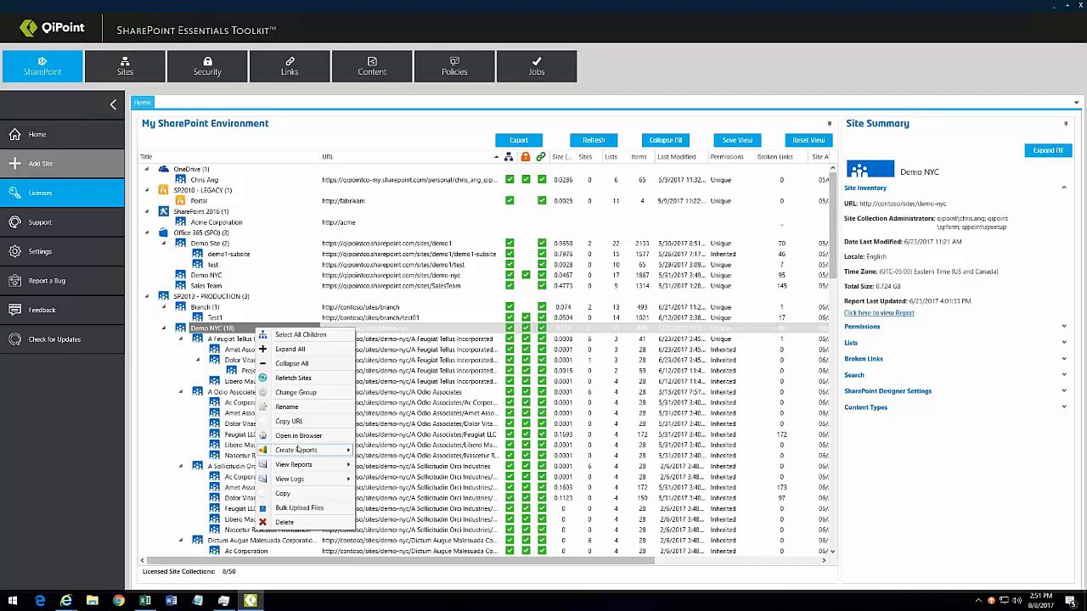
mouse_move(299, 450)
left_click(395, 465)
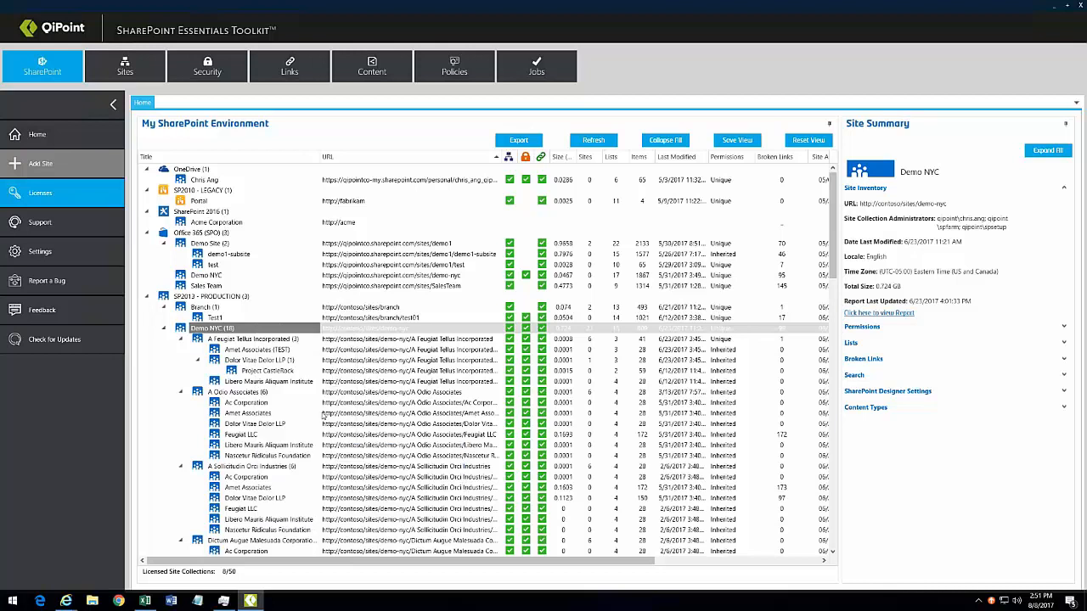
left_click(310, 303)
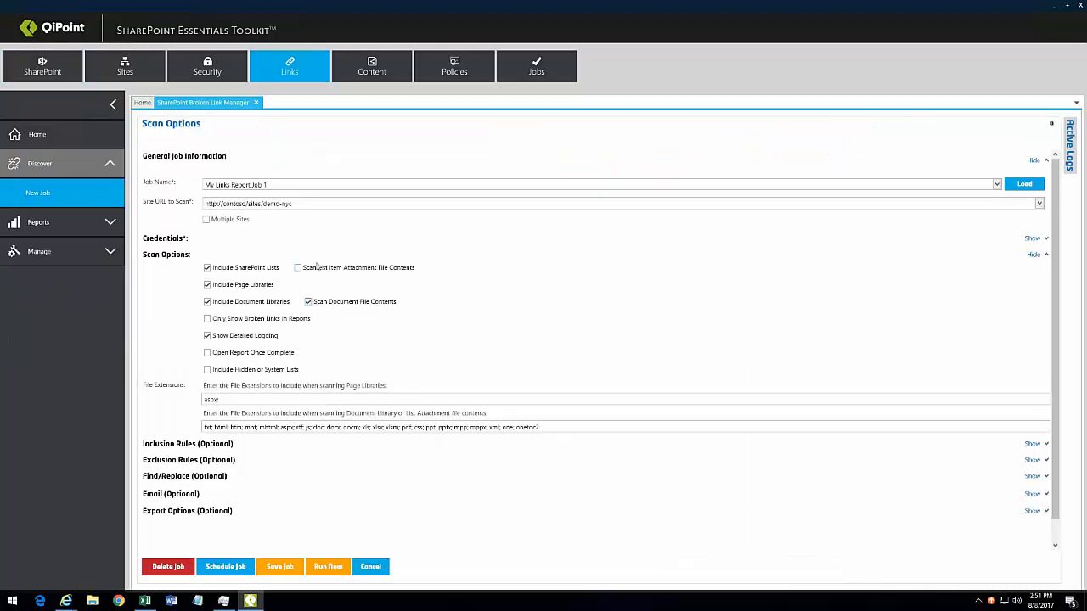
left_click(318, 268)
left_click_drag(277, 184, 149, 184)
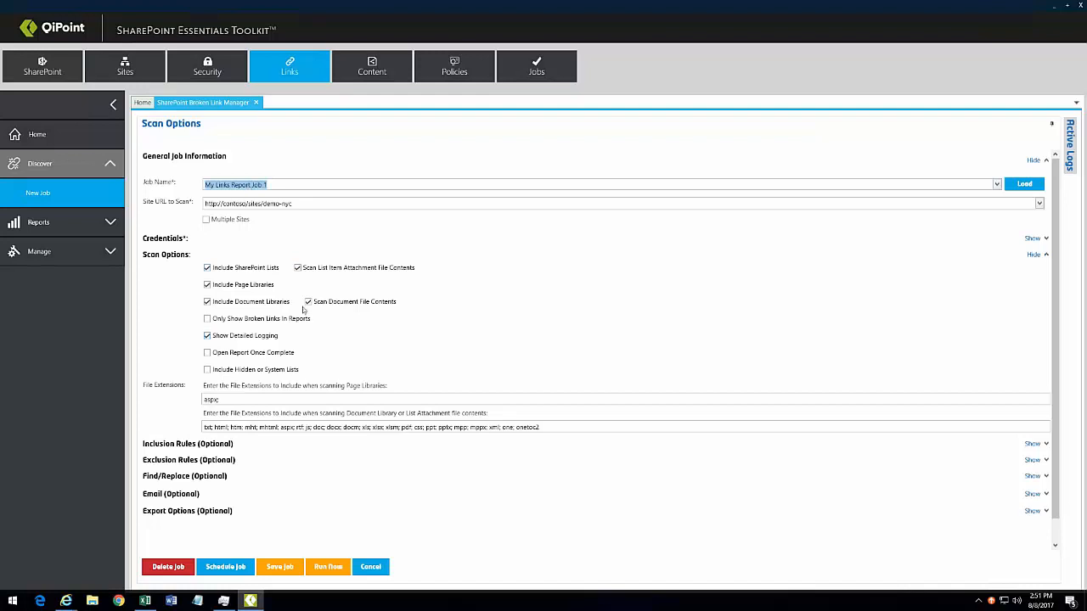
left_click(299, 182)
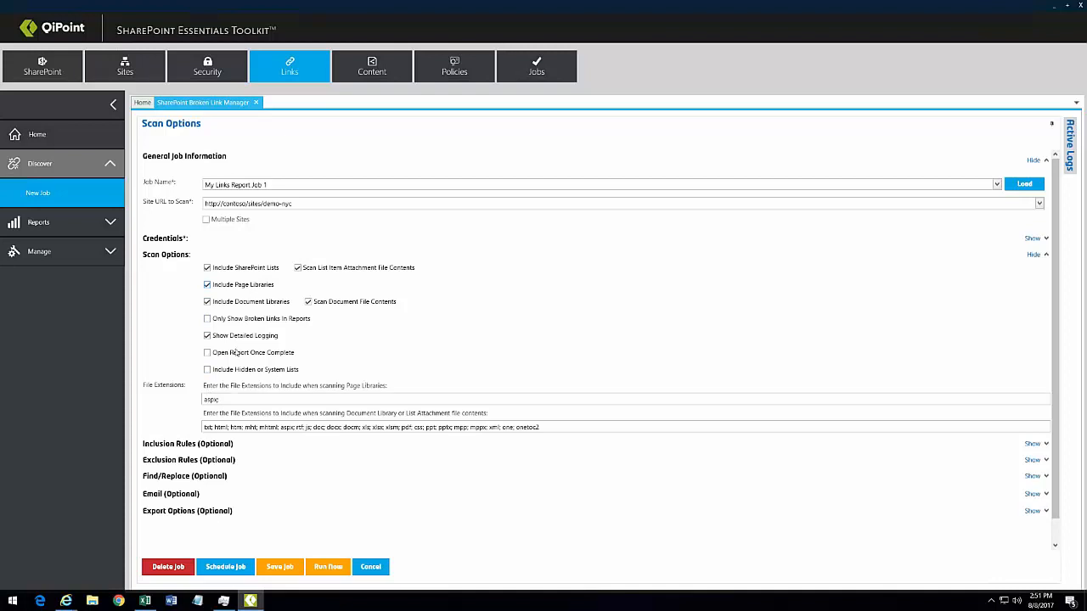
Step: Review the inclusion rules, leaving the query filter at None
left_click(178, 443)
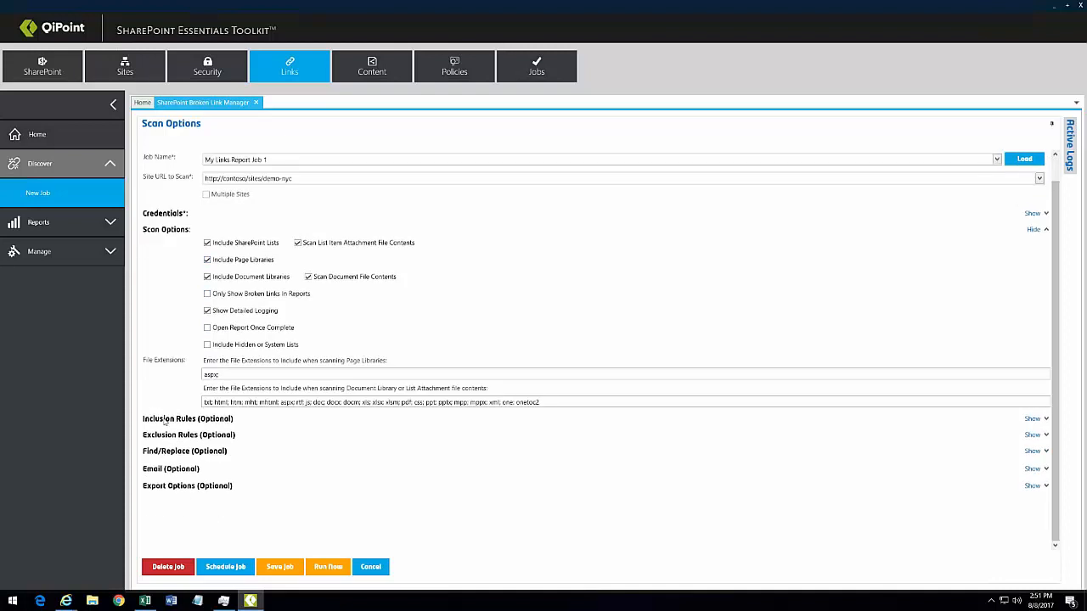
scroll(179, 450, "down", 3)
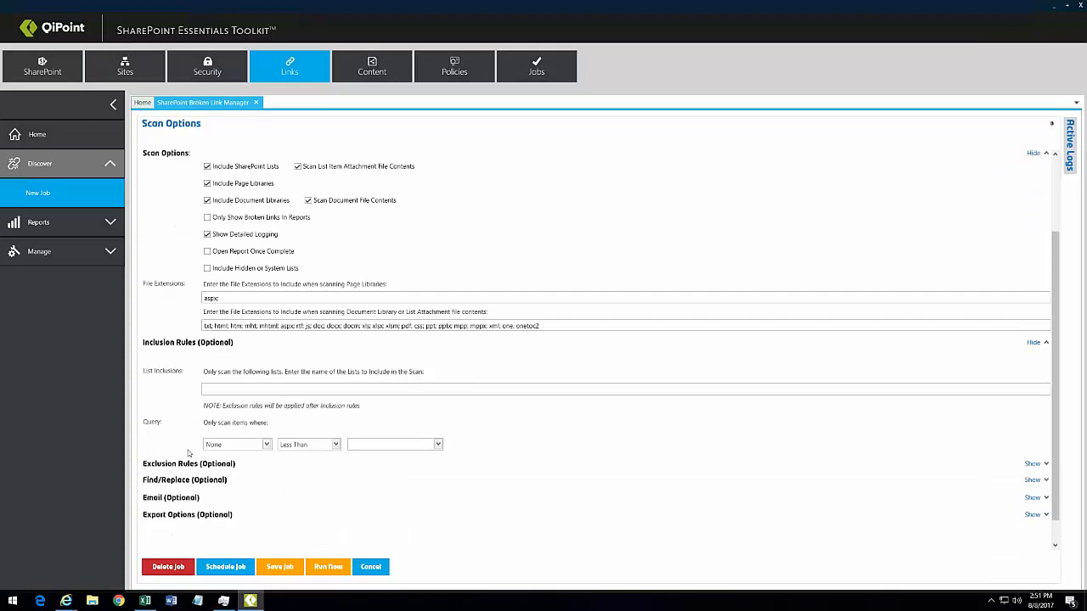
left_click(265, 416)
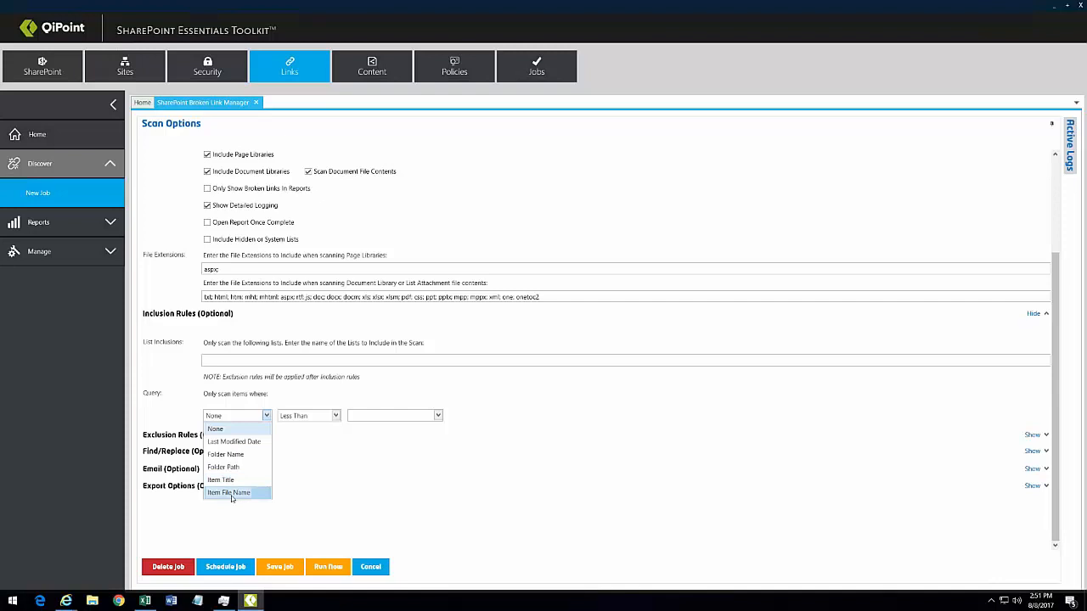
left_click(190, 459)
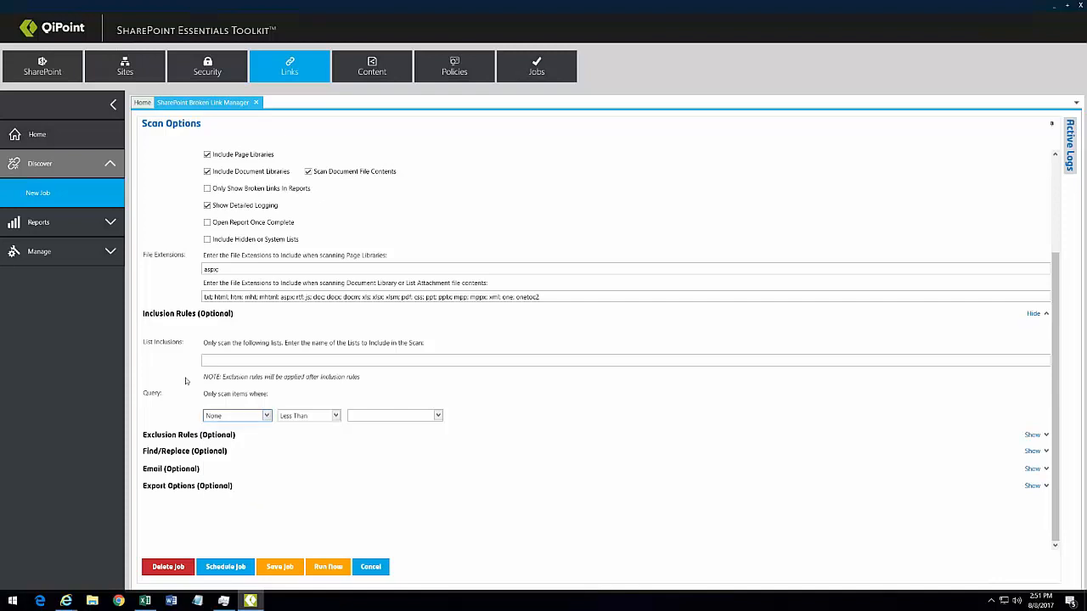
left_click(187, 313)
Step: Add SharePoint Site Audit Reports to the list exclusions and review the link URL exclusions
left_click(185, 435)
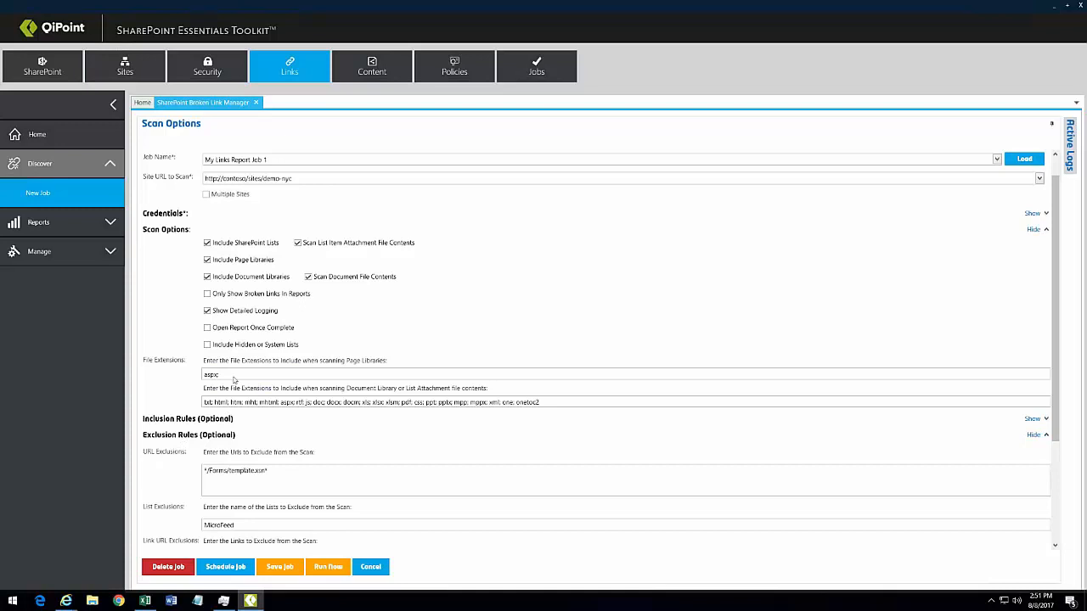
scroll(235, 381, "down", 1)
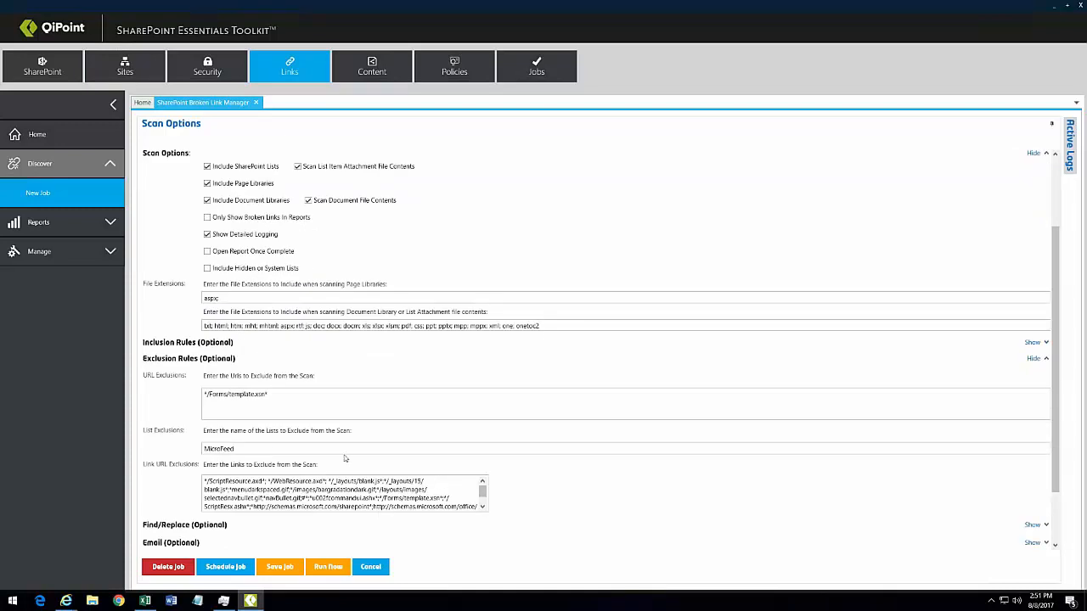
type("SharePoint Site Audit Reports")
scroll(510, 459, "down", 1)
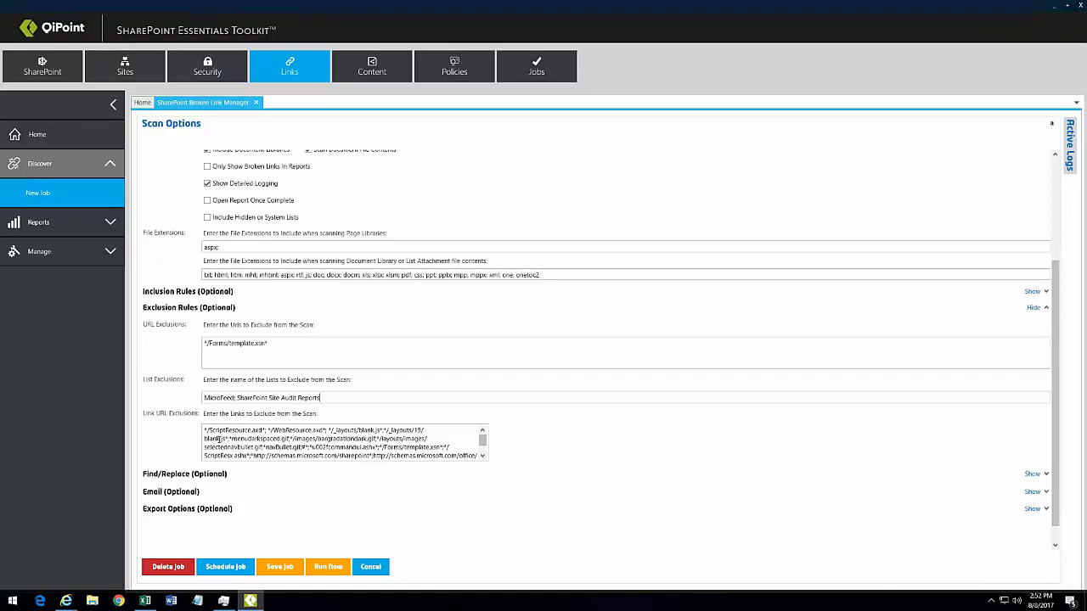
left_click(307, 438)
left_click_drag(483, 441, 483, 460)
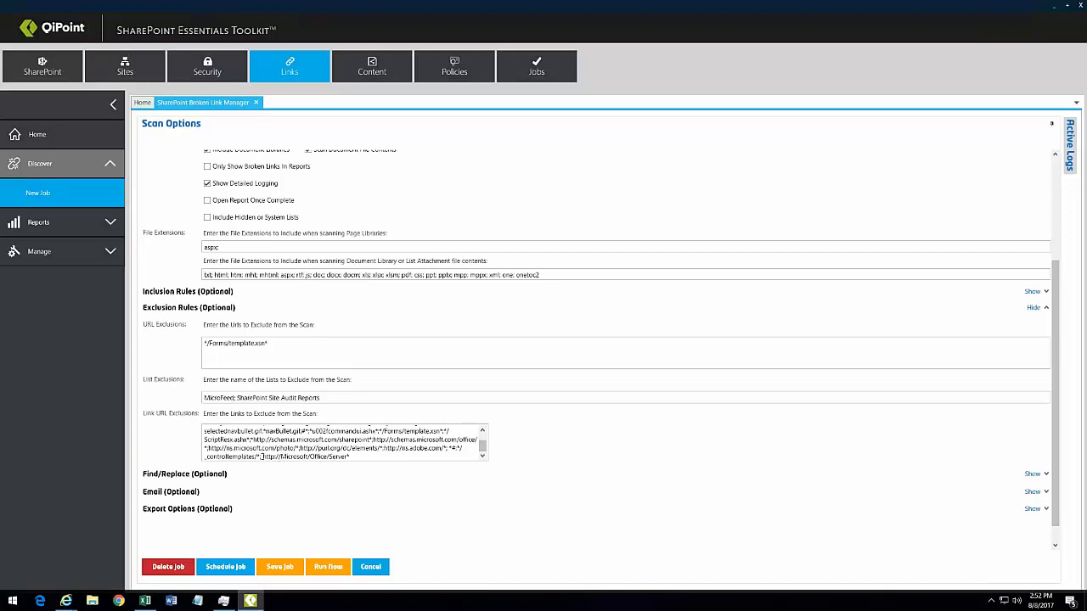
left_click_drag(262, 457, 352, 457)
left_click(380, 452)
left_click(182, 310)
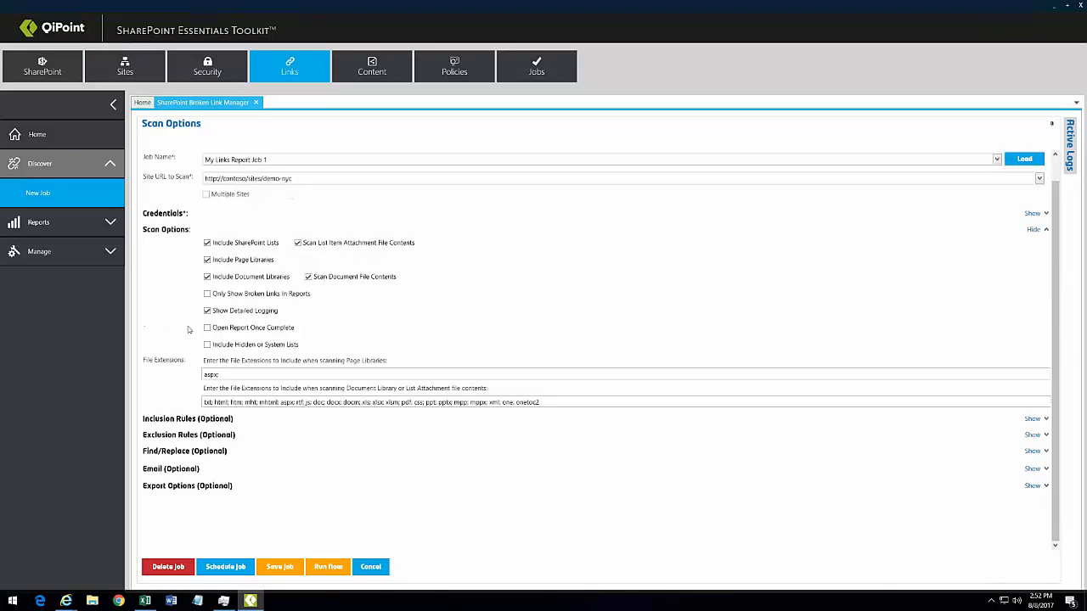
left_click(174, 453)
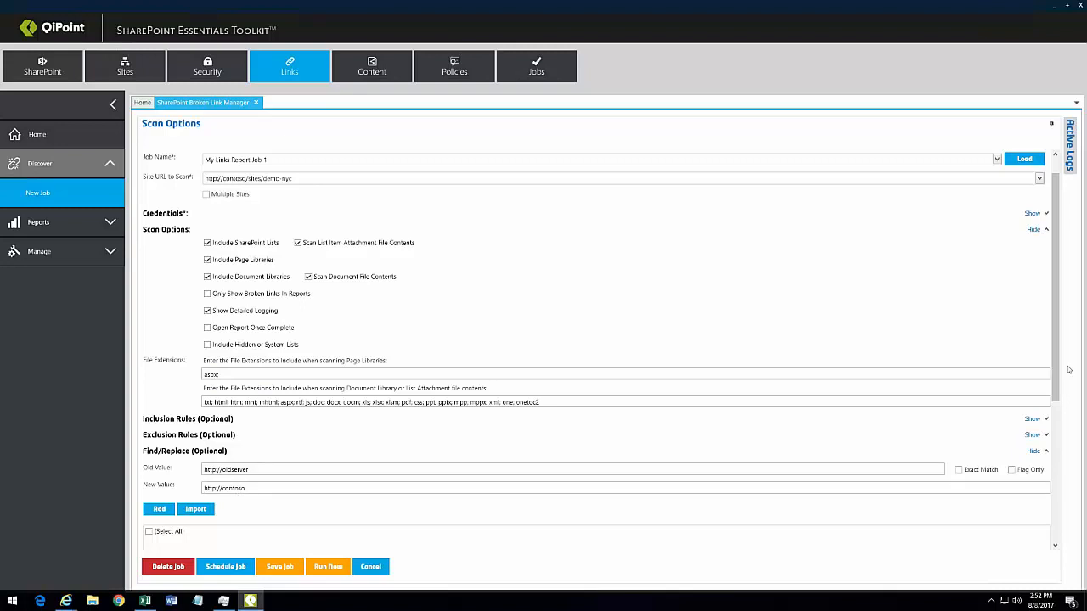
left_click_drag(1055, 360, 1055, 413)
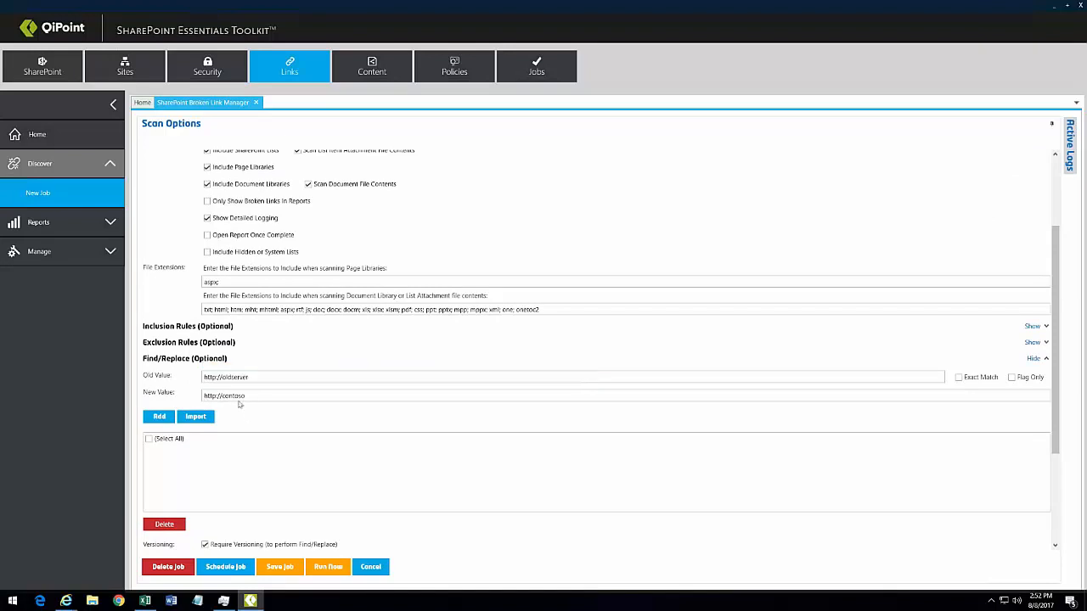
left_click(159, 416)
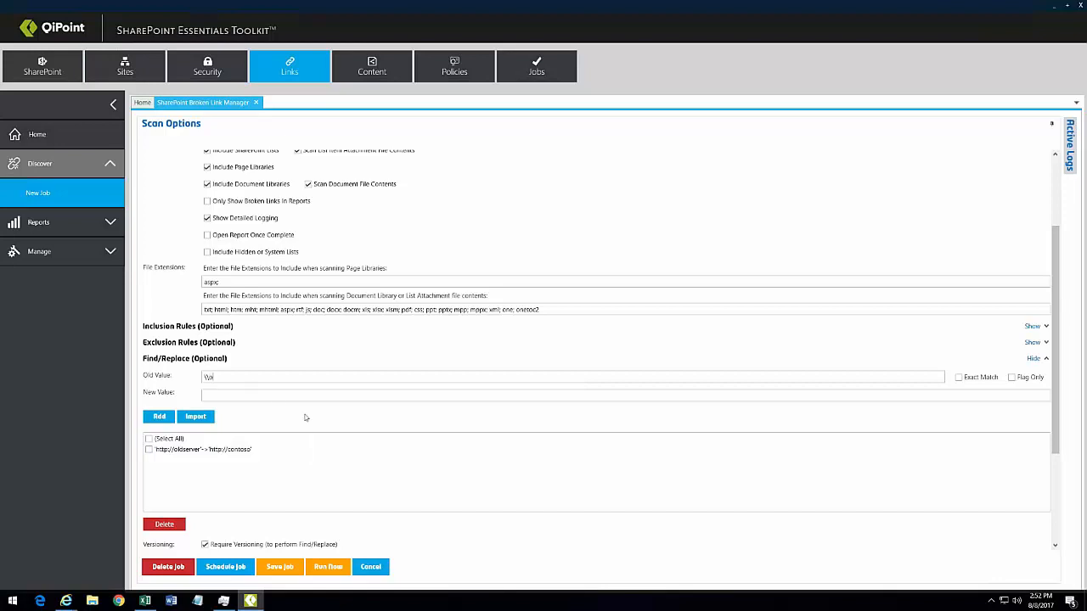
type("\\\\oldserve")
type("\\\\newserver")
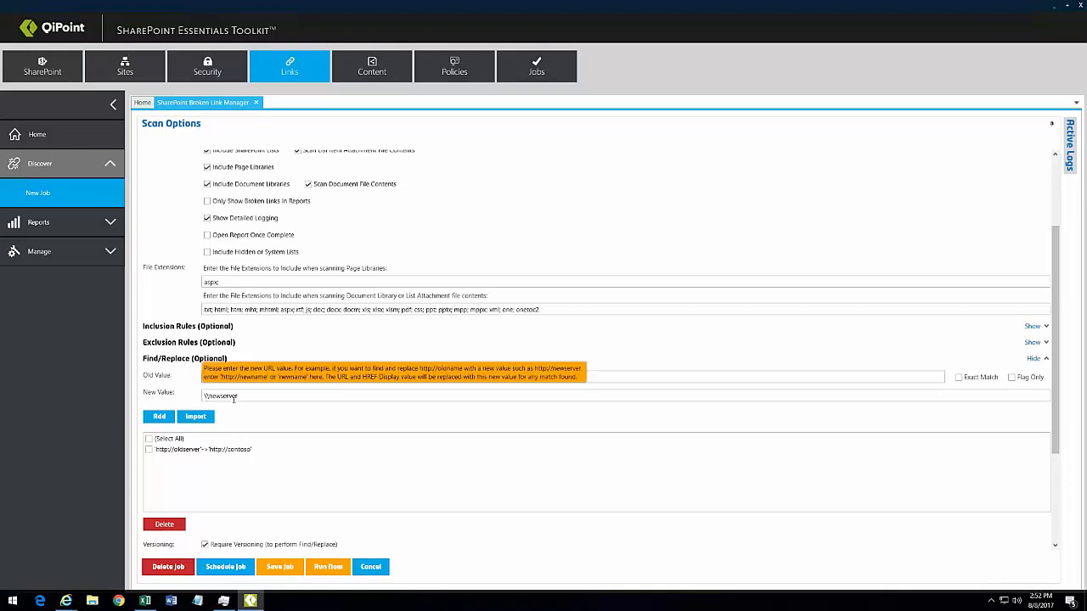
left_click(163, 419)
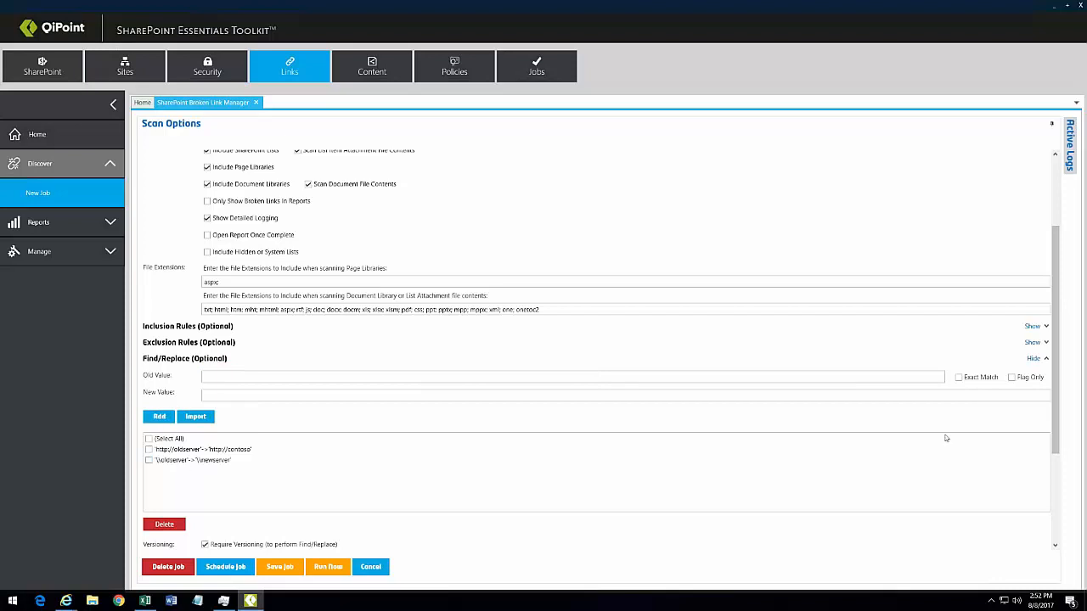
left_click_drag(1055, 385, 1055, 470)
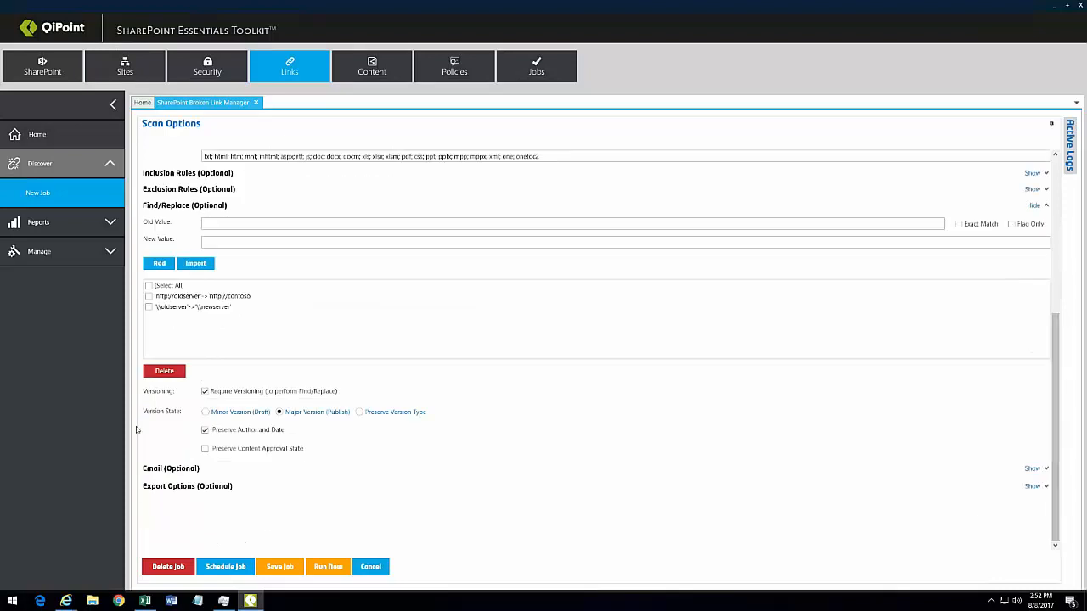
left_click(205, 392)
Step: Preview the daily, weekly and monthly schedule options, then close the scheduler without scheduling
left_click(225, 567)
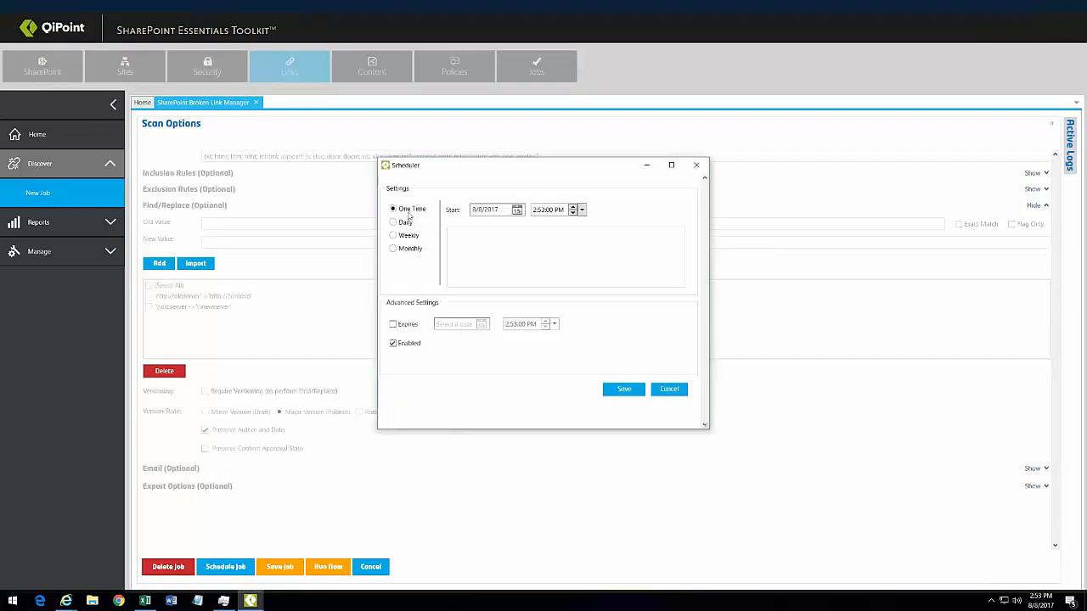
left_click(406, 222)
left_click(407, 235)
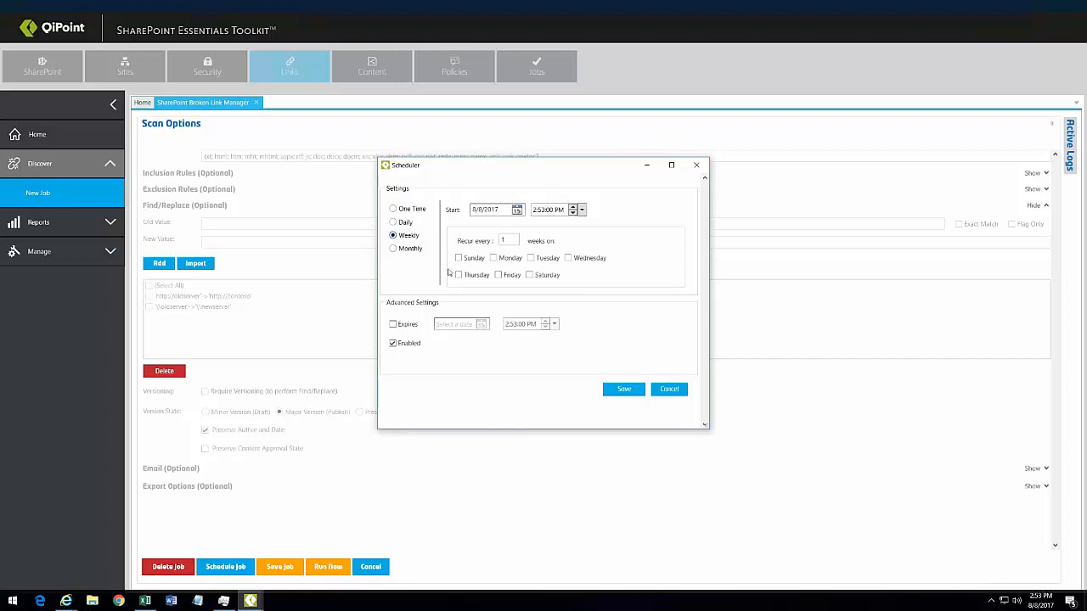
left_click(407, 249)
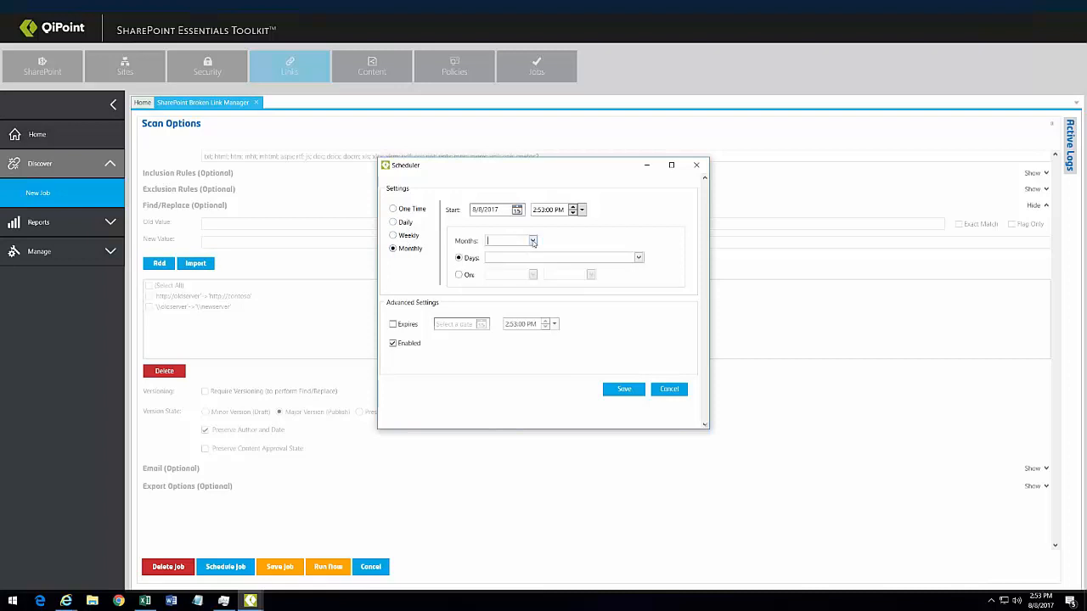
left_click(532, 241)
left_click(679, 251)
left_click(696, 166)
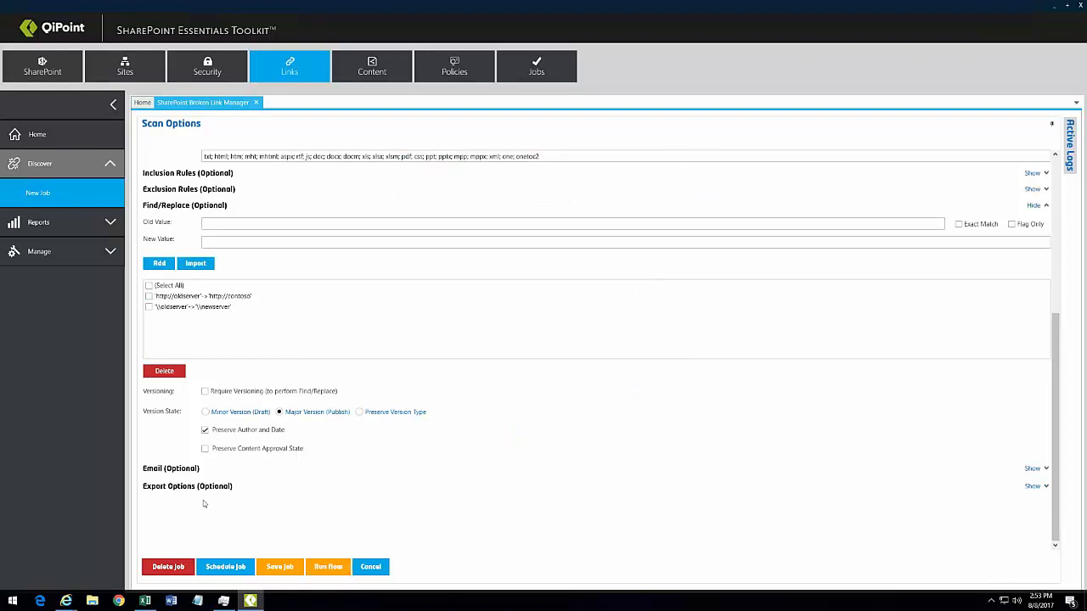
Step: Keep All Links (Default) as the email view and MS Excel / CSV as the export target
left_click(162, 472)
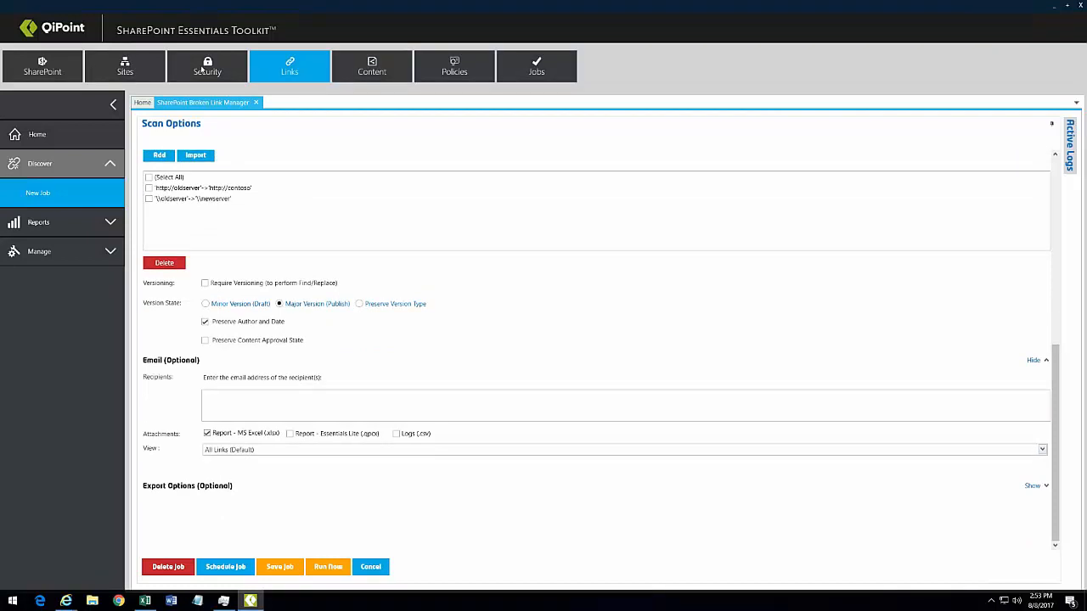
left_click(246, 452)
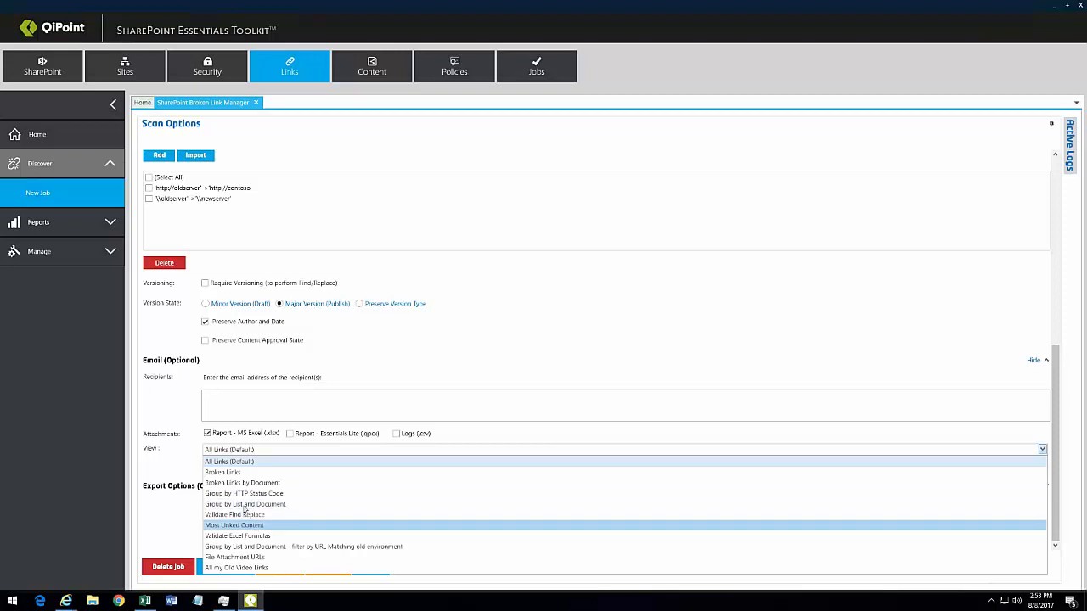
left_click(158, 522)
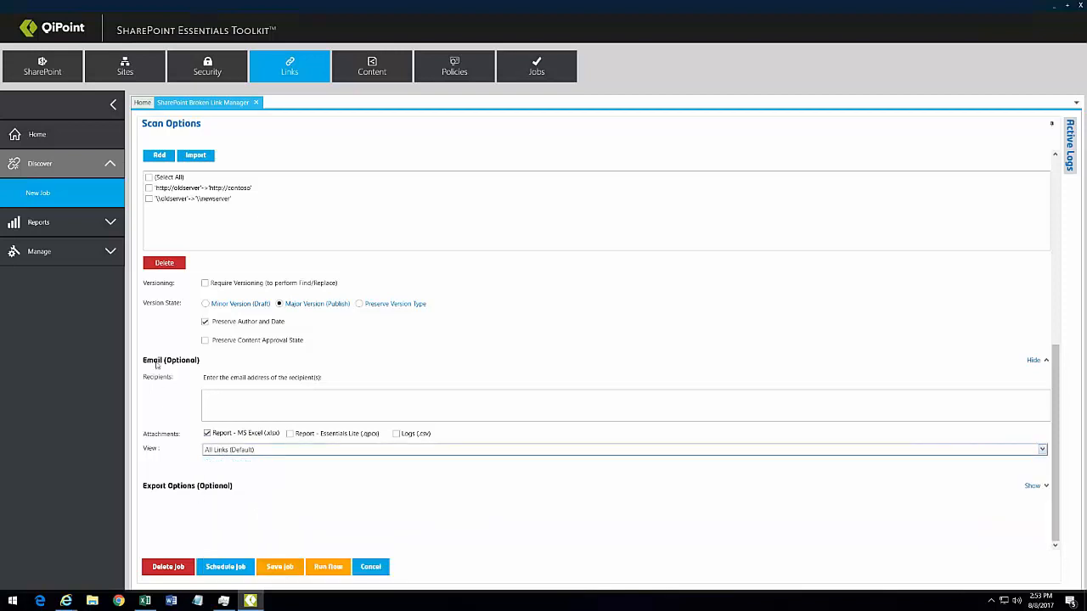
left_click(178, 488)
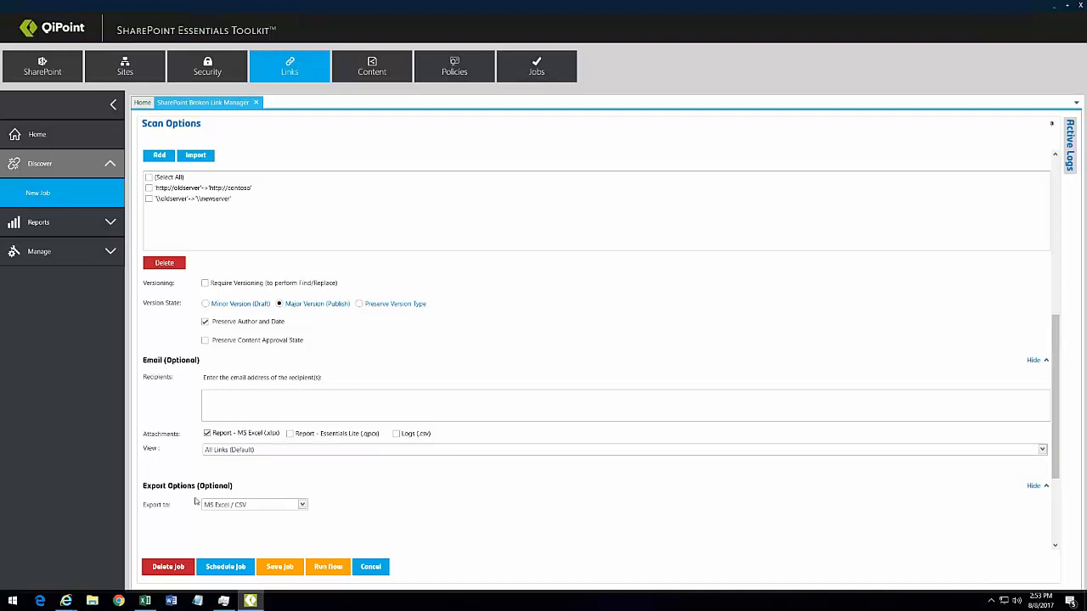
left_click(234, 508)
left_click(399, 522)
Step: Try exporting to a SharePoint List with report type MS Excel (xlsx)
scroll(435, 476, "down", 3)
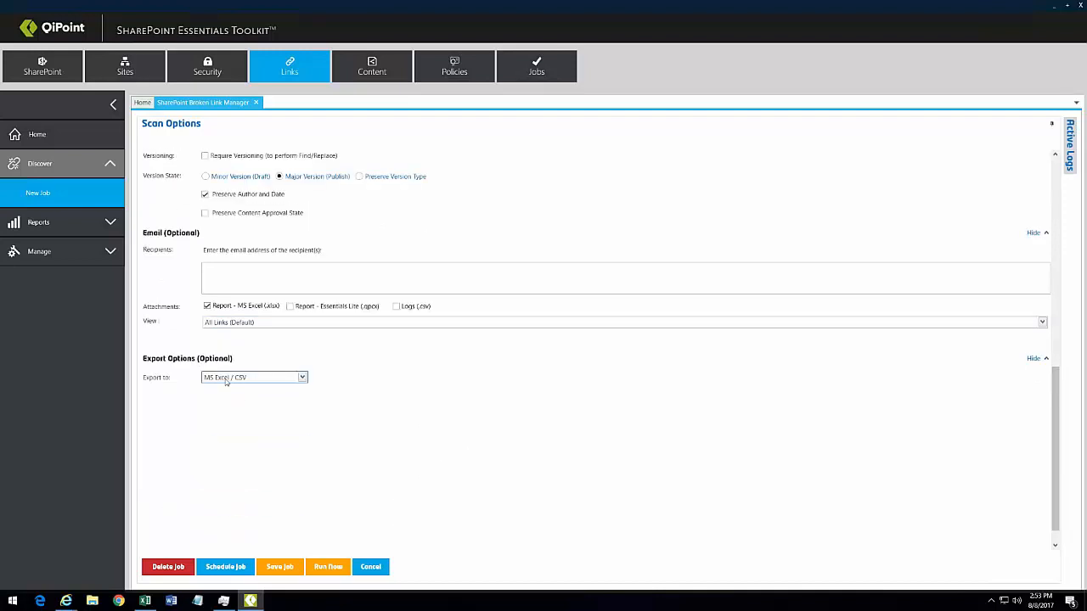
left_click(226, 378)
left_click(264, 405)
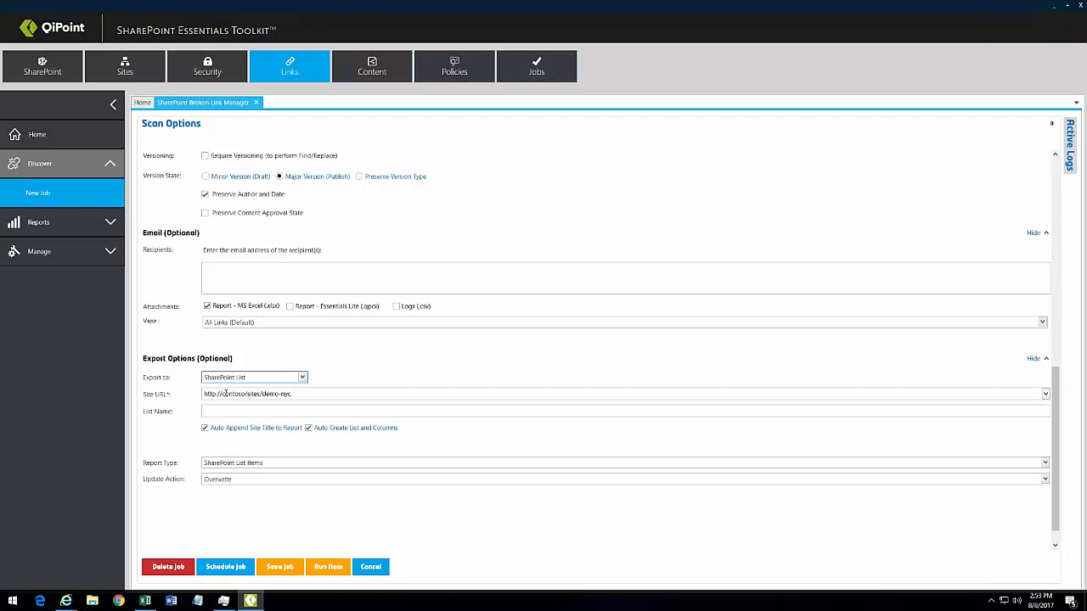
left_click(241, 380)
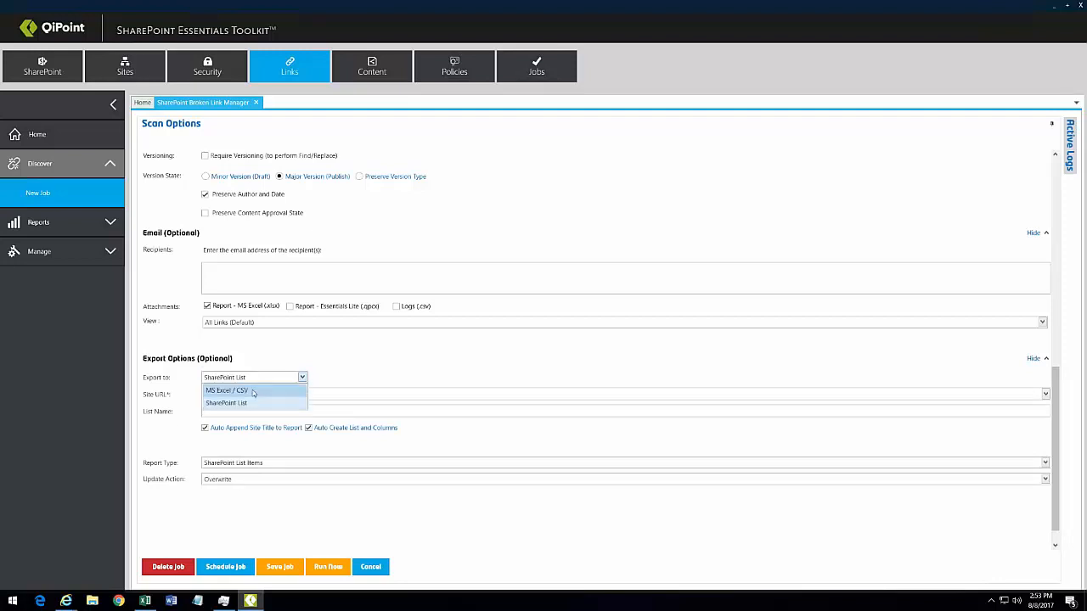
left_click(166, 457)
left_click(218, 466)
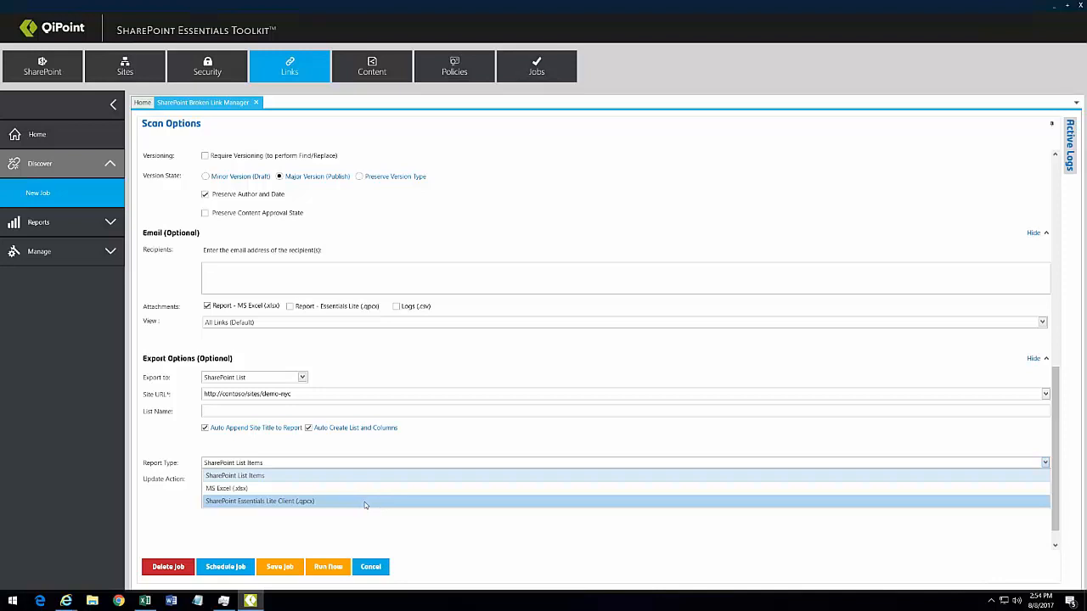
left_click(273, 491)
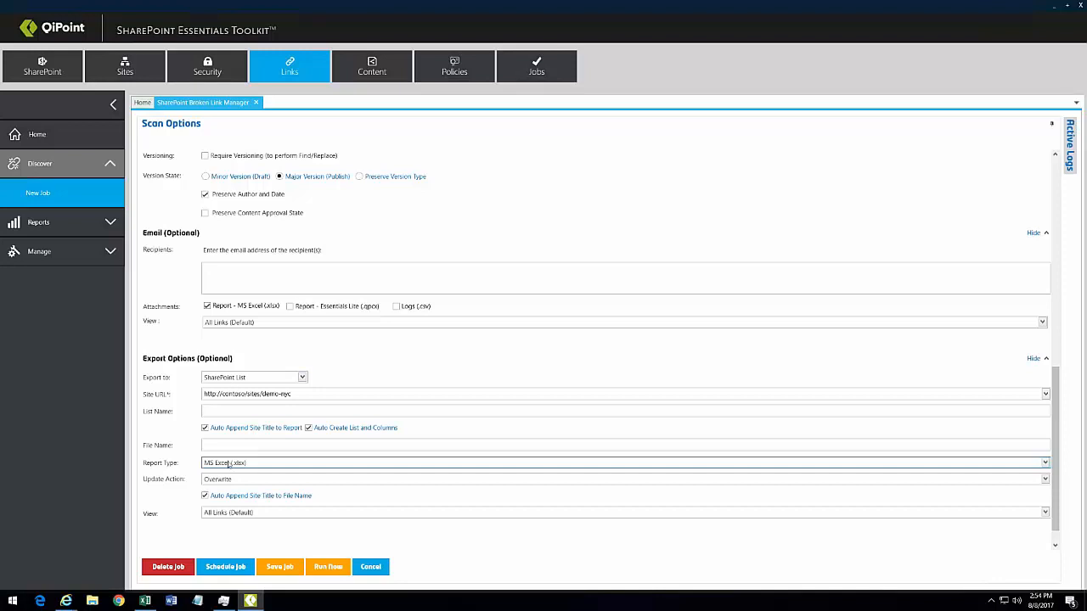
Step: Switch the export back to MS Excel / CSV and run the broken-link job now
left_click(255, 377)
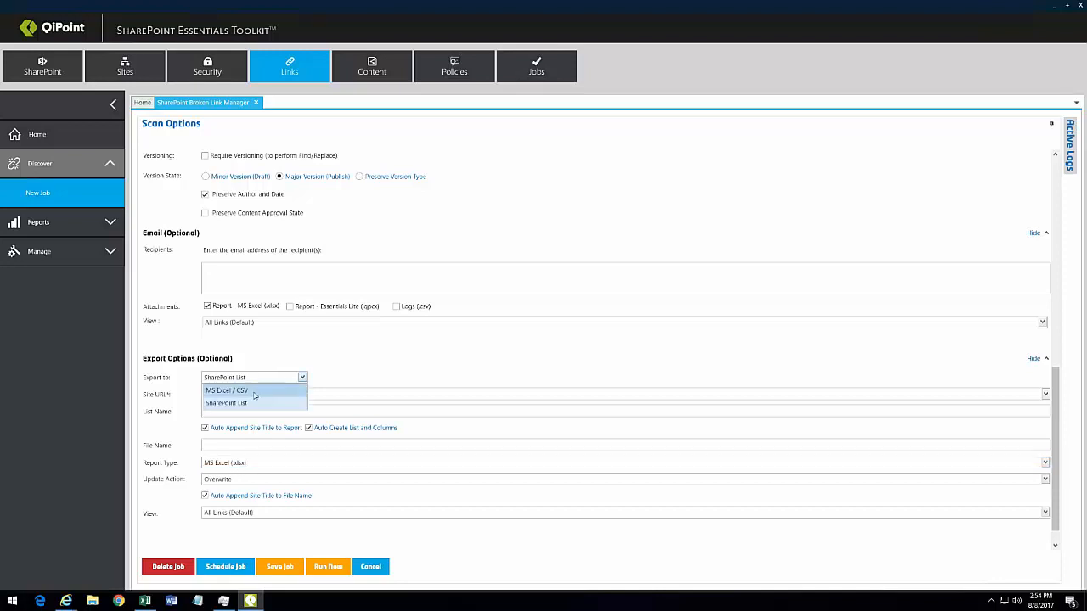
left_click(254, 391)
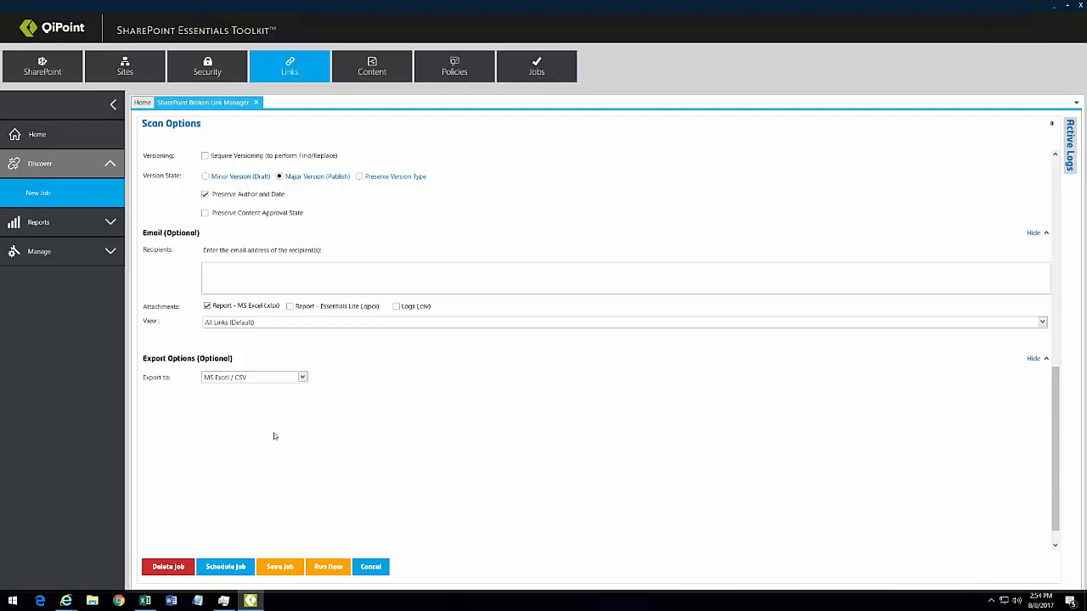
left_click(317, 571)
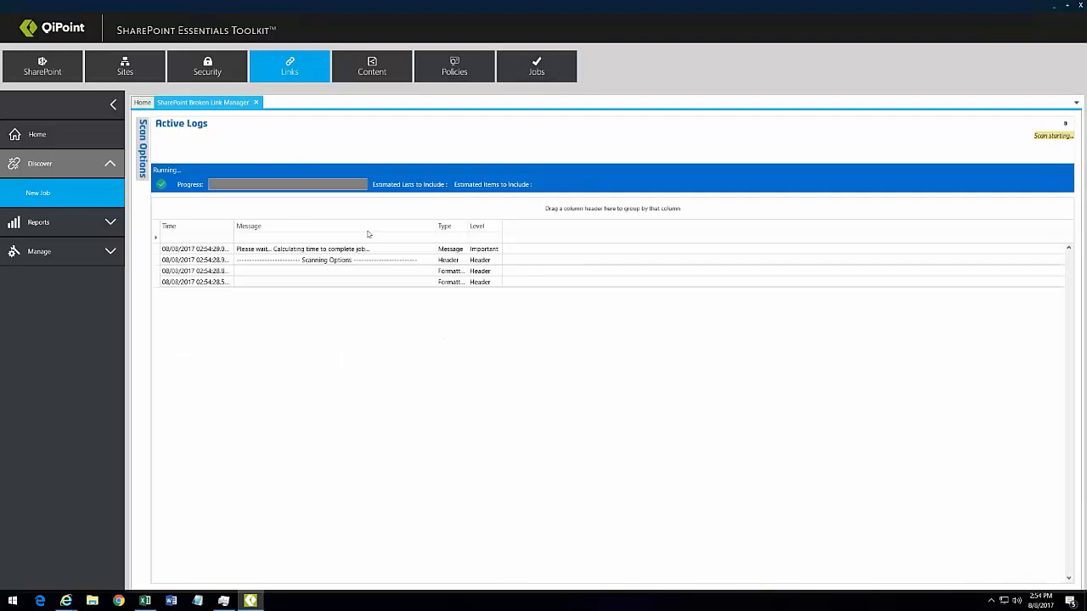
Step: Widen the log Message column, then return to the My SharePoint Environment grid
left_click_drag(436, 225, 635, 226)
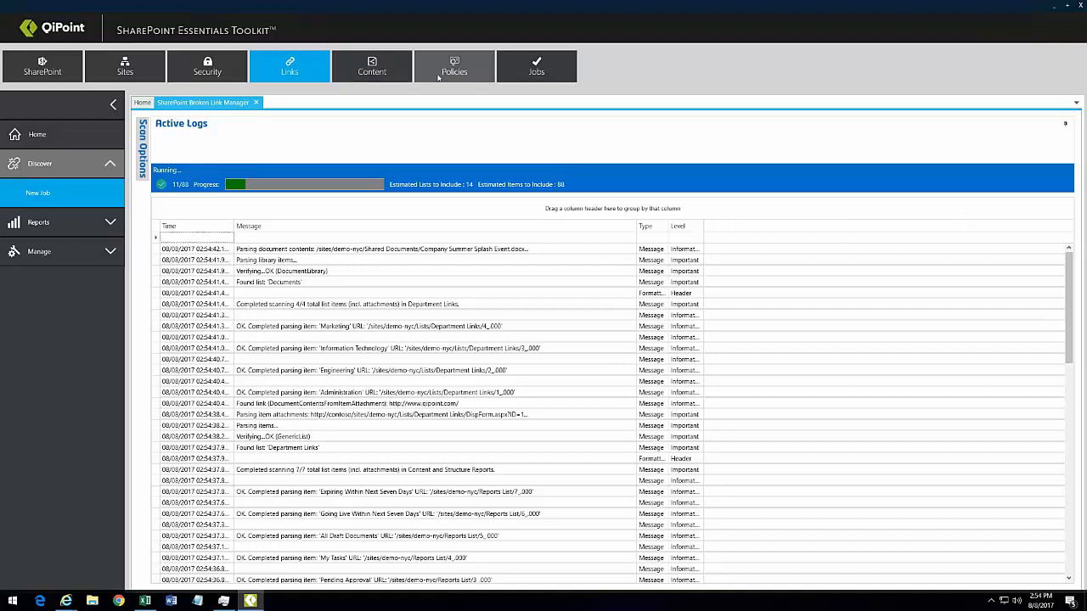
left_click(142, 102)
Step: Start a Bulk Upload Files job on Test1, connect, and target its Documents library
left_click(382, 318)
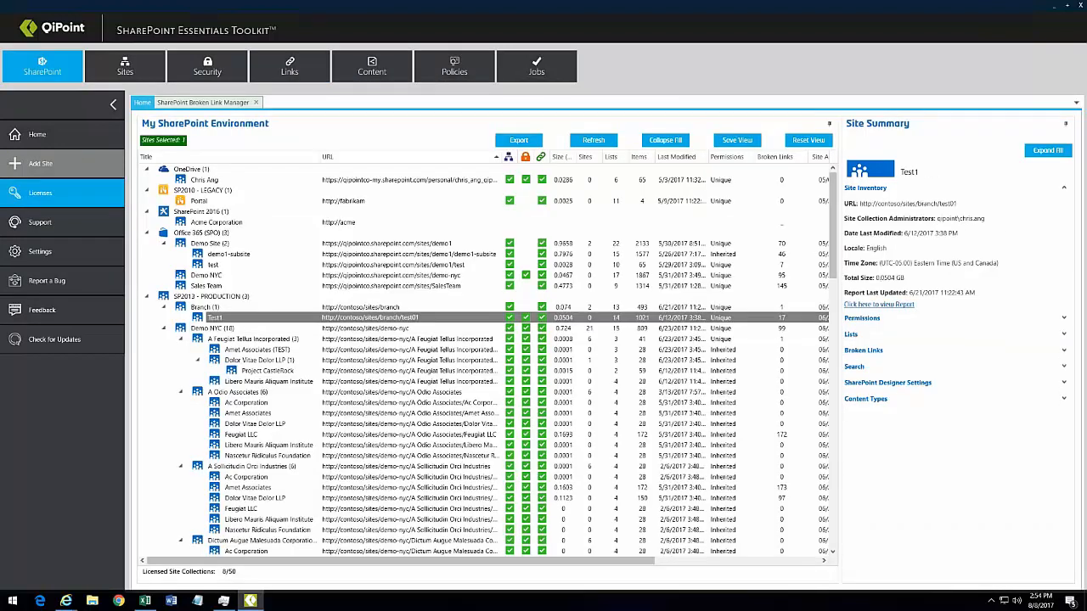
right_click(401, 320)
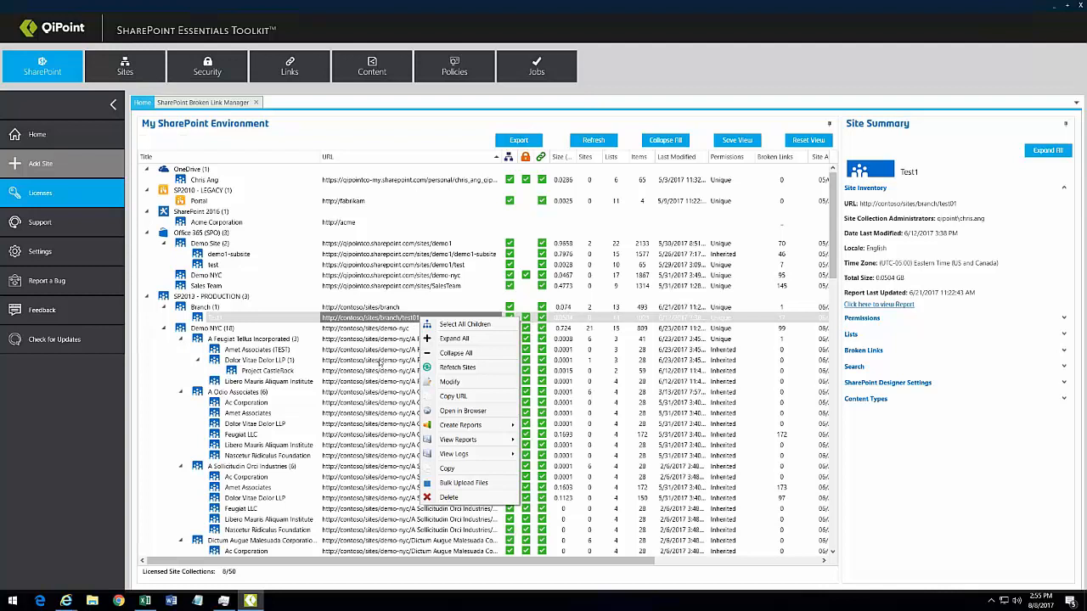
left_click(466, 483)
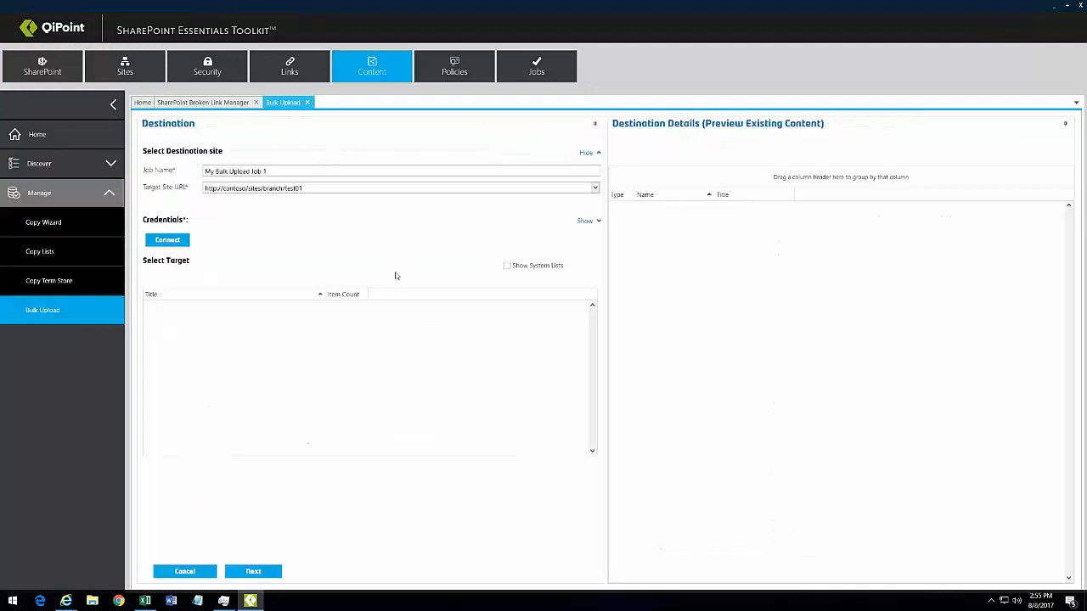
left_click(165, 243)
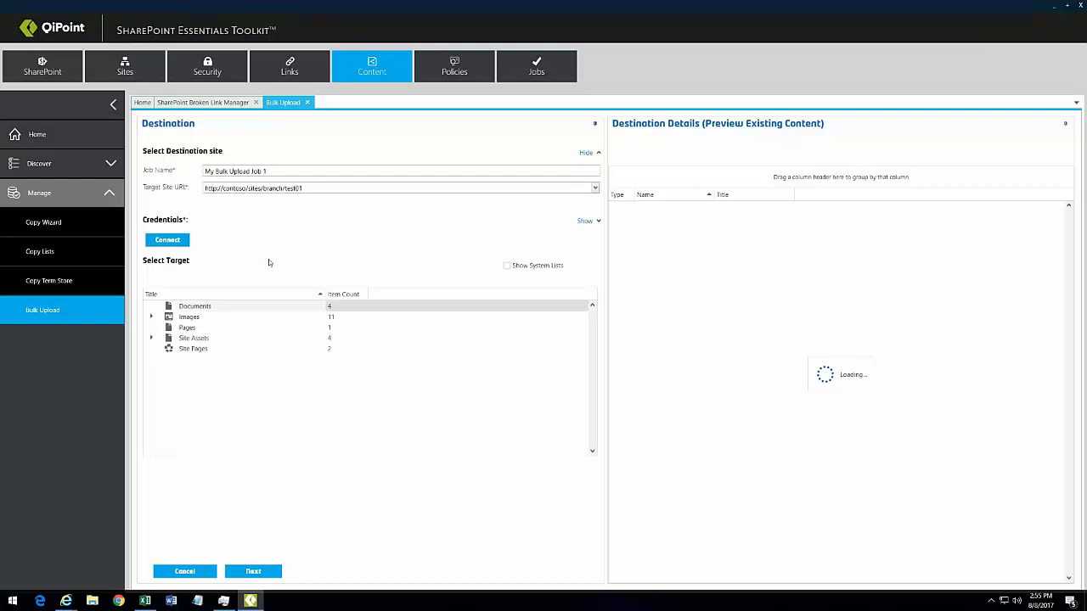
left_click(260, 573)
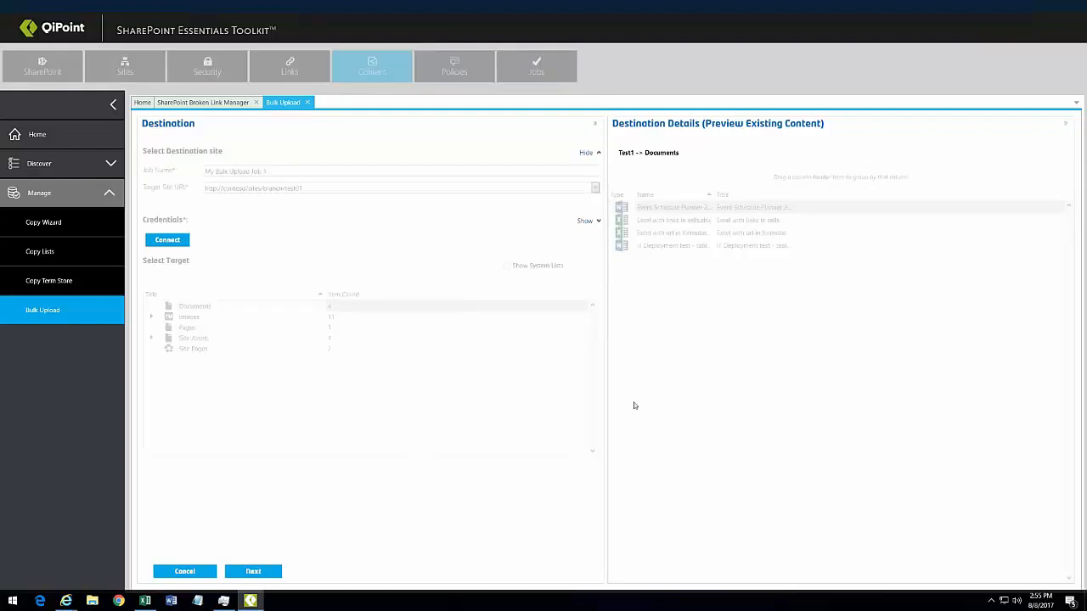
Step: Add the MSF - Documentation folder from Documents to the upload list, giving 53 items
left_click(93, 601)
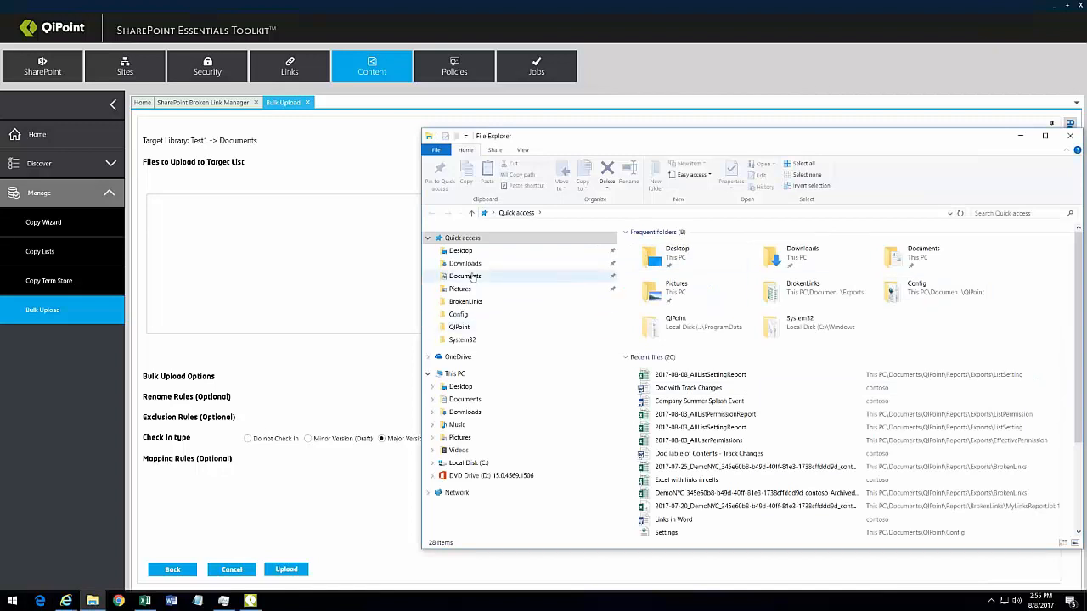
left_click(473, 277)
left_click_drag(671, 257, 301, 257)
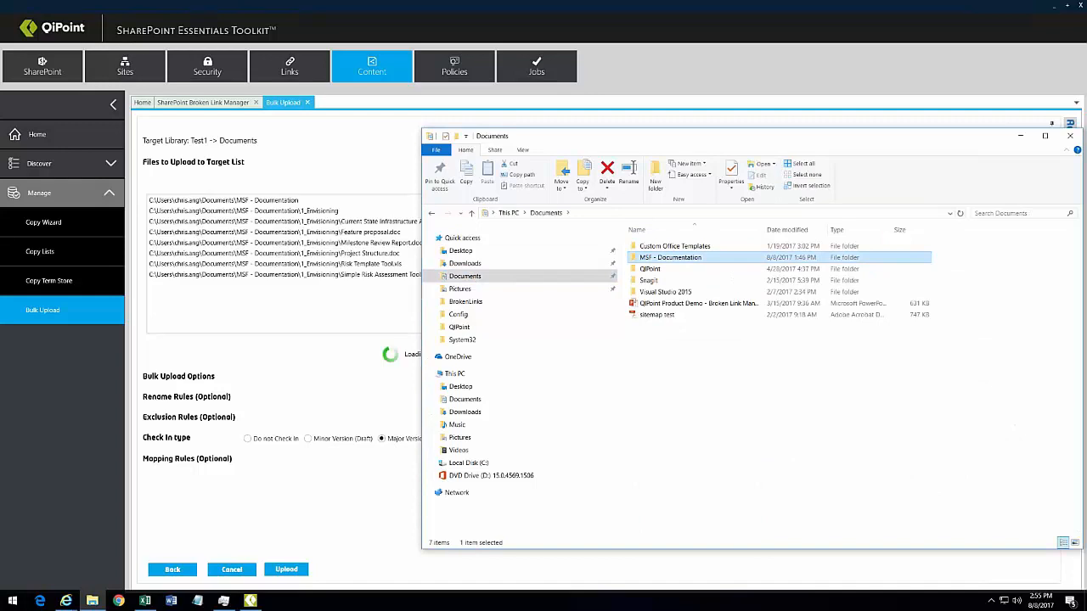
left_click(701, 76)
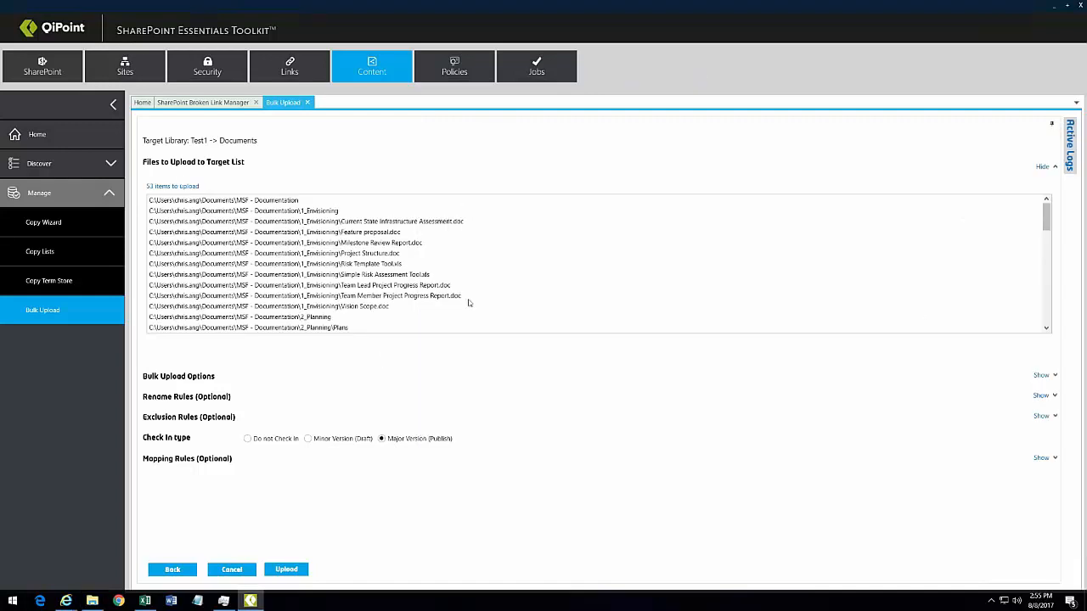
Step: Review the Rename Rules settings and dismiss the broken-link job completion message
left_click(158, 397)
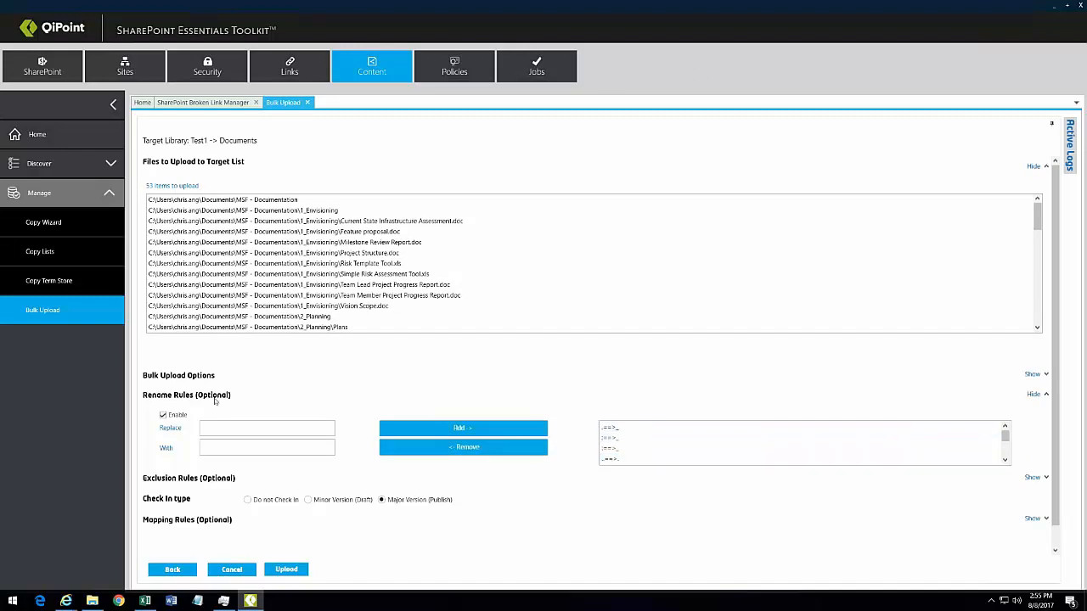
left_click(162, 399)
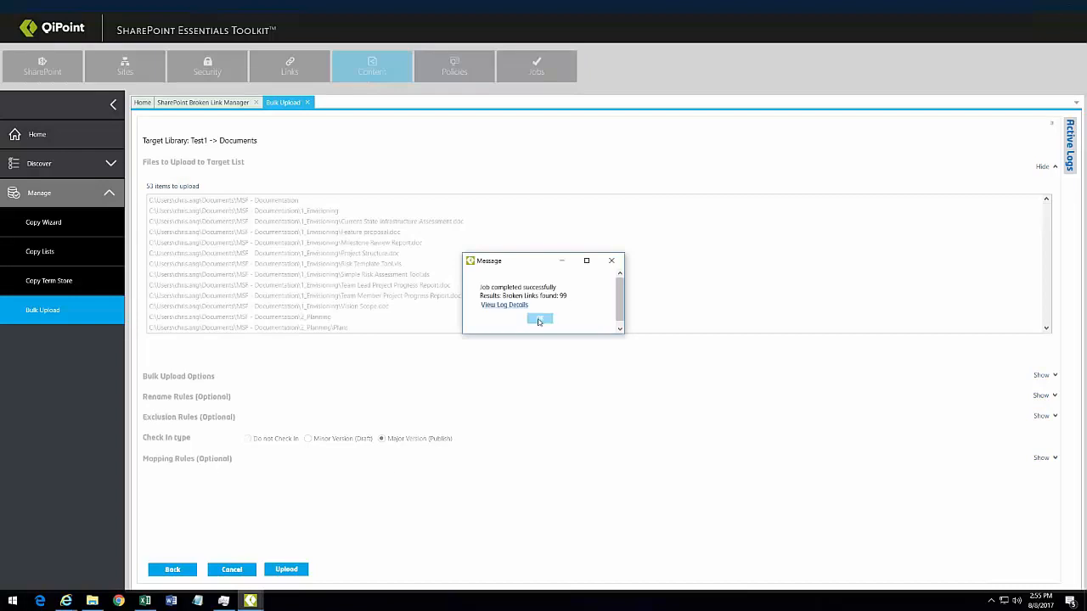
left_click(539, 318)
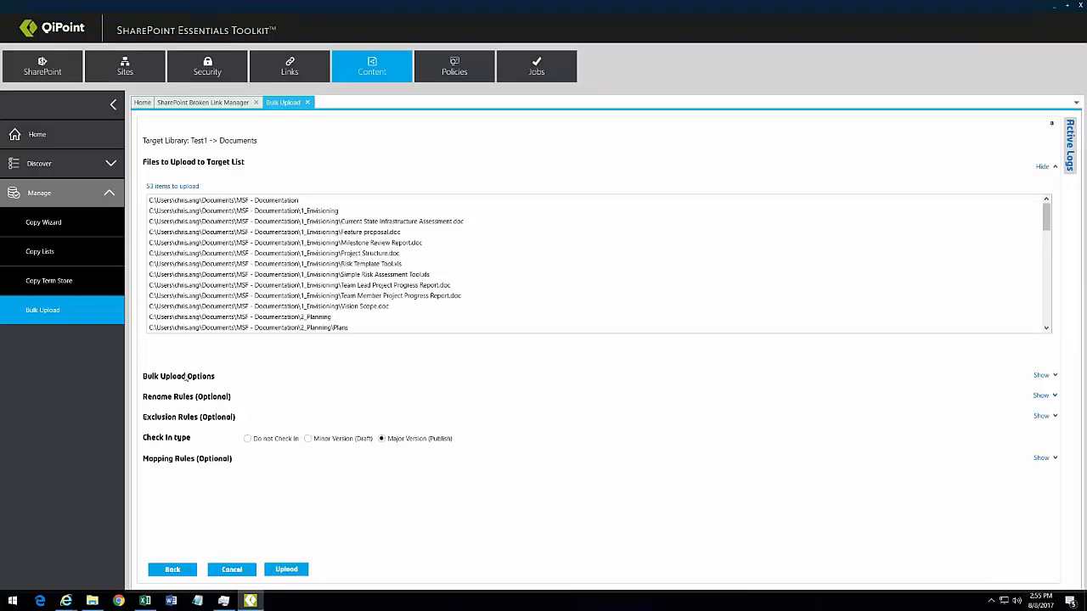
Step: Review the Bulk Upload Options, keeping folder copying set to yes
left_click(186, 379)
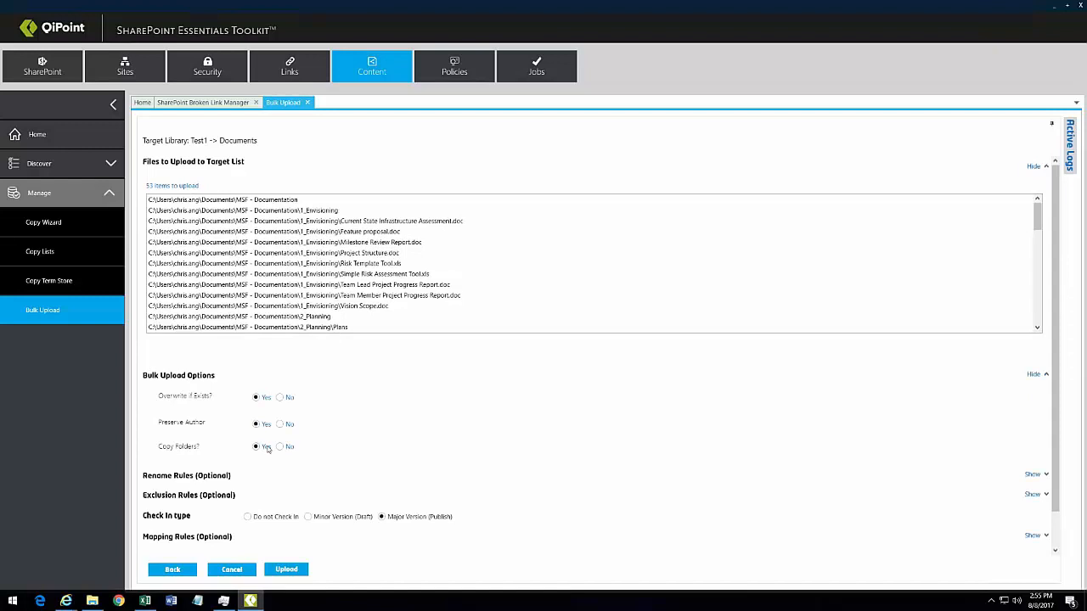
left_click(283, 569)
left_click(200, 379)
Step: Upload the 53 items to Test1 Documents and return to the broken-link scan results
left_click(287, 571)
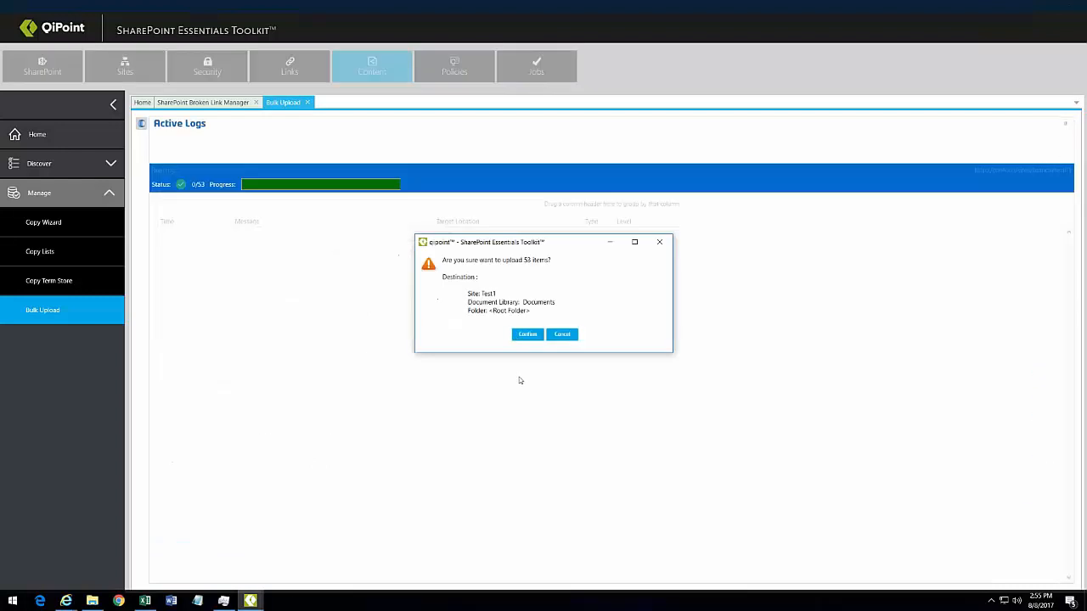
left_click(528, 334)
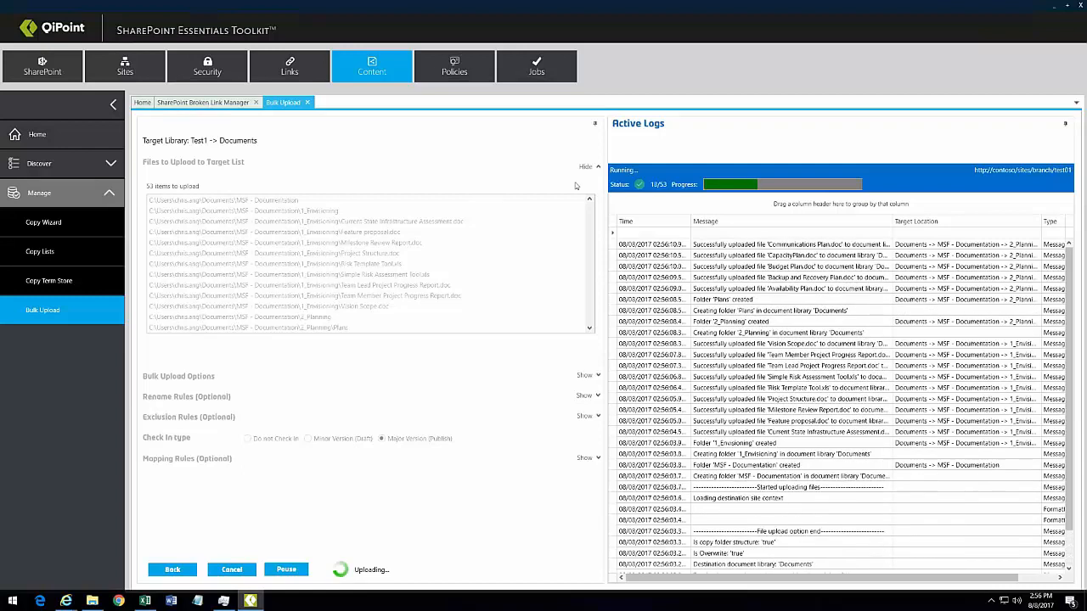
left_click(595, 123)
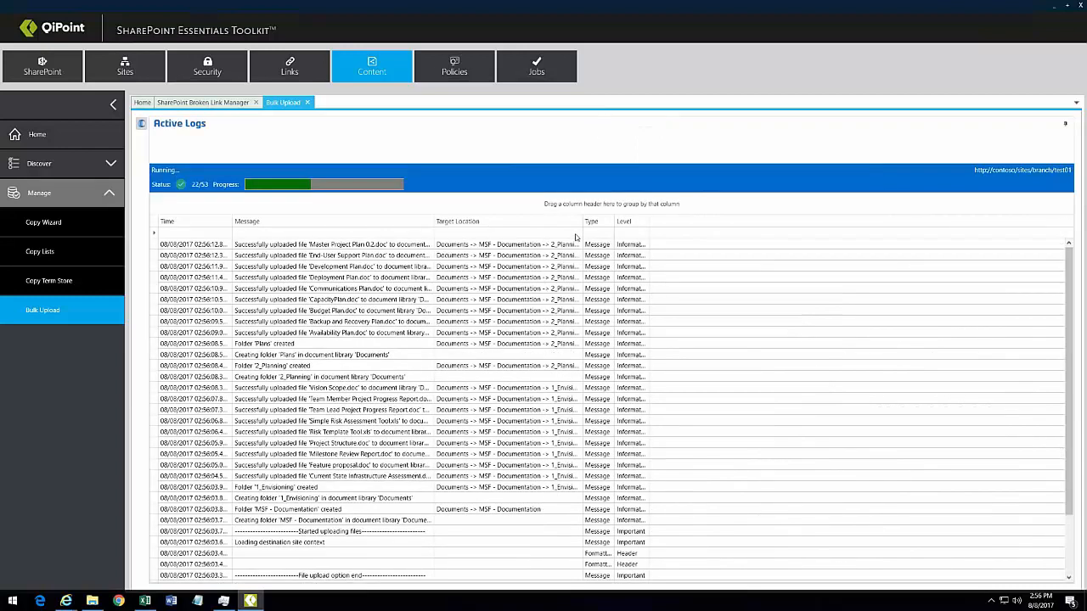
left_click(219, 103)
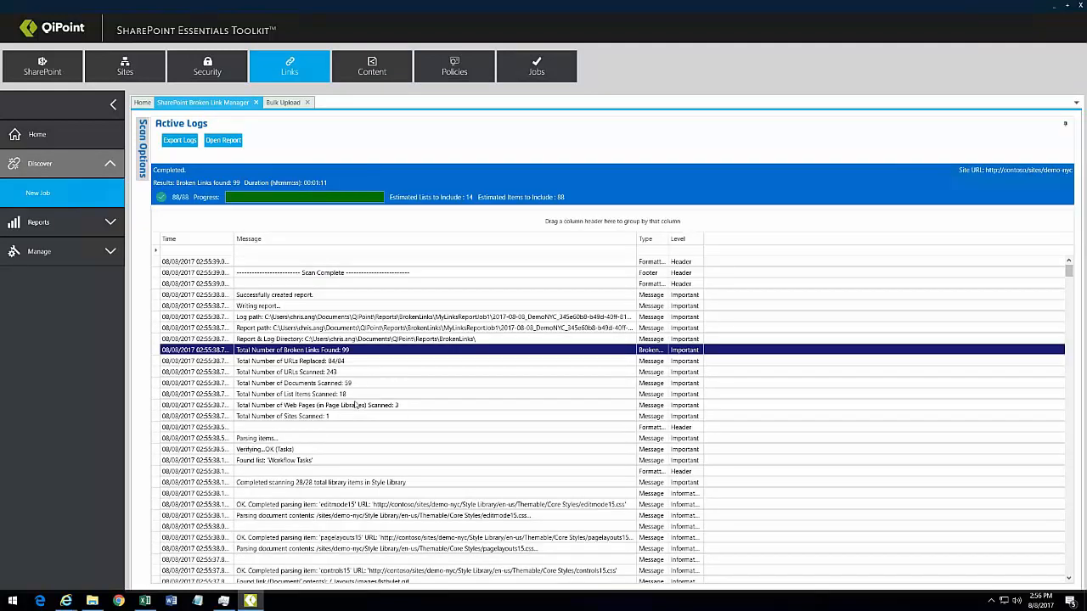
Step: Dismiss the 53/53 upload completion message and open the demo-nyc Link Report of 243 links
left_click(350, 360)
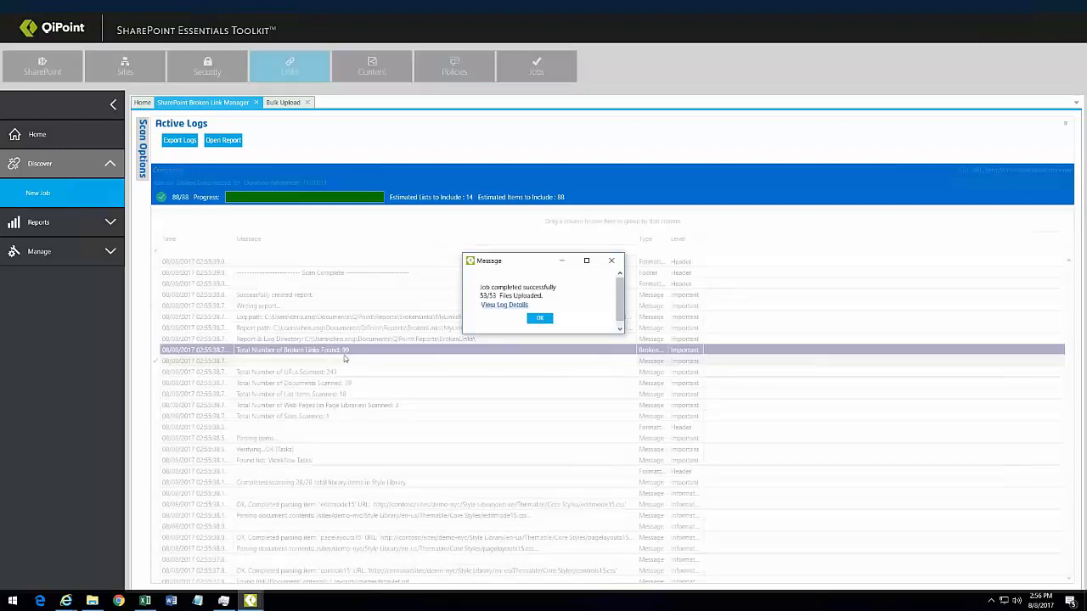
left_click(539, 317)
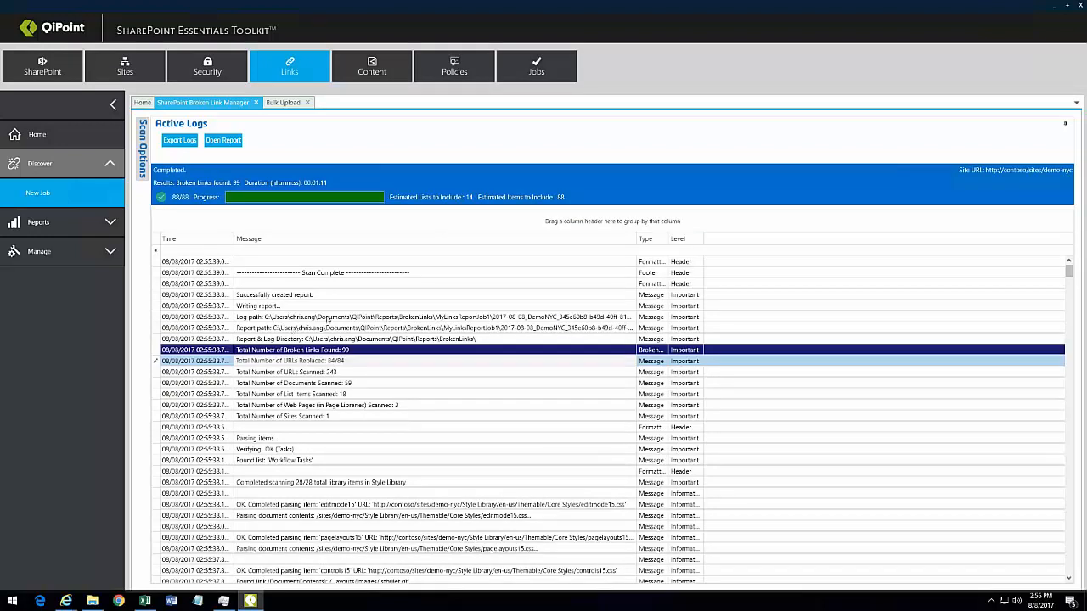
left_click(223, 141)
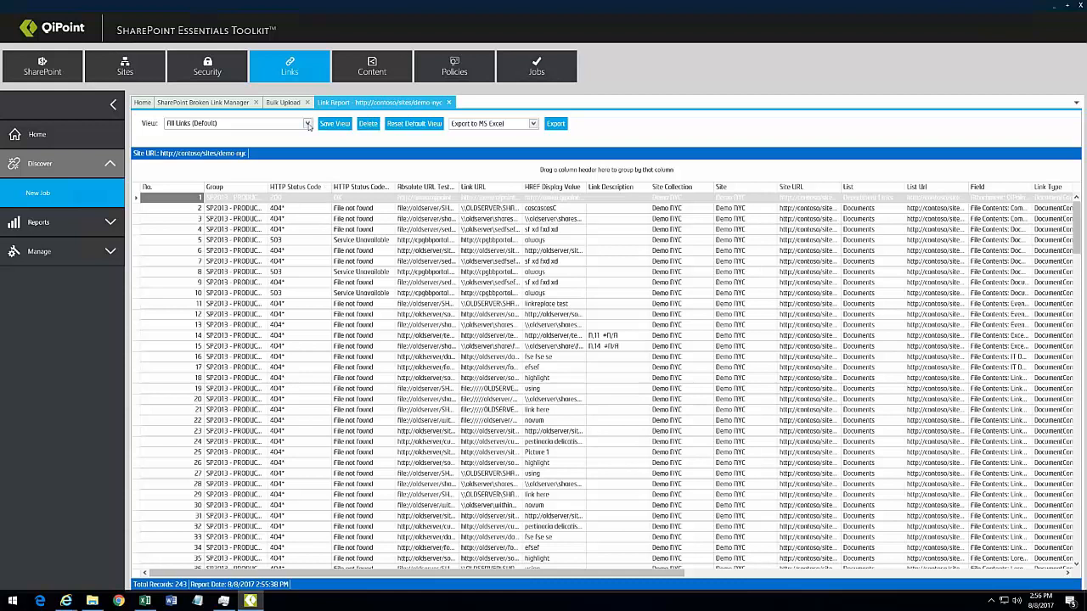
Step: Group links by List and Document and expand Site Pages > Home.aspx > File not found
left_click(308, 123)
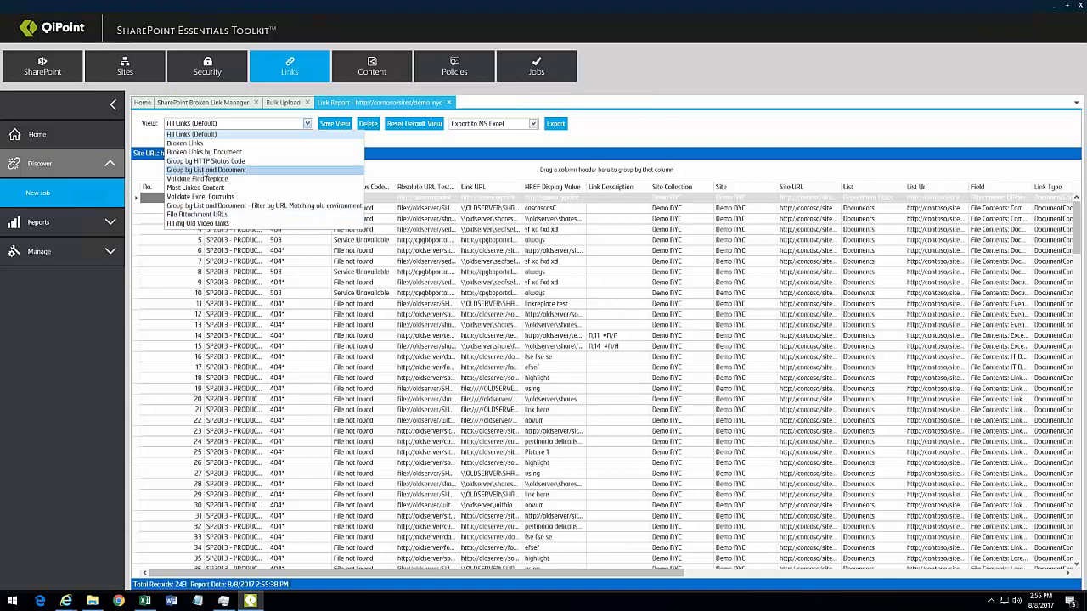
left_click(205, 171)
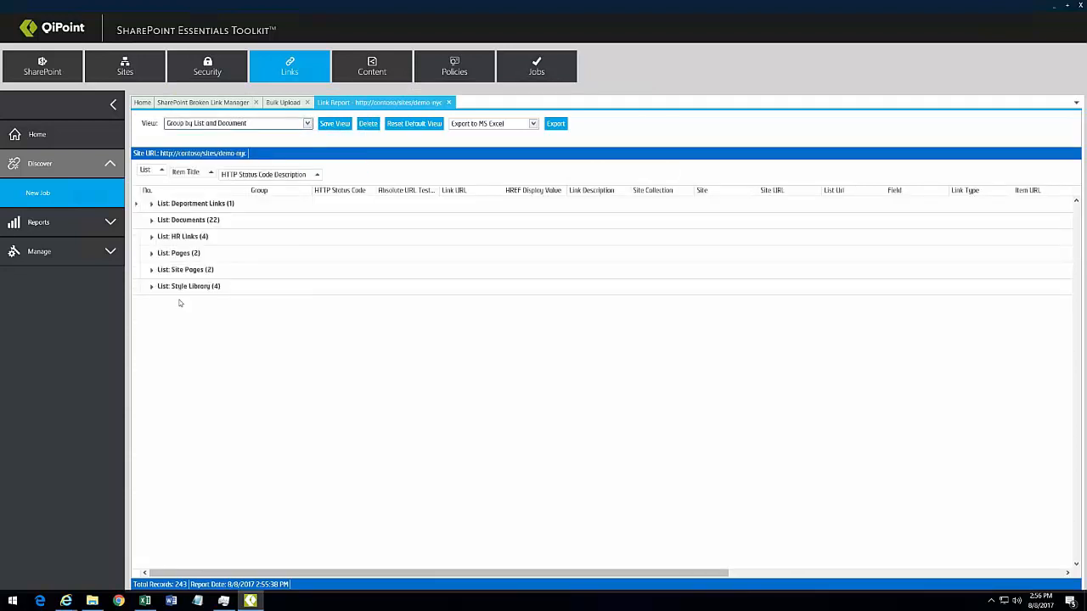
left_click(149, 270)
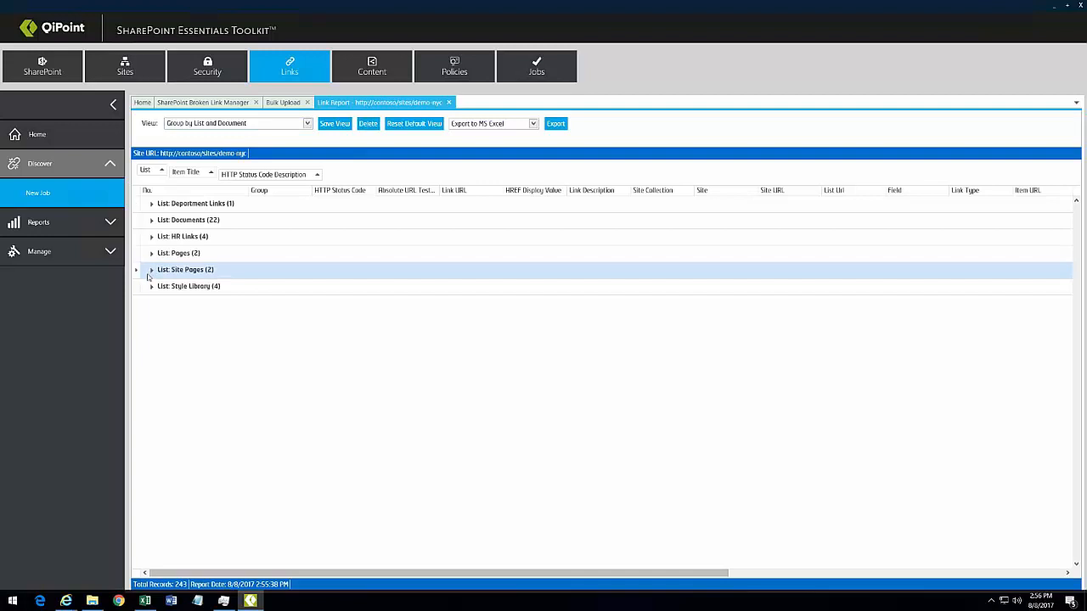
left_click(152, 270)
left_click(168, 289)
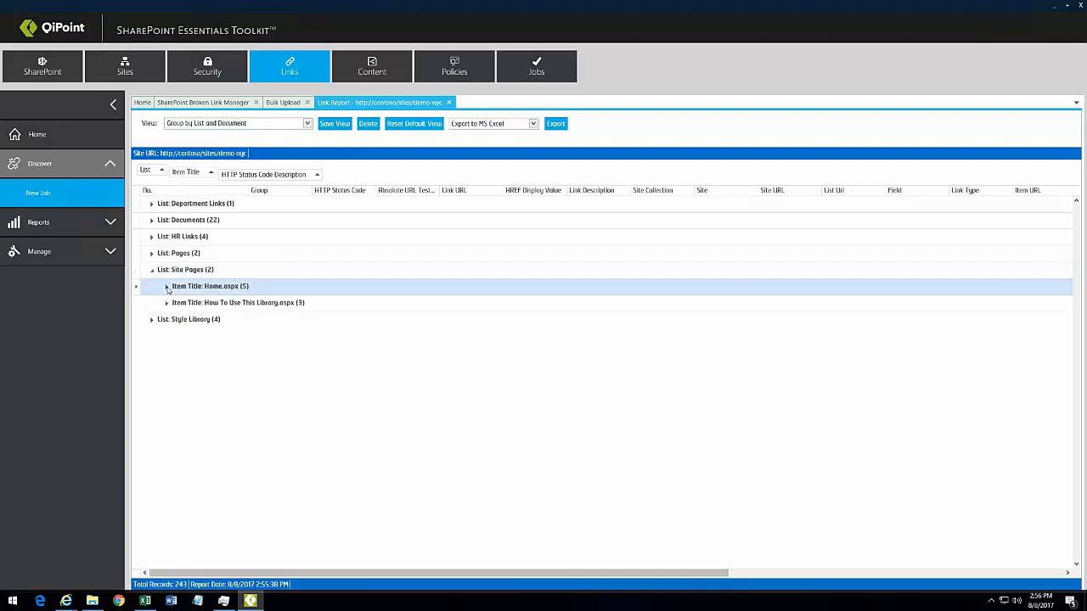
left_click(167, 289)
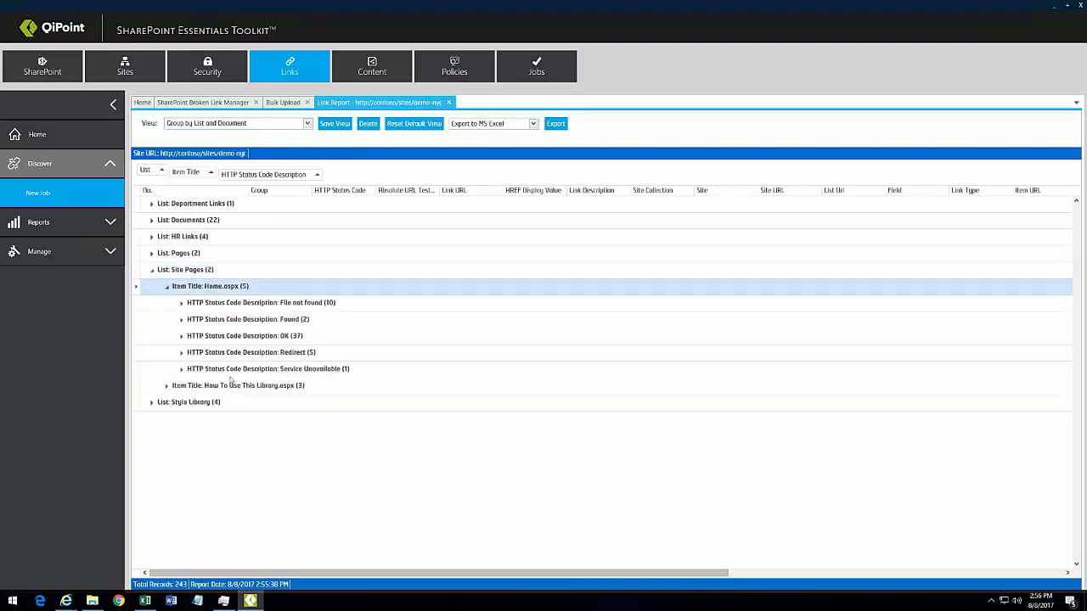
left_click(182, 371)
left_click(182, 304)
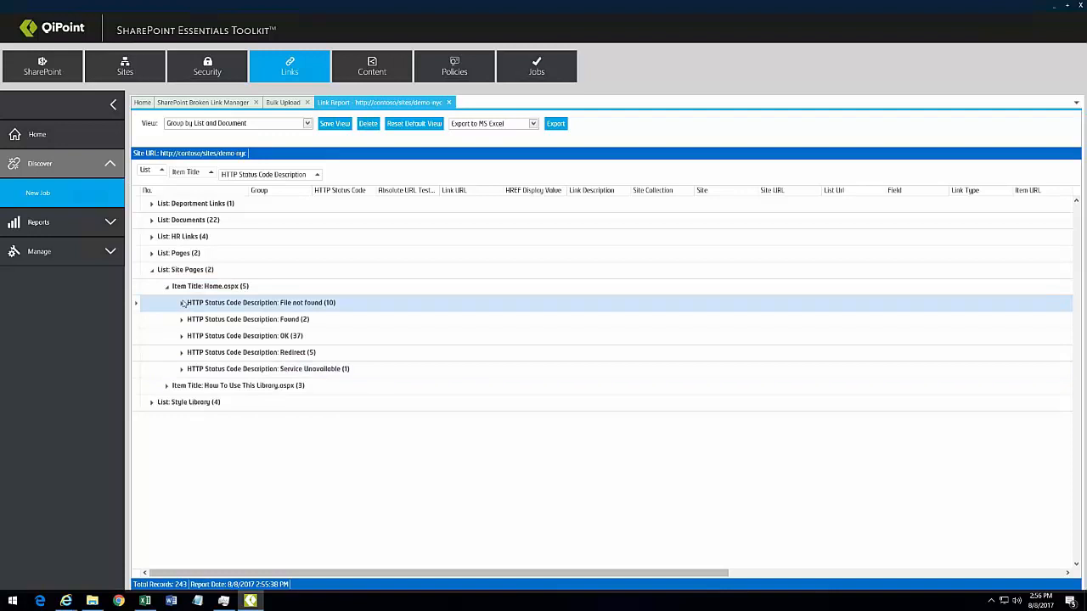
left_click(181, 304)
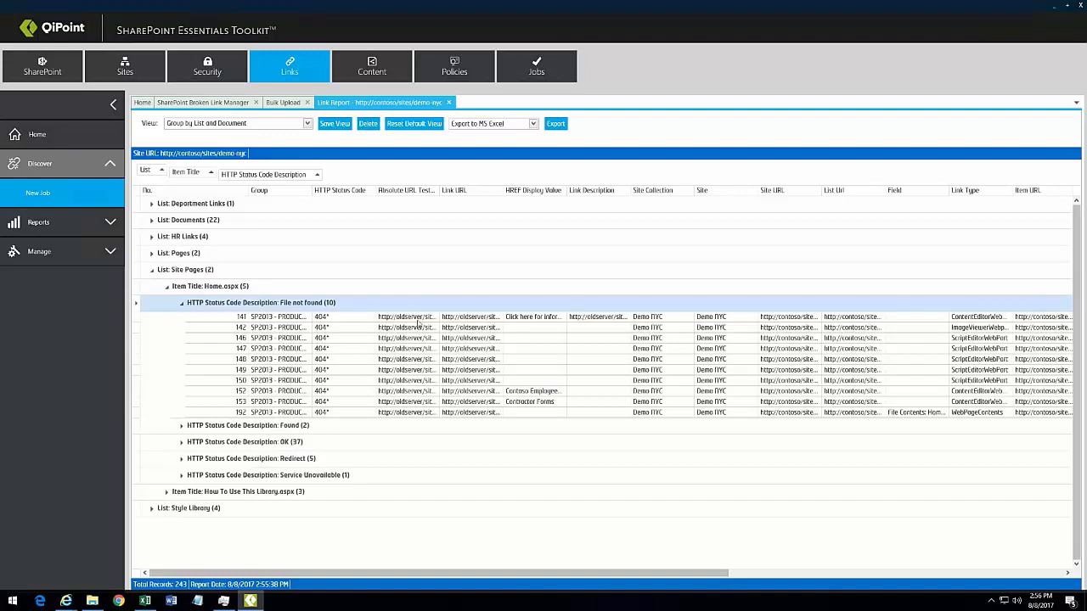
Step: Autofit the Link URL and Absolute URL Tested columns and inspect, then collapse, the OK (37) group
double_click(499, 190)
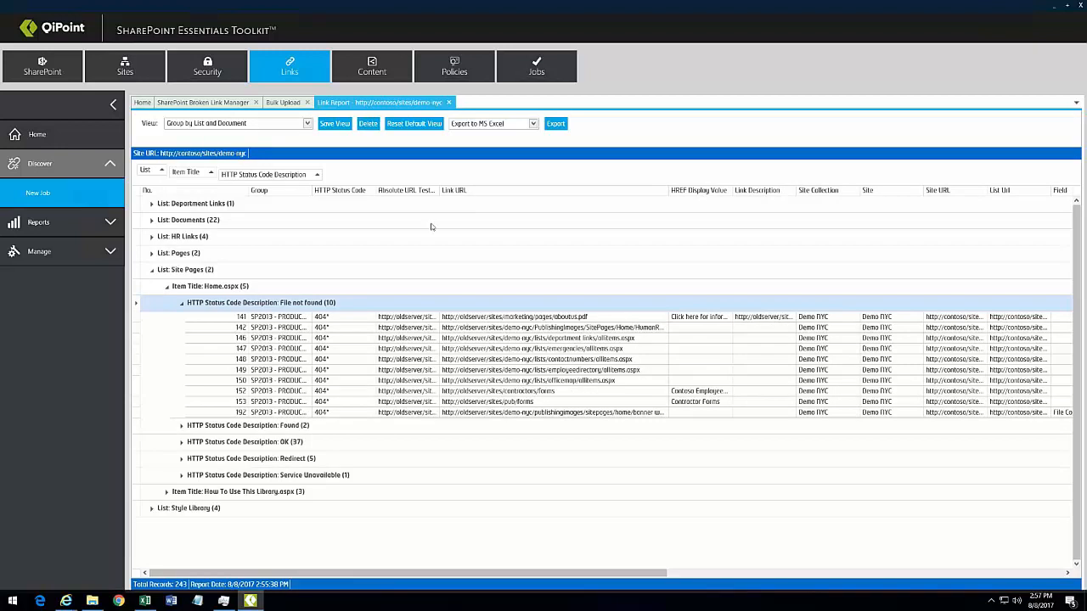
double_click(436, 190)
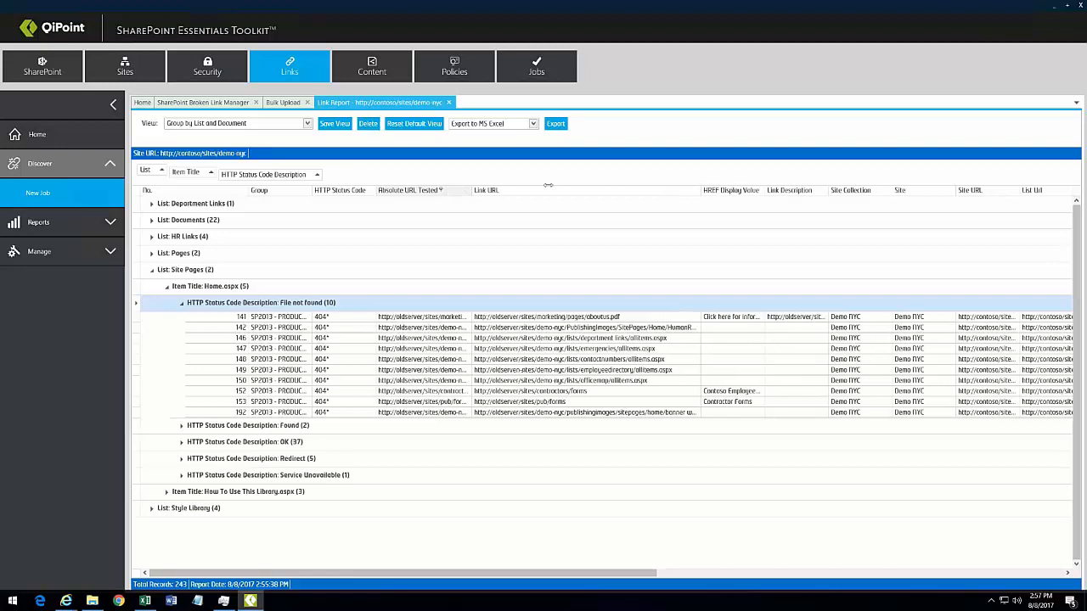
left_click(181, 442)
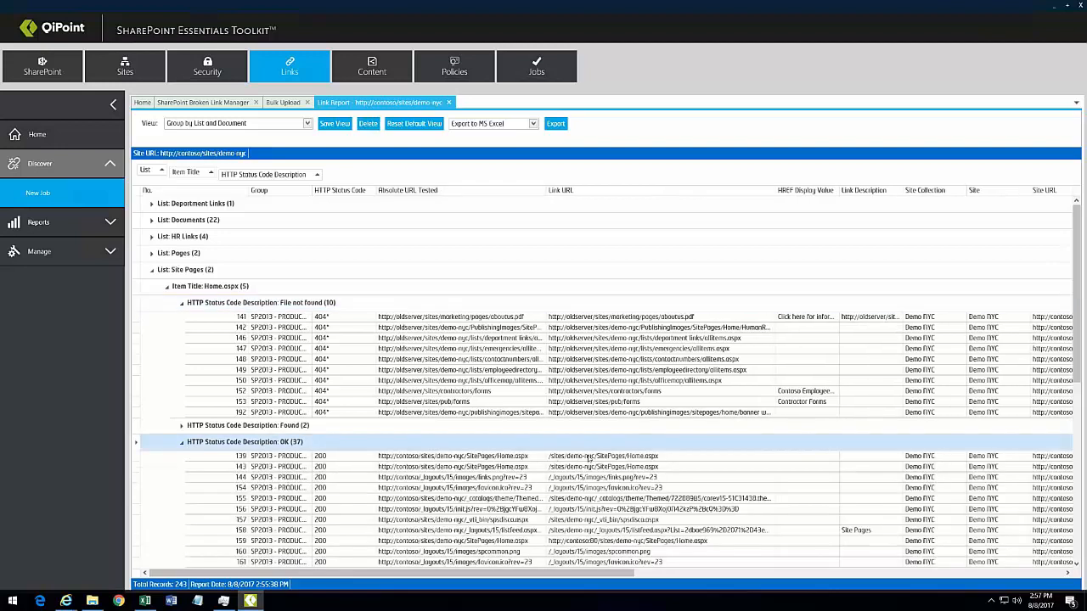
left_click(448, 457)
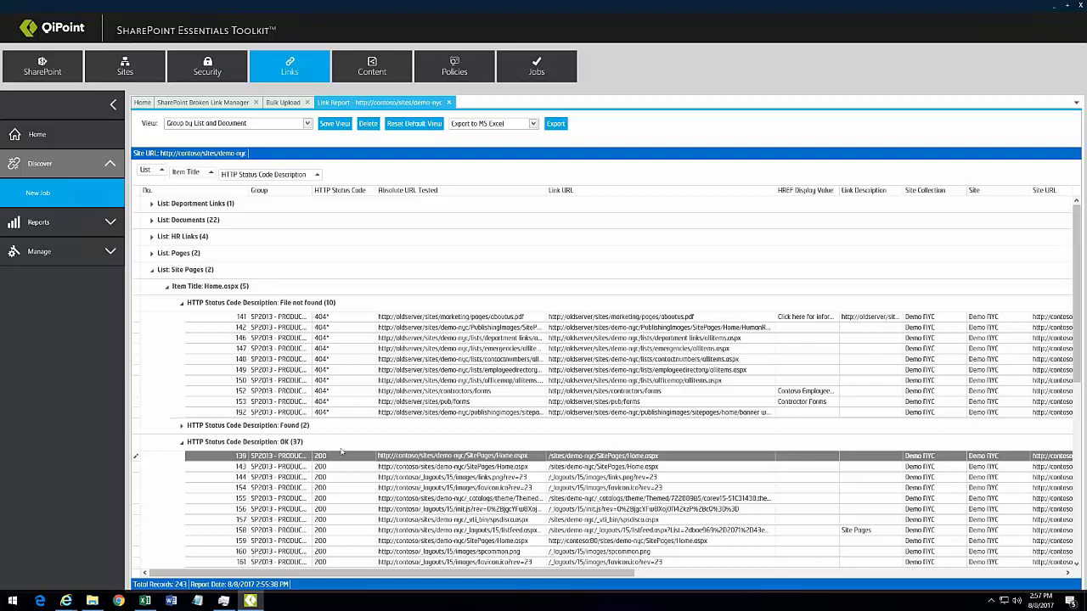
left_click(181, 442)
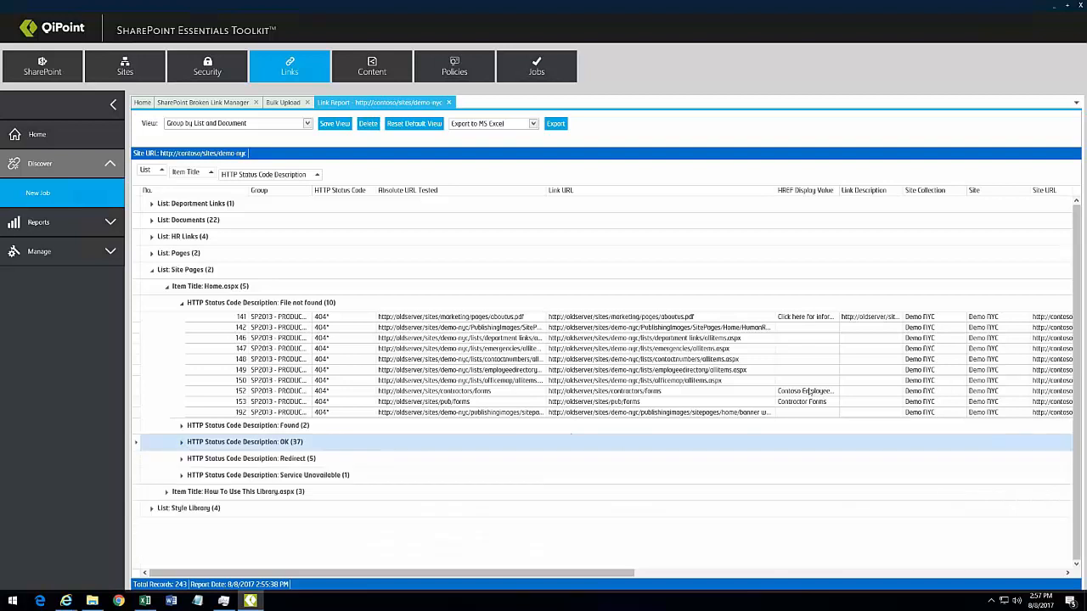
left_click_drag(581, 573, 721, 571)
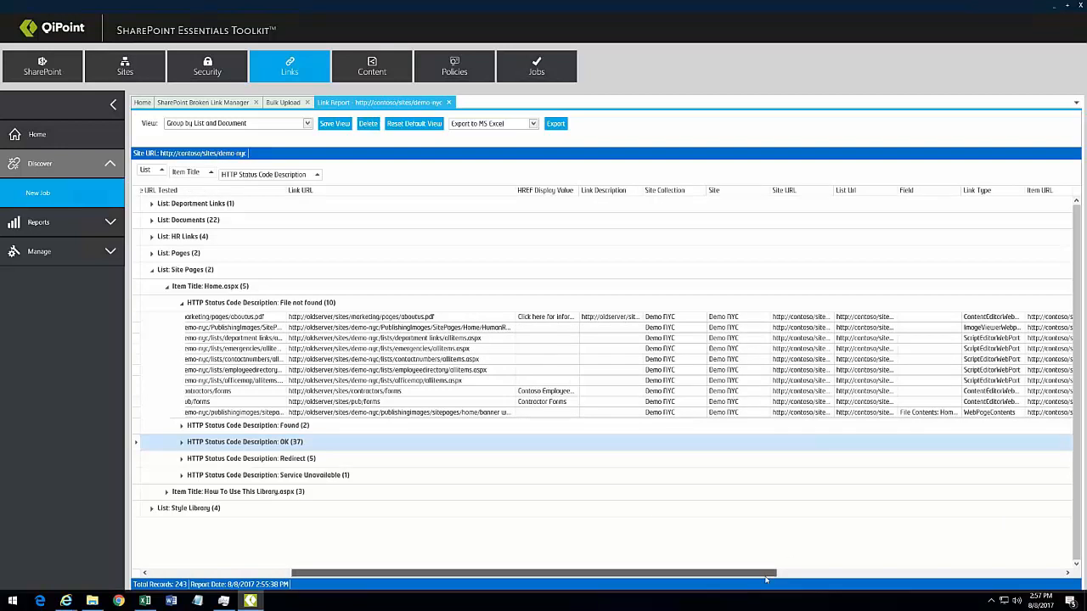
left_click_drag(758, 573, 903, 581)
Step: Step through the File not found rows to select the Contoso Employee link
left_click(727, 328)
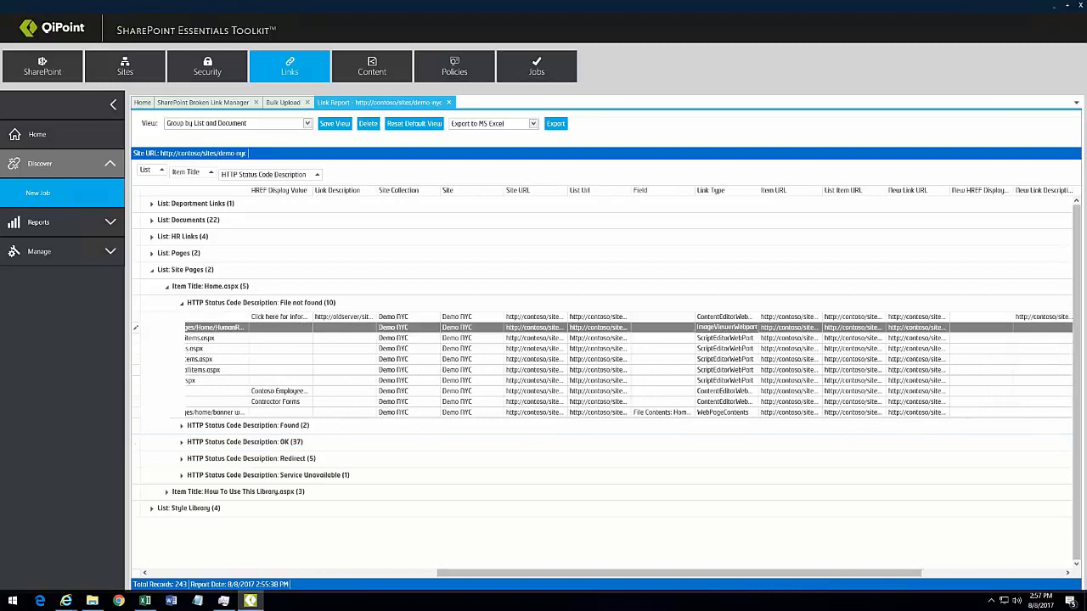
left_click(727, 338)
left_click(727, 349)
left_click(730, 359)
left_click(732, 370)
left_click(735, 380)
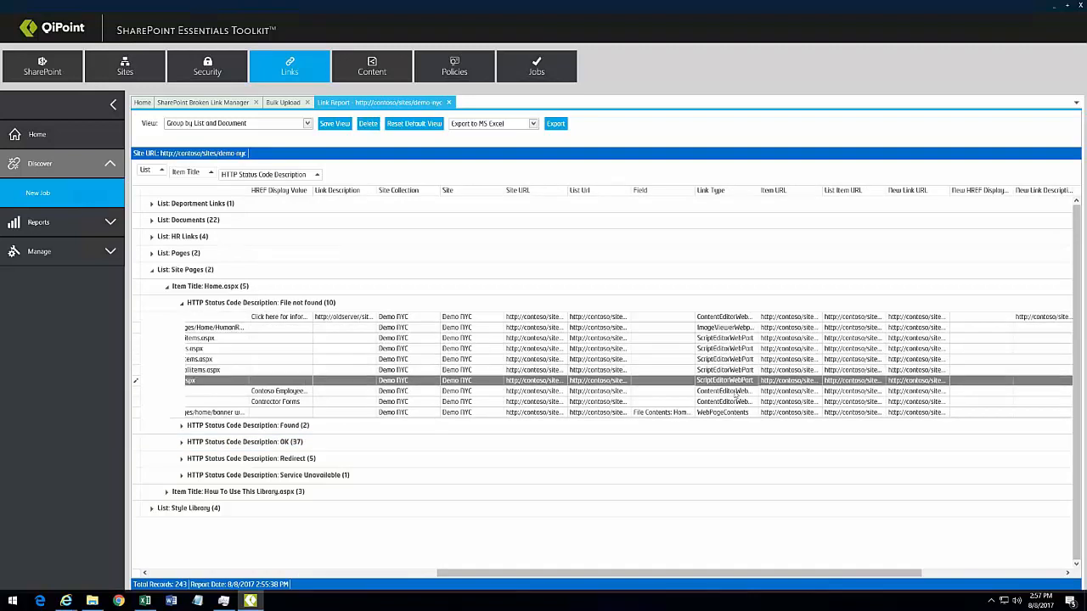
left_click(737, 392)
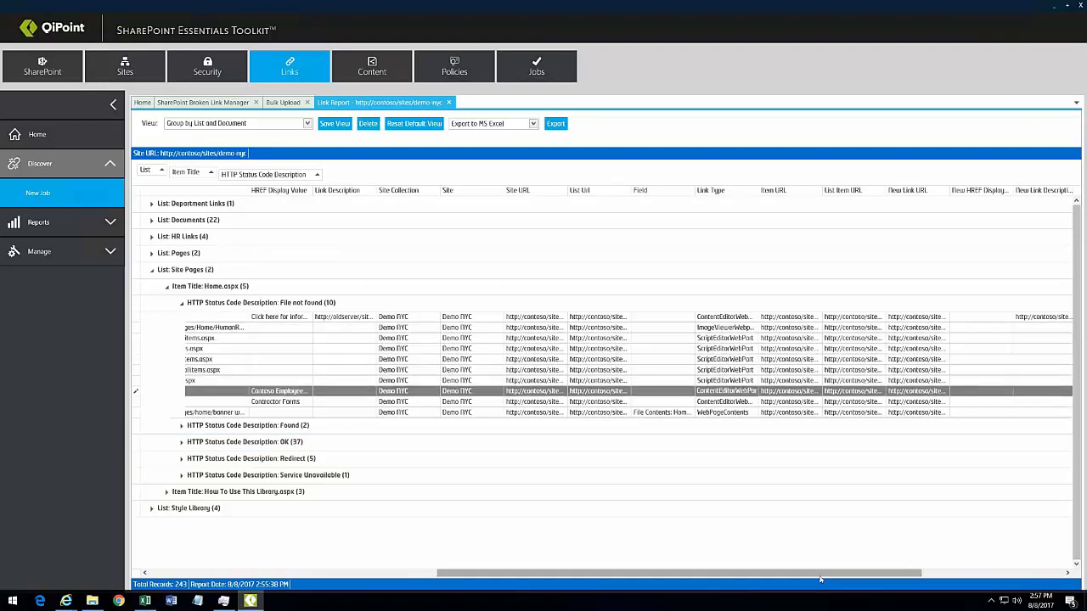
Step: Scroll the grid sideways and expand the Found (2) group of two links returning 200
left_click_drag(824, 573, 964, 573)
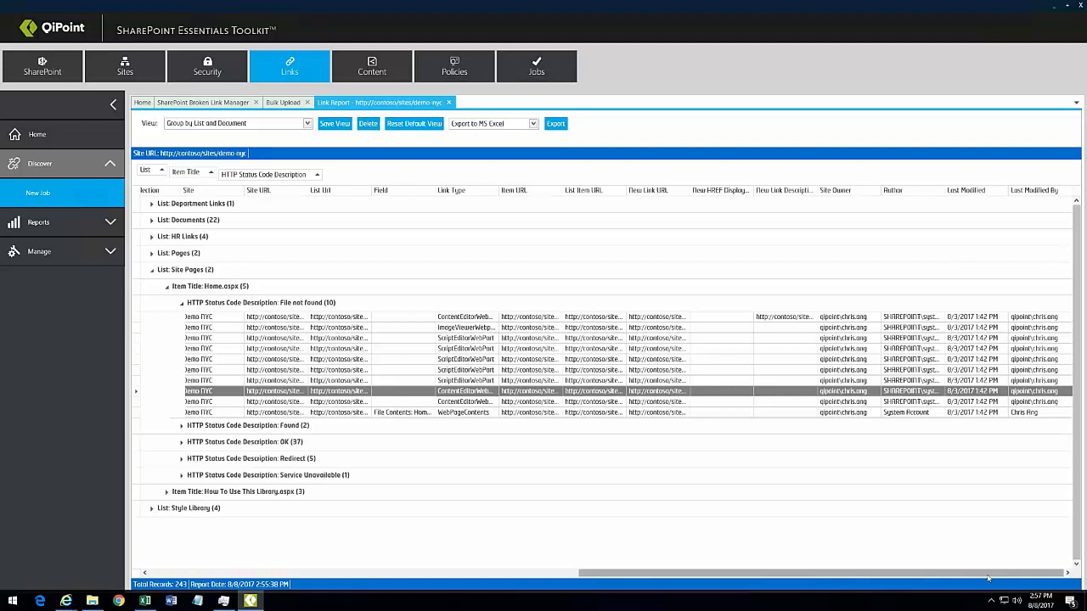
left_click_drag(994, 575, 551, 600)
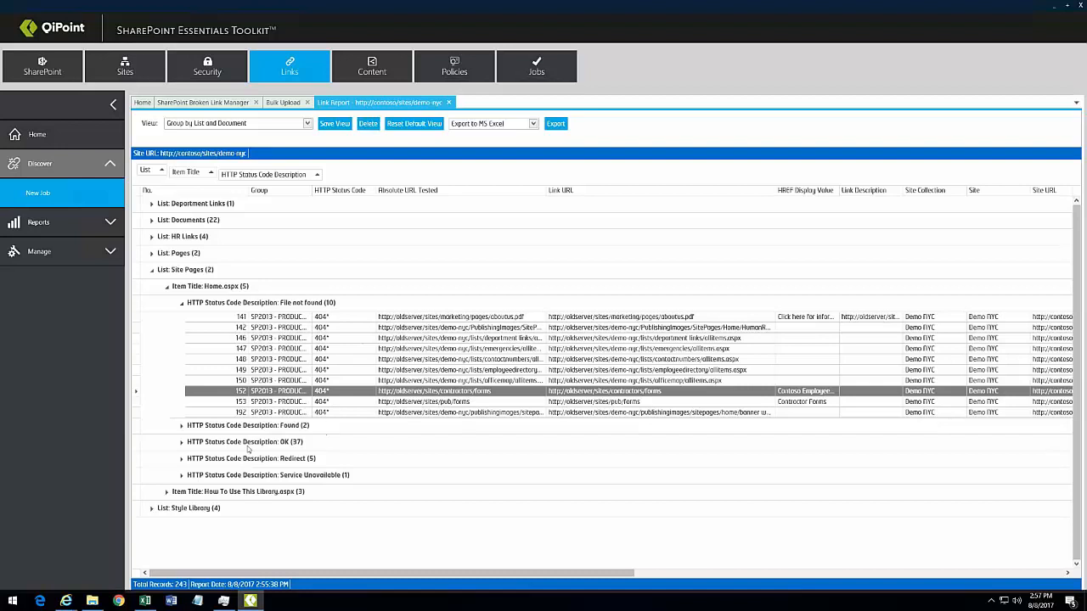
left_click(181, 426)
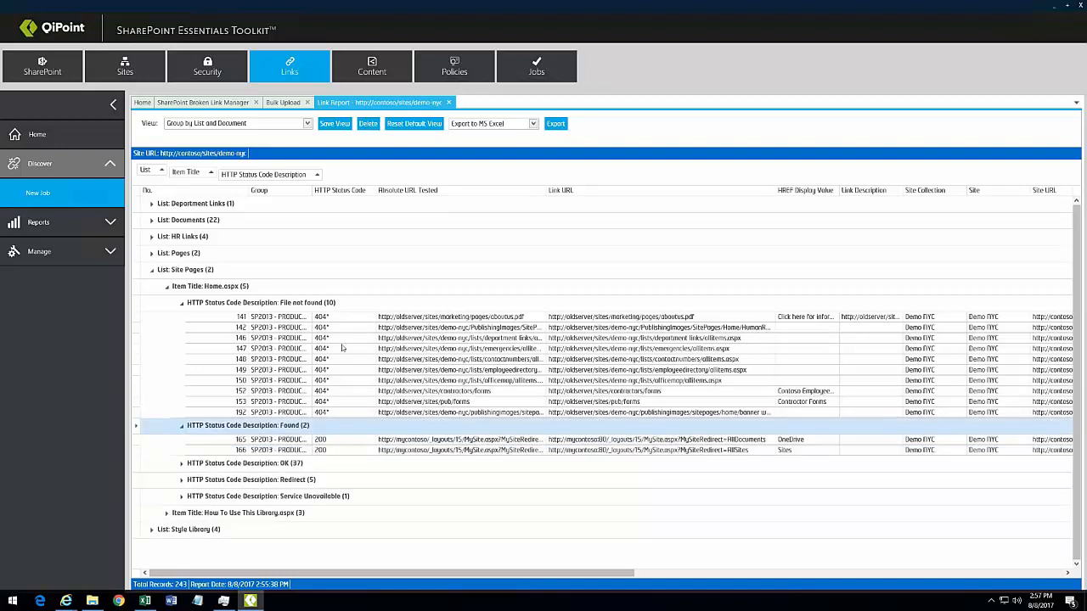
left_click(307, 123)
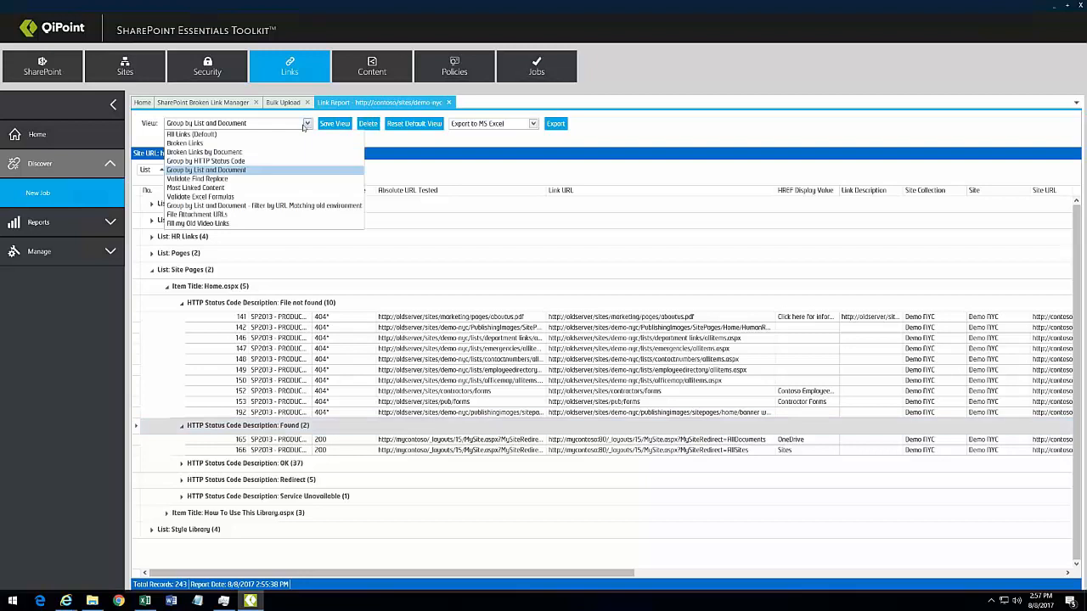
Step: Switch the report to the Validate Find Replace view and widen the Link URL and New Link URL columns
left_click(197, 179)
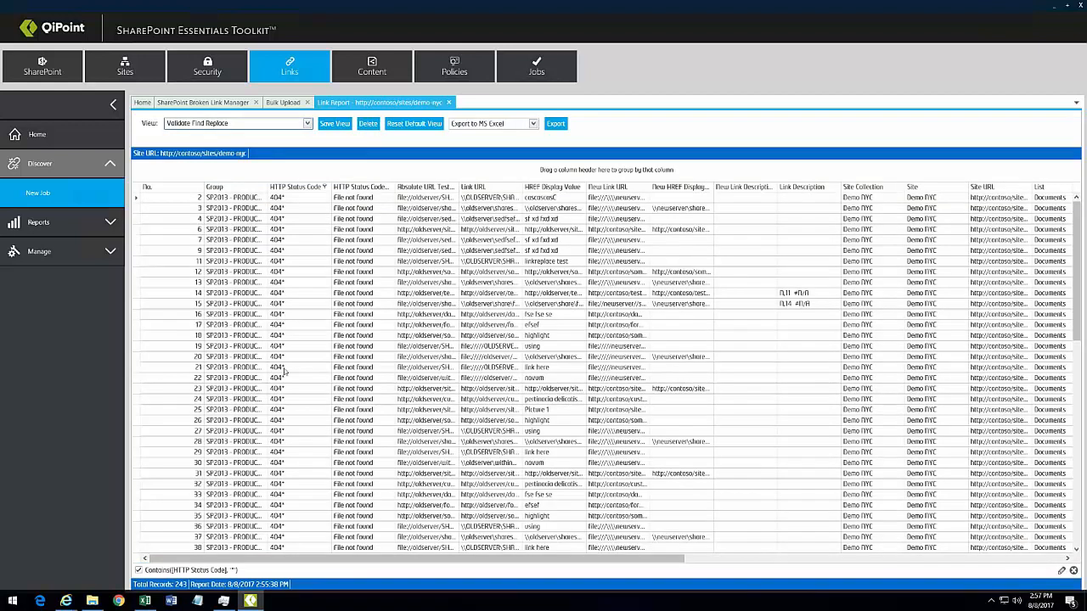
left_click_drag(522, 188, 633, 187)
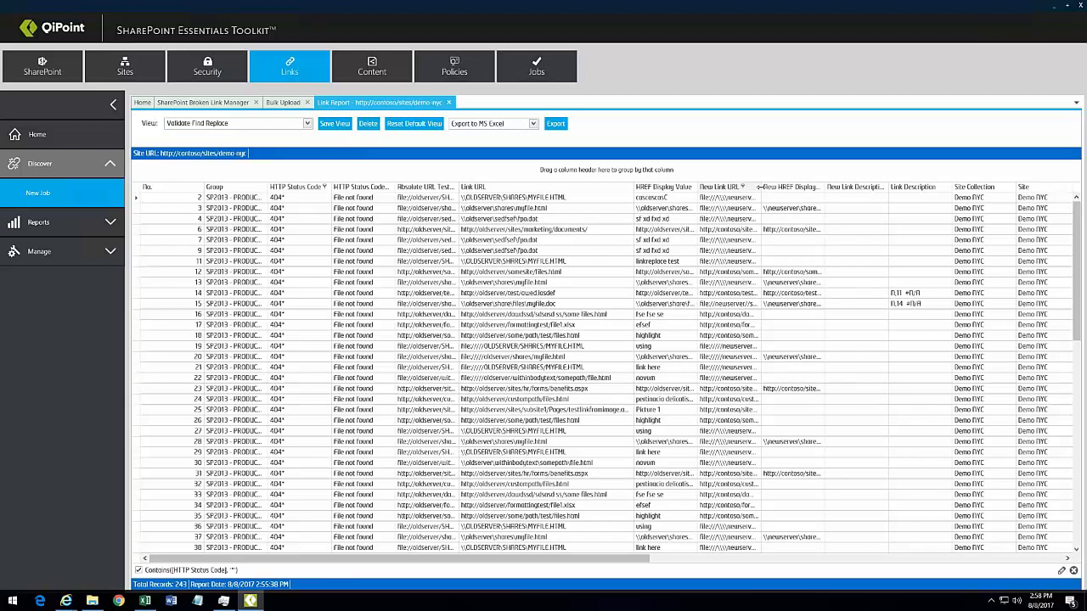
left_click_drag(758, 187, 885, 187)
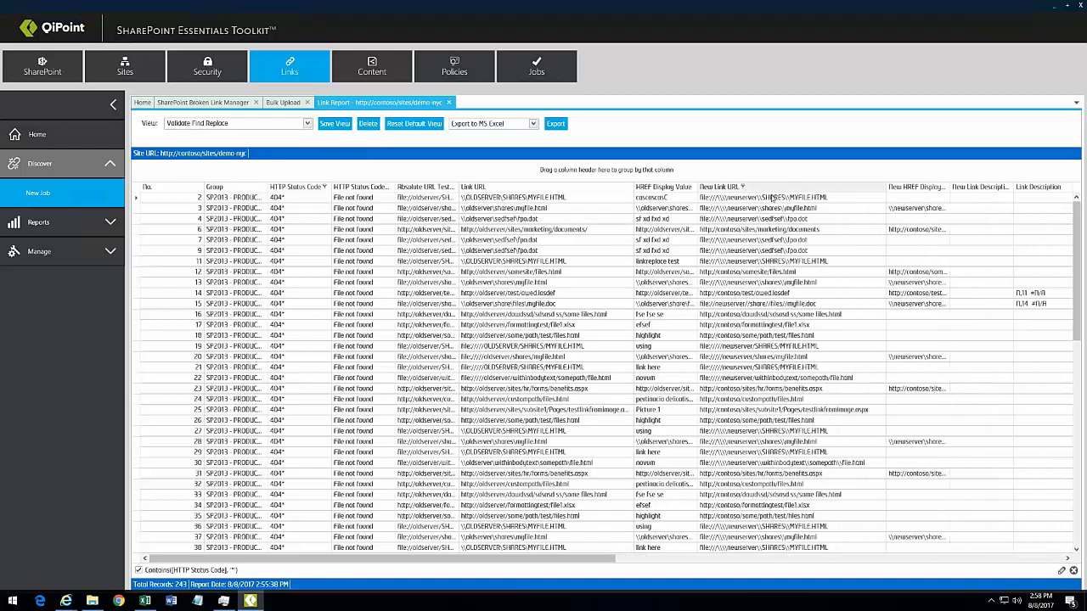
Step: Open row 24's item, Links in PDF.pdf, in the browser
right_click(757, 401)
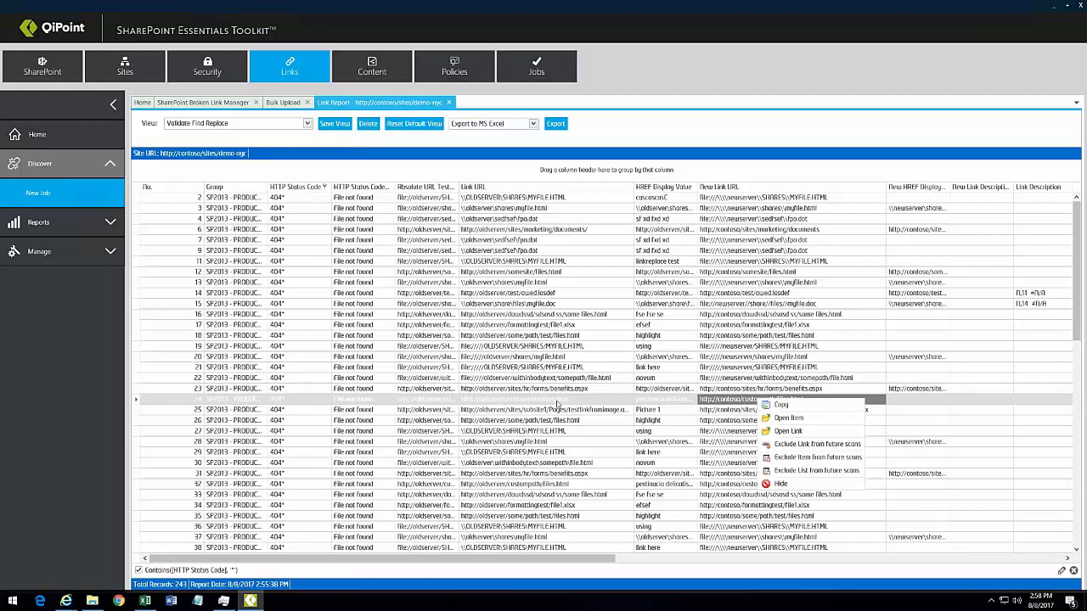
left_click(518, 404)
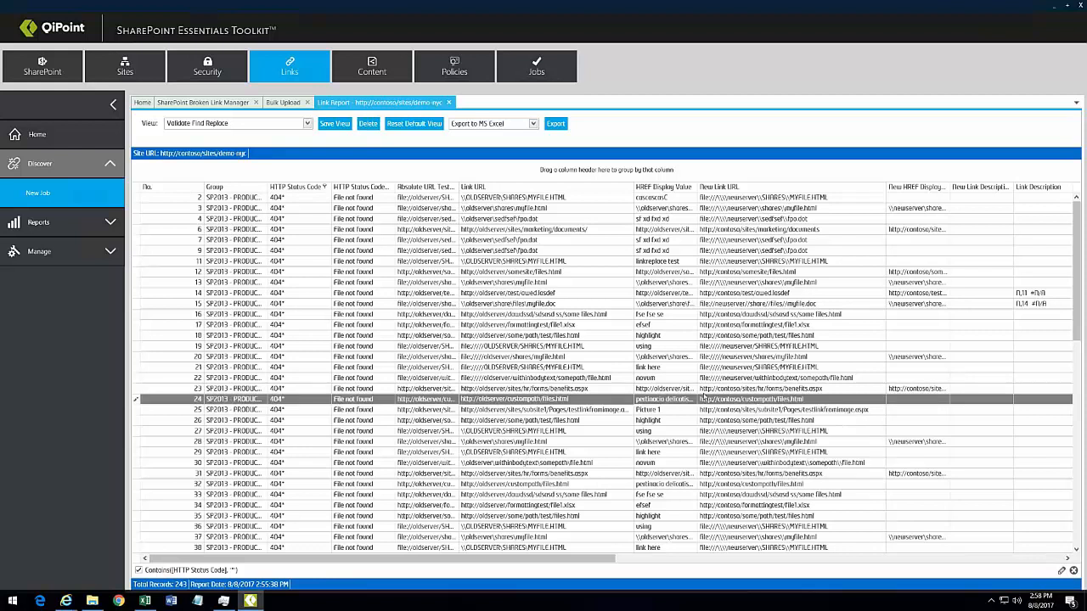
right_click(796, 402)
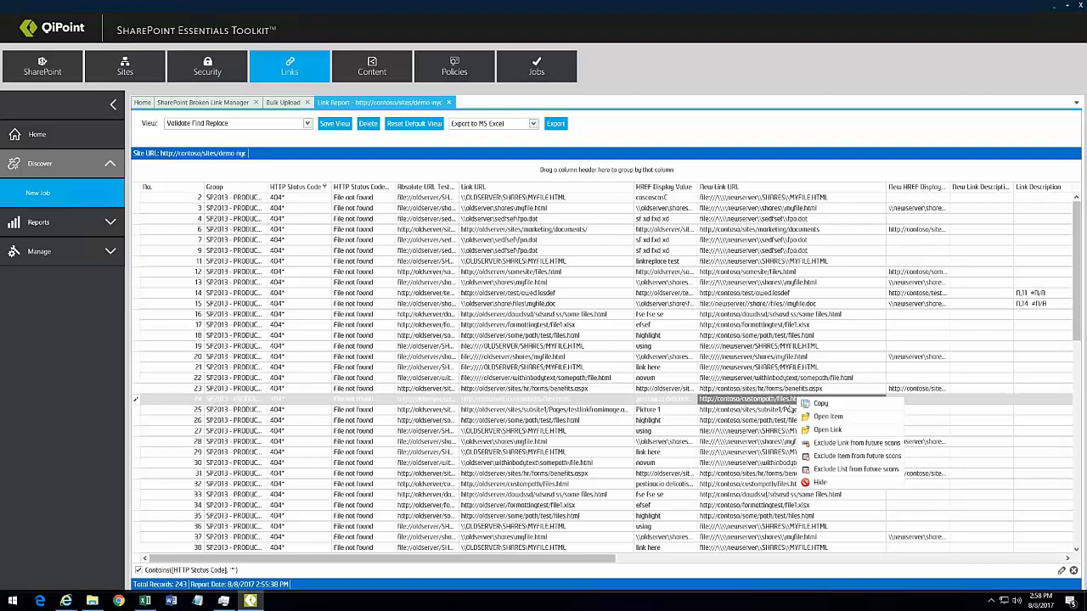
left_click(809, 417)
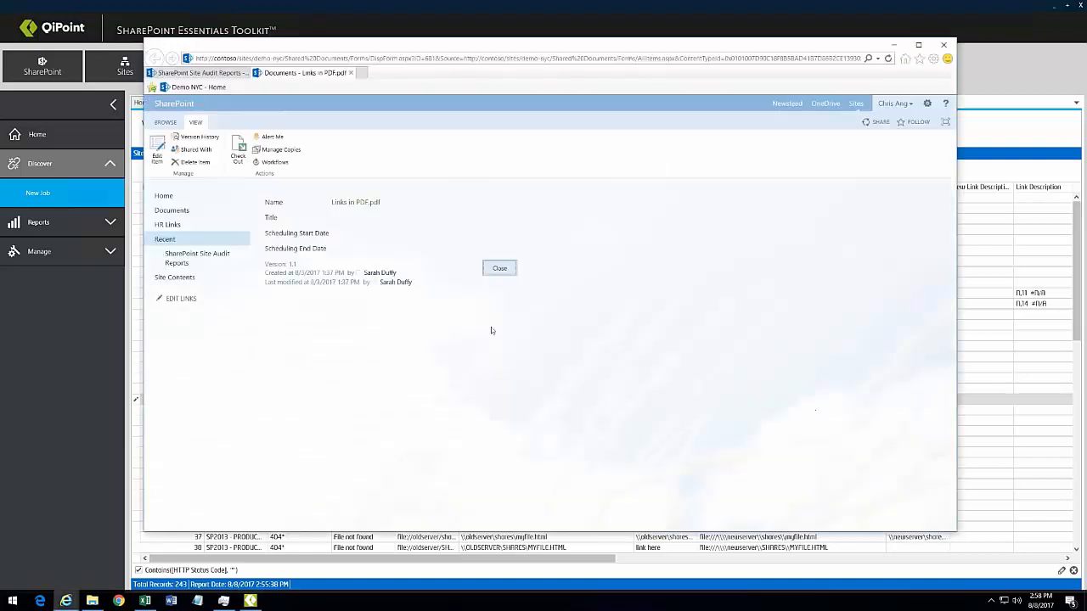
Step: Open Links in PDF.pdf, then widen the report's HREF Display Value column
left_click(365, 204)
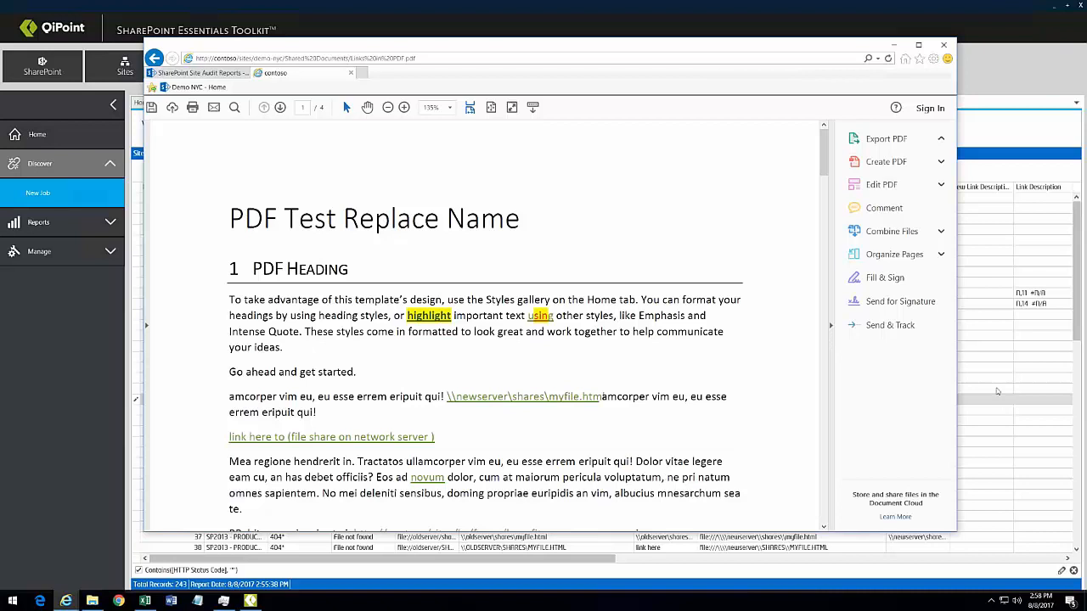
key("alt+Tab")
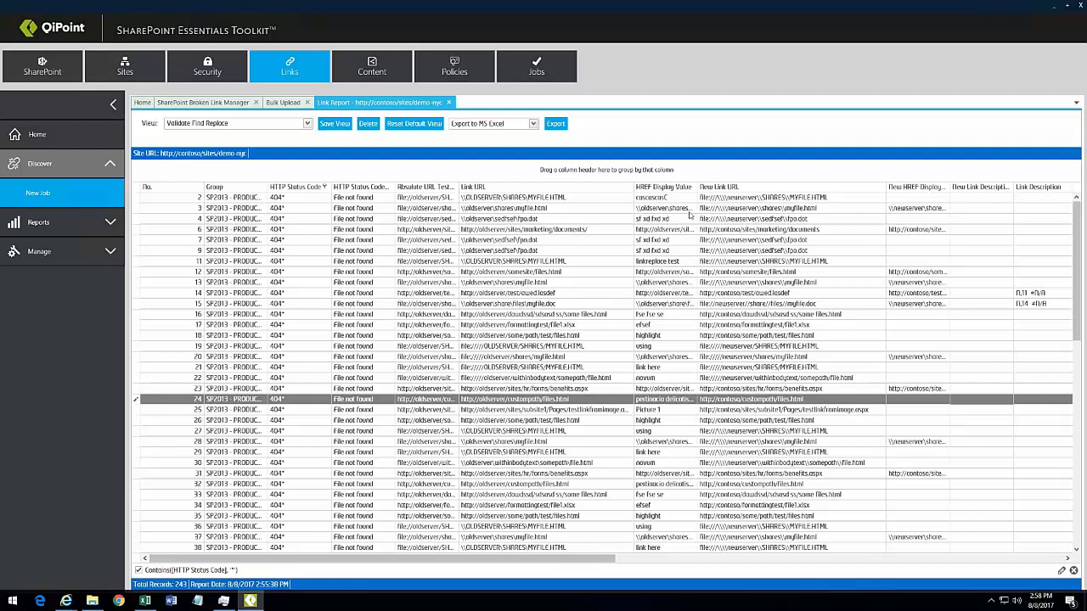
left_click_drag(698, 189, 784, 206)
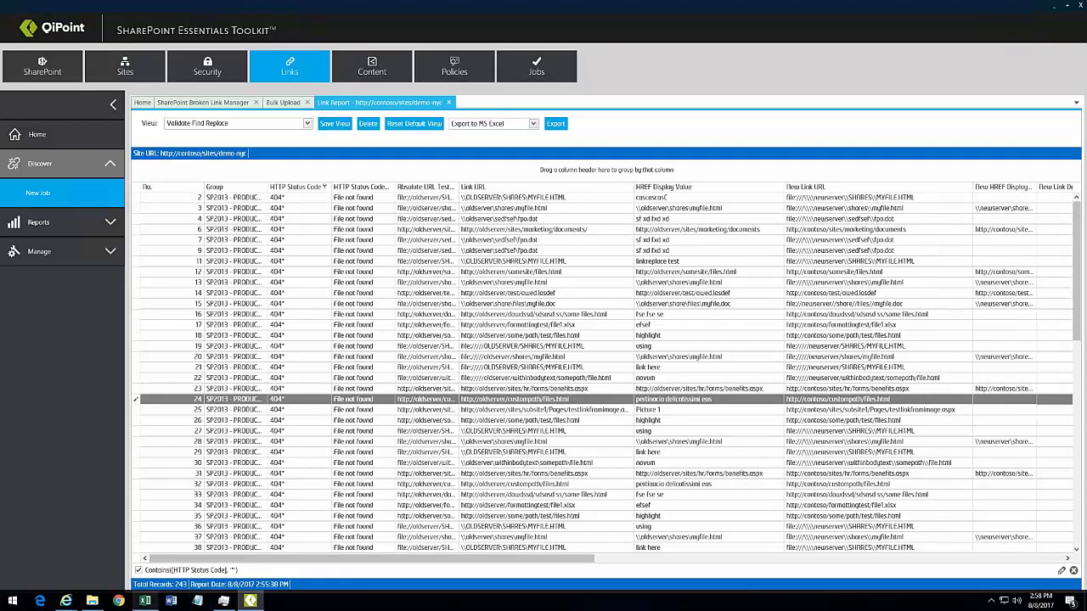
Step: Search the PDF for 'pert' to locate the pertinacia link
mouse_move(66, 601)
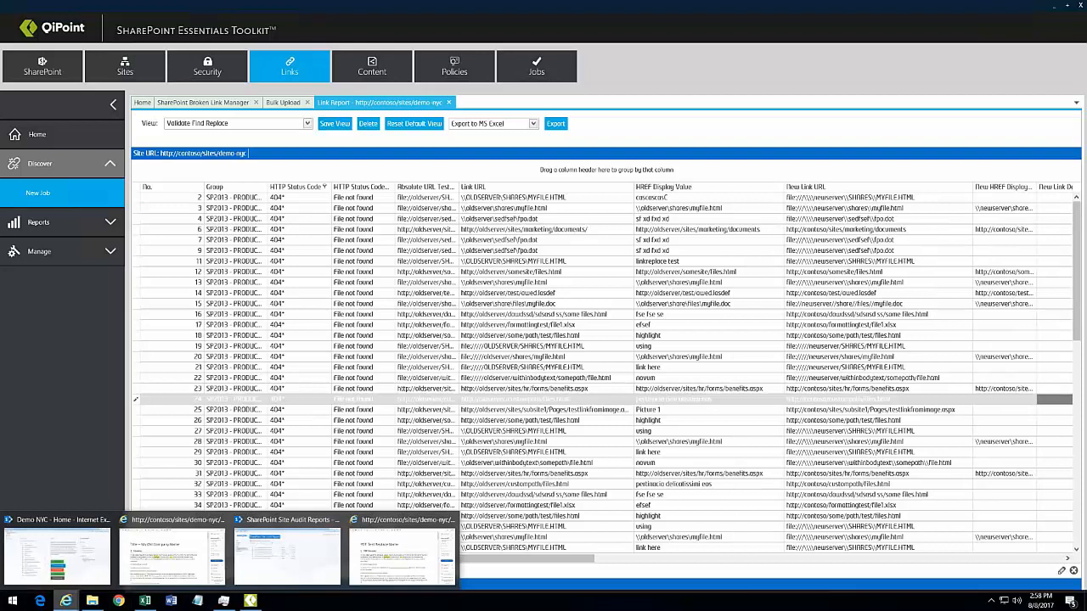
left_click(420, 548)
key("ctrl+f")
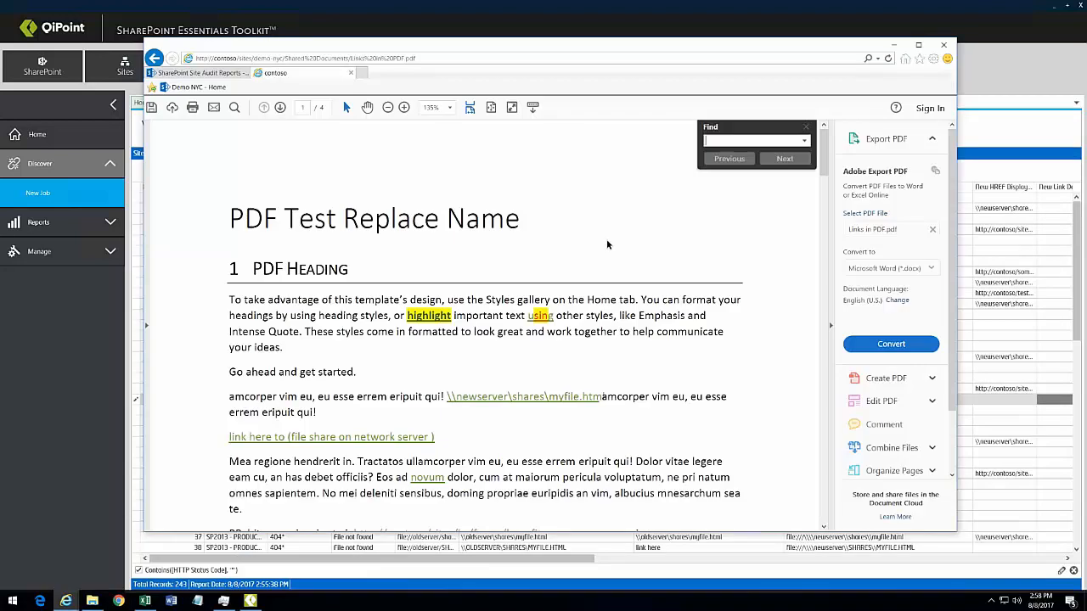
type("per")
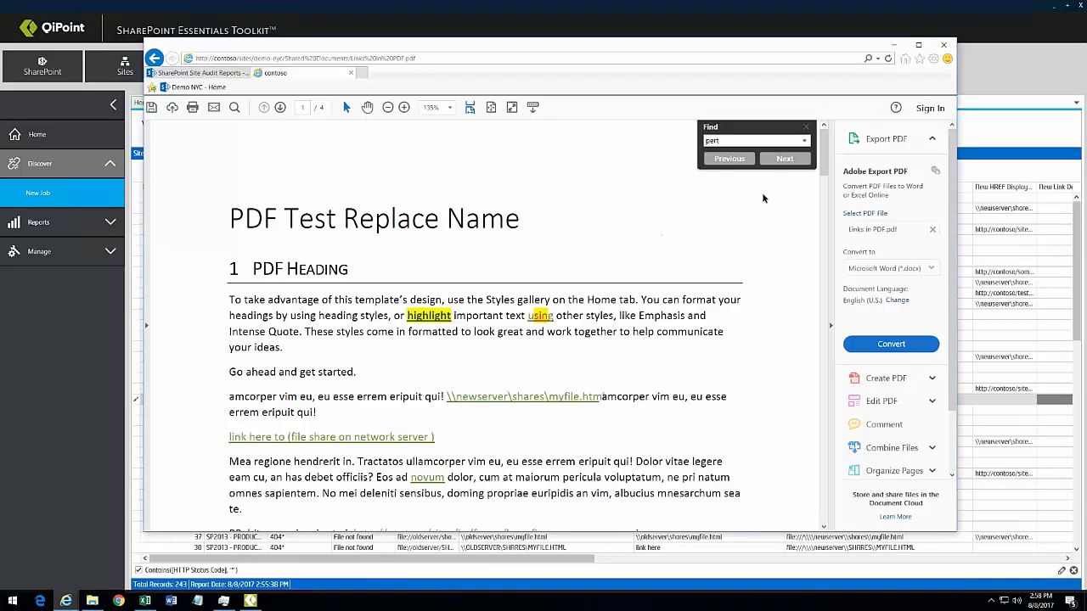
type("t")
left_click(785, 158)
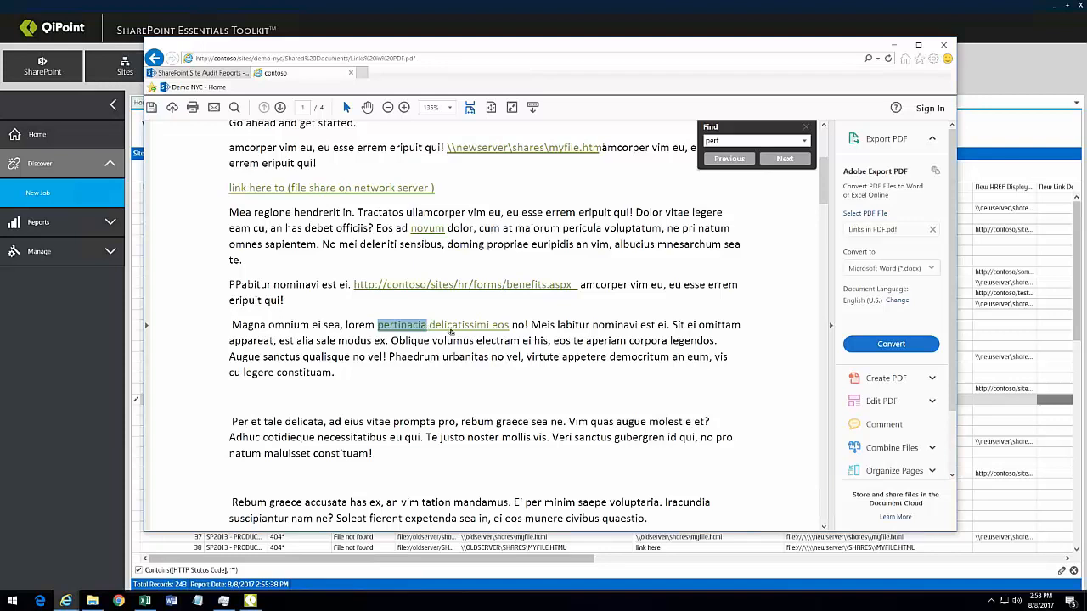
left_click(810, 127)
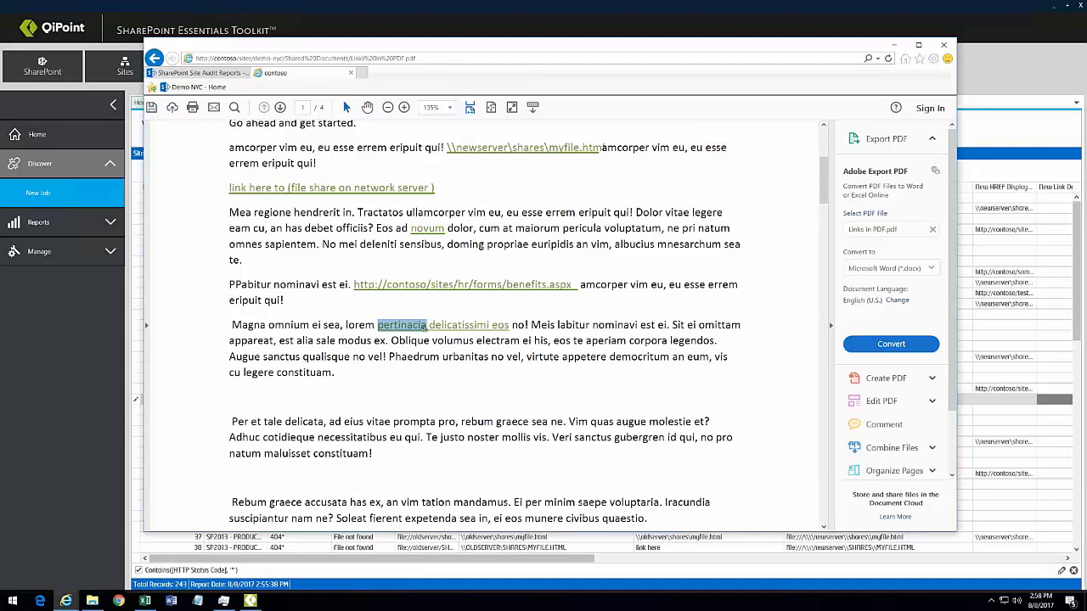
Step: Switch to the SharePoint Site Audit Reports library tab
mouse_move(425, 328)
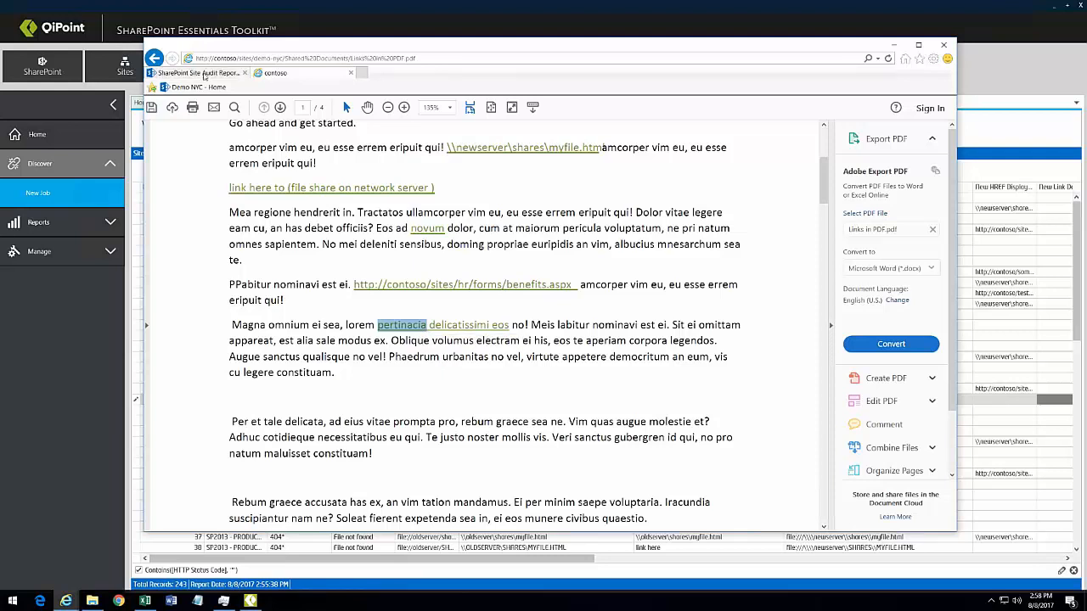
left_click(204, 75)
left_click(601, 184)
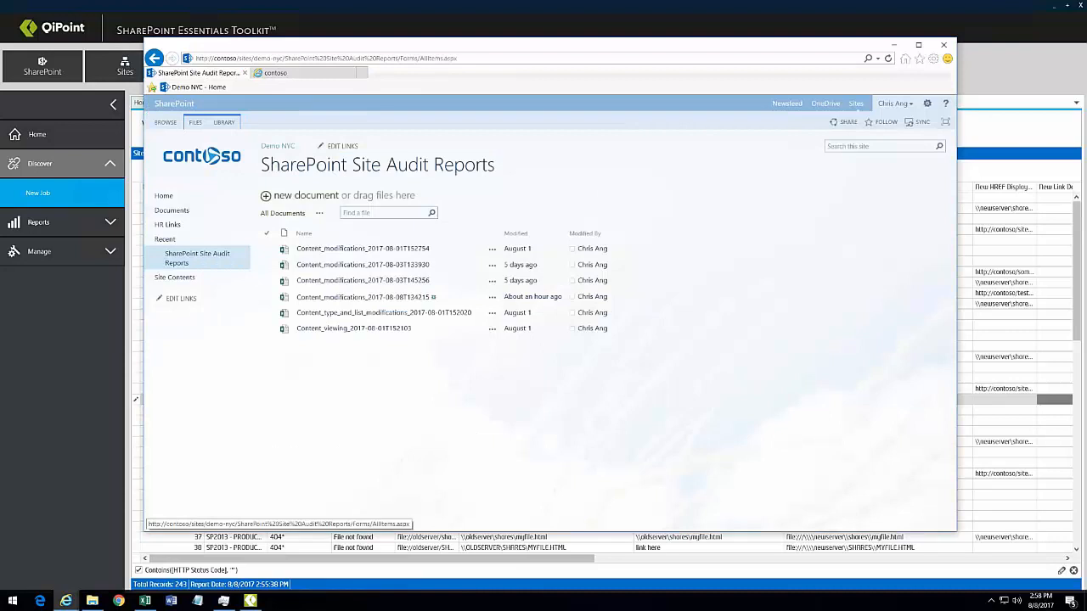
Step: Open the Demo NYC home page in a new tab and check the welcome banner image's properties
middle_click(277, 147)
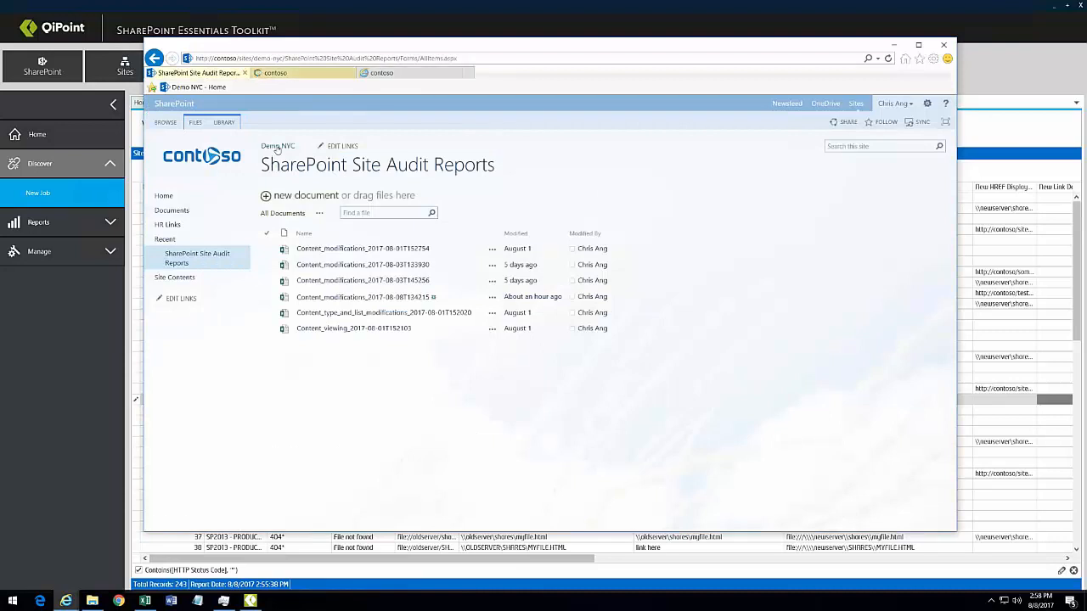
left_click(293, 74)
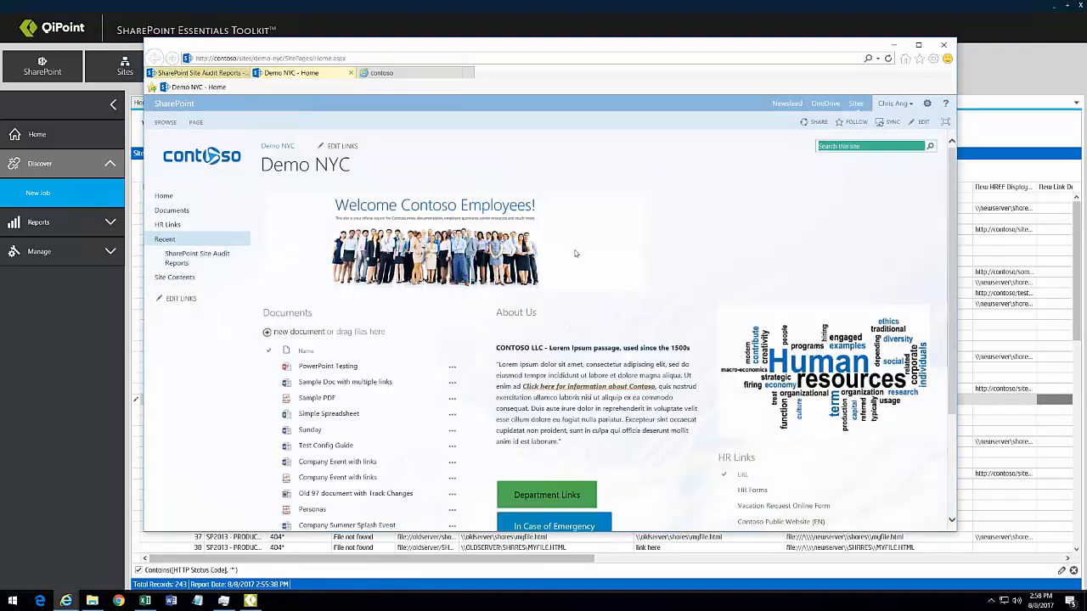
right_click(438, 237)
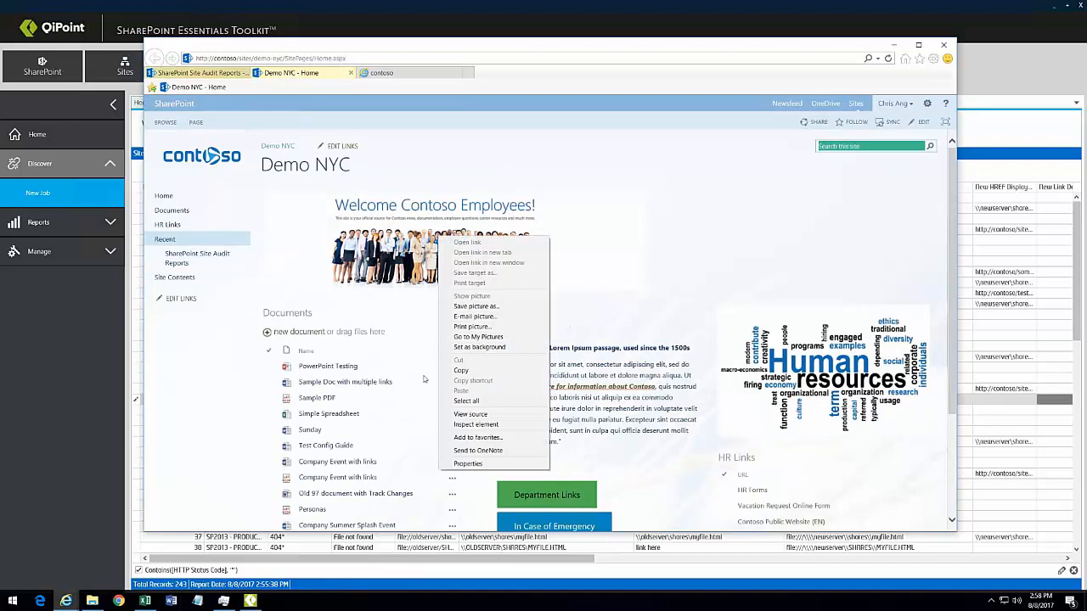
left_click(472, 464)
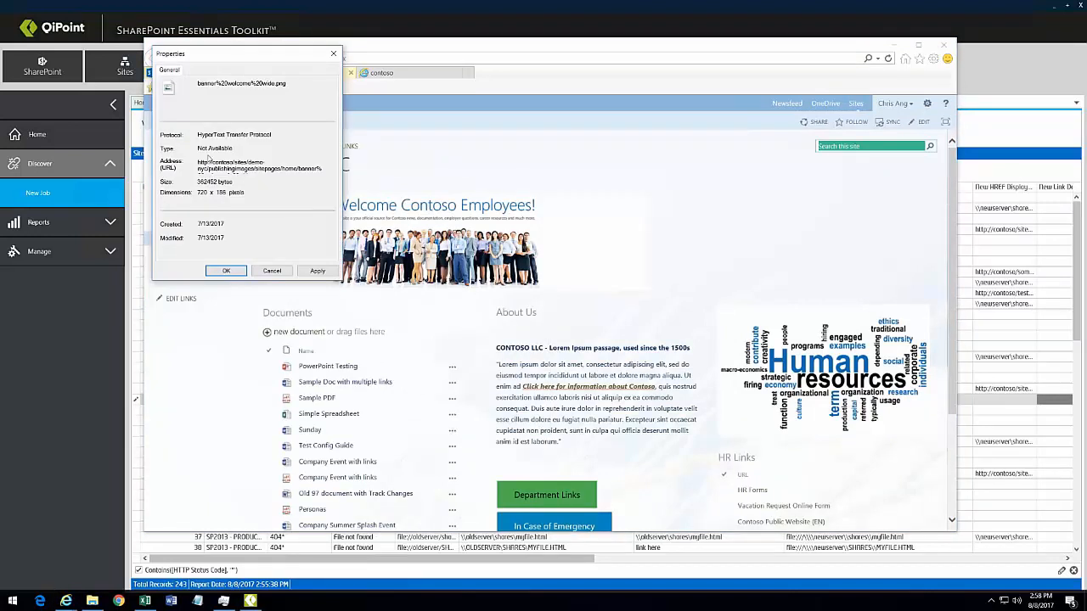
left_click(272, 270)
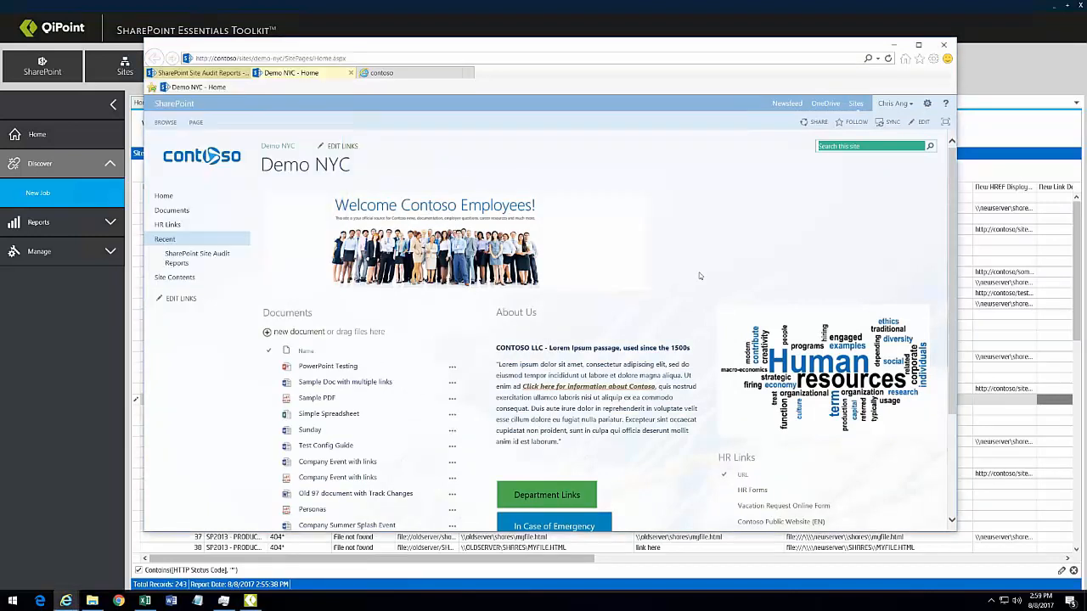
scroll(361, 499, "down", 3)
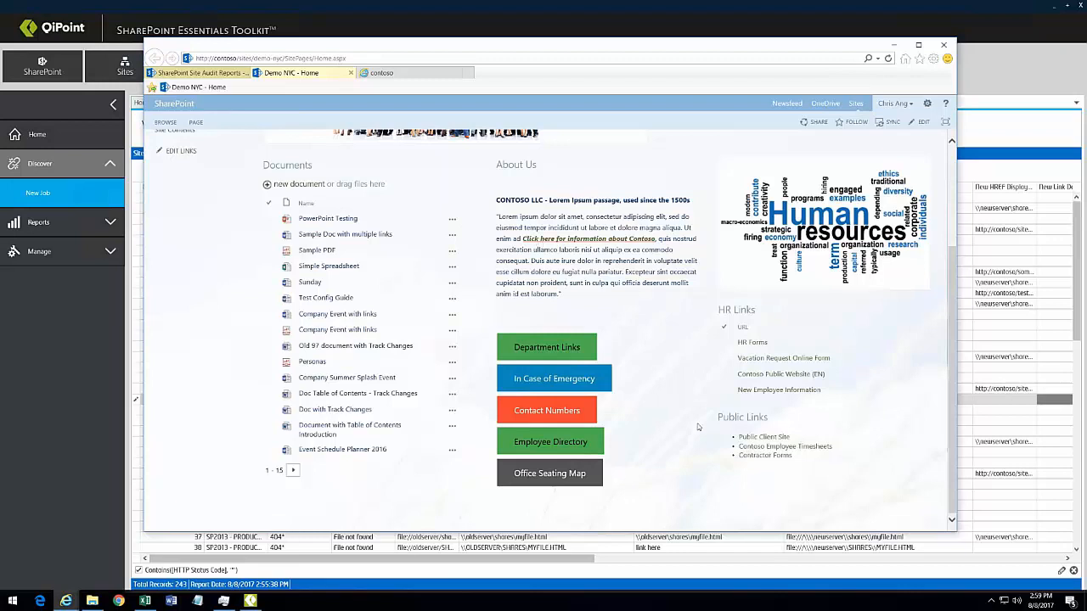
Step: Put the home page in edit mode and open the Script Editor web part's snippet
left_click(923, 123)
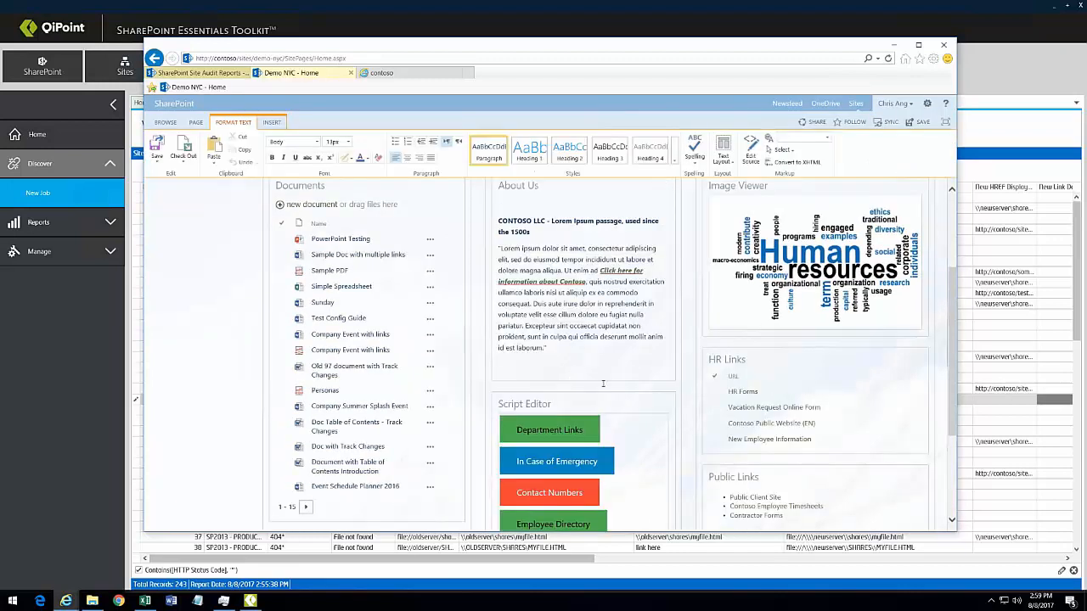
scroll(602, 384, "down", 3)
left_click(653, 244)
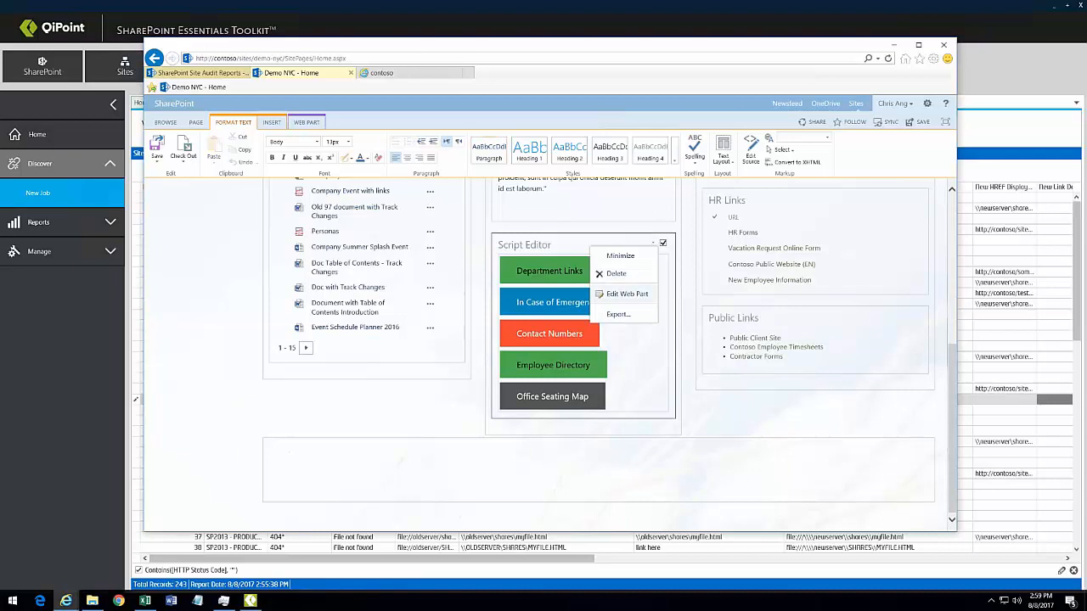
left_click(627, 293)
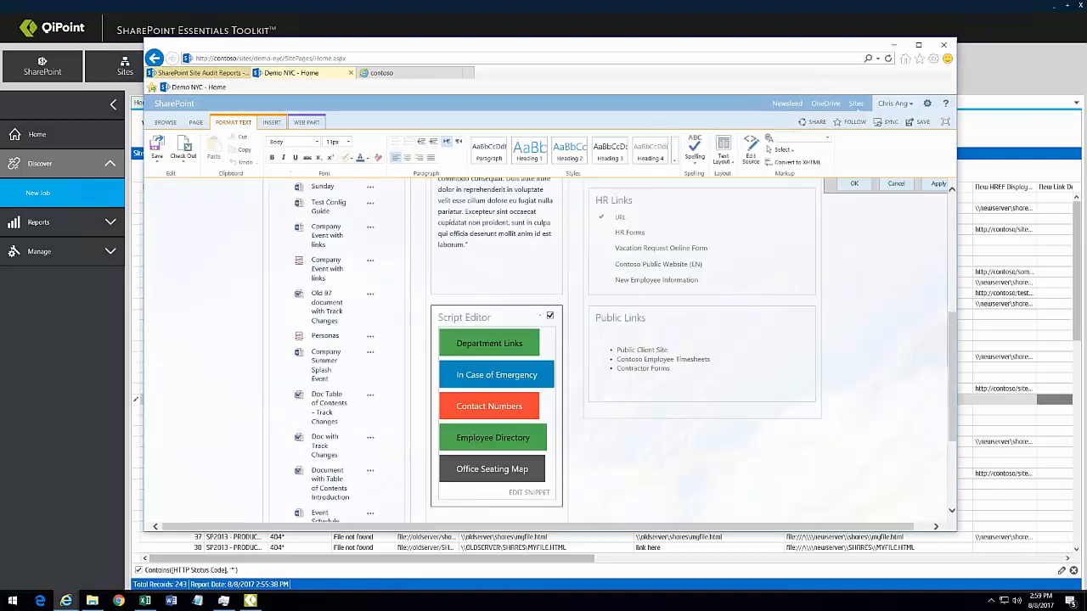
left_click(529, 493)
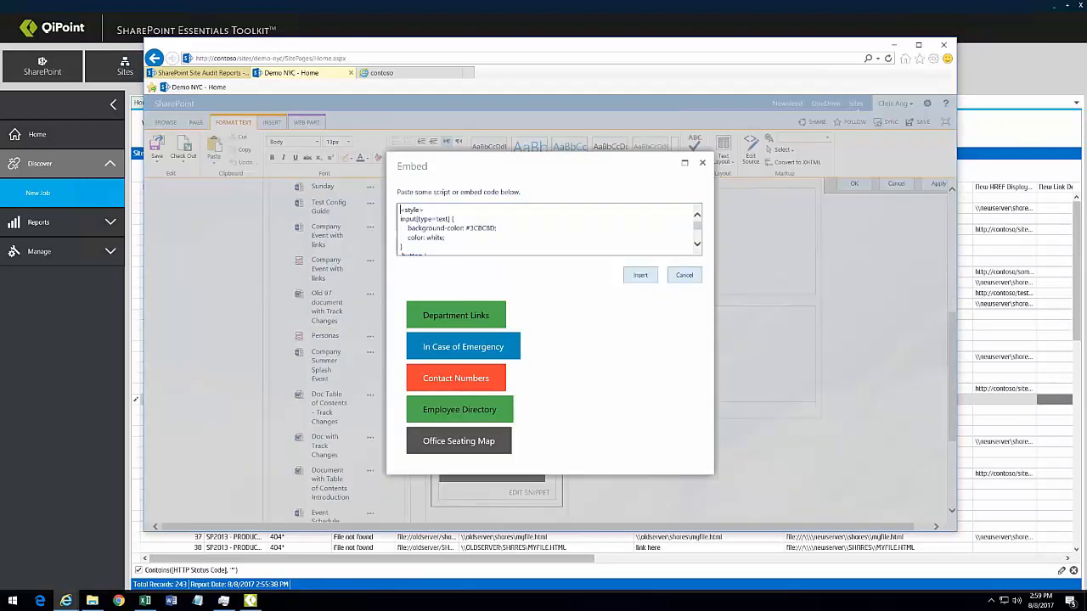
Step: Review the snippet code, including button5's site address, and close it unchanged
scroll(698, 228, "down", 3)
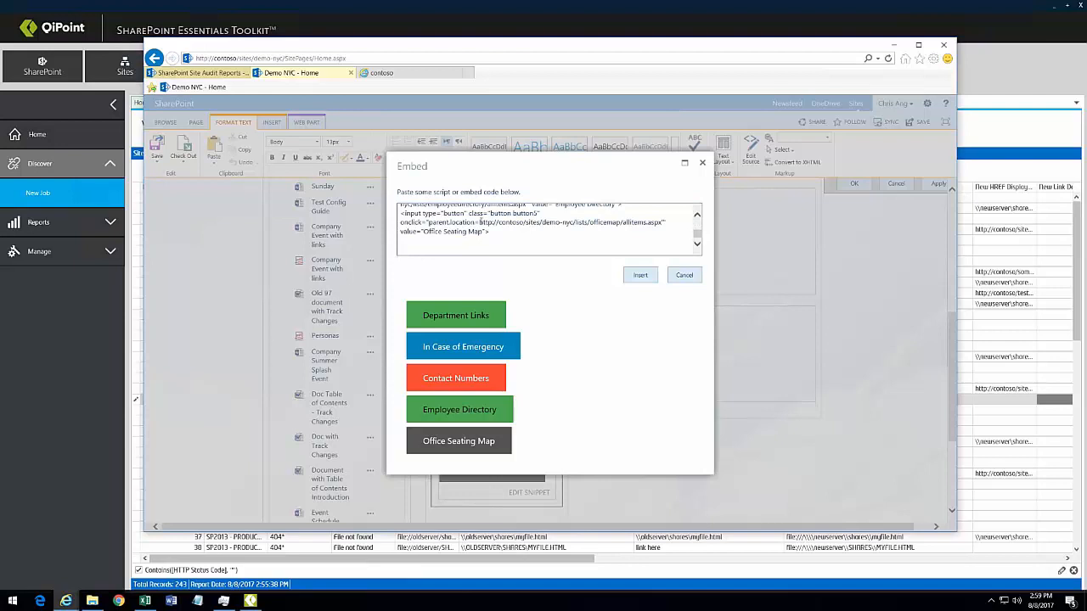
left_click(697, 215)
left_click(697, 216)
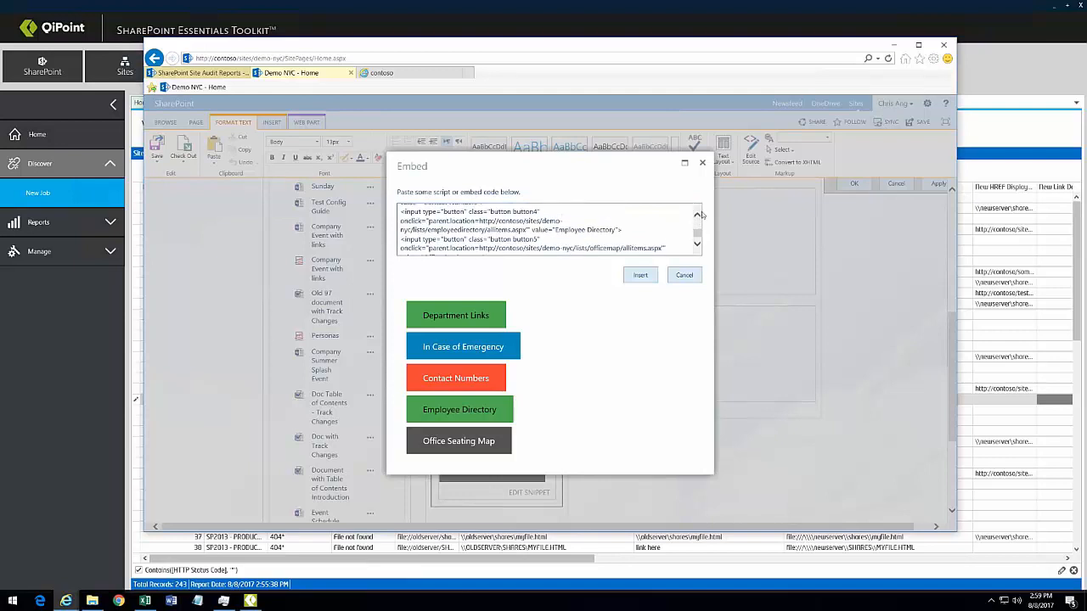
left_click_drag(480, 248, 574, 247)
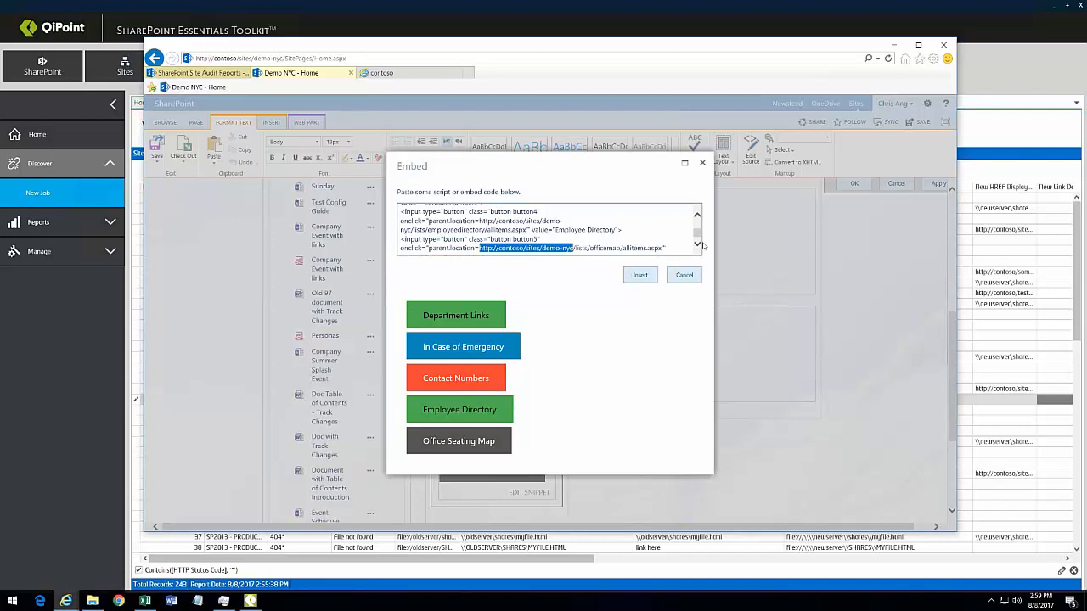
scroll(699, 243, "down", 3)
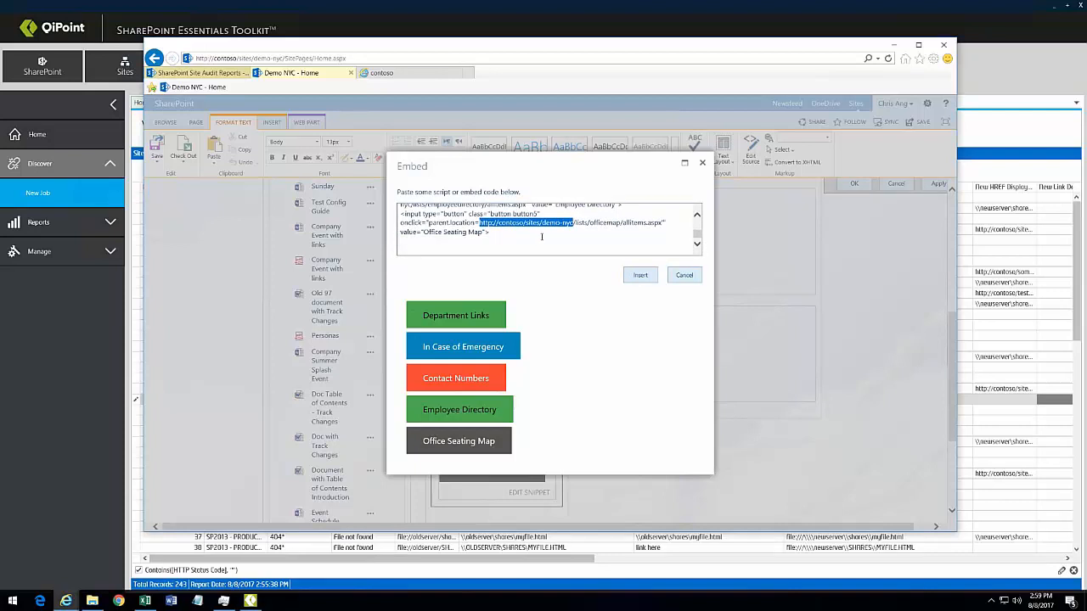
left_click(480, 224)
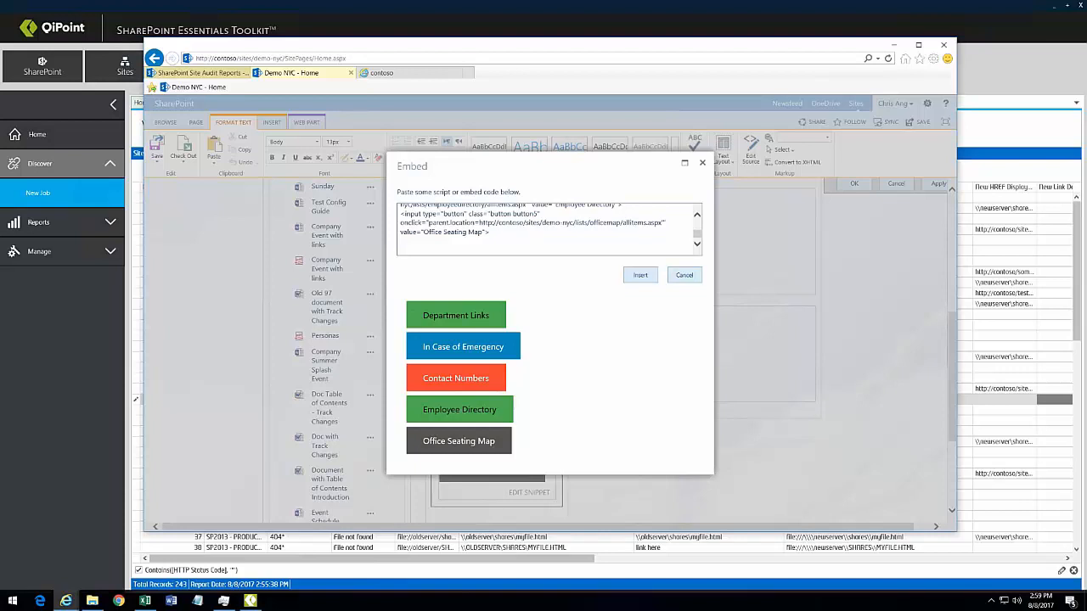
scroll(566, 229, "up", 2)
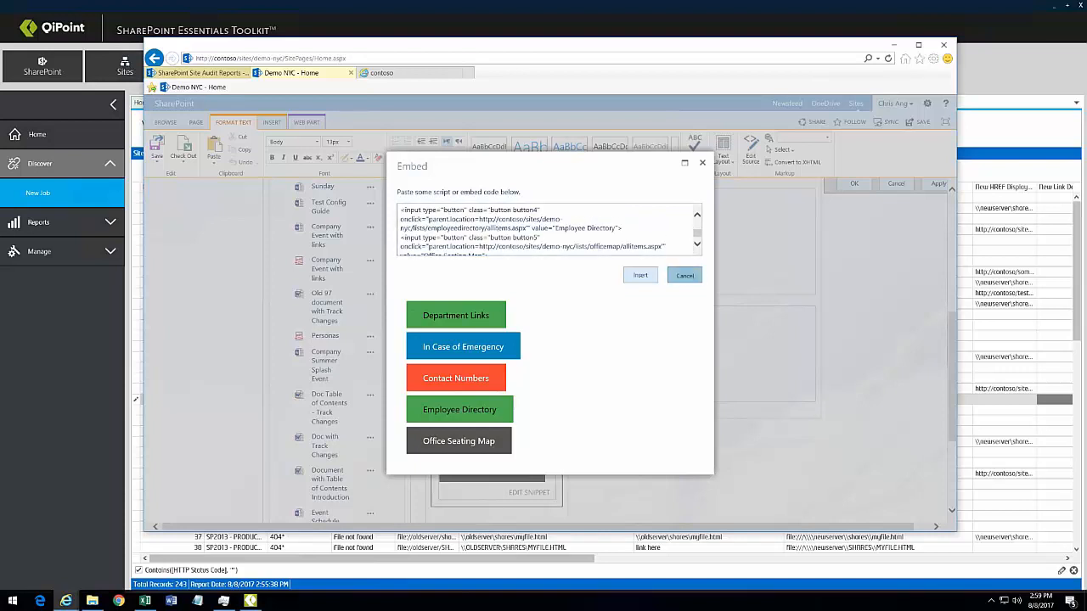
left_click(685, 275)
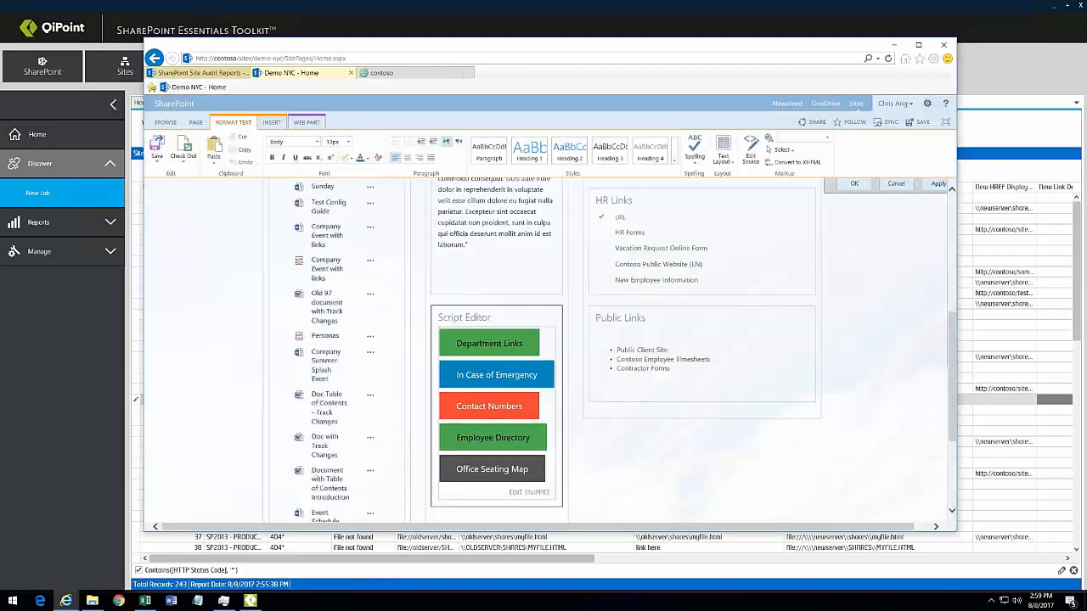
Step: Stop editing the page, discarding changes, and open the Documents library
left_click(157, 159)
left_click(173, 215)
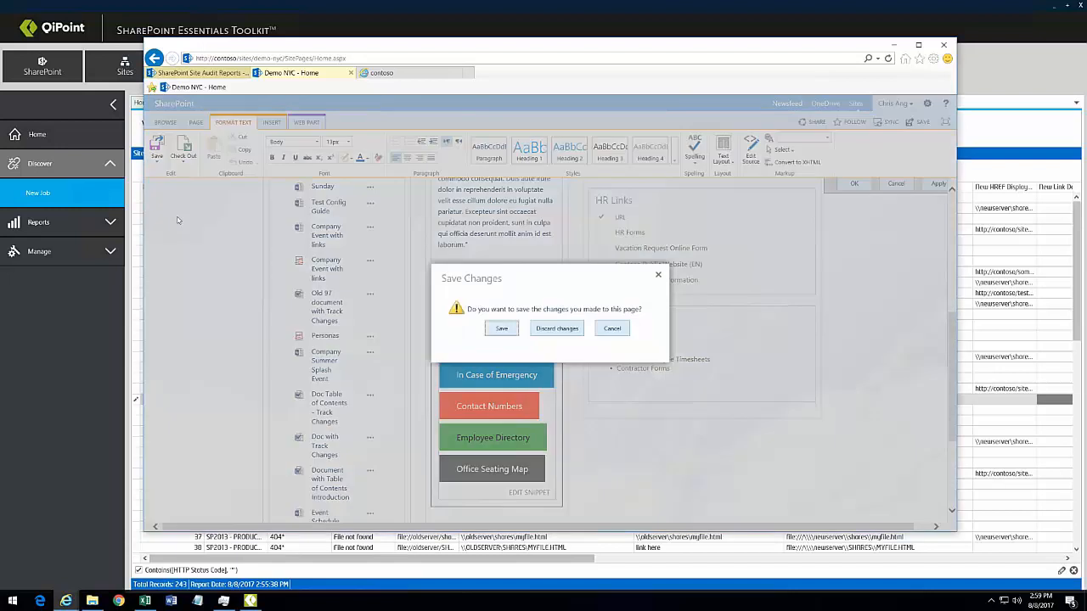
left_click(557, 328)
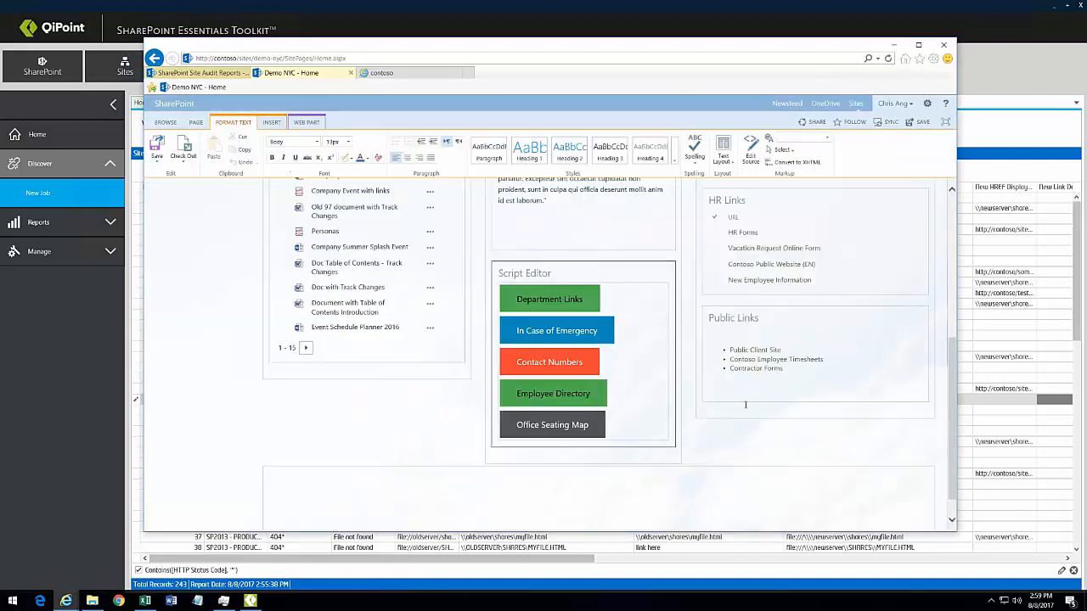
left_click(152, 160)
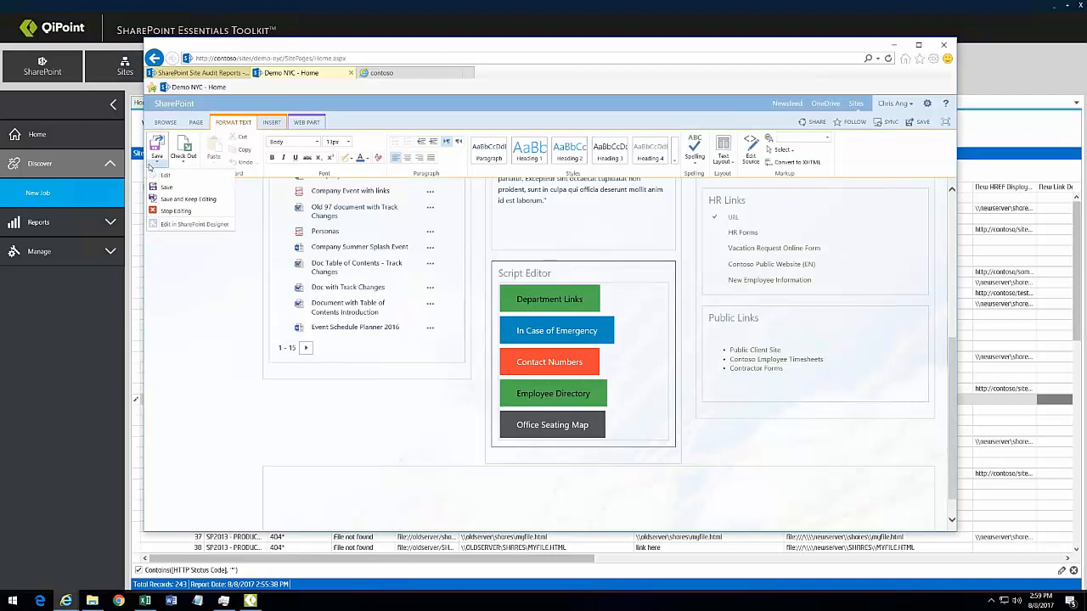
left_click(172, 211)
left_click(557, 328)
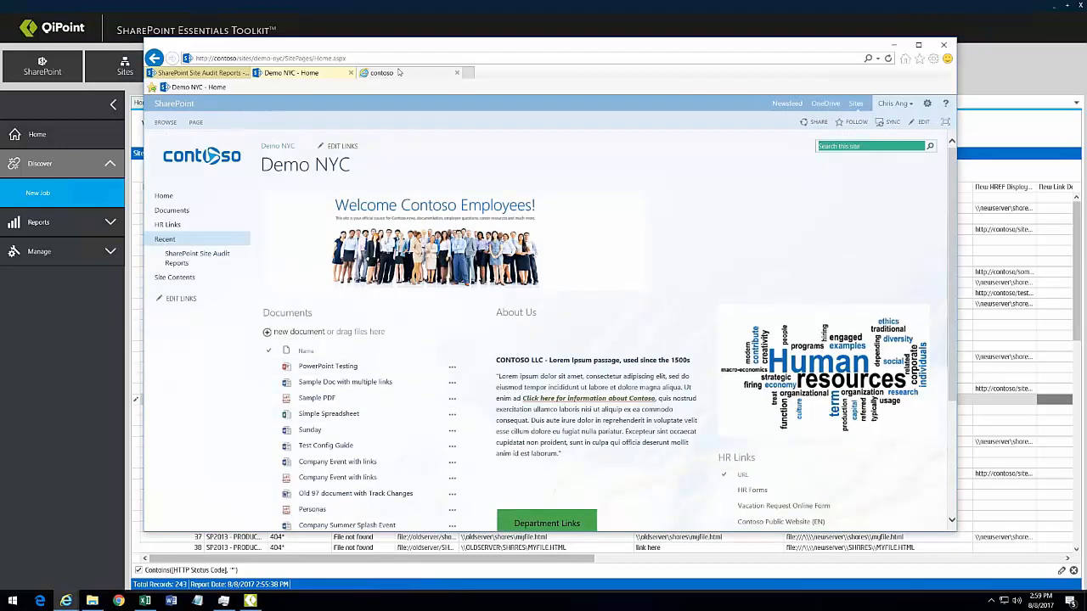
left_click(288, 316)
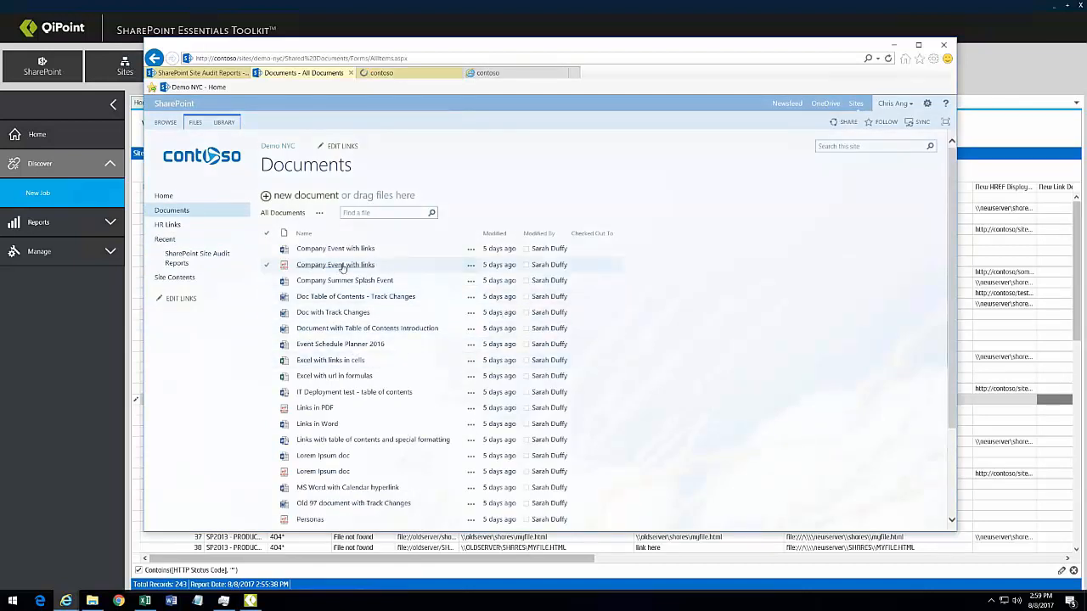
Step: Open Links in Word read-only in Word, inspect its \\newserver and contoso links, then minimize it
left_click(317, 423)
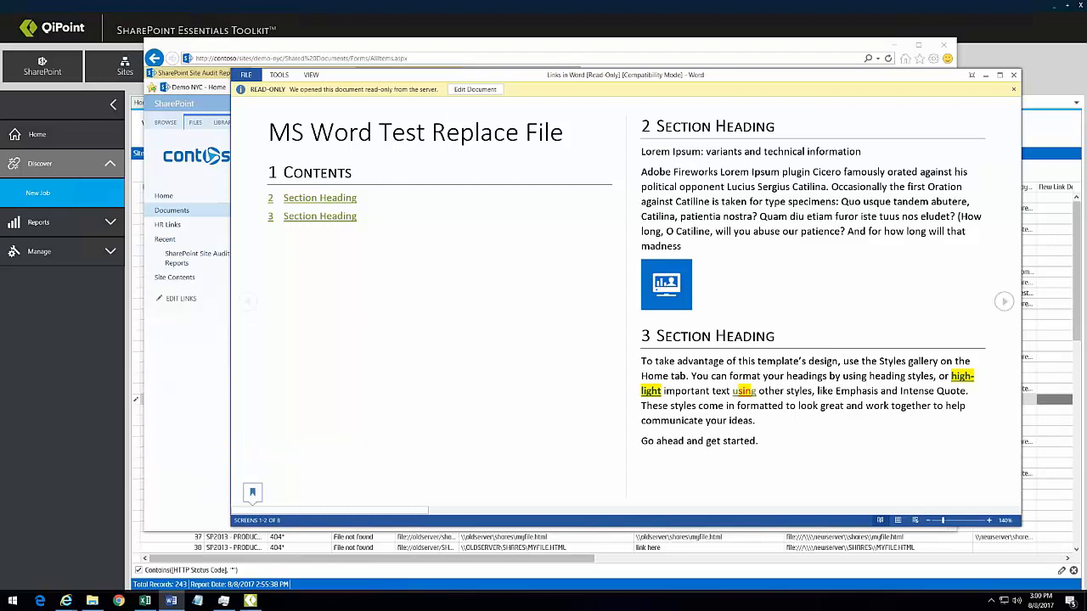
mouse_move(668, 281)
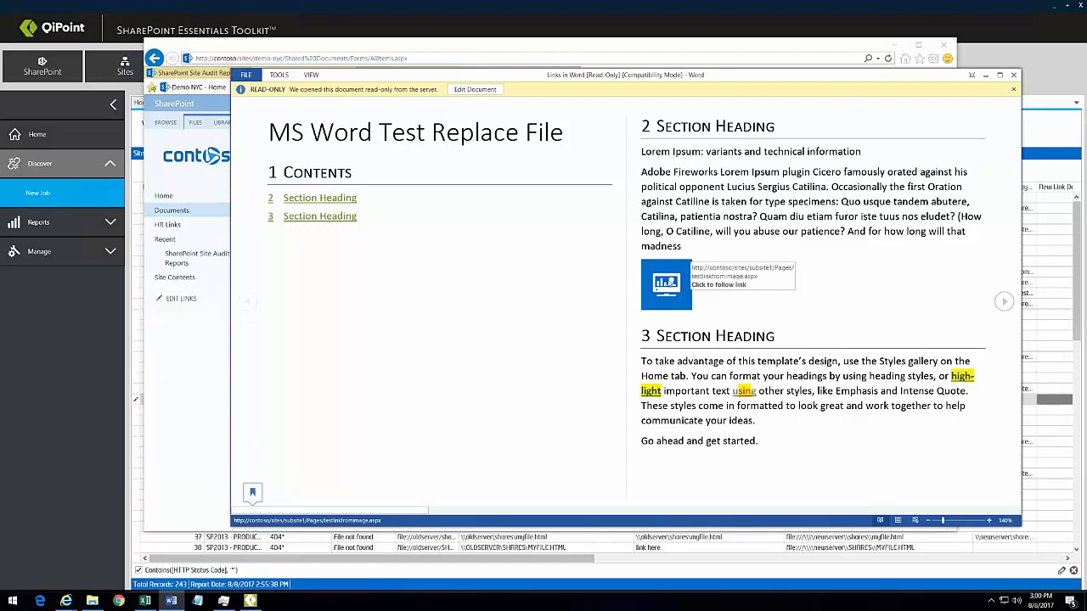
mouse_move(656, 391)
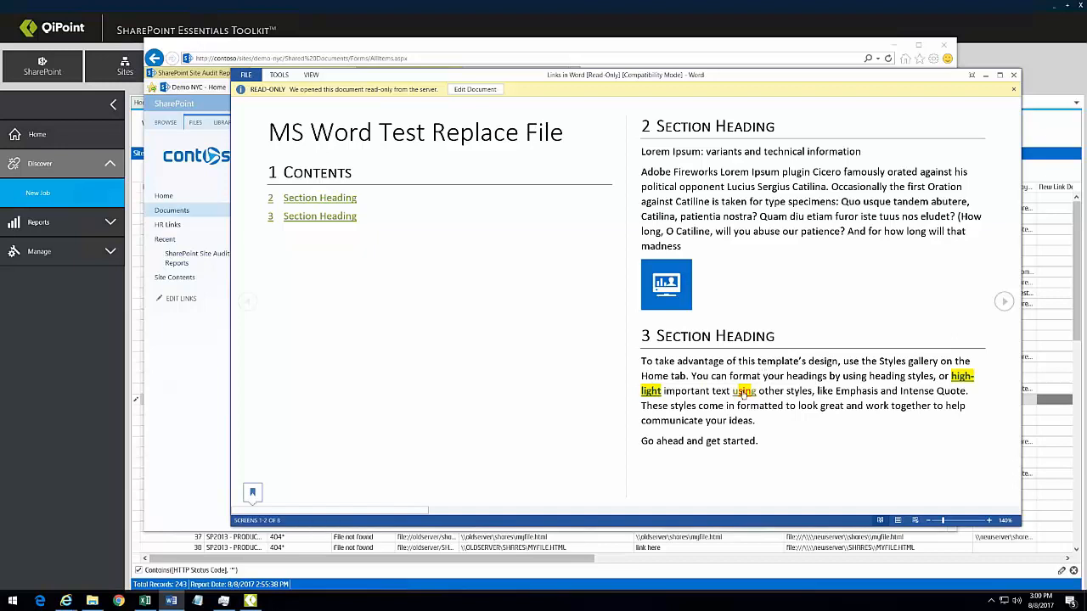
mouse_move(744, 393)
scroll(744, 393, "down", 3)
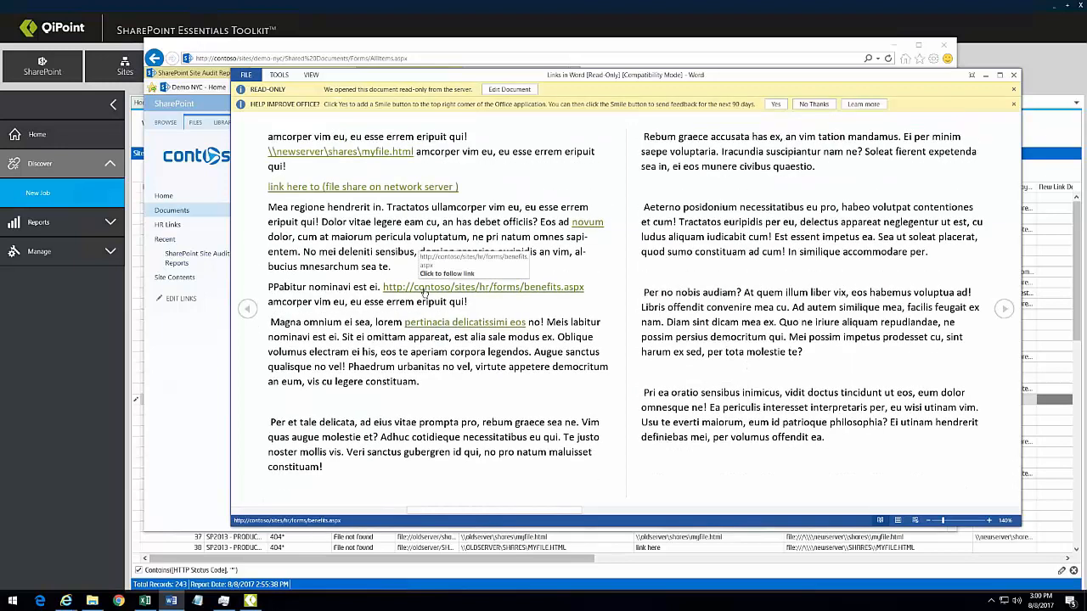
mouse_move(298, 151)
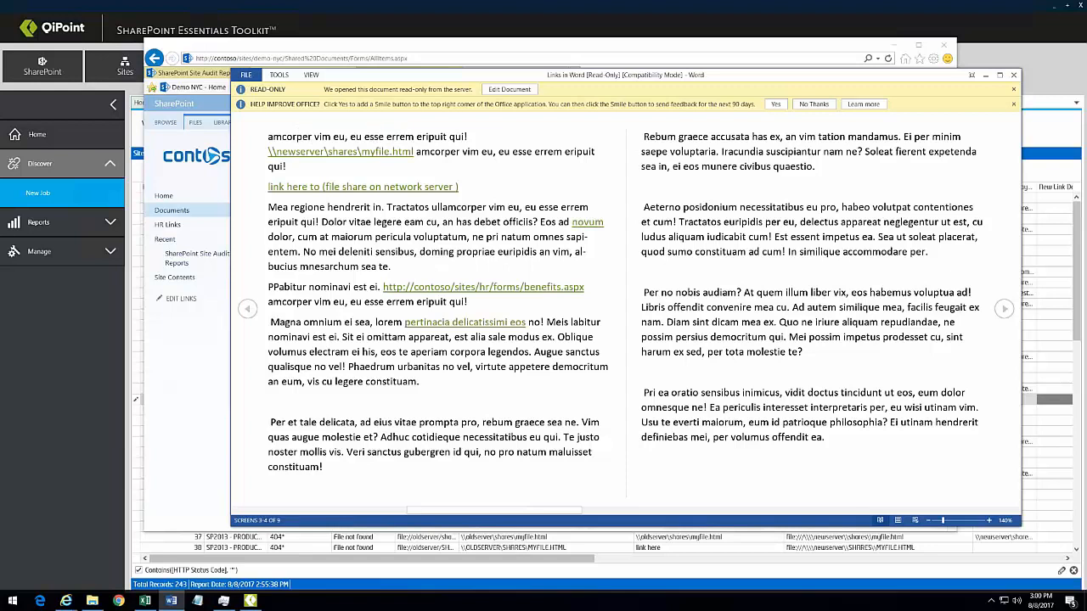
left_click(986, 76)
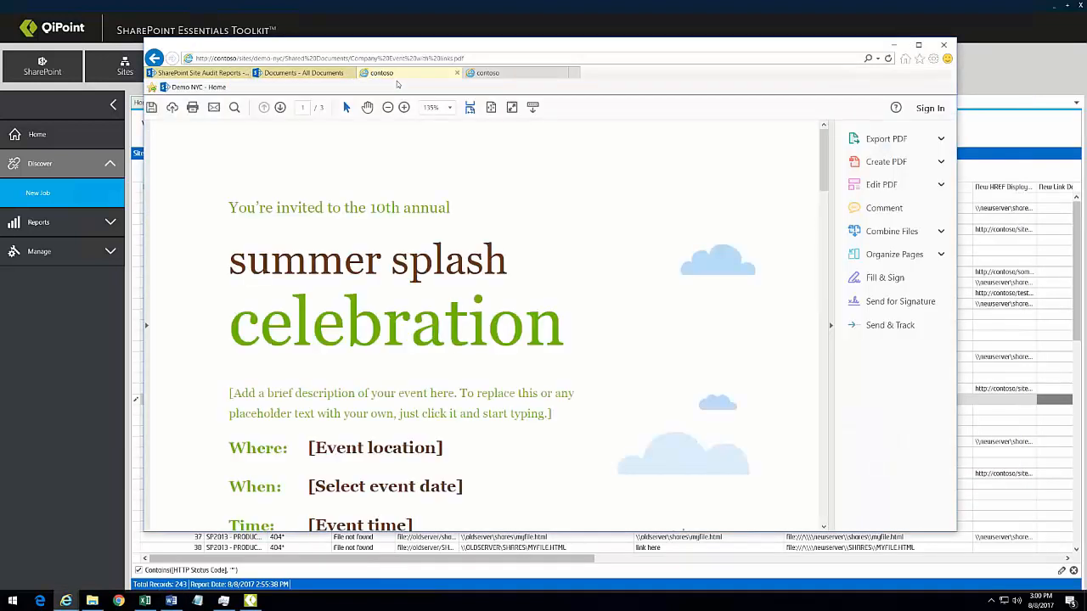
Step: Scroll through the Company Event with links PDF
left_click_drag(825, 189, 821, 336)
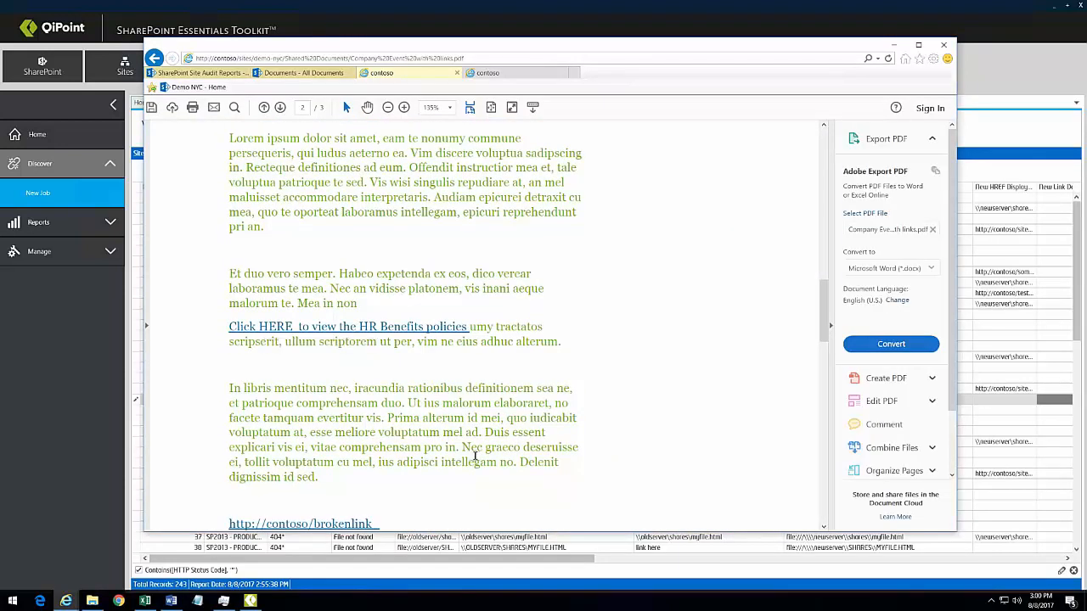
scroll(477, 452, "down", 2)
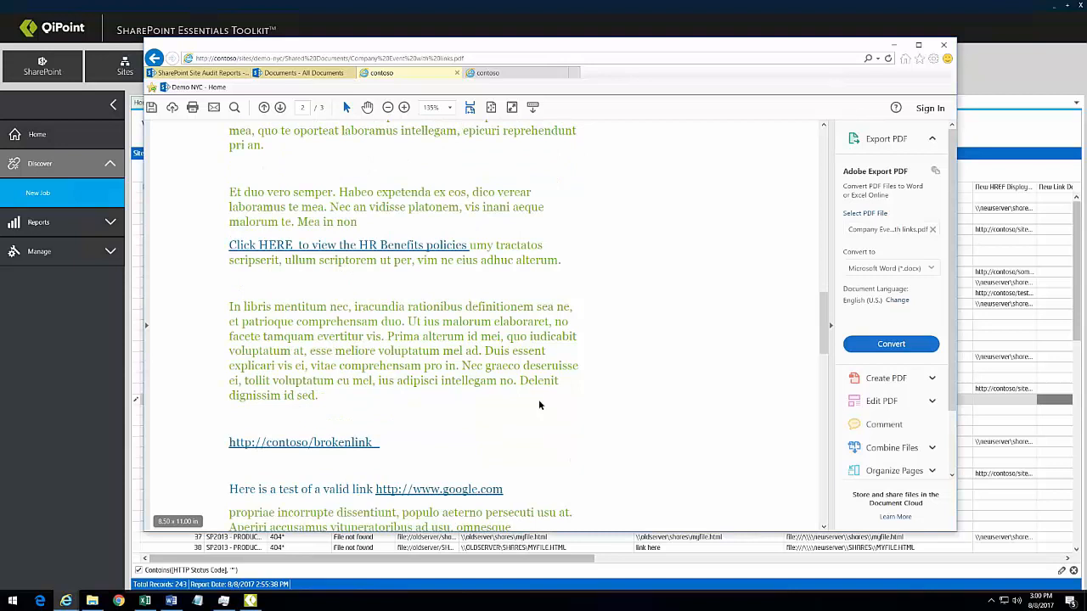
scroll(538, 399, "down", 2)
Step: Return to the Demo NYC home page, then bring the QiPoint Link Report back to front
left_click(291, 74)
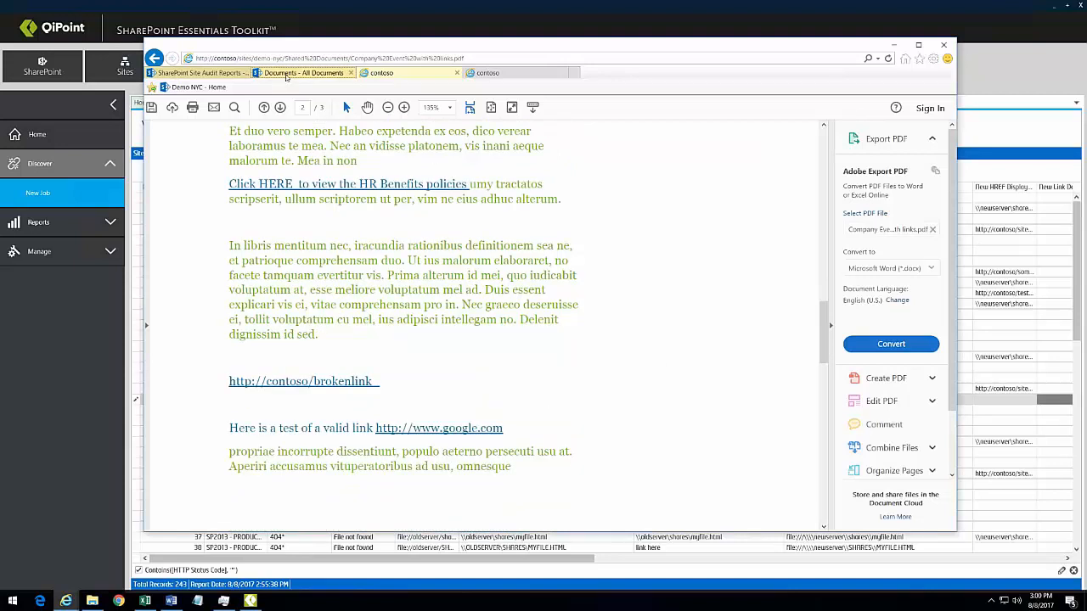
left_click(189, 73)
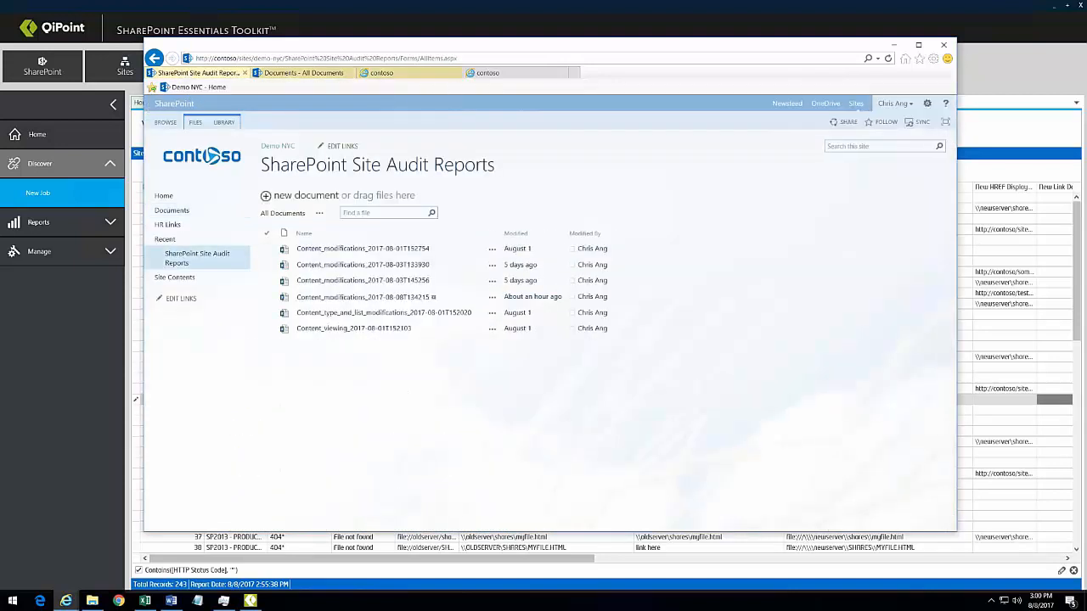
left_click(278, 146)
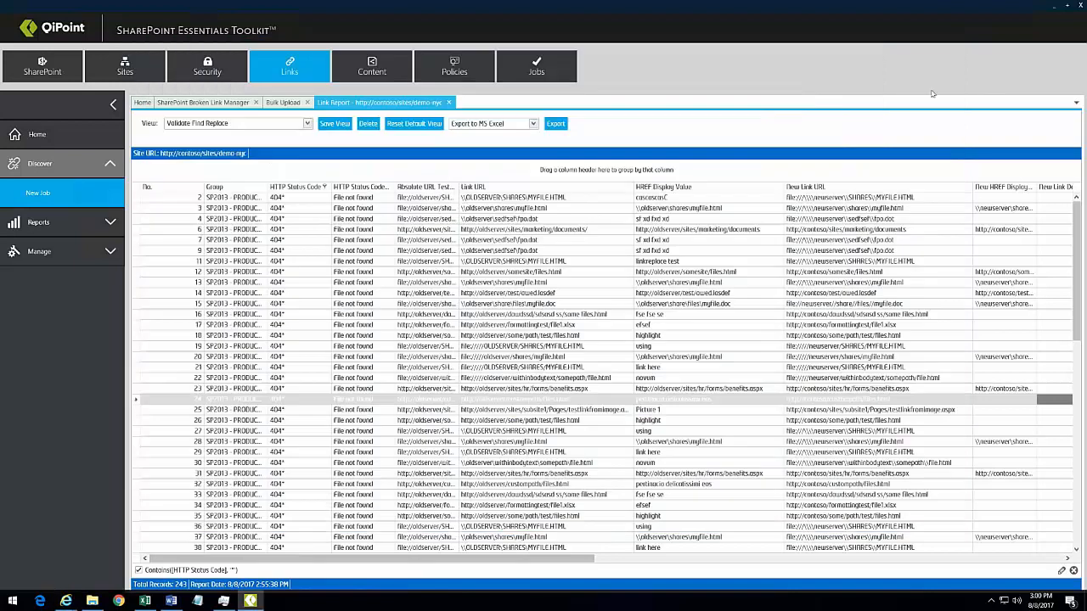
left_click(993, 83)
Step: Run the List Content Types report from Sites Reports, listing 2458 records
left_click(365, 76)
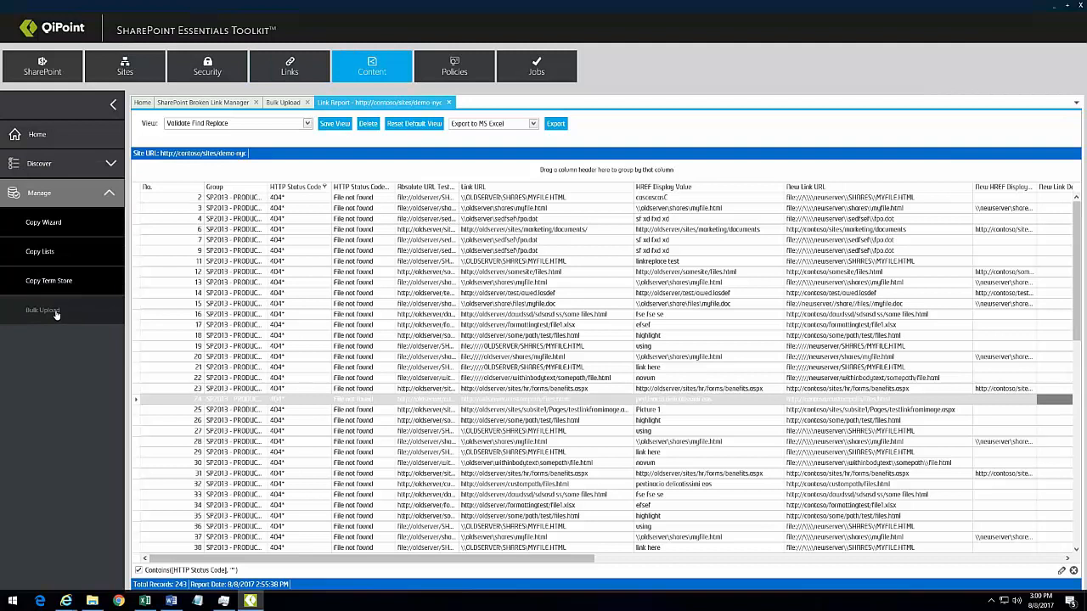
left_click(93, 68)
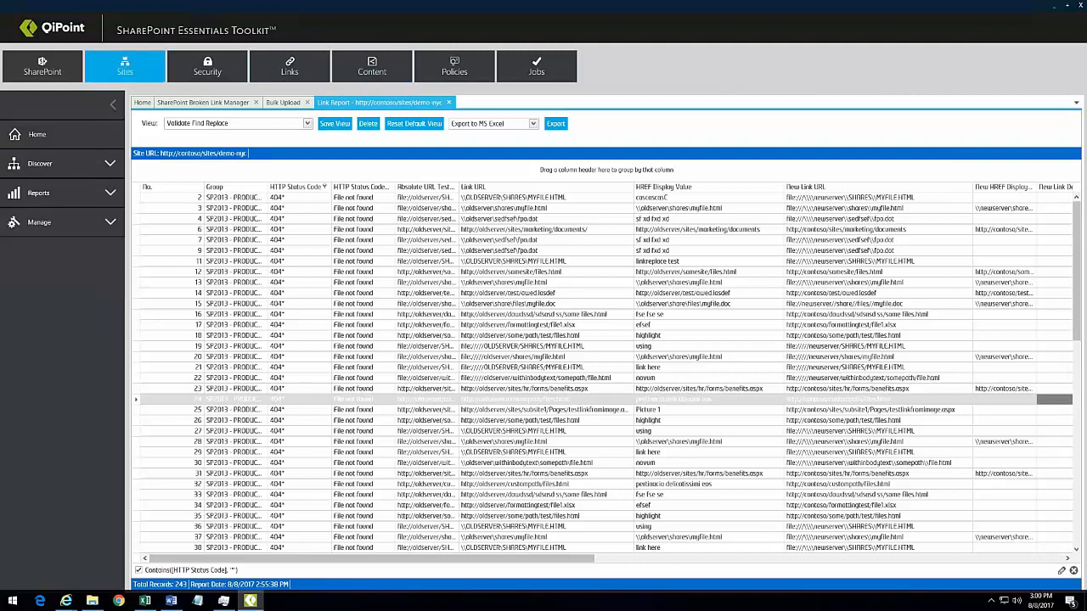
left_click(51, 194)
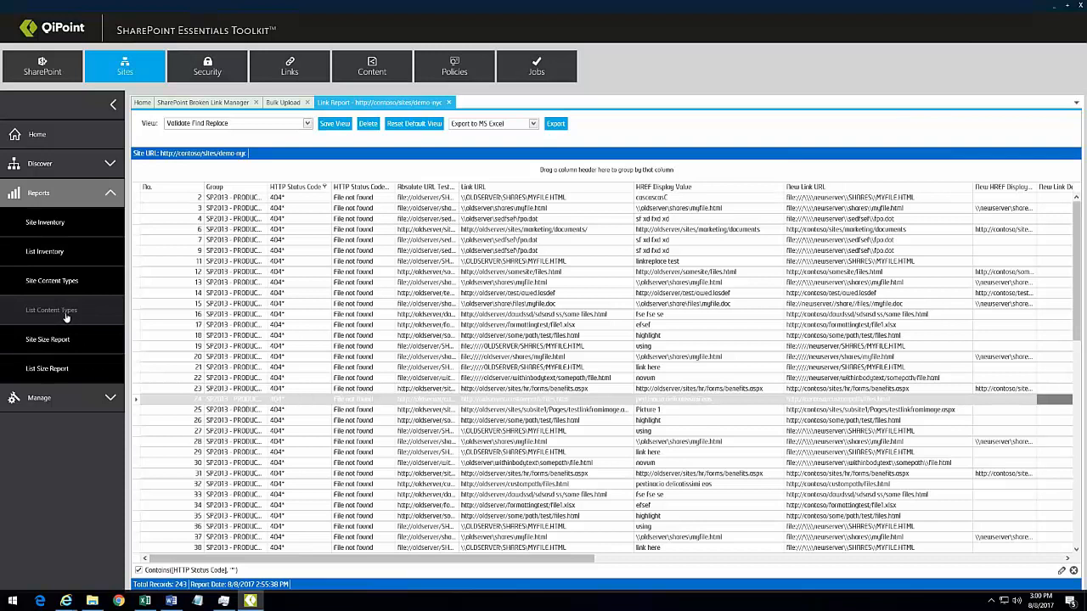
left_click(66, 313)
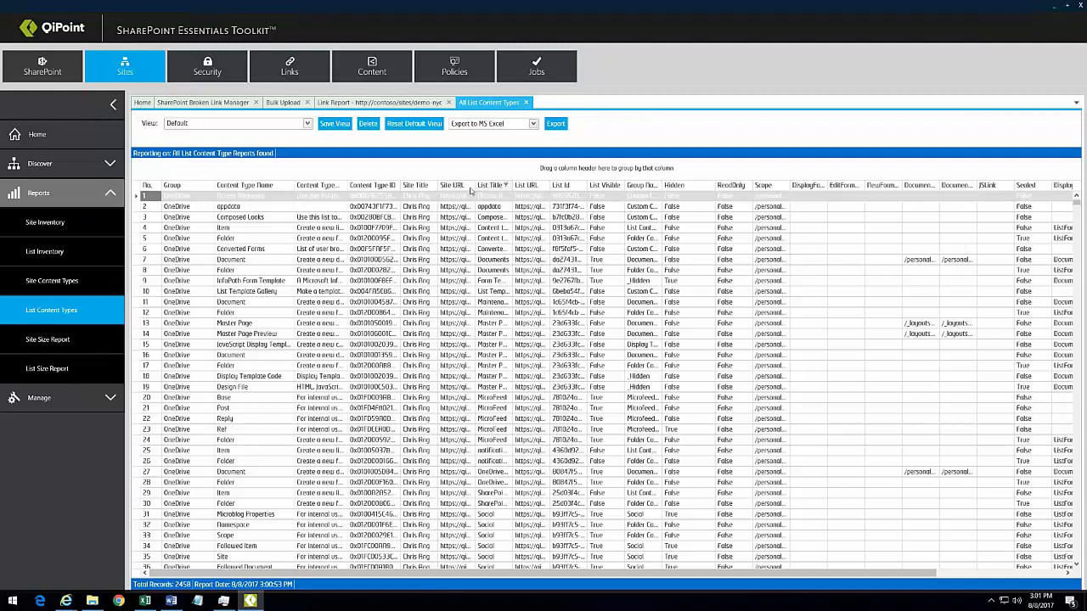
Step: Group the content types by Group Name and expand Document Content Types (782)
left_click_drag(639, 191, 532, 174)
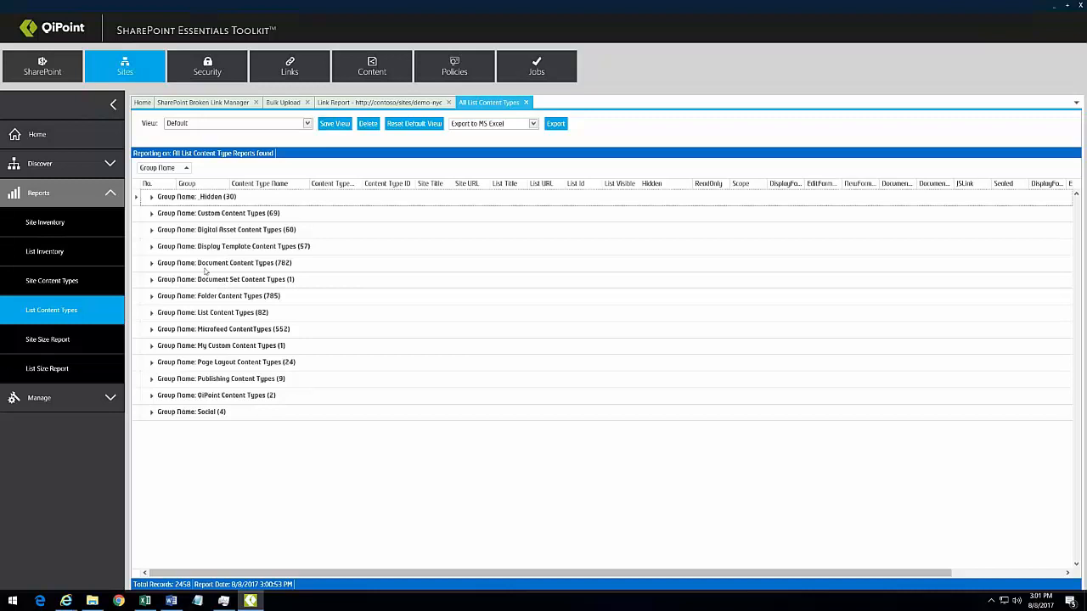
left_click(151, 265)
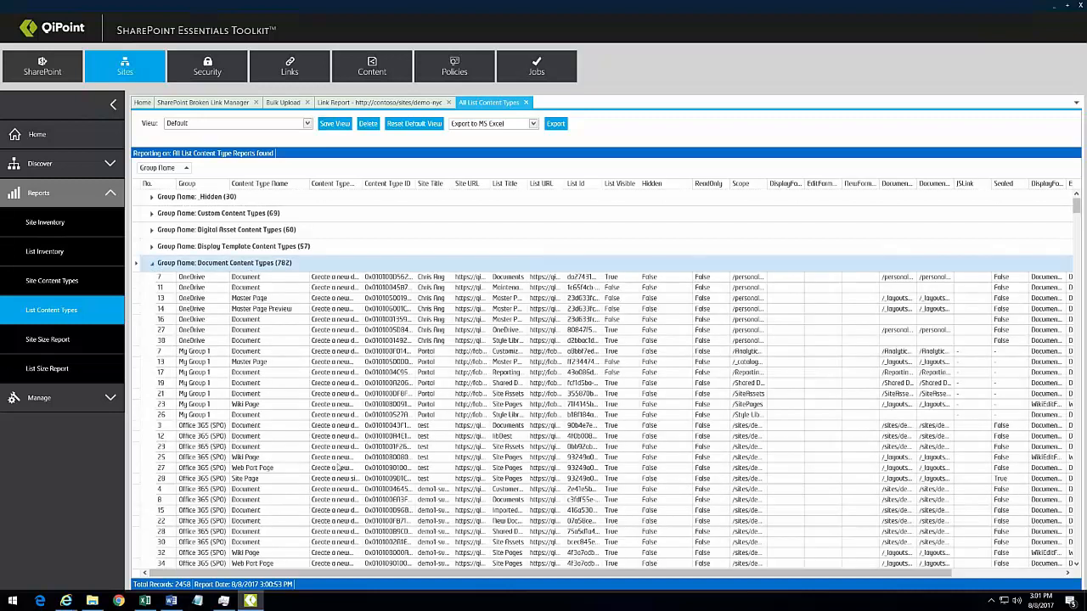
left_click(215, 427)
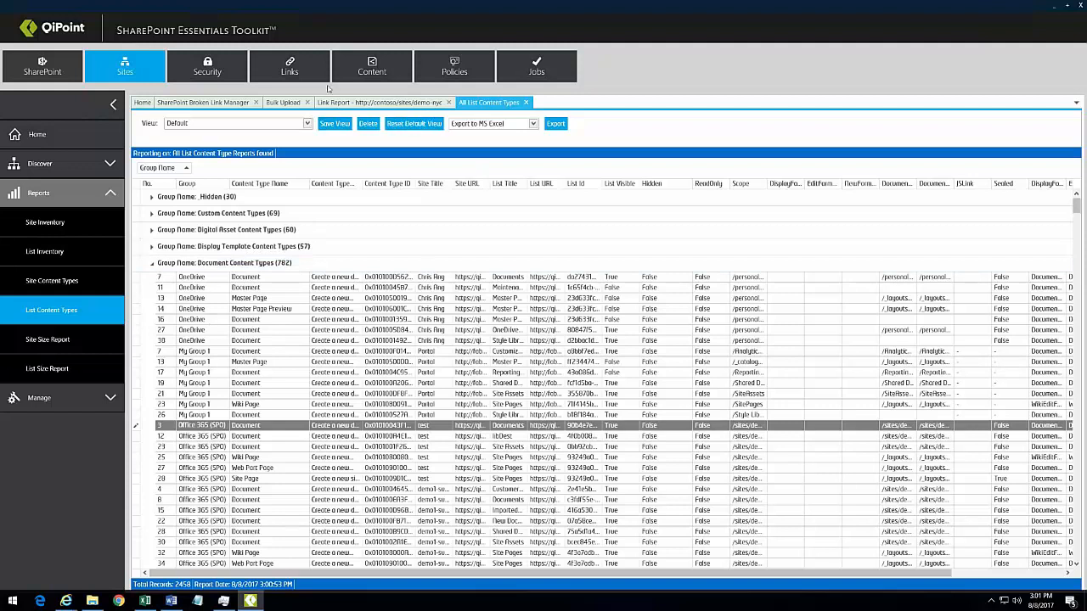
Step: Open the All Unique Item Permissions report from the Security reports
left_click(225, 81)
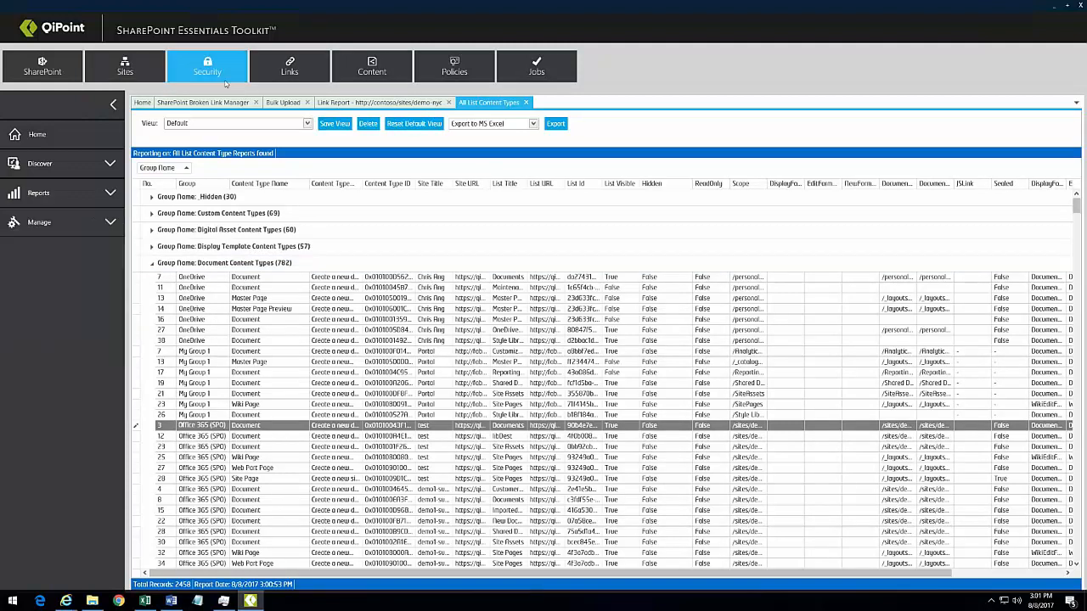
left_click(85, 195)
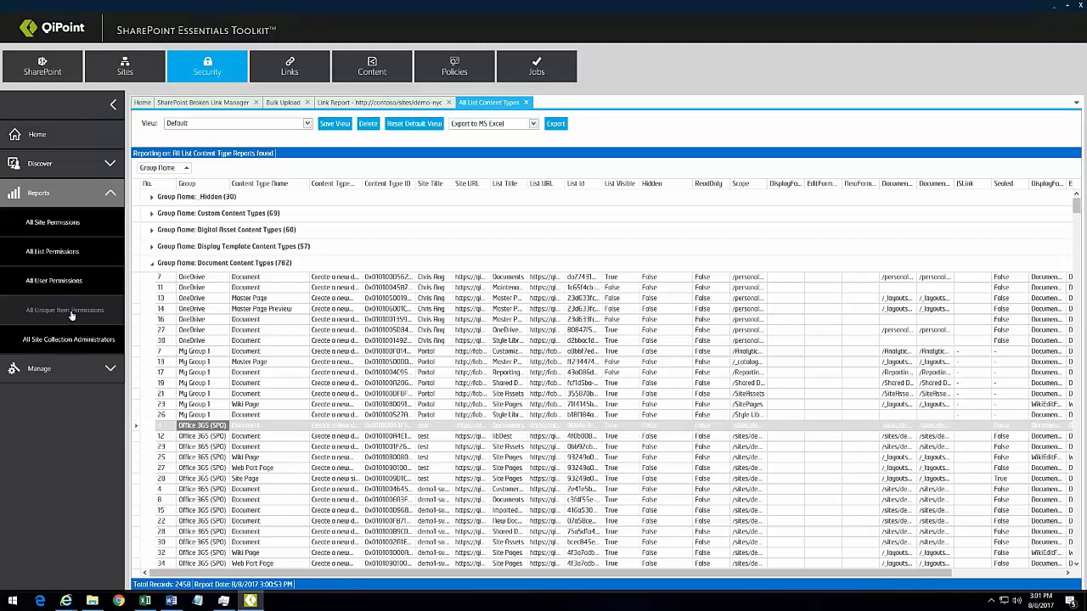
left_click(72, 312)
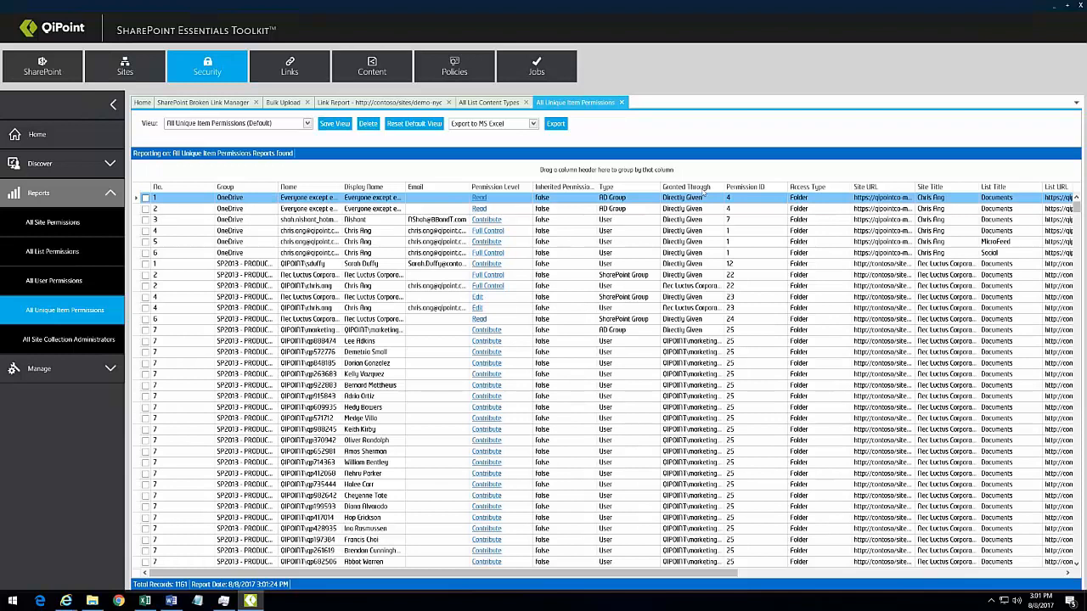
Step: Group permissions by List Title and Item Title, expanding Documents and Production_Validation (1155)
left_click_drag(1003, 190, 918, 170)
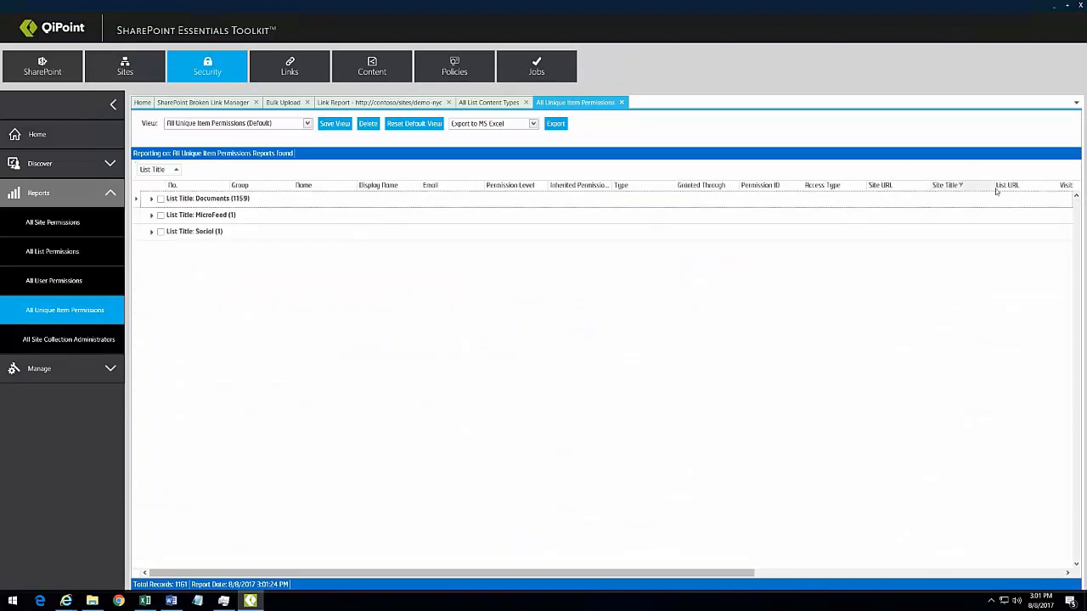
left_click(790, 577)
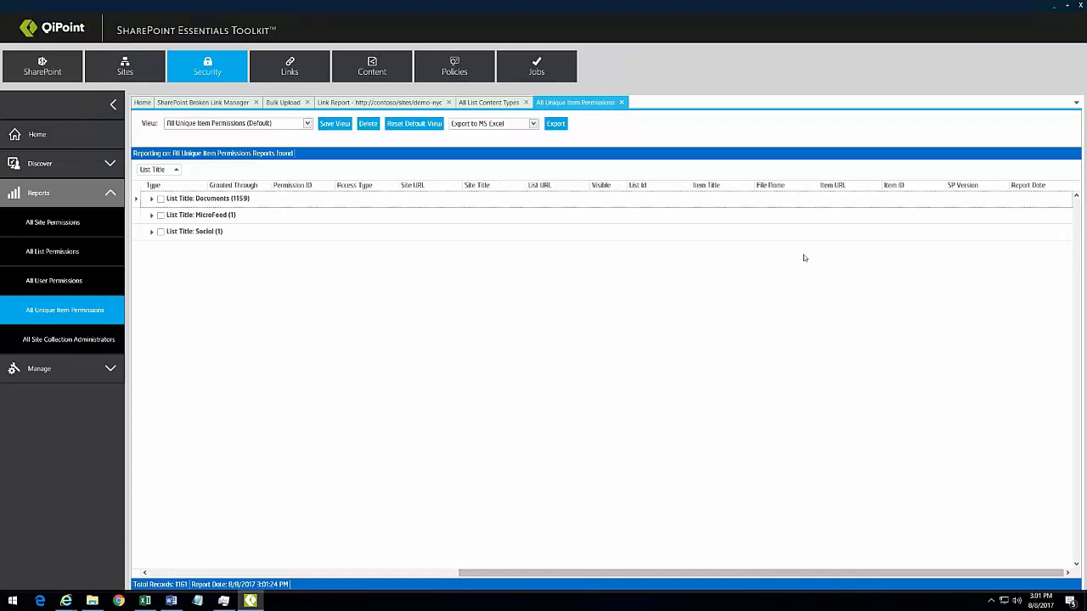
left_click_drag(705, 185, 212, 170)
left_click(151, 234)
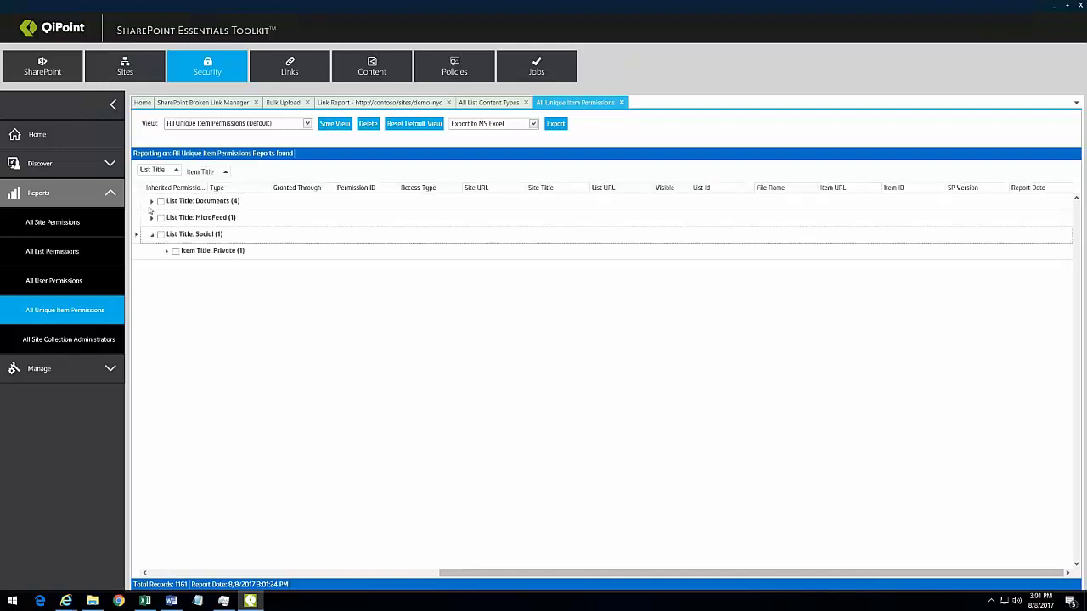
left_click(151, 202)
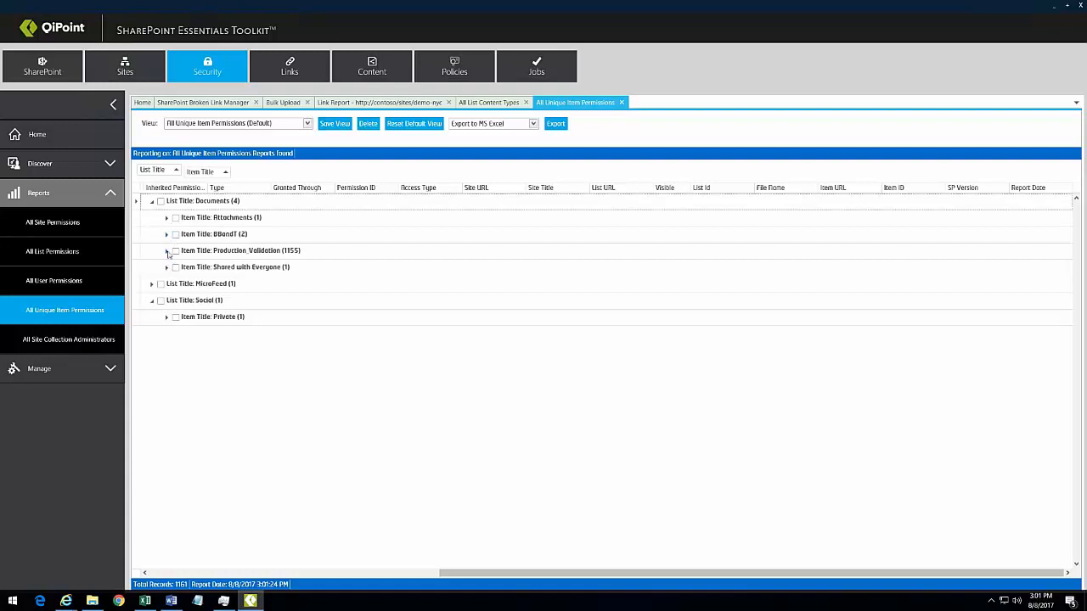
left_click(166, 251)
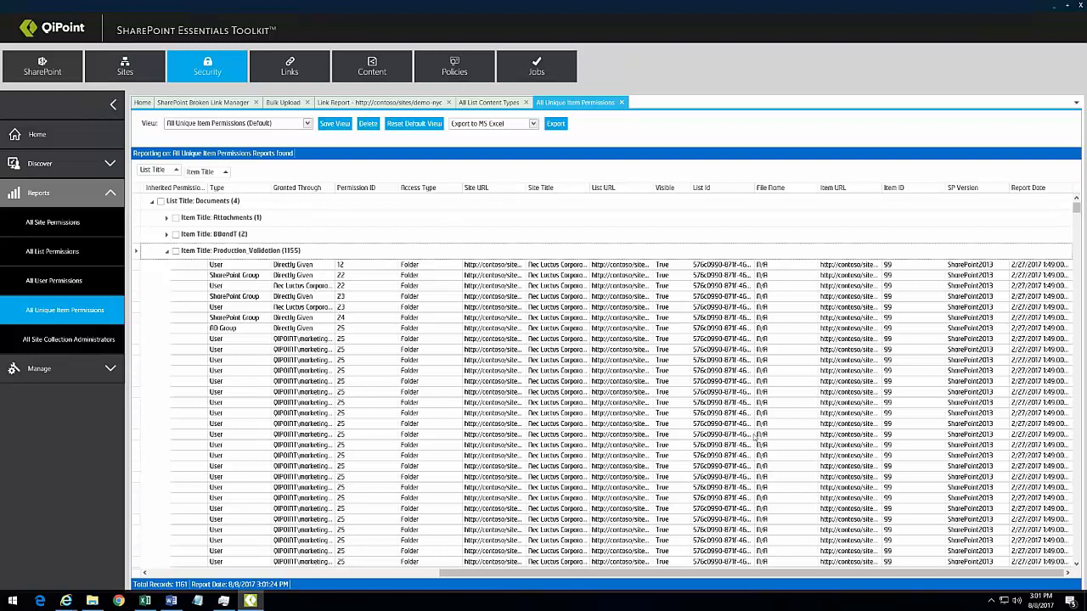
scroll(657, 577, "left", 5)
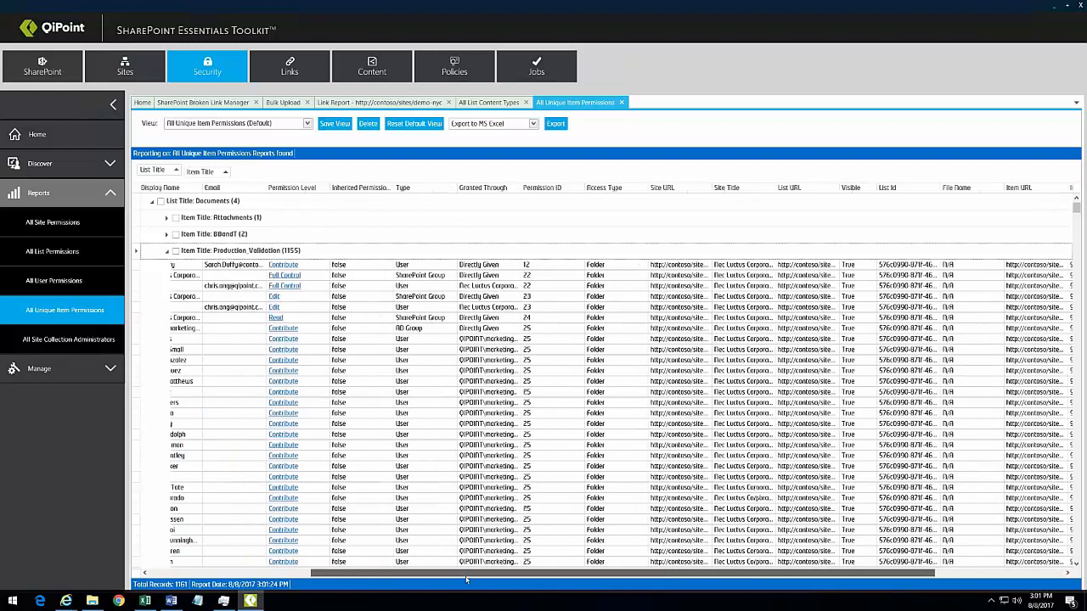
Step: Add Access Type as the top grouping, expand Folder > Documents > Attachments, and bring up its row's actions
left_click_drag(695, 192, 147, 170)
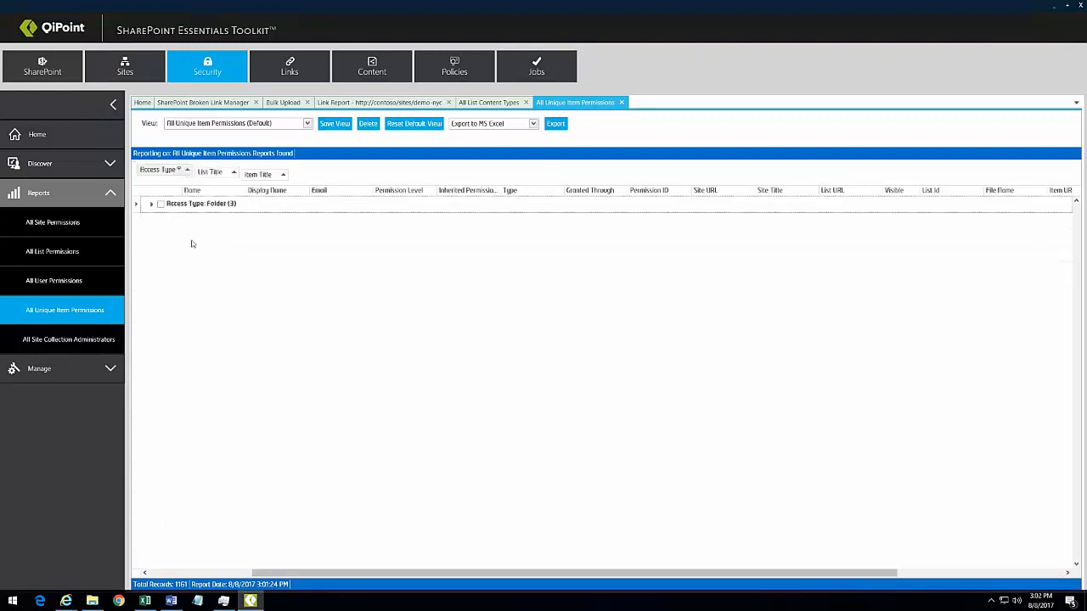
left_click(152, 205)
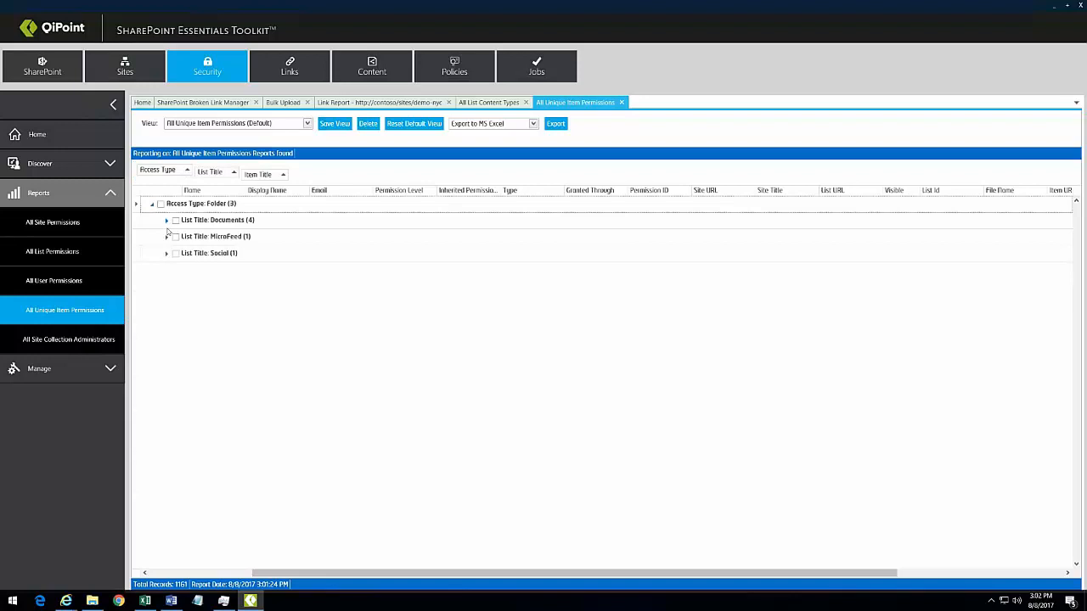
left_click(166, 220)
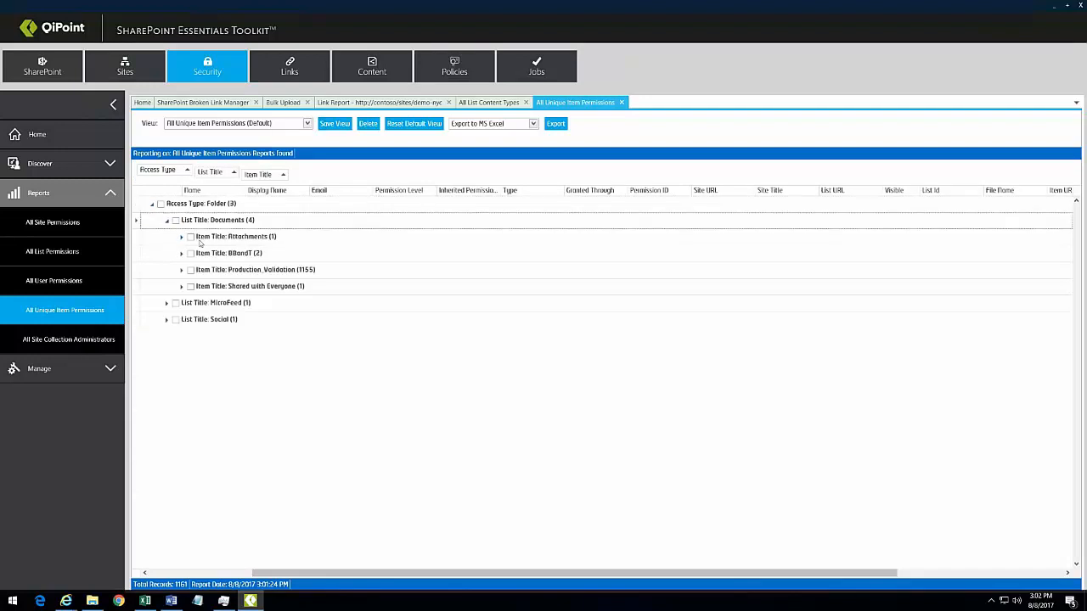
left_click(181, 237)
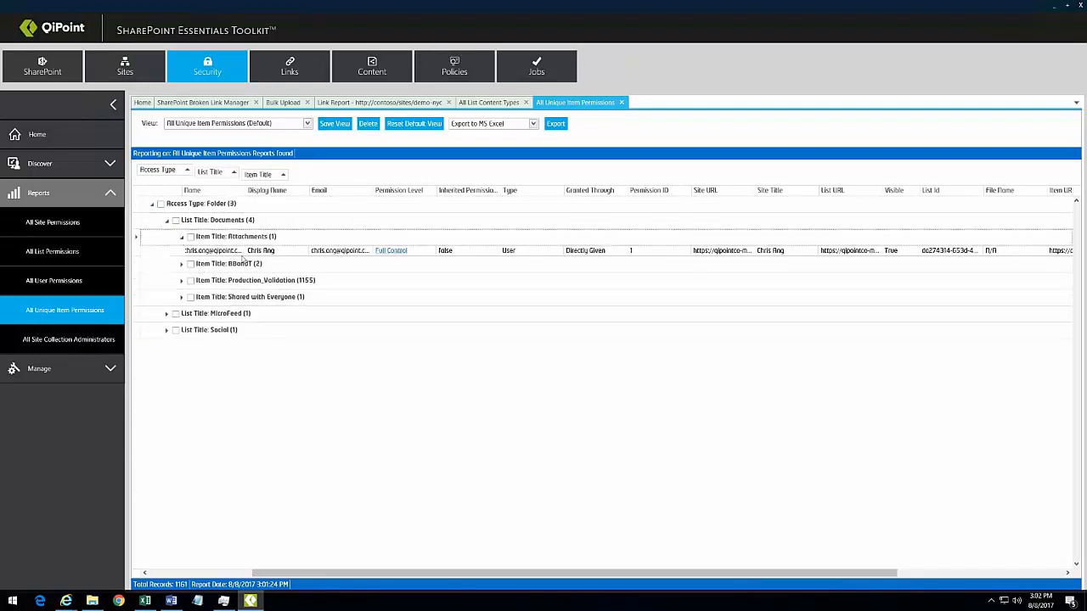
right_click(338, 253)
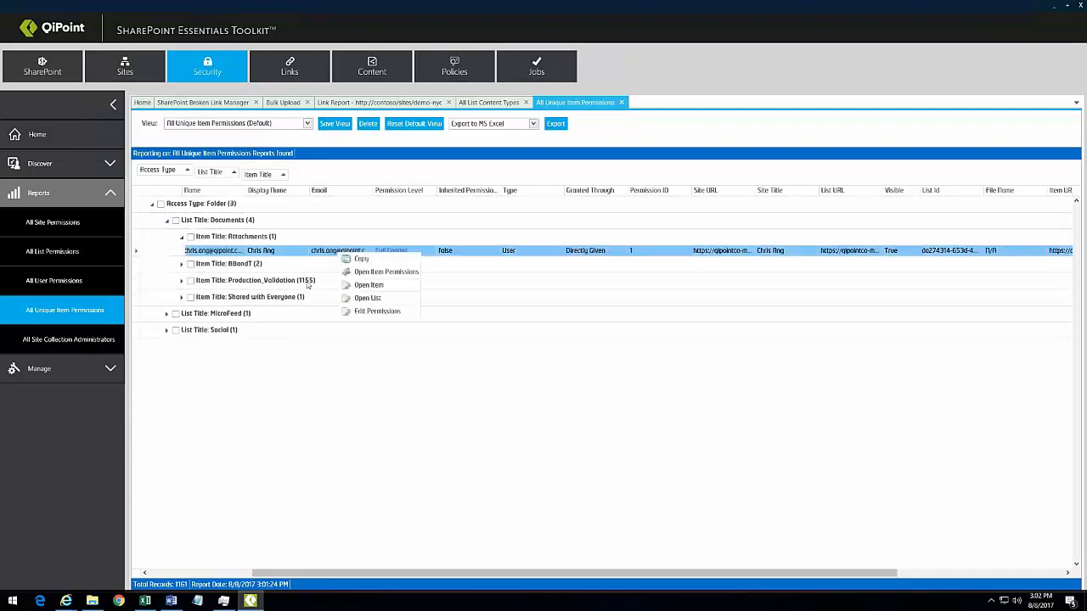
Step: Open the Attachments item in OneDrive, signing in with the work account and password
left_click(370, 286)
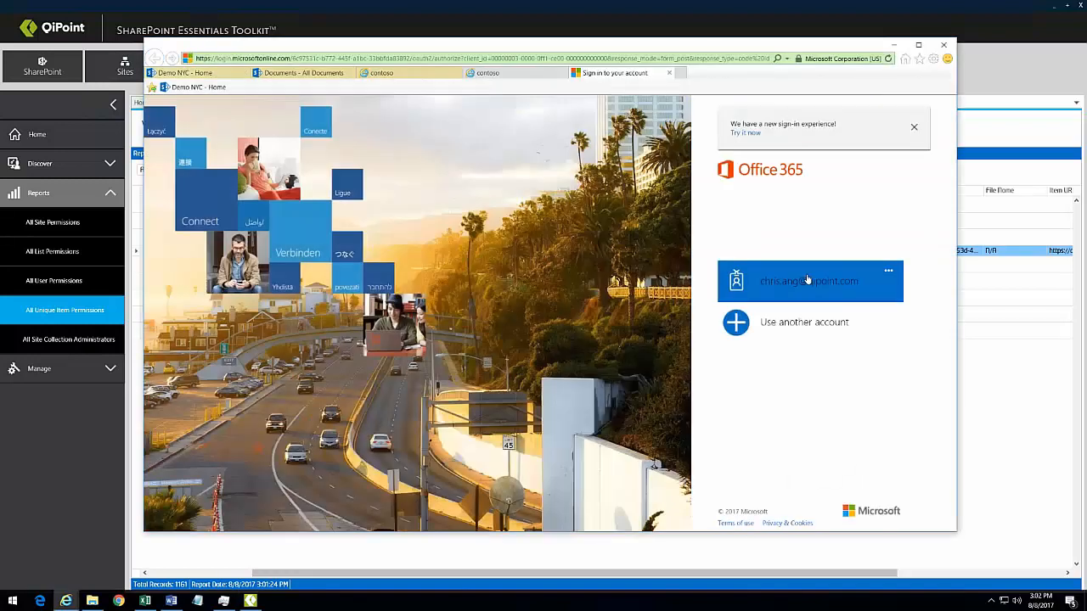
left_click(807, 280)
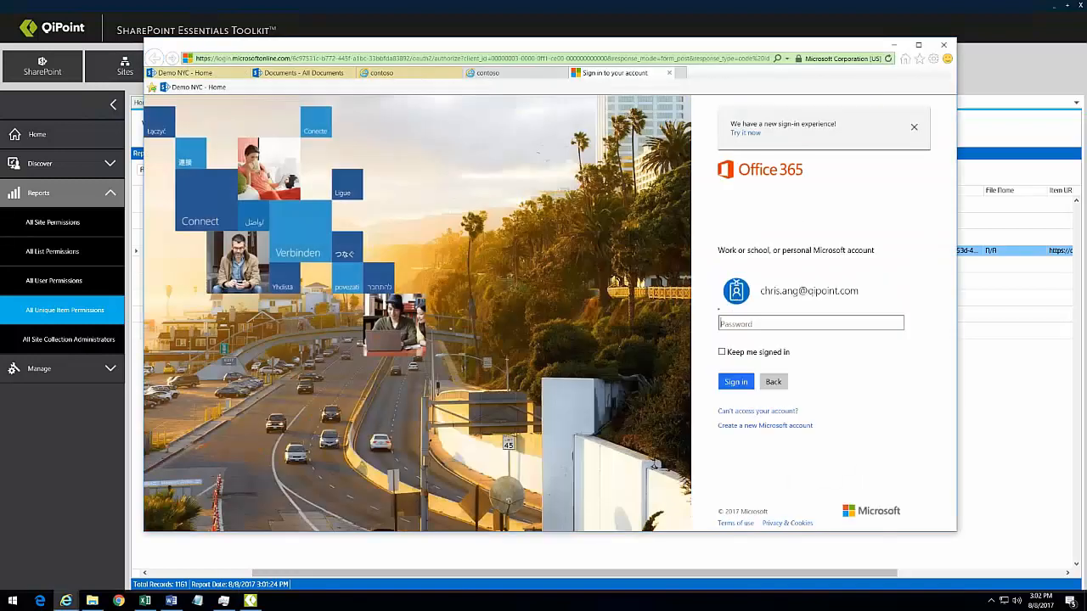
left_click(771, 298)
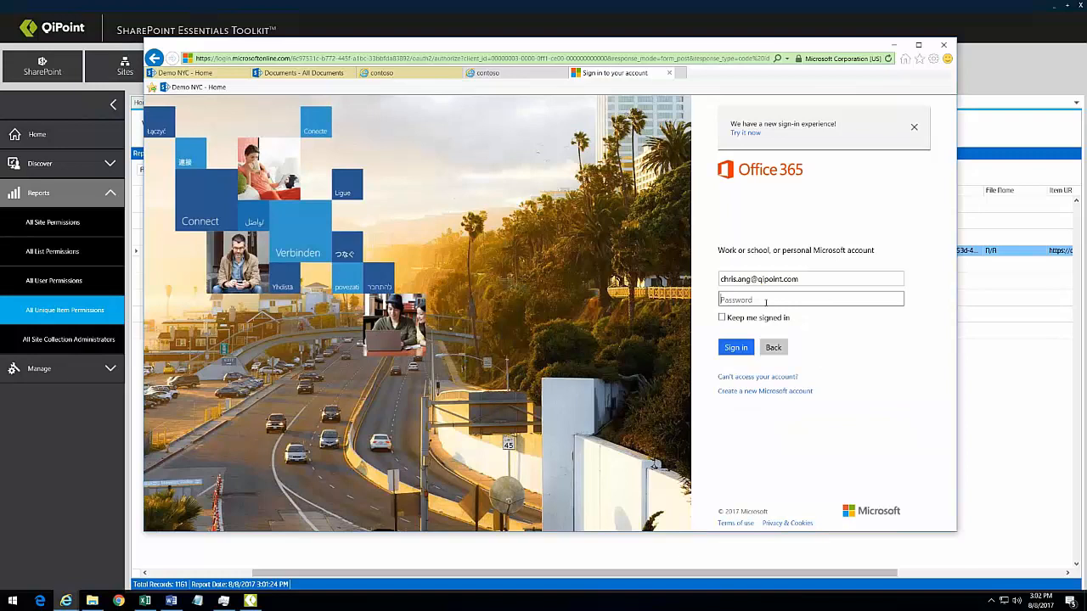
type("•••••••••")
key("Return")
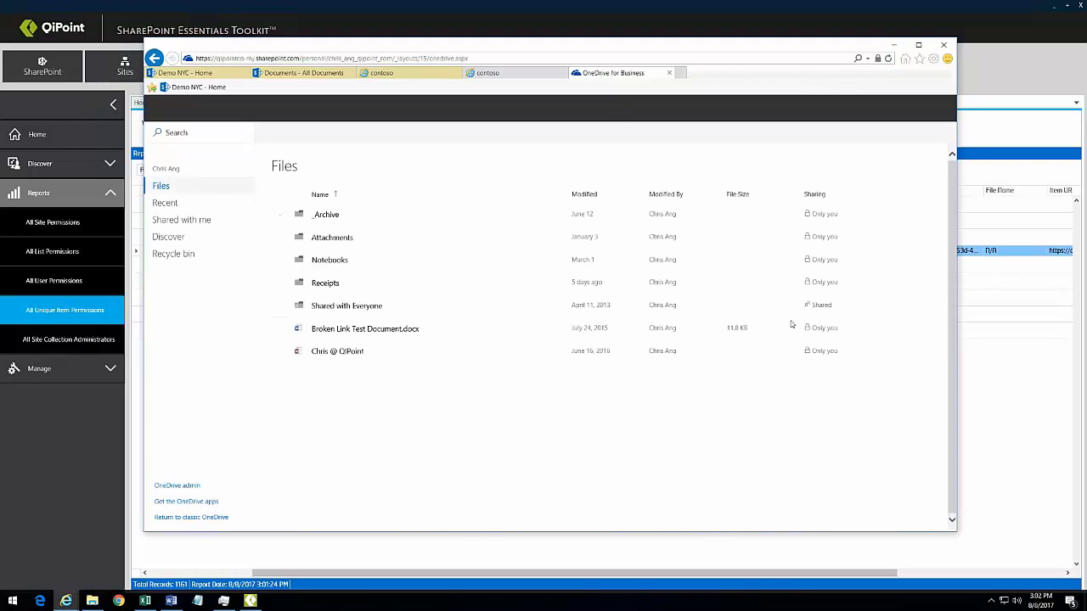
Step: Select the Attachments folder, then minimize the browser to show the Licensing slide
left_click(630, 242)
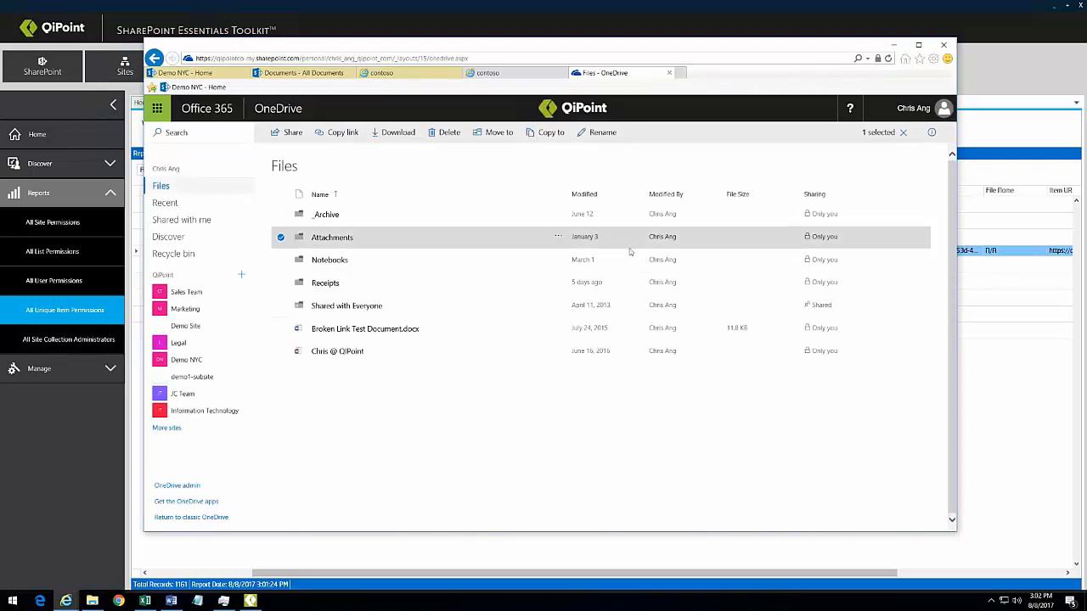
left_click(898, 49)
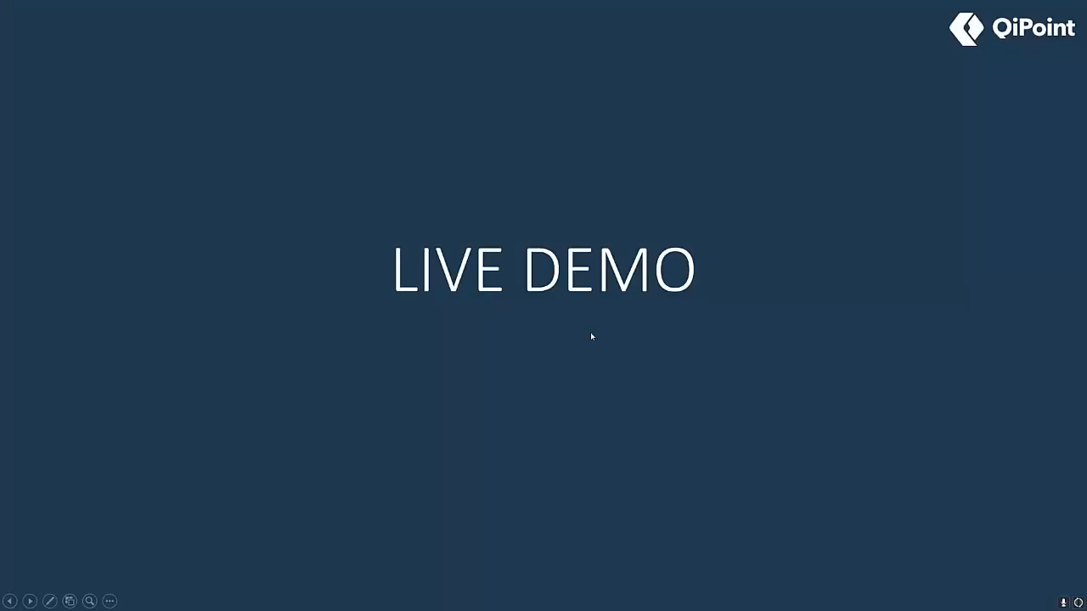
left_click(591, 331)
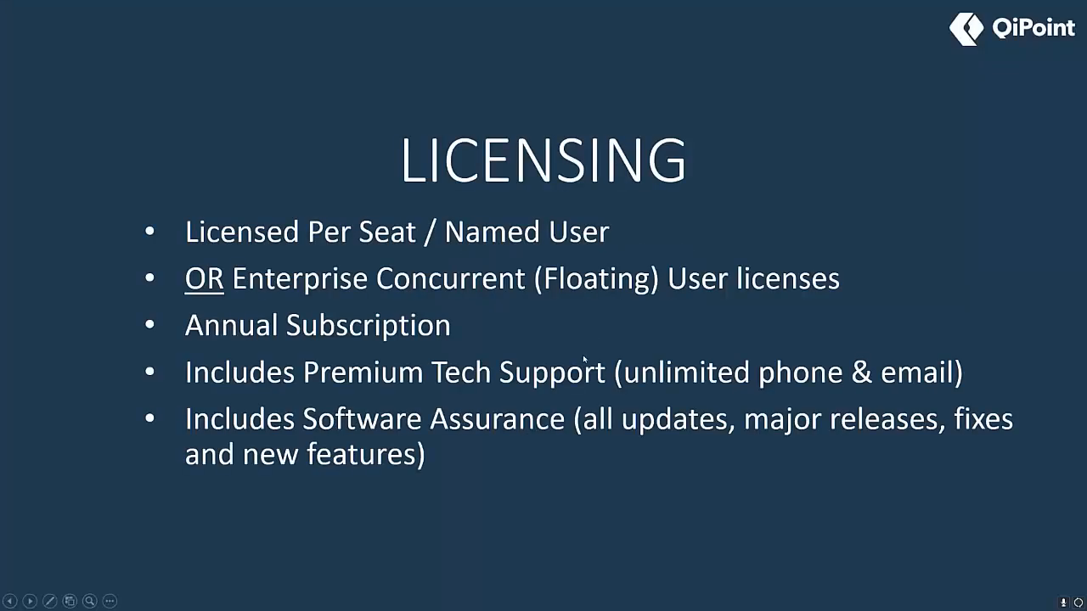